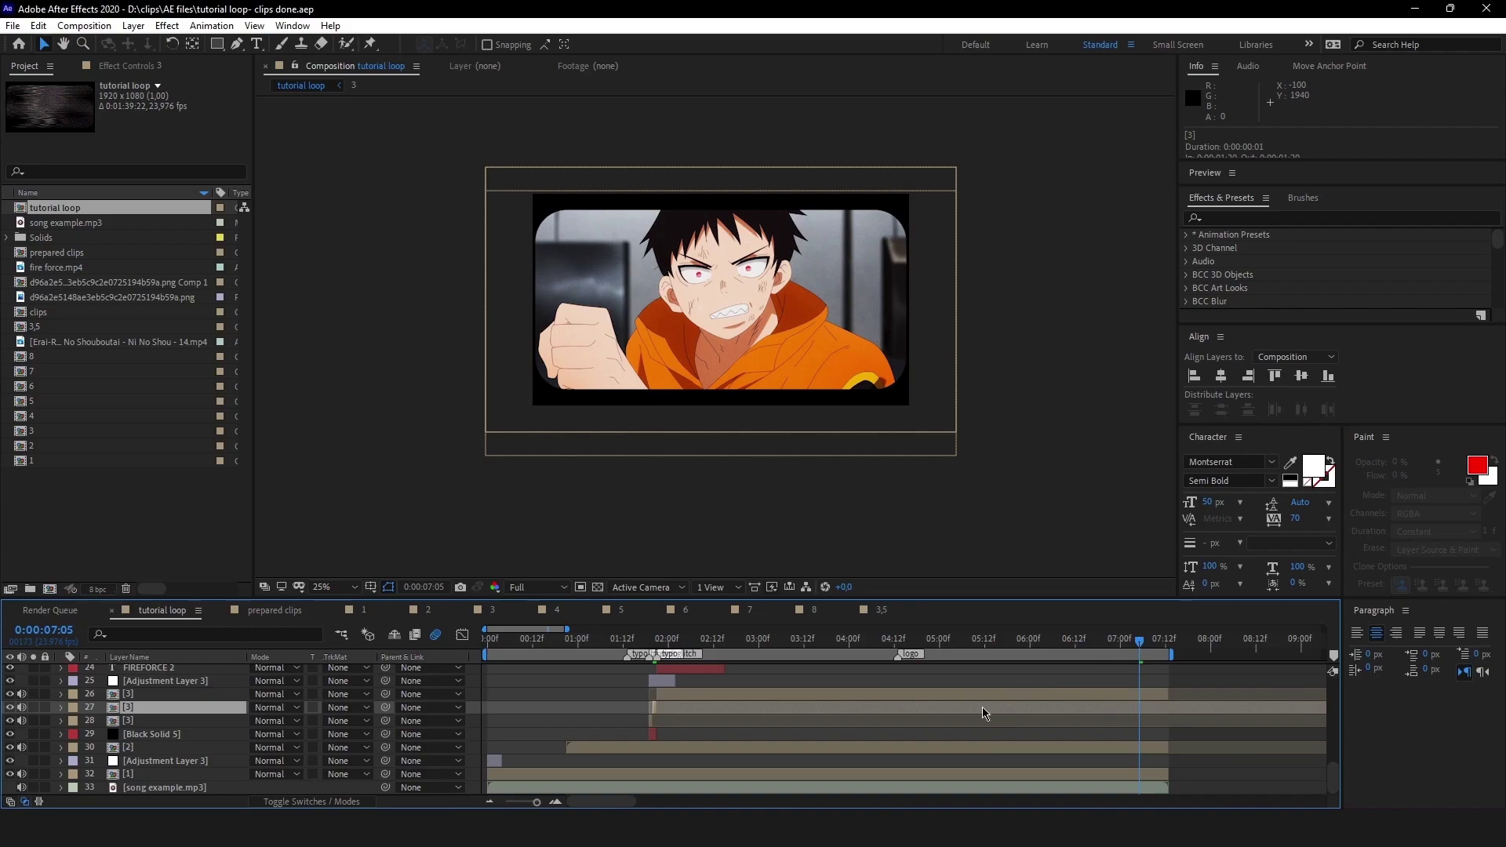
- Add the tutorial loop composition to the render queue
{"action": "scroll", "coordinate": [991, 706], "scroll_direction": "up", "scroll_amount": 8}
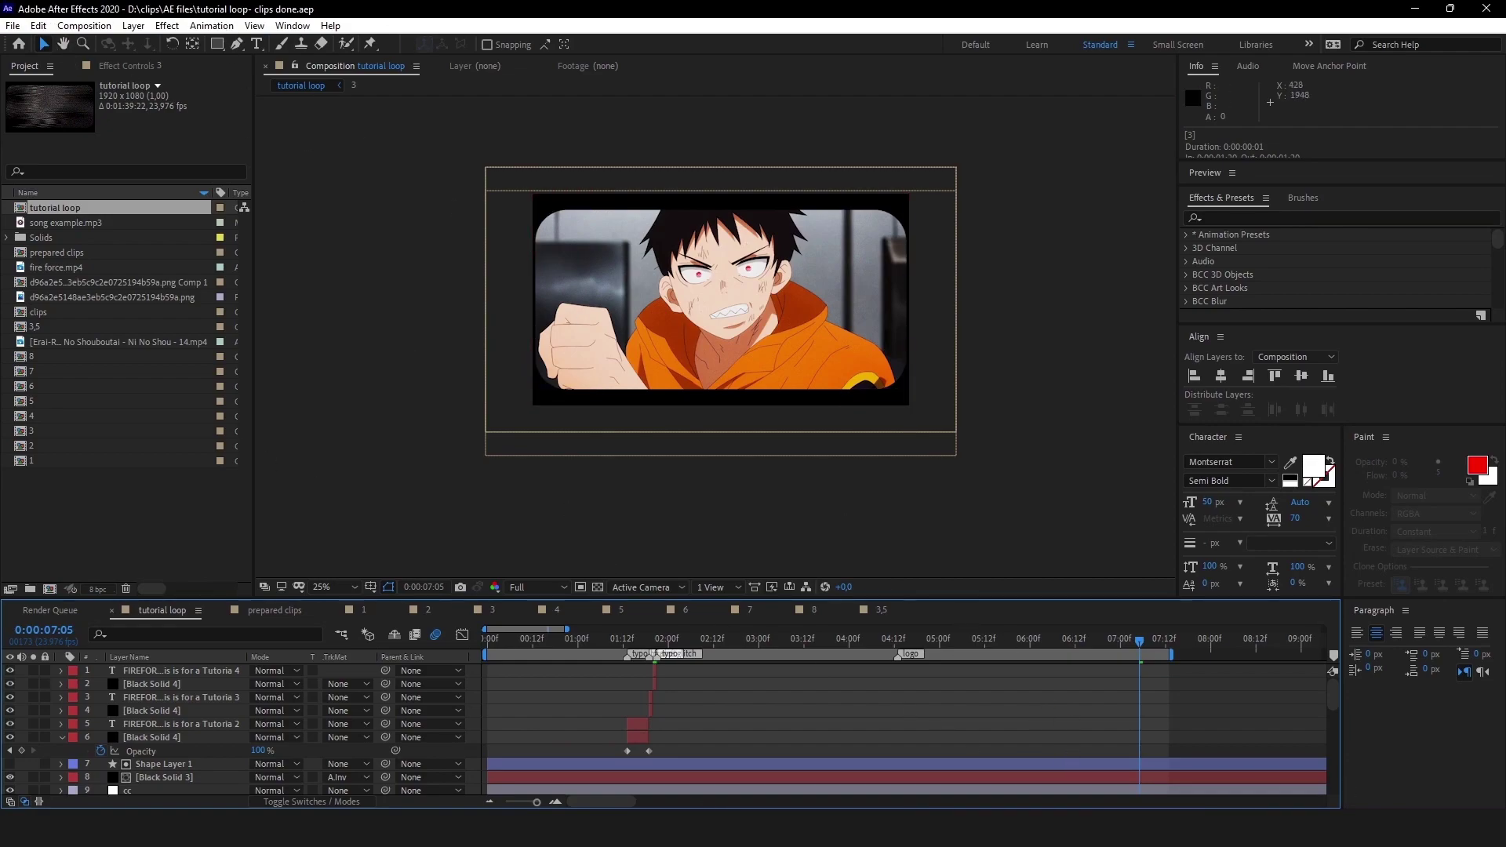
{"action": "left_click_drag", "start_coordinate": [783, 640], "coordinate": [1151, 655]}
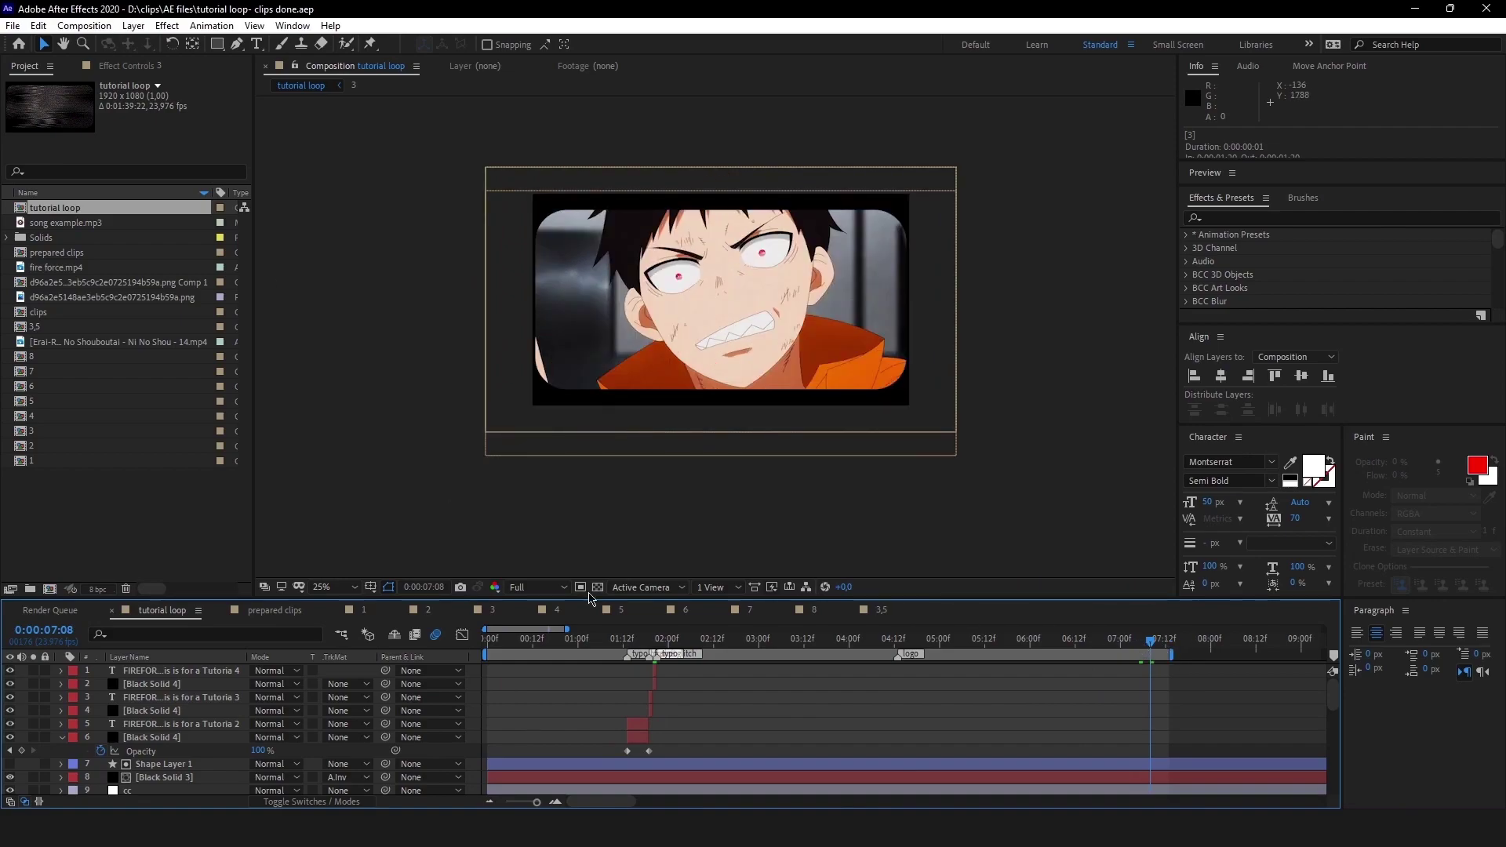
{"action": "left_click", "coordinate": [86, 28]}
{"action": "left_click", "coordinate": [148, 161]}
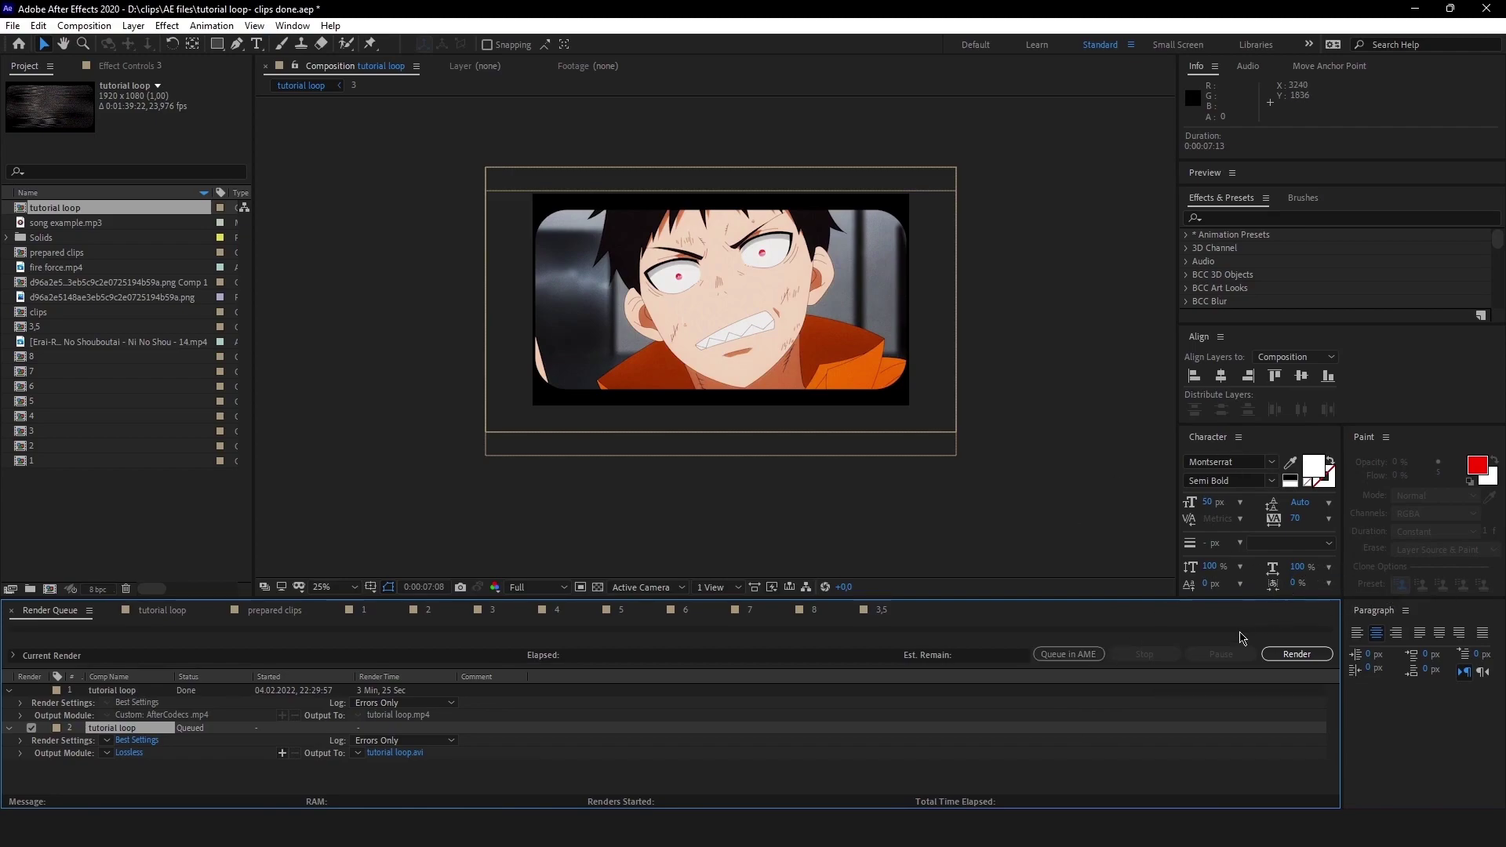
- Set the output format of the queued tutorial loop render to AfterCodecs .mp4
{"action": "left_click", "coordinate": [128, 753]}
{"action": "left_click", "coordinate": [524, 211]}
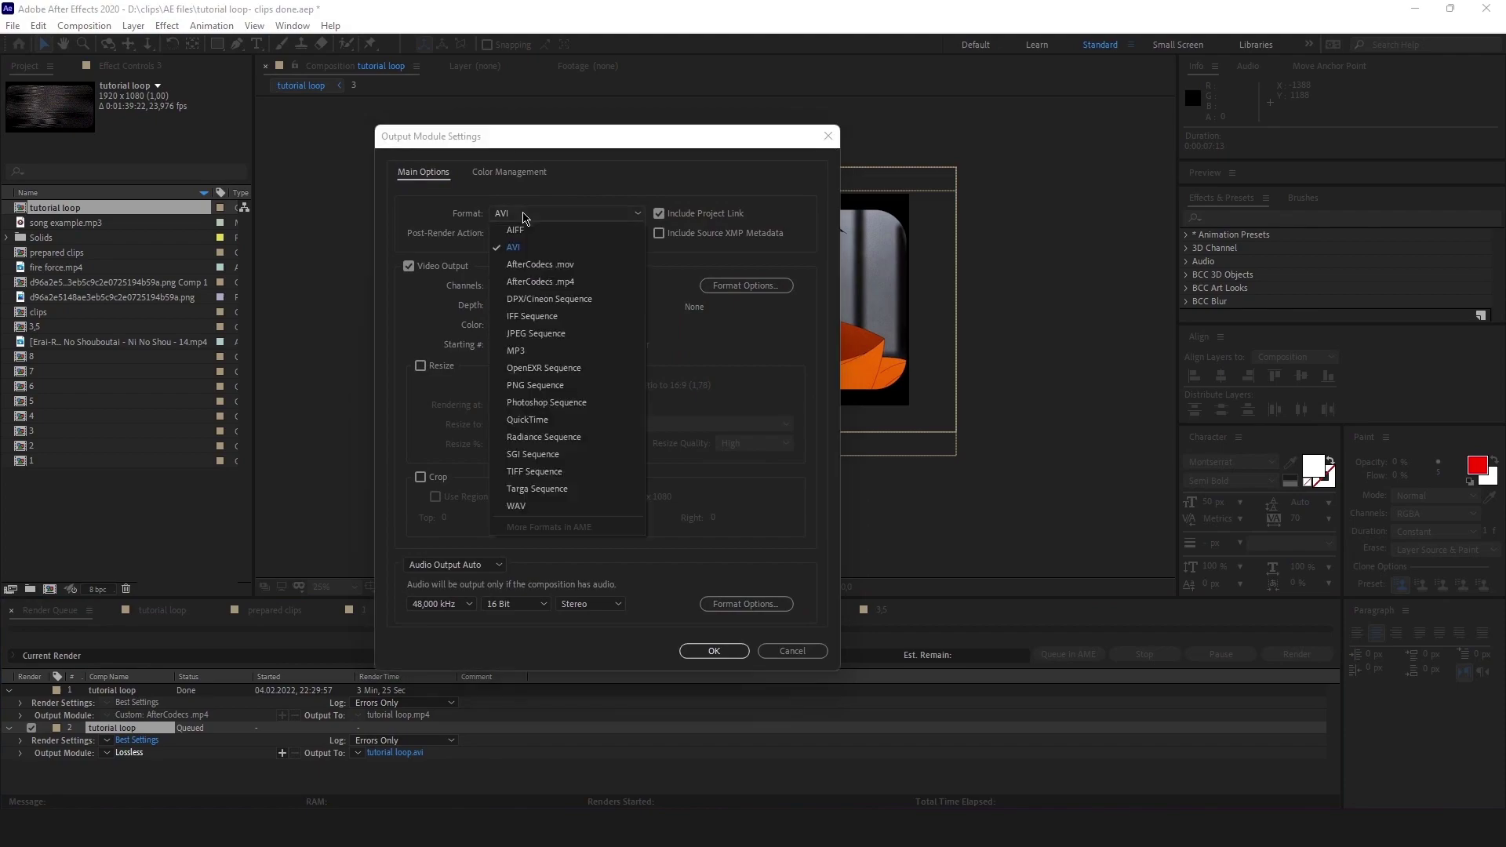
{"action": "left_click", "coordinate": [540, 281]}
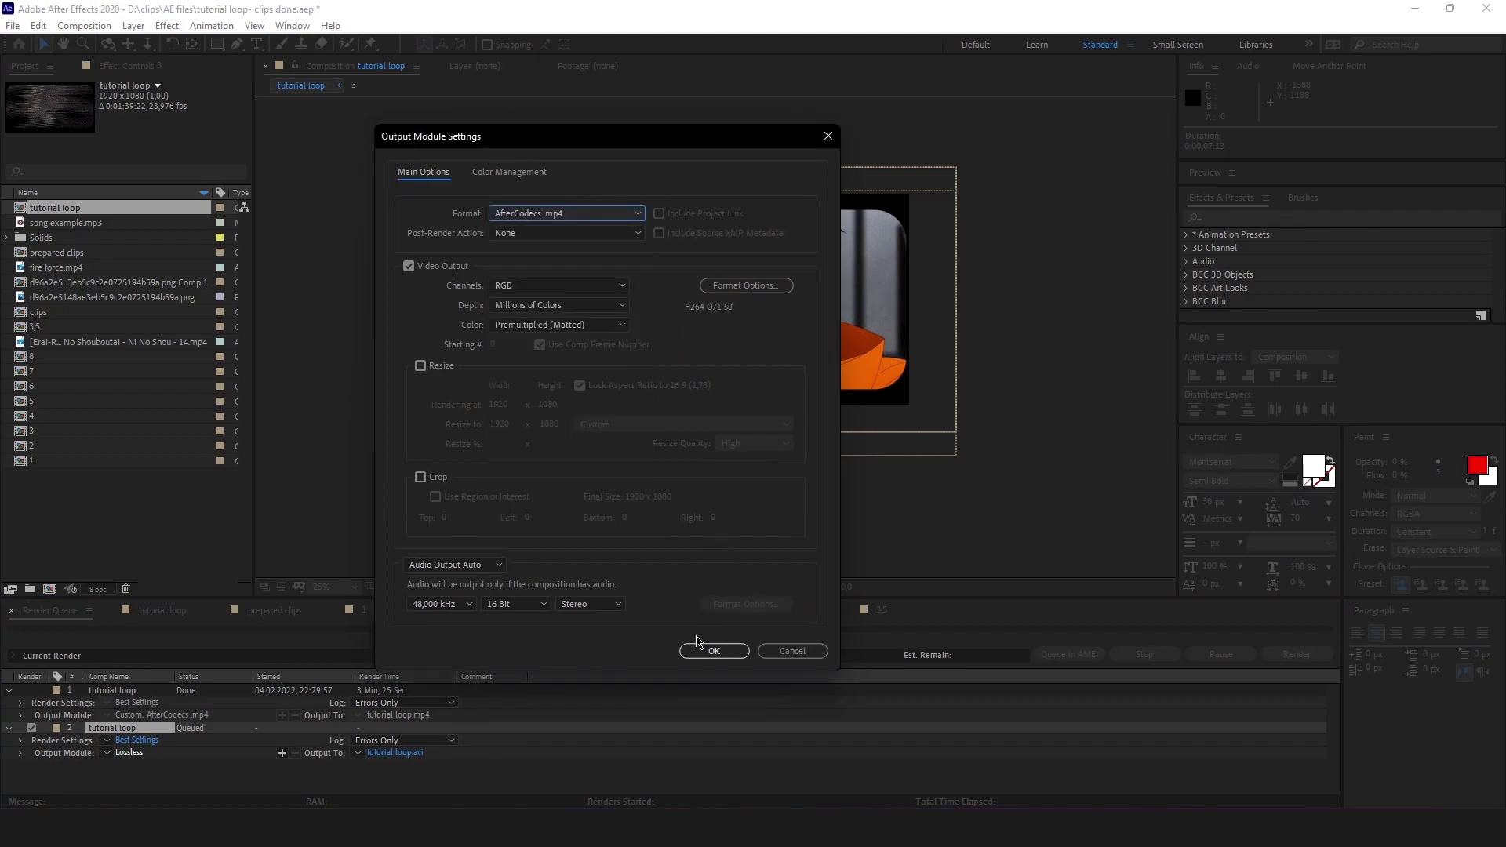
- Set the AfterCodecs tradeoff to FileSize at about 15.4 MB, accept the output settings and start the render
{"action": "left_click", "coordinate": [745, 286]}
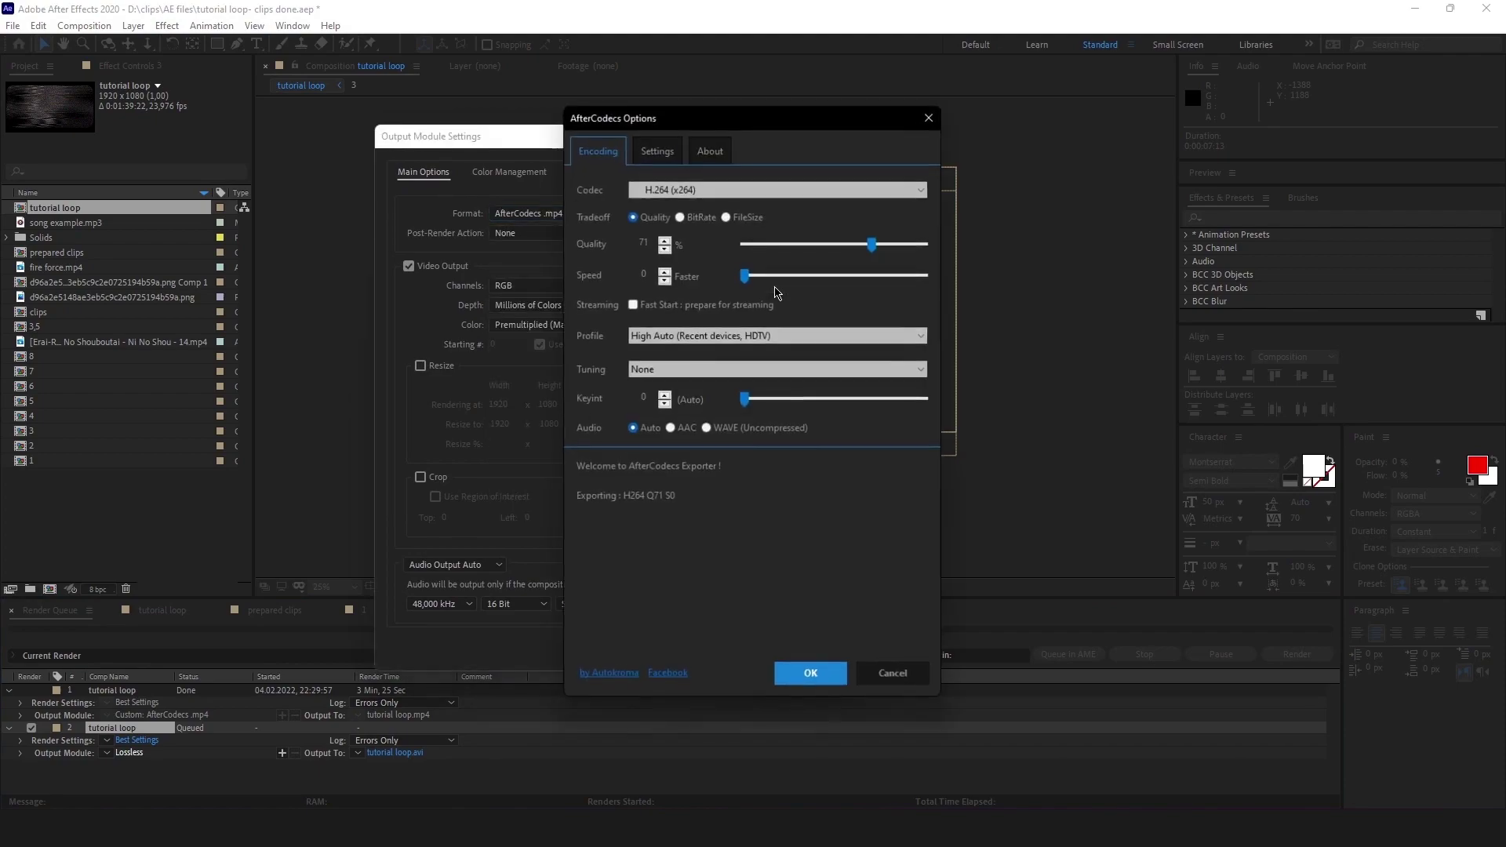
{"action": "left_click", "coordinate": [658, 149]}
{"action": "left_click", "coordinate": [597, 149]}
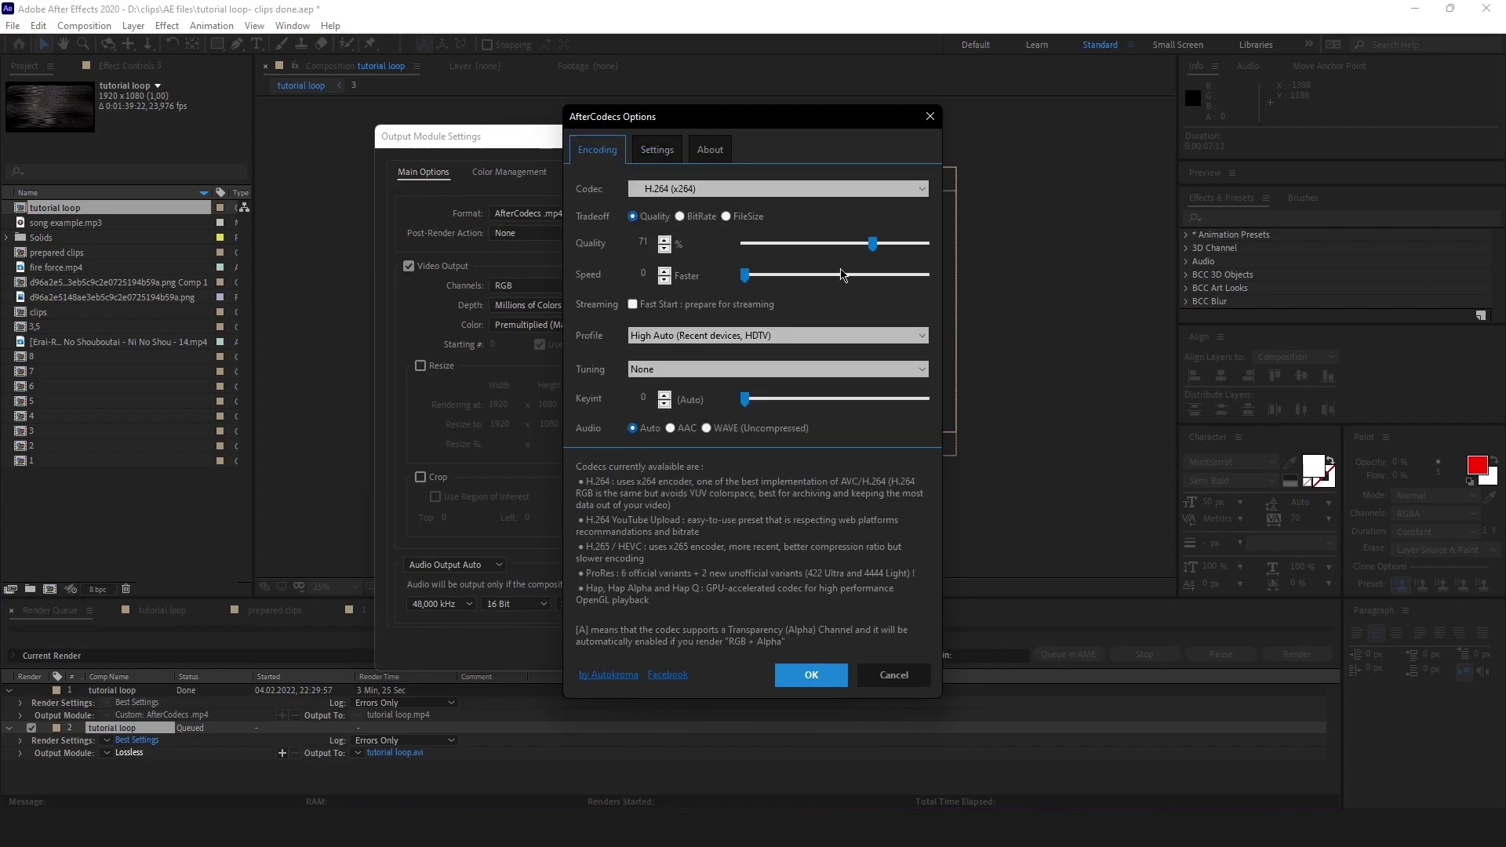
{"action": "left_click", "coordinate": [726, 217]}
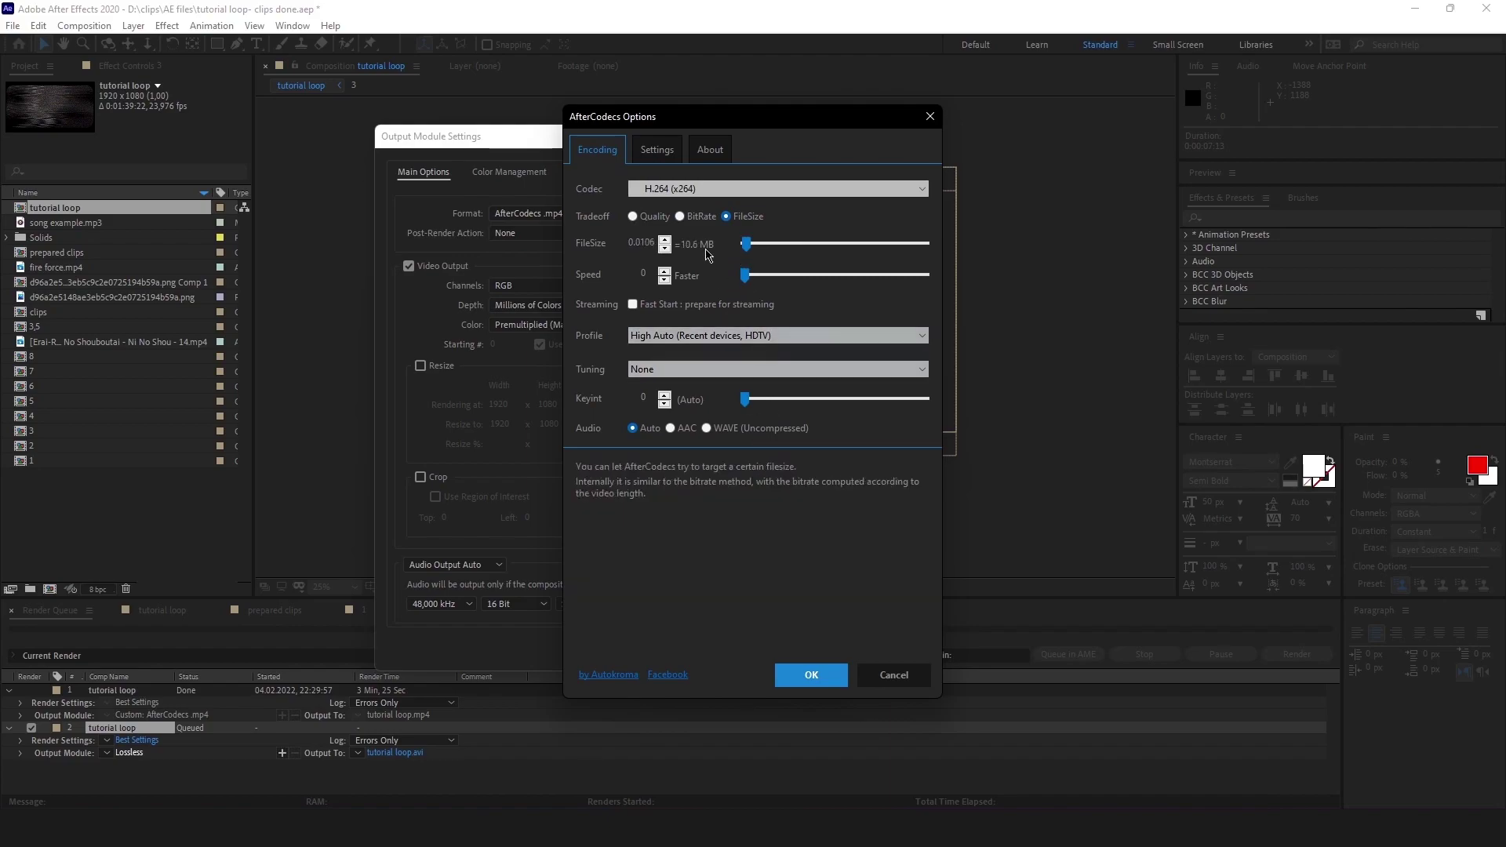
{"action": "left_click_drag", "start_coordinate": [746, 244], "coordinate": [750, 246]}
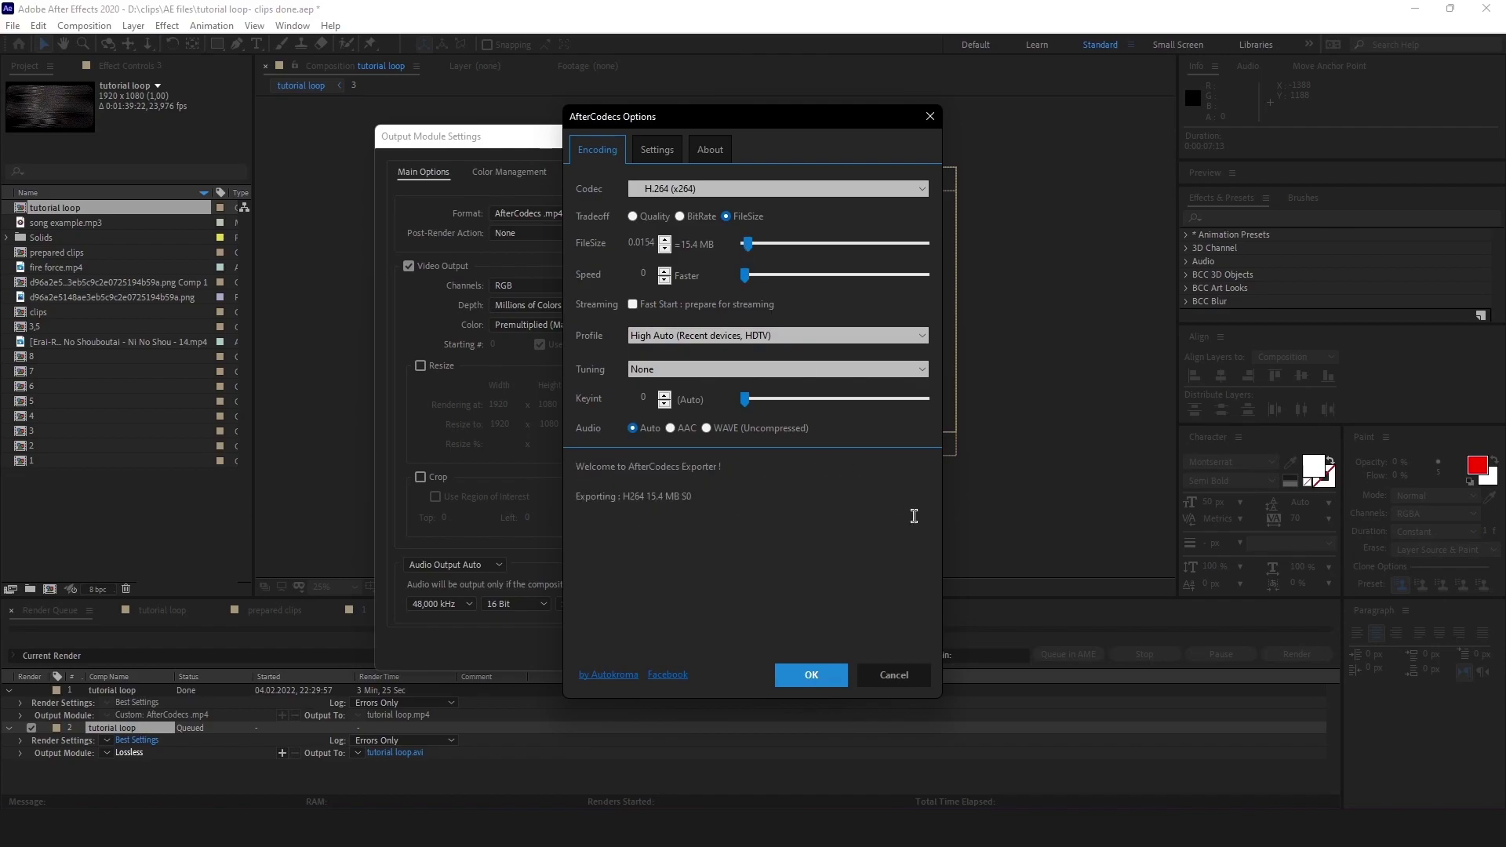
{"action": "left_click", "coordinate": [818, 675]}
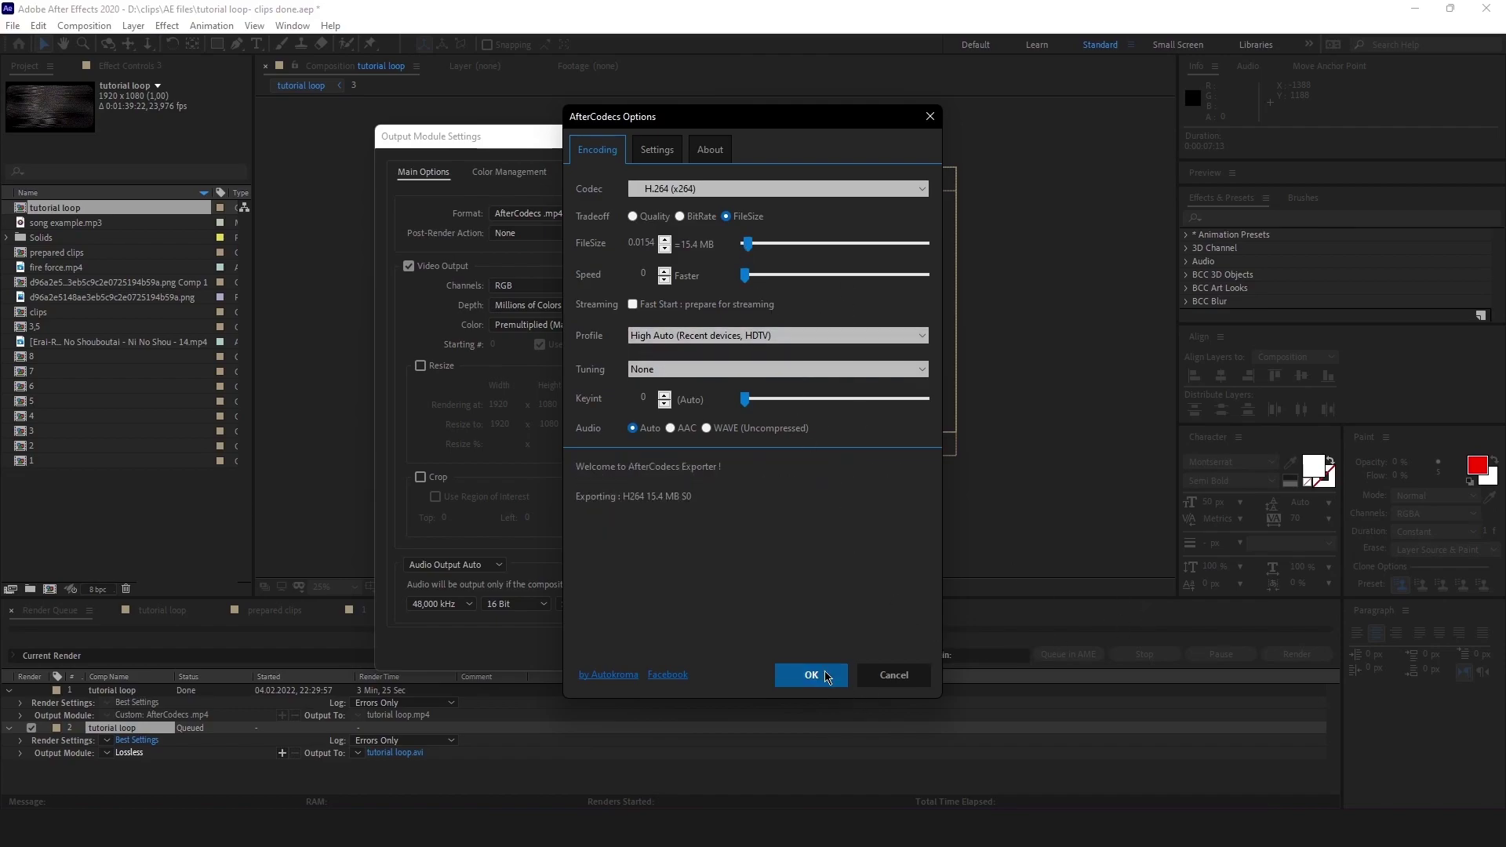
{"action": "left_click", "coordinate": [710, 651]}
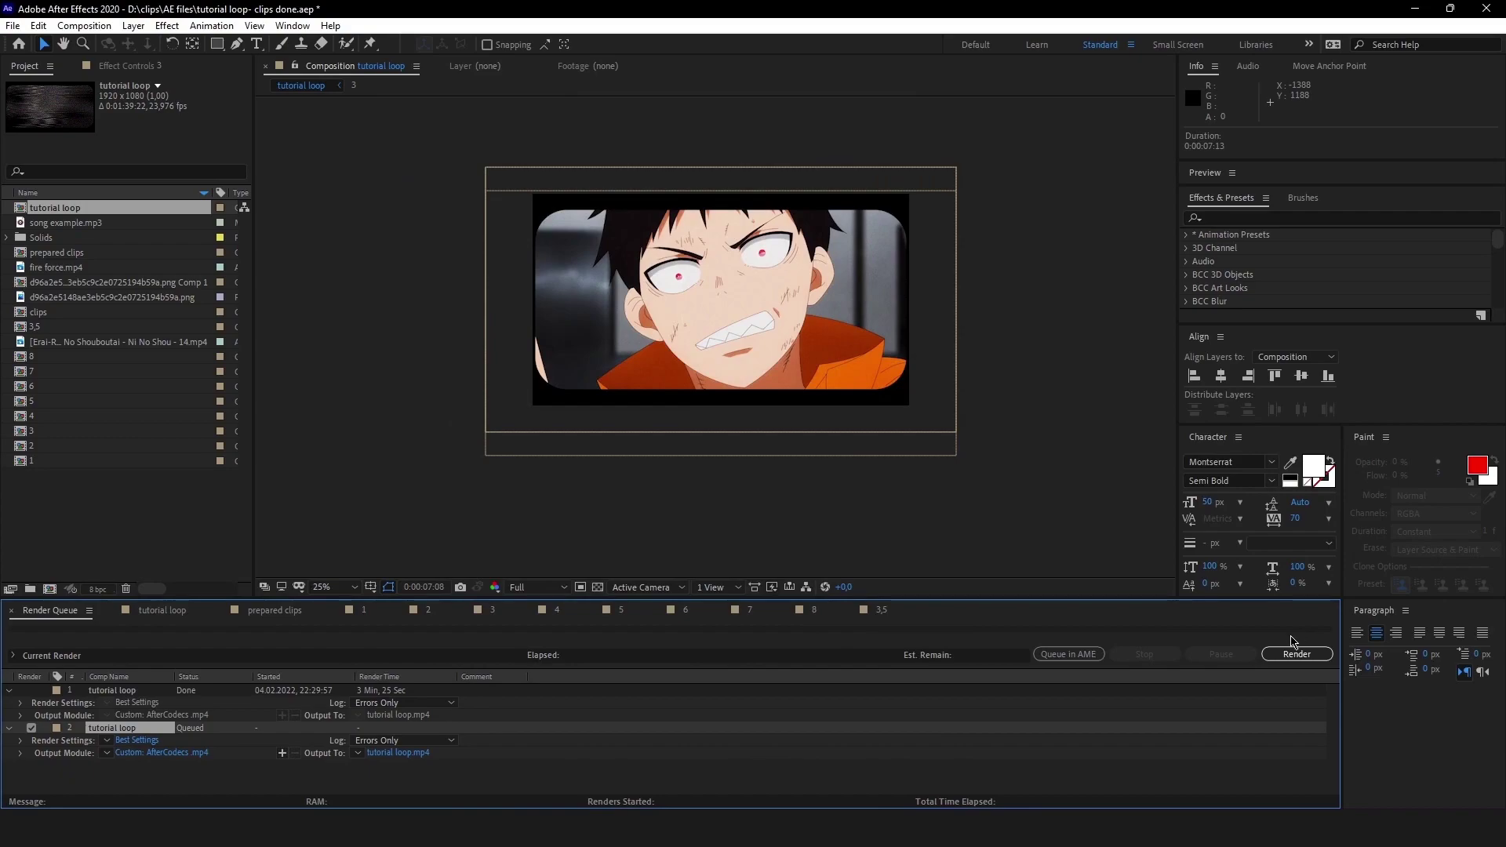
{"action": "left_click", "coordinate": [1297, 654]}
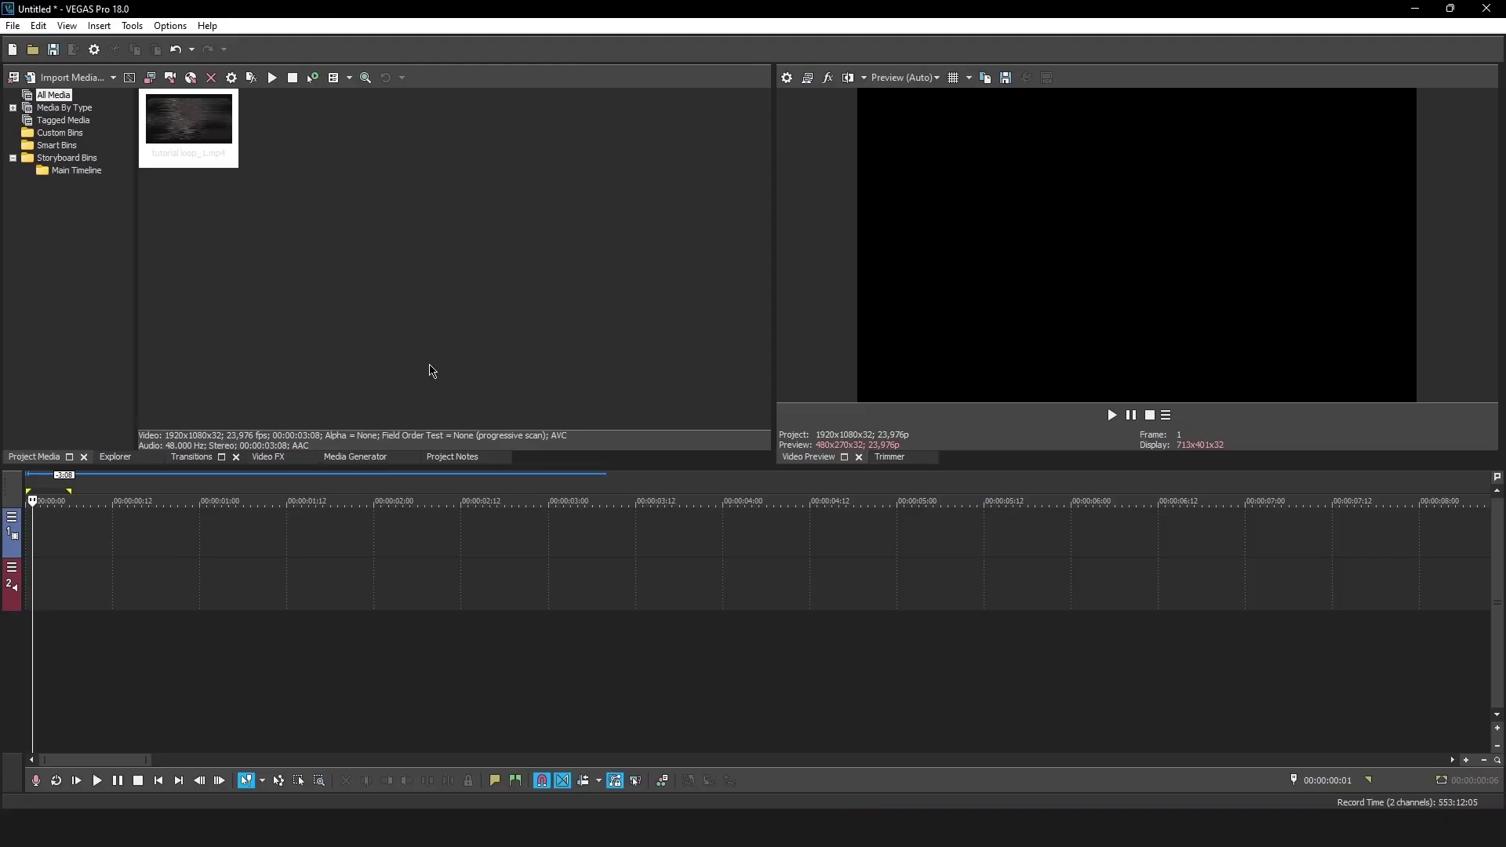
- In VEGAS Pro, place the tutorial loop_1.mp4 clip at the start of the empty timeline
{"action": "left_click", "coordinate": [175, 110]}
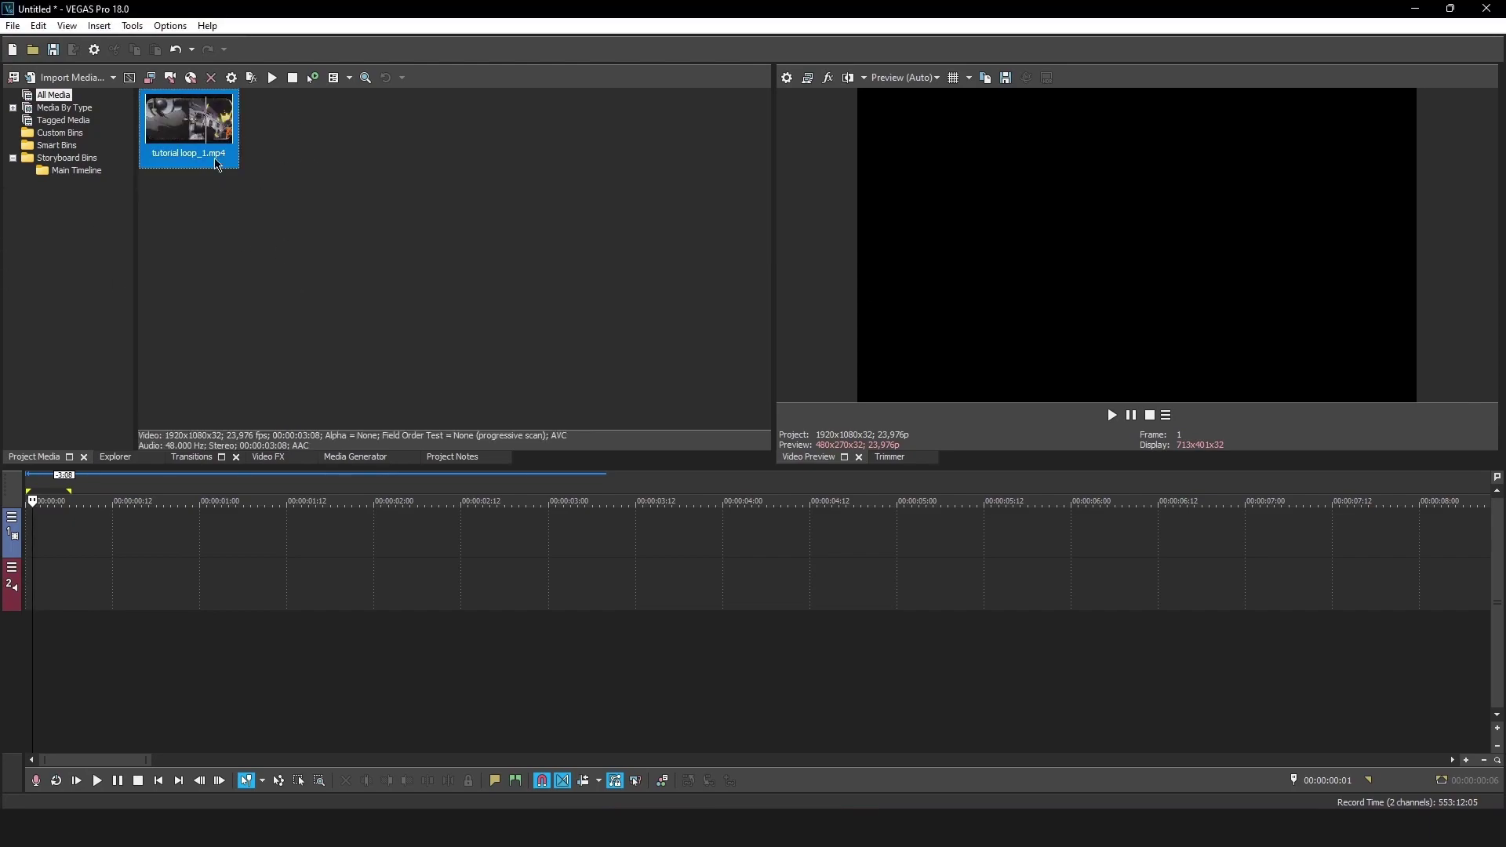
{"action": "left_click_drag", "start_coordinate": [167, 132], "coordinate": [61, 552]}
{"action": "scroll", "coordinate": [36, 553], "scroll_direction": "up", "scroll_amount": 4}
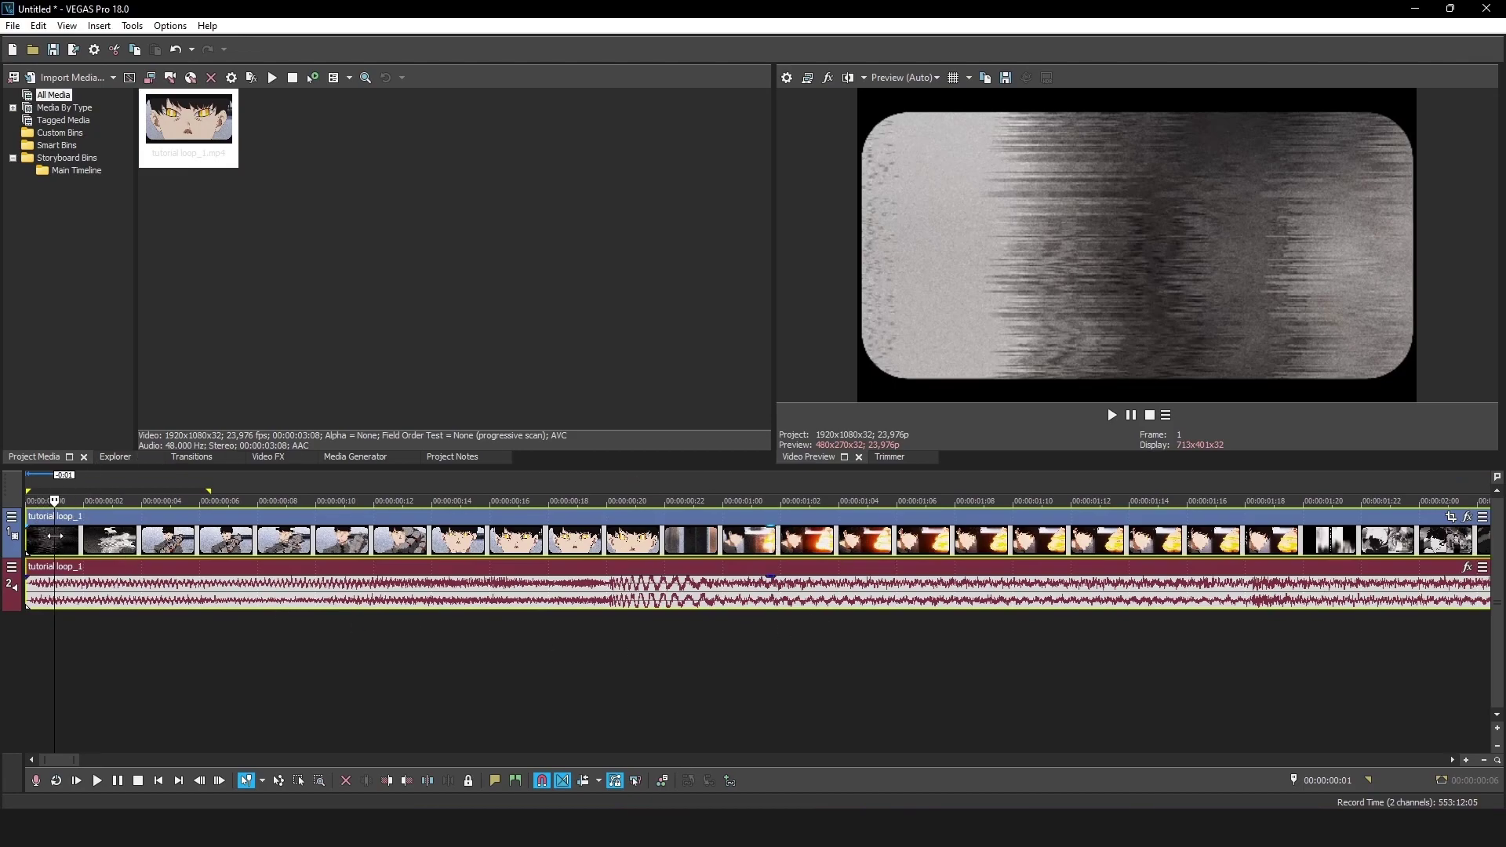
- Play the start of the tutorial loop_1 clip and inspect several frames along it
{"action": "key", "text": "space"}
{"action": "key", "text": "space"}
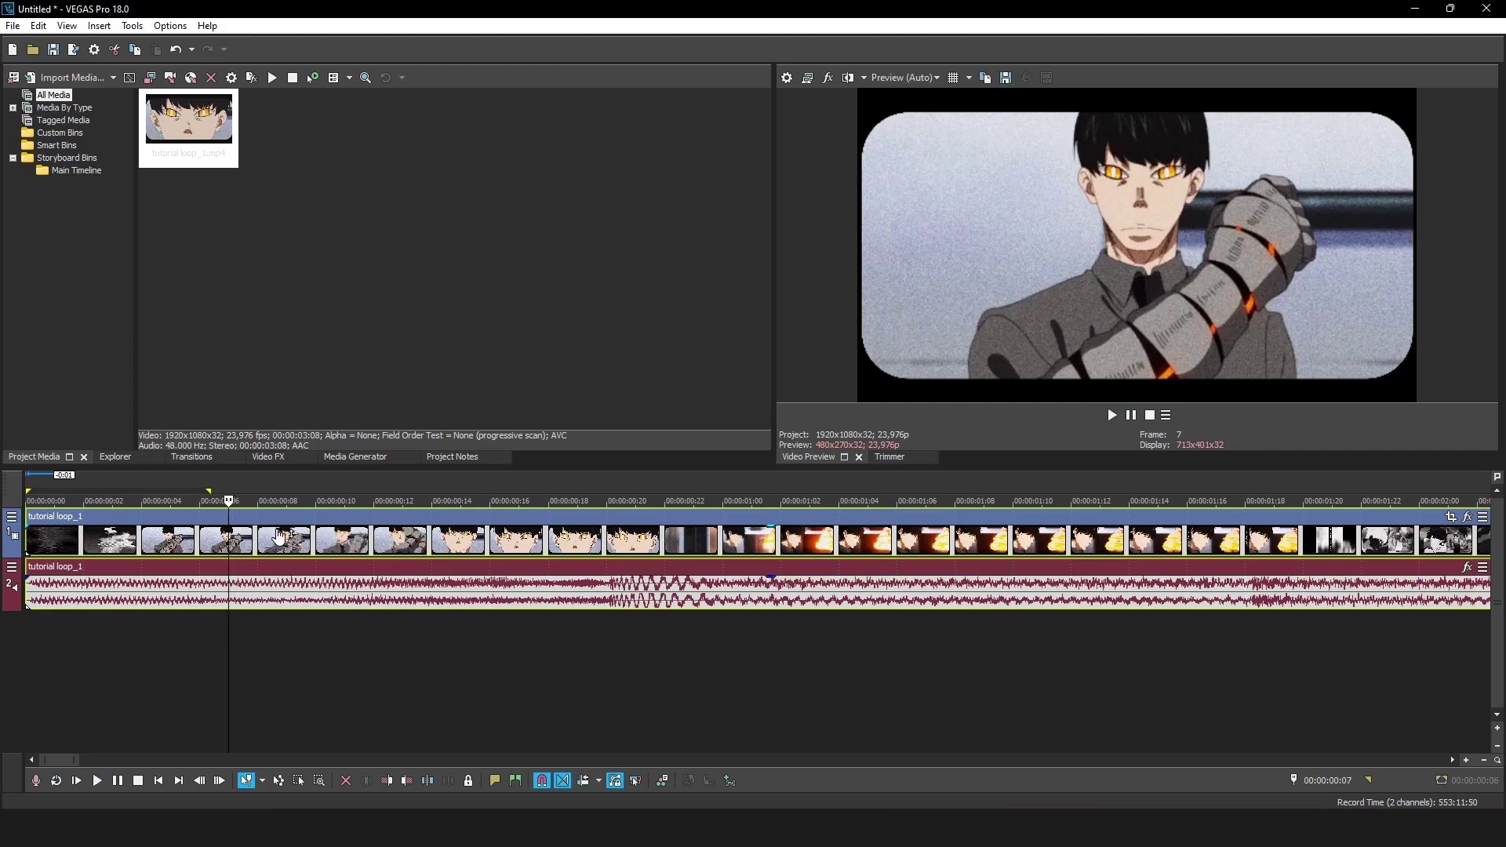
{"action": "scroll", "coordinate": [157, 549], "scroll_direction": "down", "scroll_amount": 4}
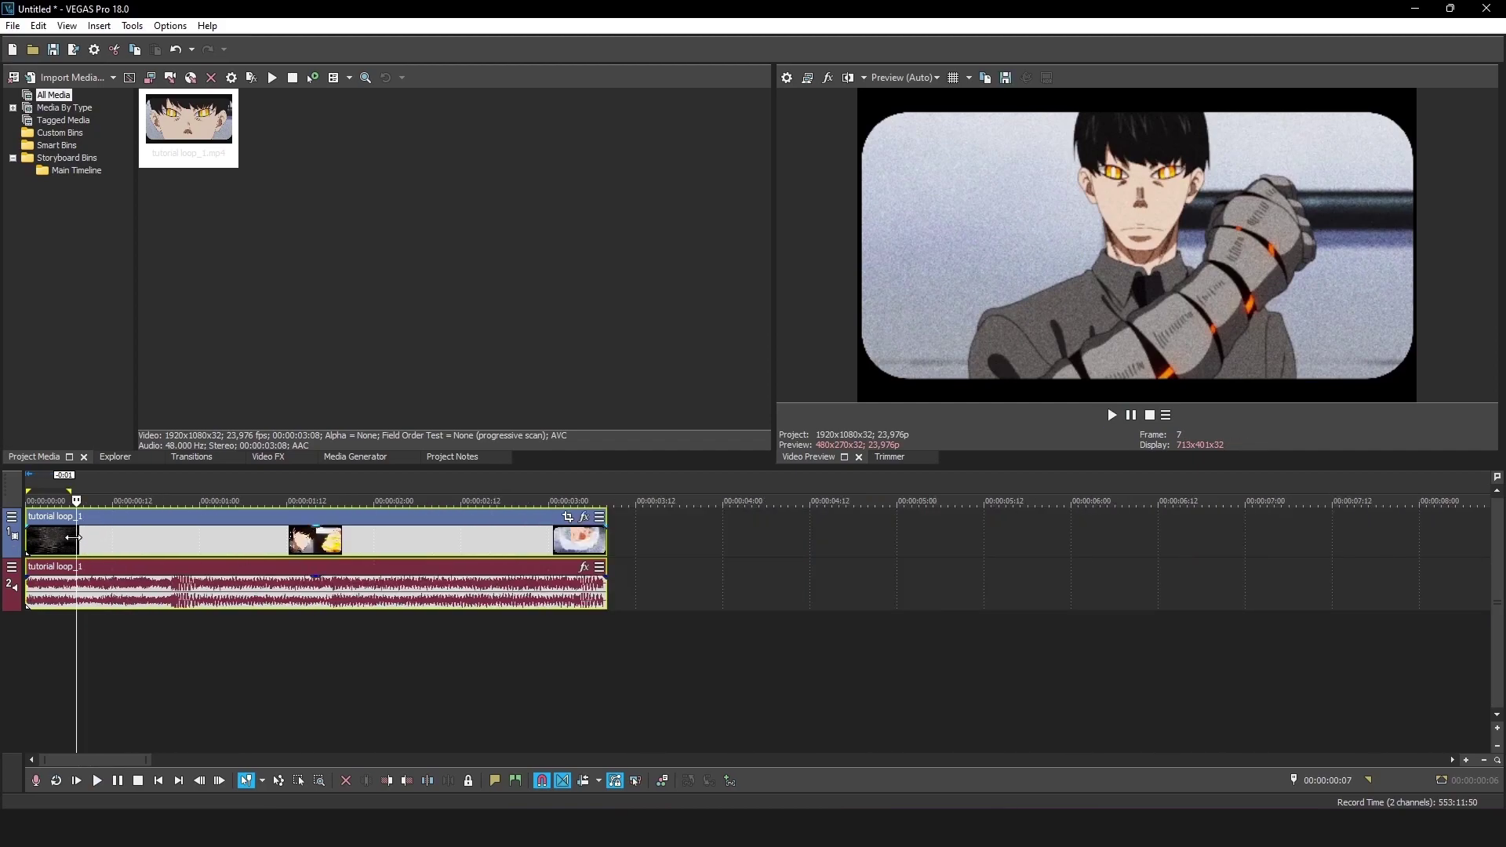
{"action": "left_click", "coordinate": [275, 569]}
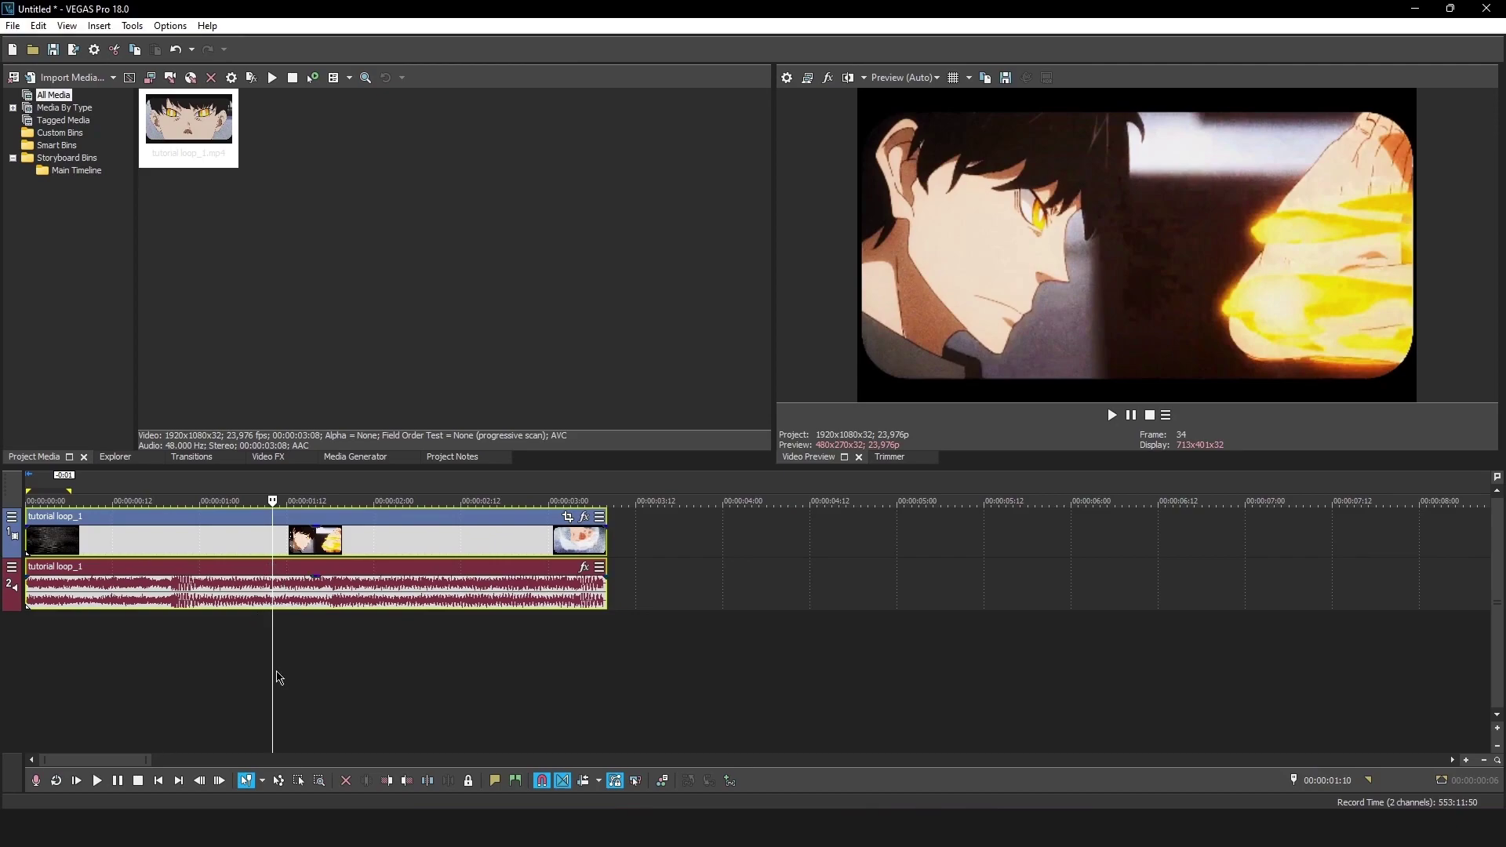
{"action": "left_click", "coordinate": [206, 550]}
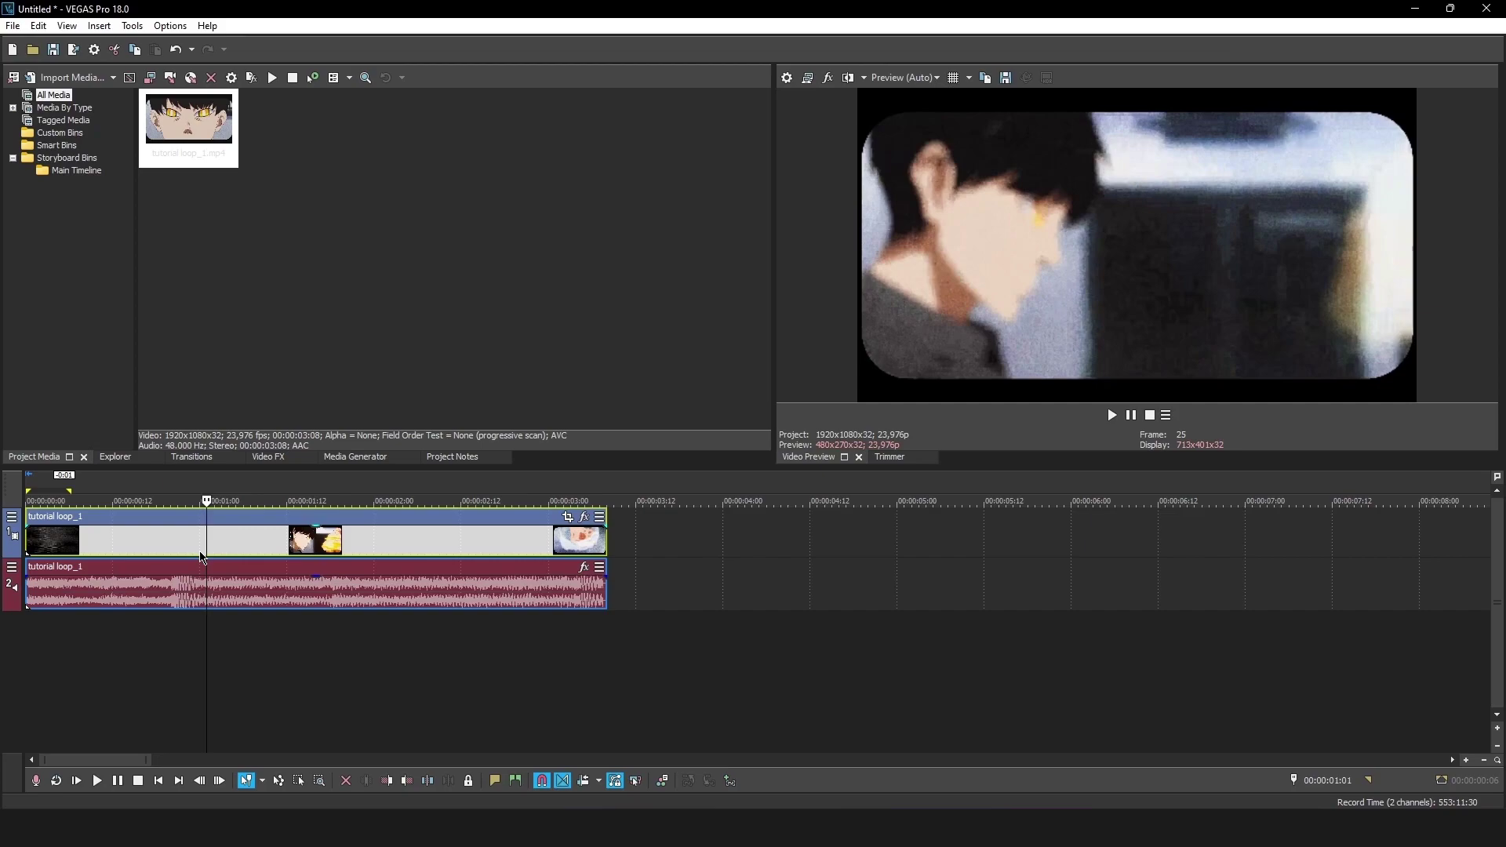
{"action": "left_click", "coordinate": [142, 542]}
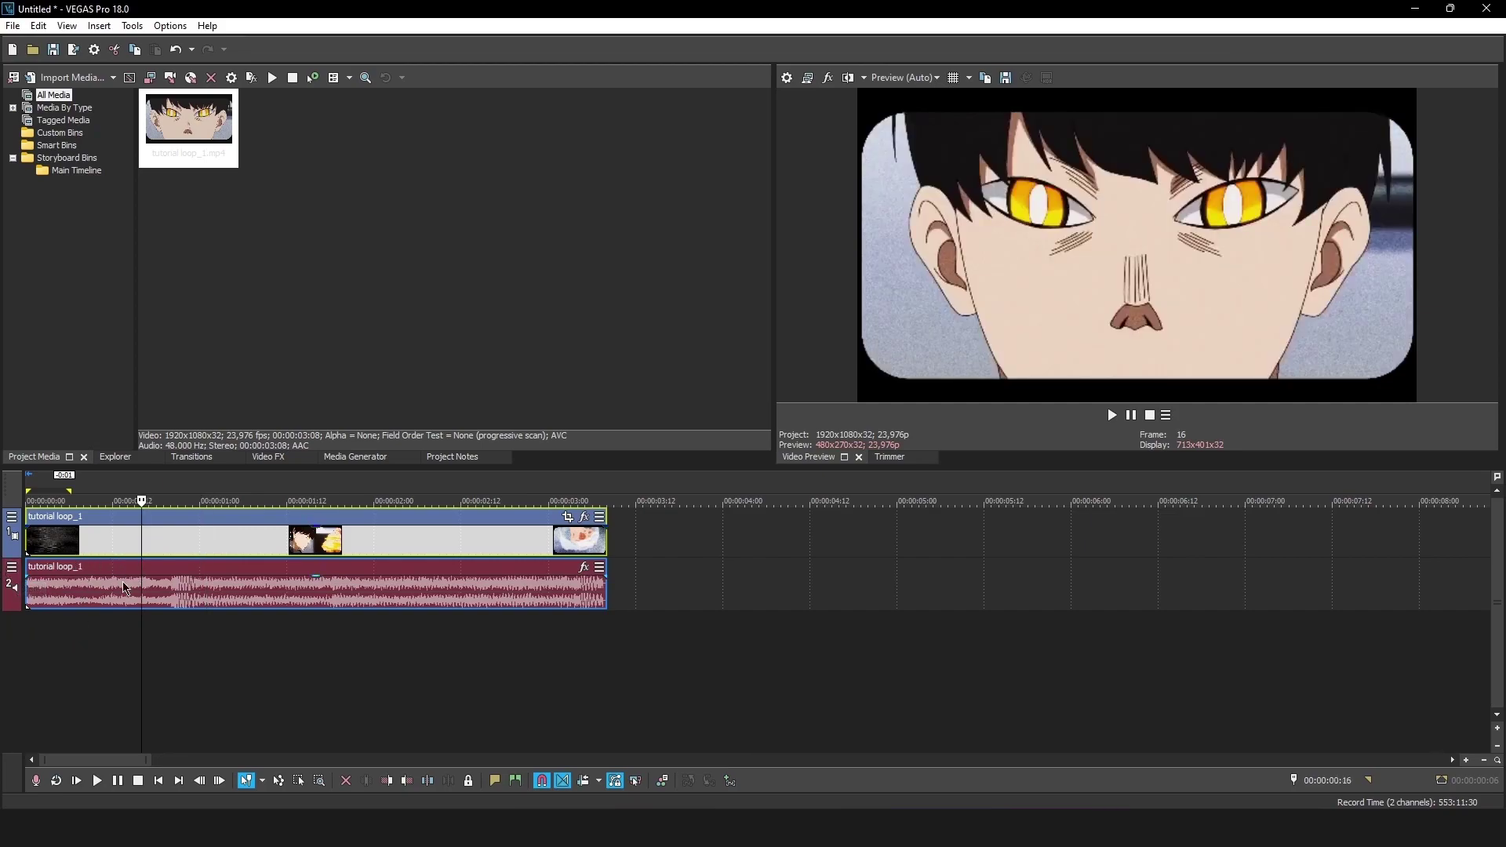
- Add the Ambience plug-in to the effects chain of the clip's audio track
{"action": "left_click", "coordinate": [114, 600]}
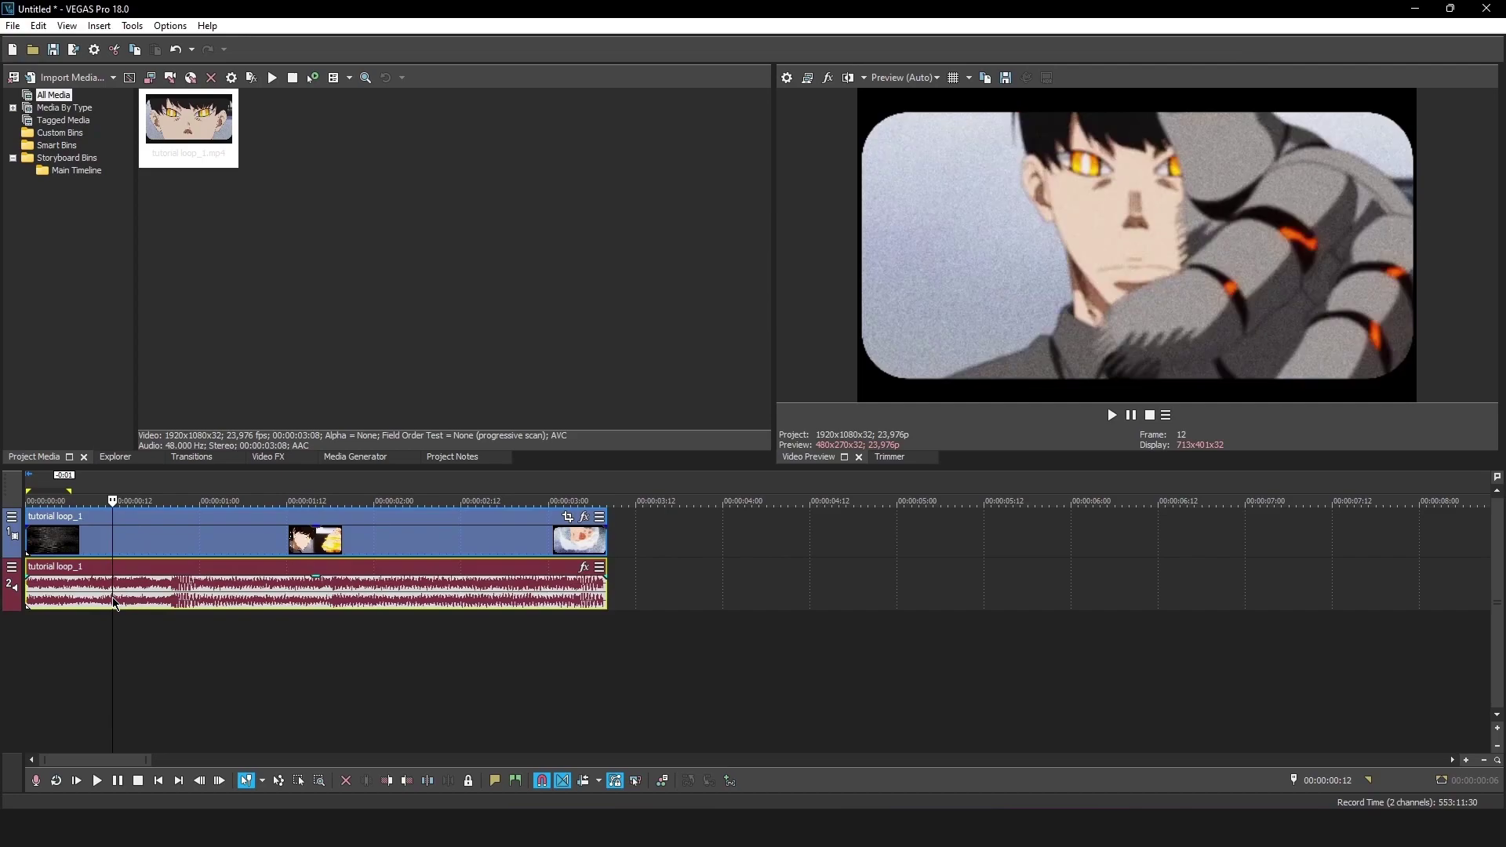
{"action": "left_click", "coordinate": [12, 569]}
{"action": "left_click", "coordinate": [12, 570]}
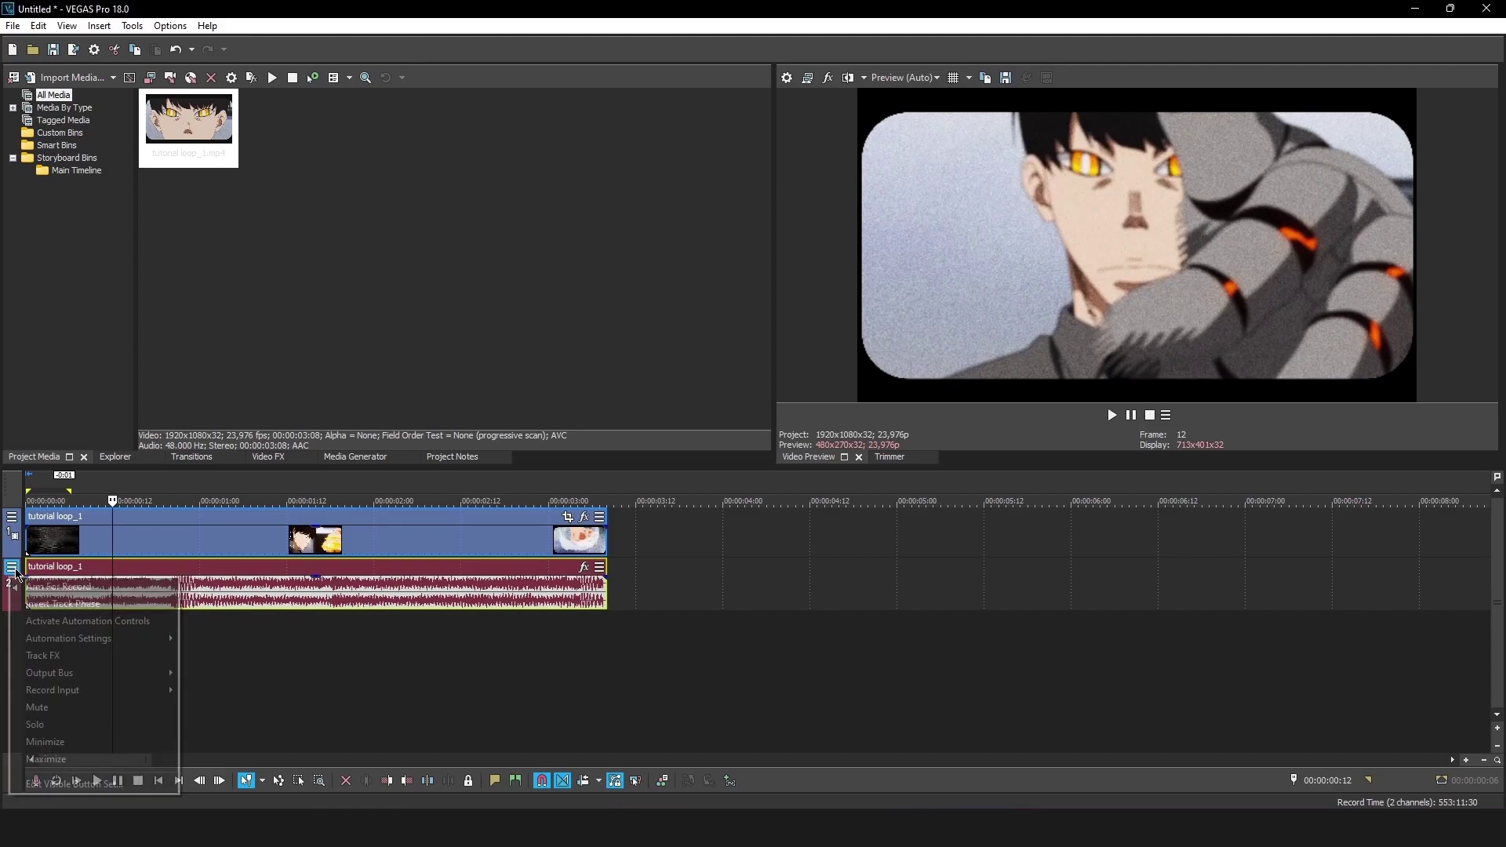
{"action": "left_click", "coordinate": [12, 569]}
{"action": "left_click", "coordinate": [73, 658]}
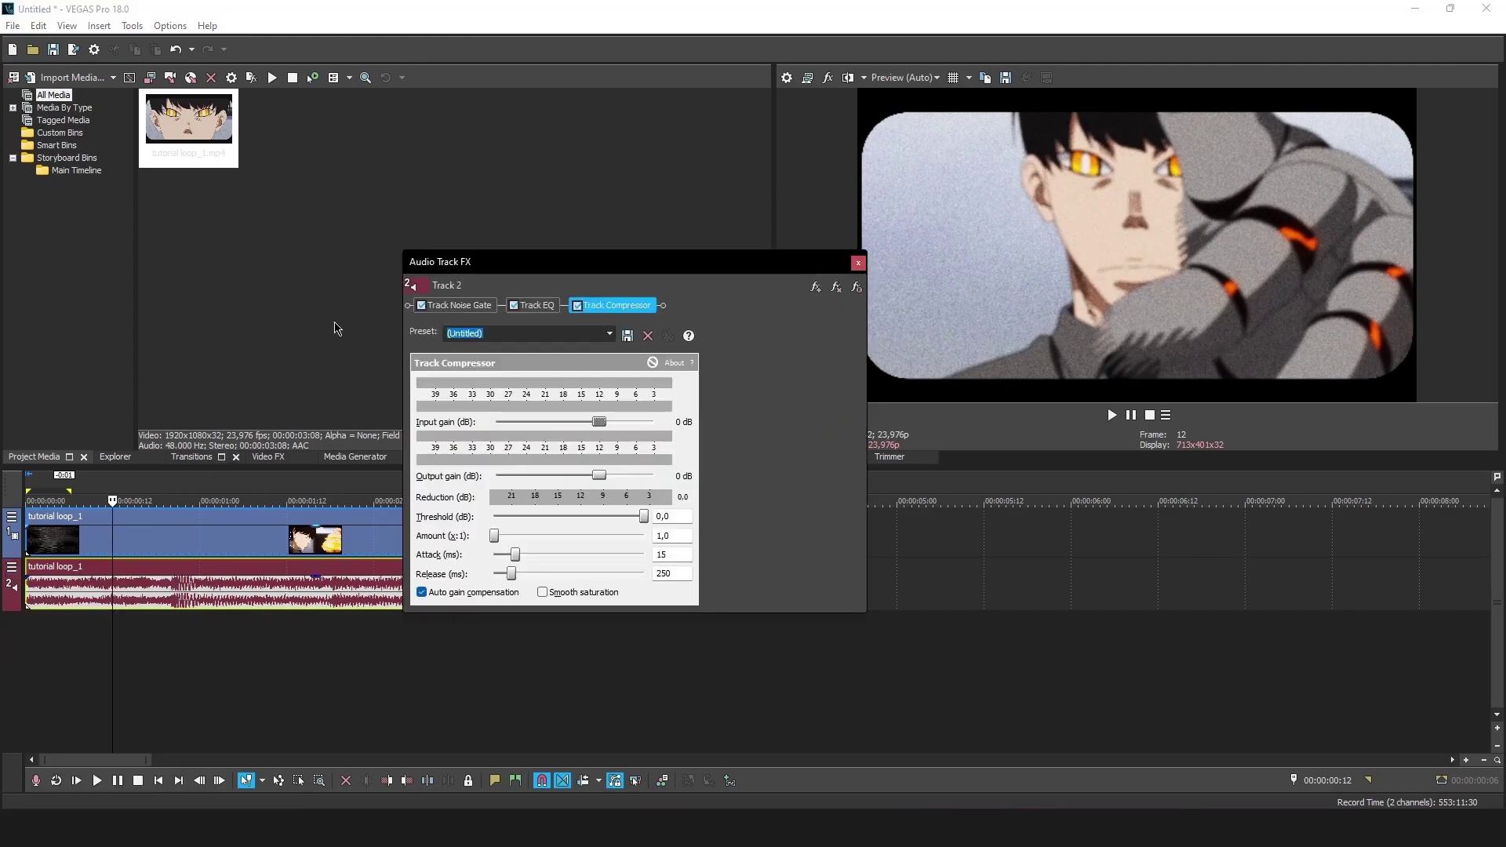
{"action": "left_click", "coordinate": [814, 286]}
{"action": "left_click_drag", "start_coordinate": [520, 176], "coordinate": [756, 173]}
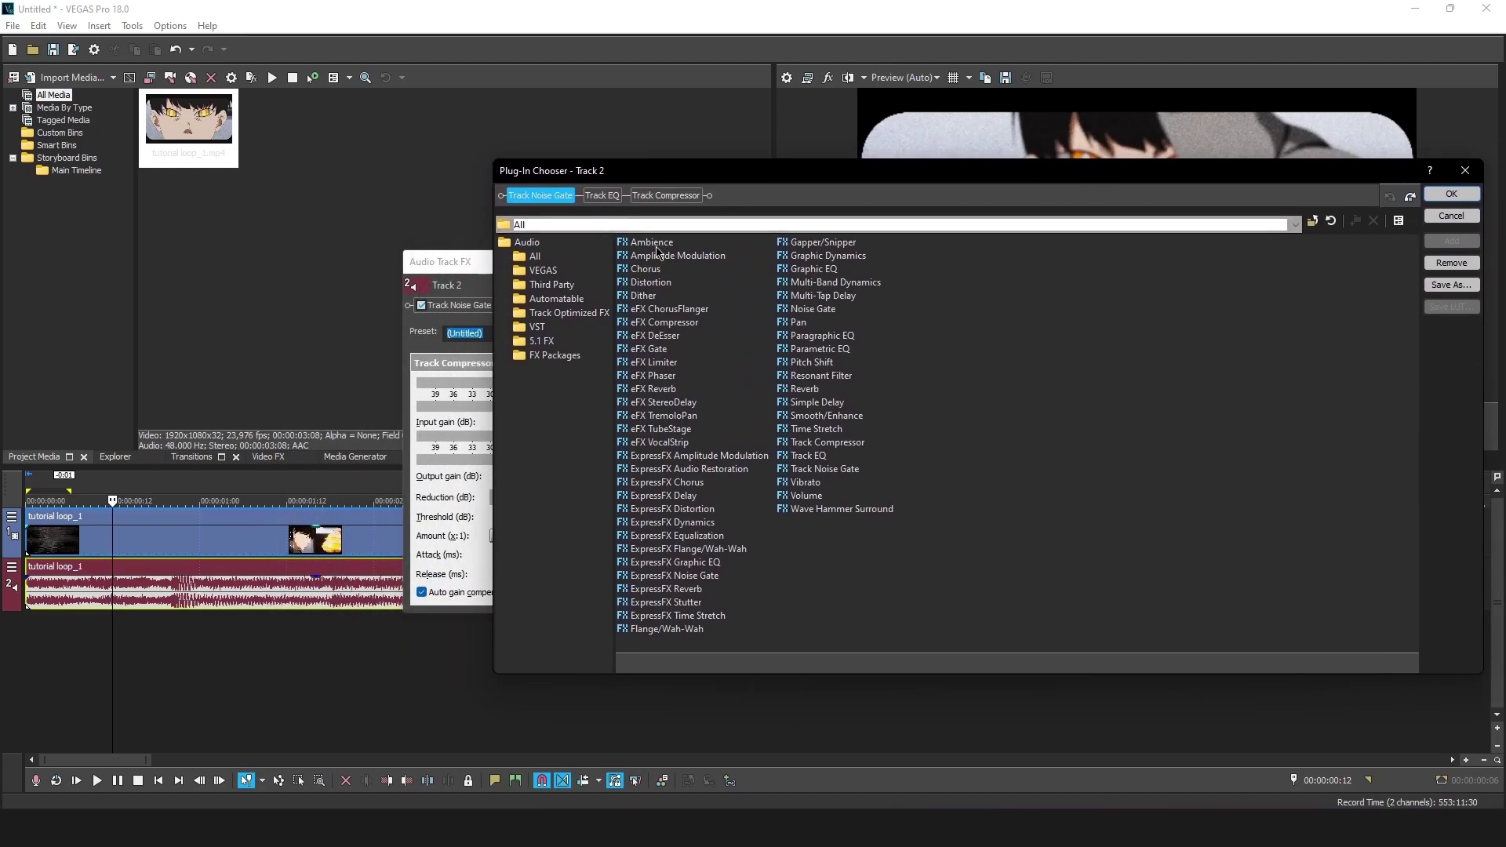
{"action": "left_click", "coordinate": [657, 244]}
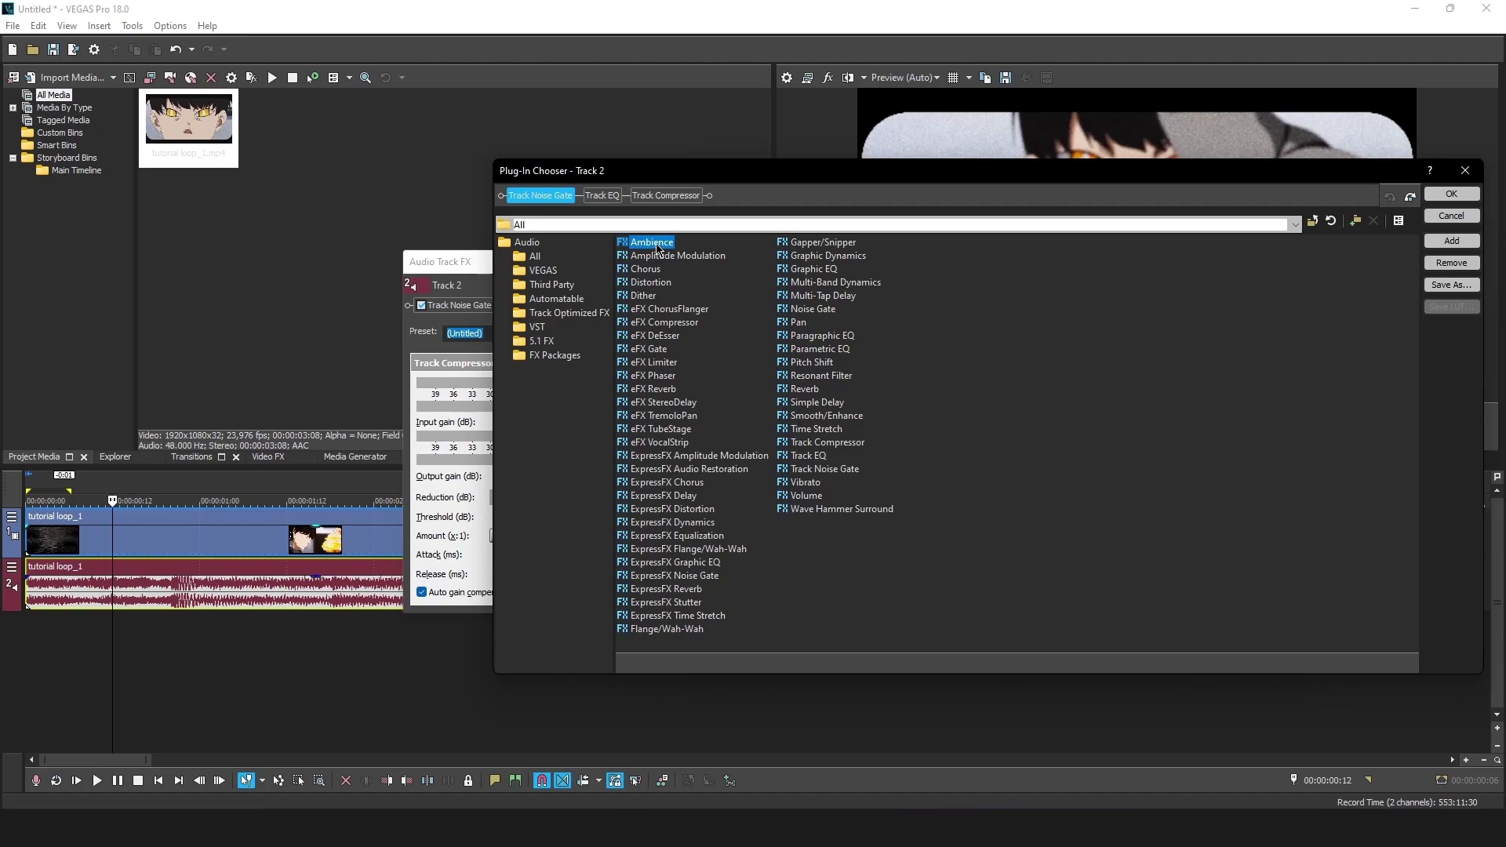
{"action": "double_click", "coordinate": [663, 242]}
{"action": "key", "text": "Return"}
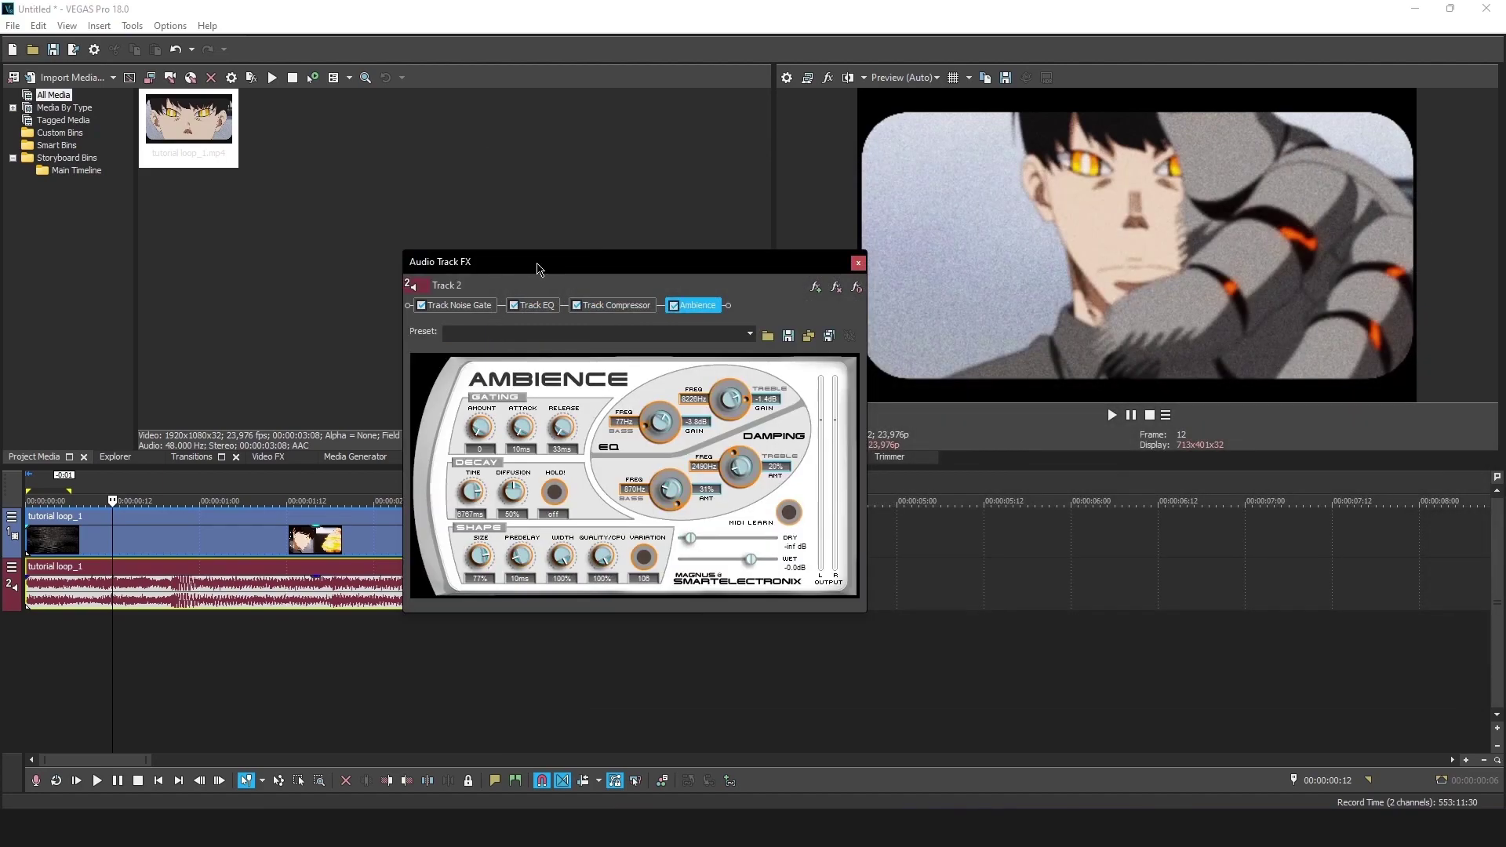
- Set Ambience's decay time to about 2977 ms, size to 50%, predelay to 0 ms and variation to 332
{"action": "left_click_drag", "start_coordinate": [506, 259], "coordinate": [484, 235]}
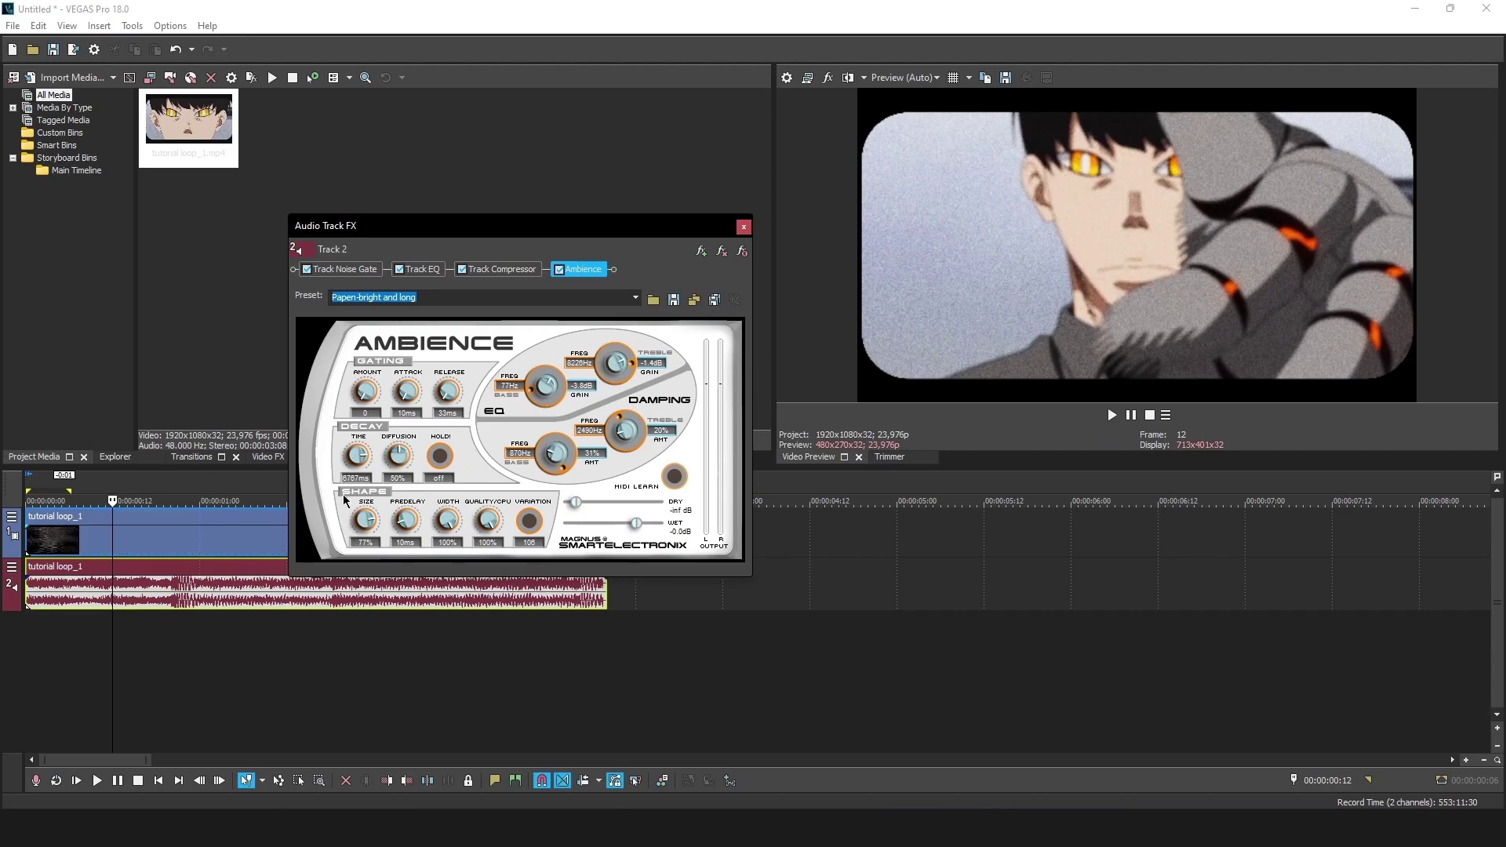
{"action": "scroll", "coordinate": [359, 469], "scroll_direction": "up", "scroll_amount": 3}
{"action": "left_click_drag", "start_coordinate": [357, 449], "coordinate": [362, 468]}
{"action": "left_click_drag", "start_coordinate": [370, 515], "coordinate": [363, 554]}
{"action": "left_click_drag", "start_coordinate": [410, 532], "coordinate": [416, 565]}
{"action": "left_click", "coordinate": [530, 524]}
{"action": "left_click", "coordinate": [527, 524]}
{"action": "left_click", "coordinate": [530, 524]}
{"action": "left_click", "coordinate": [530, 523]}
- Adjust Ambience's bass and treble damping, and set the EQ treble frequency to about 1342 Hz
{"action": "mouse_move", "coordinate": [548, 458]}
{"action": "left_mouse_down"}
{"action": "mouse_move", "coordinate": [557, 473]}
{"action": "mouse_move", "coordinate": [555, 456]}
{"action": "left_mouse_up"}
{"action": "left_click_drag", "start_coordinate": [557, 468], "coordinate": [493, 476]}
{"action": "mouse_move", "coordinate": [613, 446]}
{"action": "left_mouse_down"}
{"action": "mouse_move", "coordinate": [628, 444]}
{"action": "mouse_move", "coordinate": [622, 419]}
{"action": "left_mouse_up"}
{"action": "left_click_drag", "start_coordinate": [600, 356], "coordinate": [609, 416]}
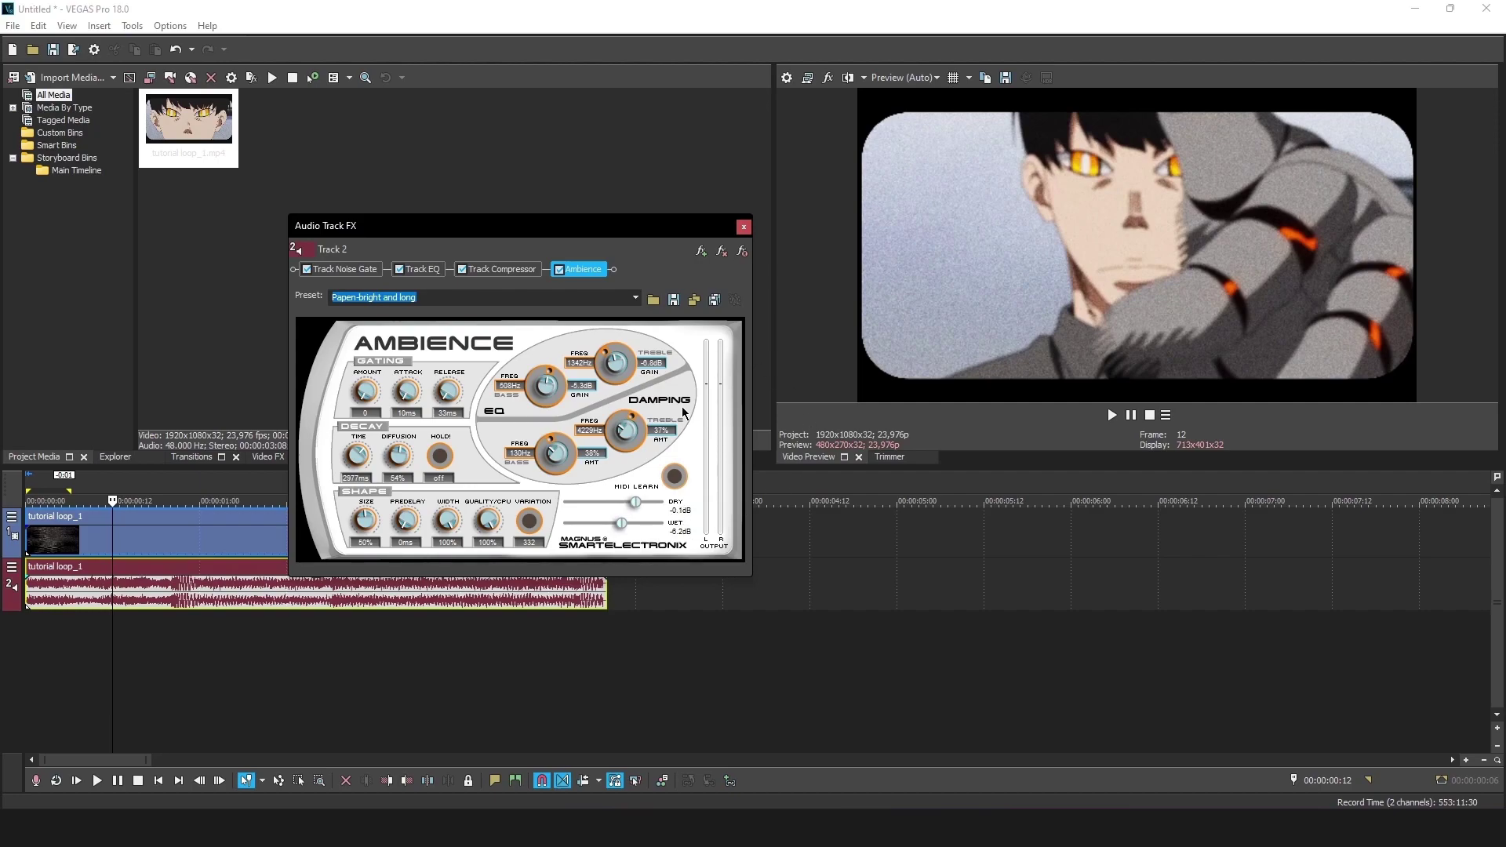
- Close the audio track effects window and play the tutorial loop_1 clip from its start
{"action": "left_click", "coordinate": [743, 226]}
{"action": "left_click", "coordinate": [26, 625]}
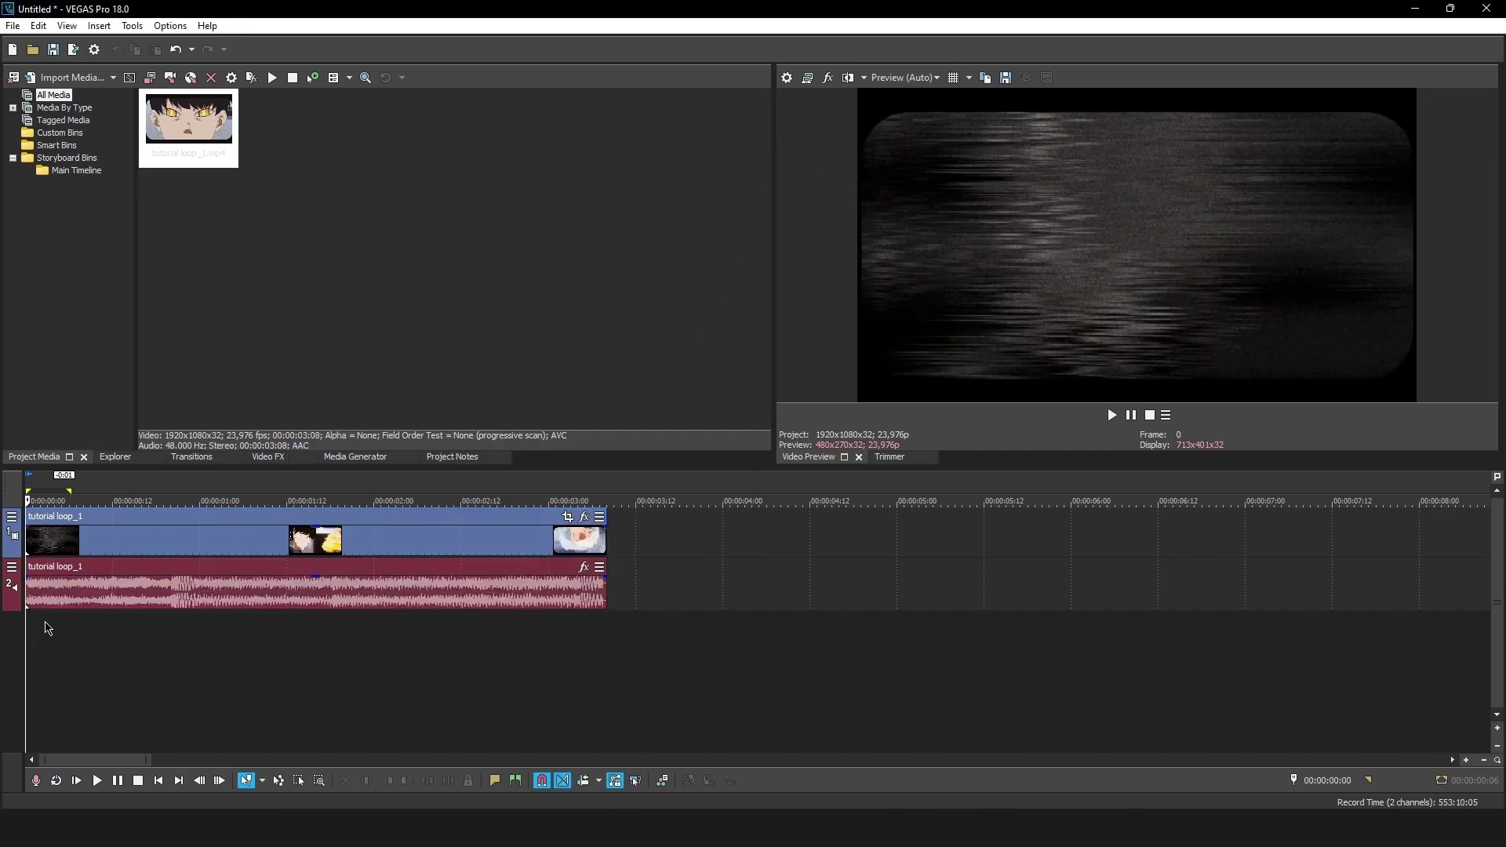
{"action": "key", "text": "space"}
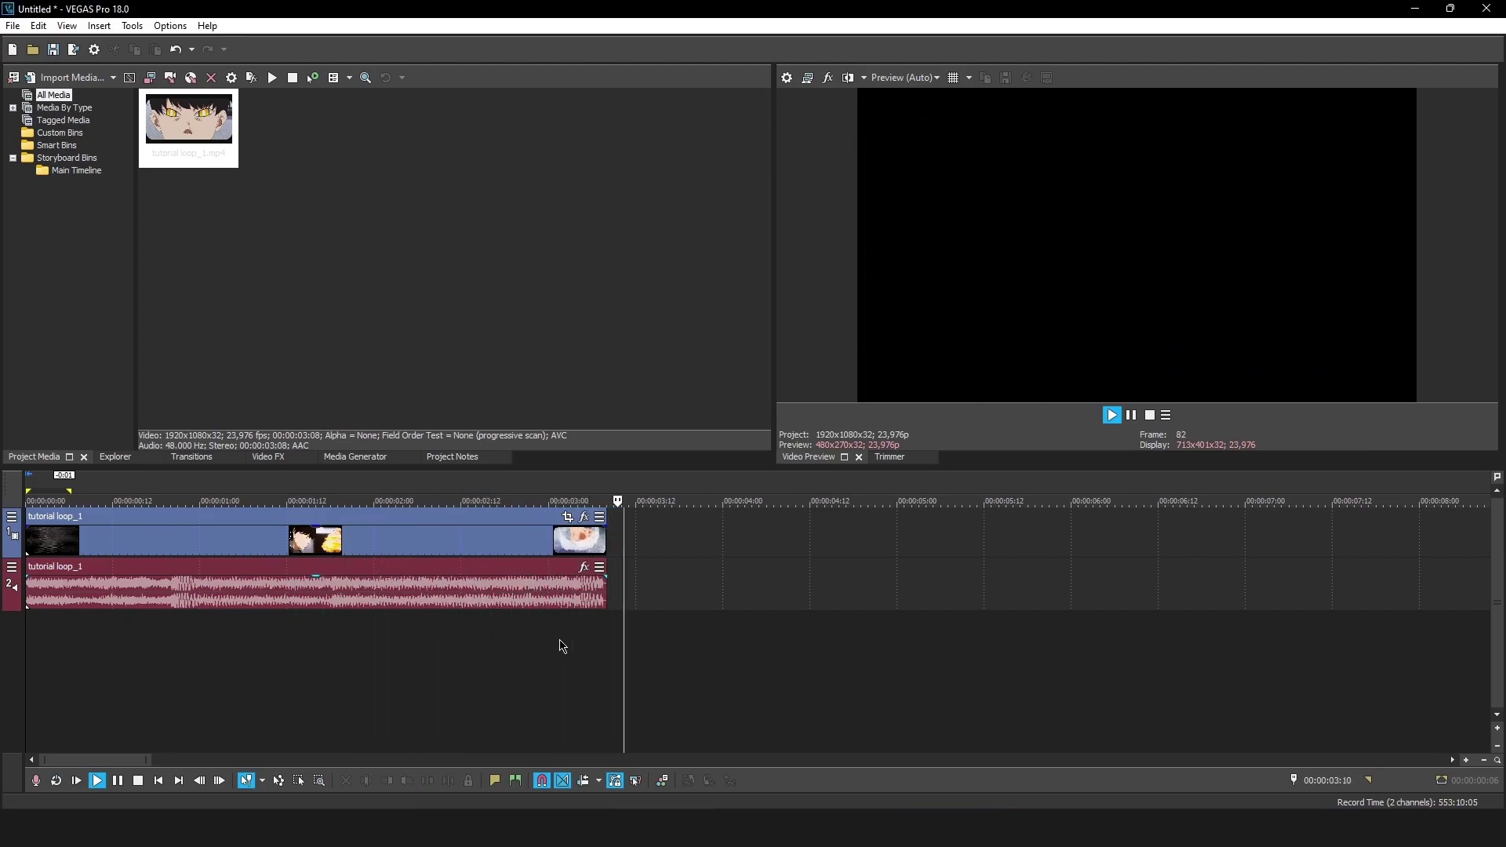
{"action": "left_click", "coordinate": [587, 622]}
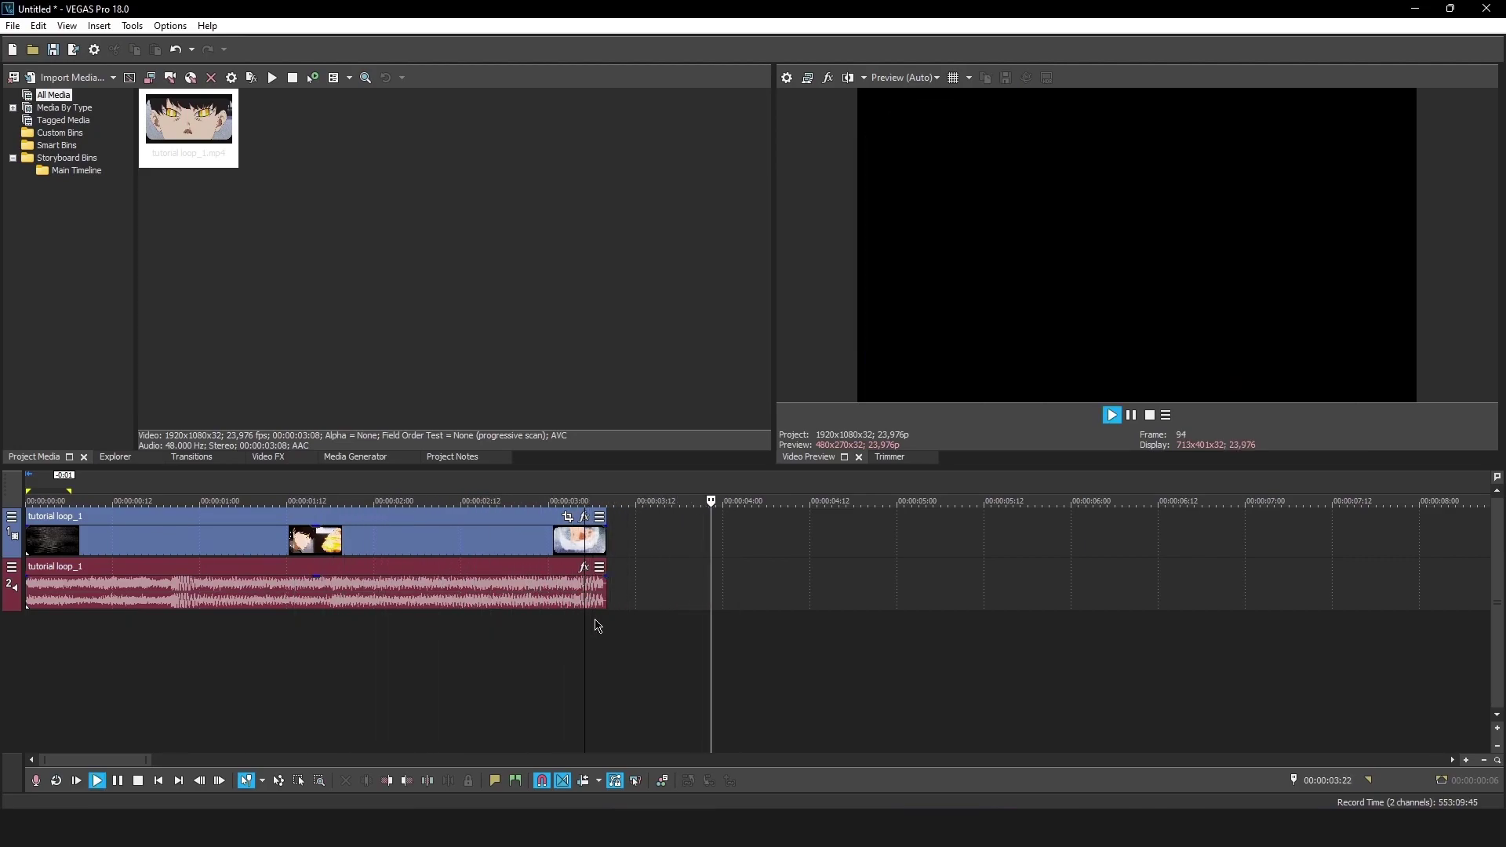
{"action": "key", "text": "space"}
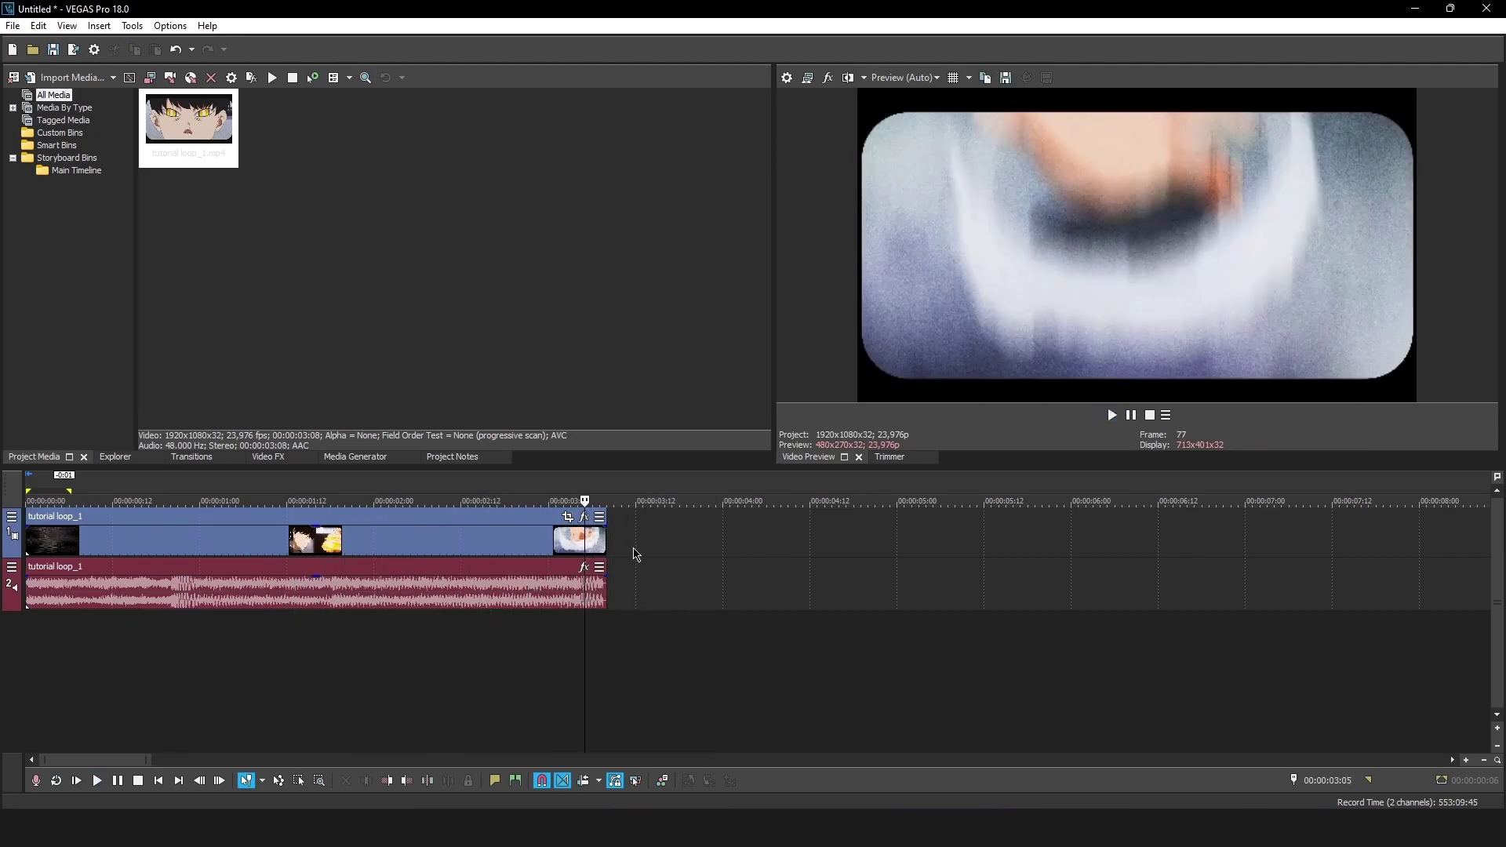
- Copy the tutorial loop_1 clip with its audio and paste the copy at about 00:00:05 on the timeline
{"action": "left_click", "coordinate": [534, 549]}
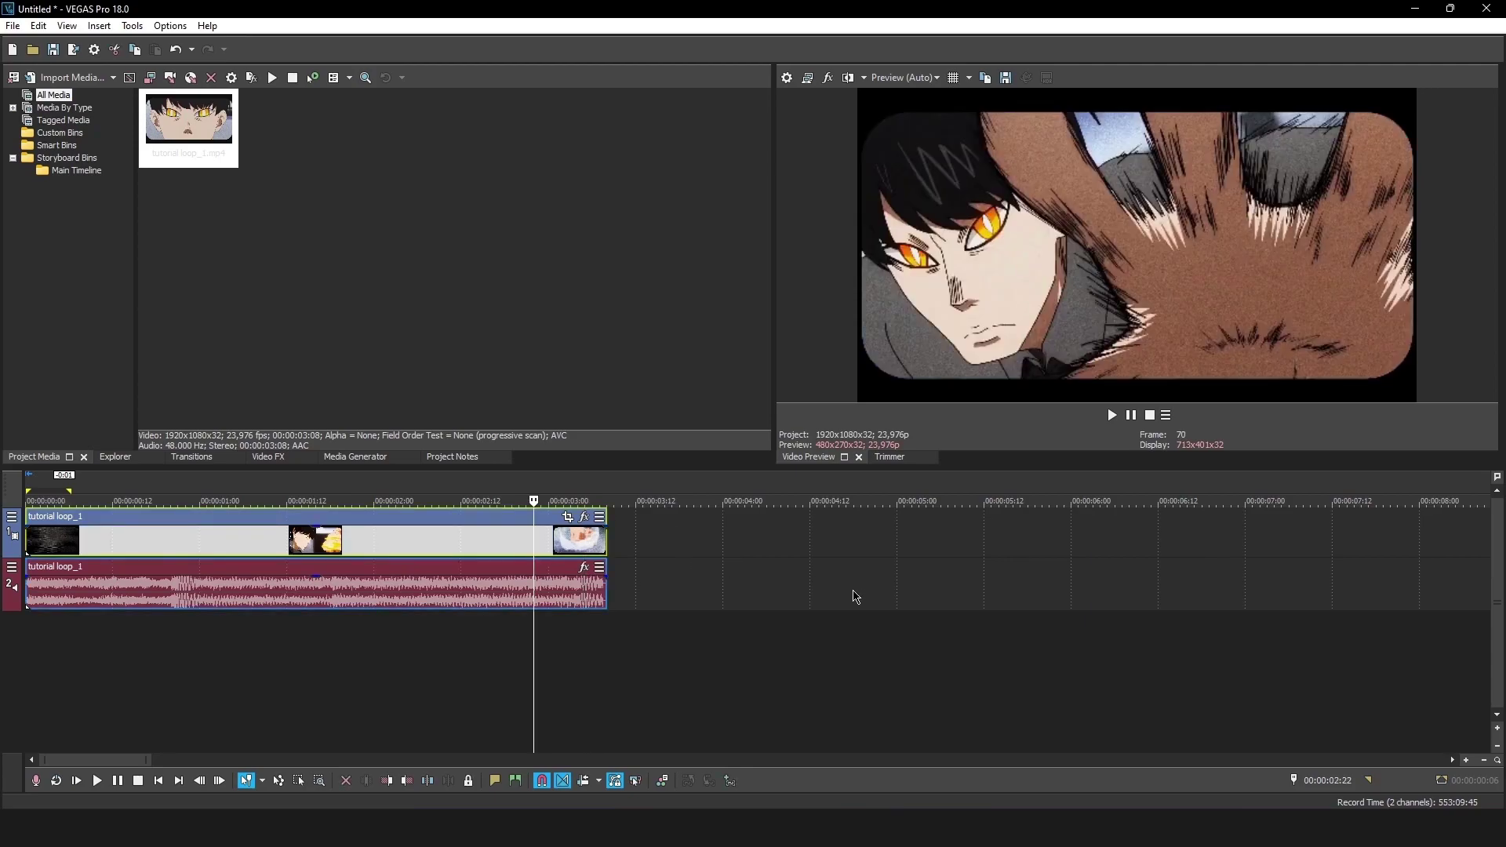
{"action": "left_click", "coordinate": [768, 590]}
{"action": "left_click", "coordinate": [398, 603]}
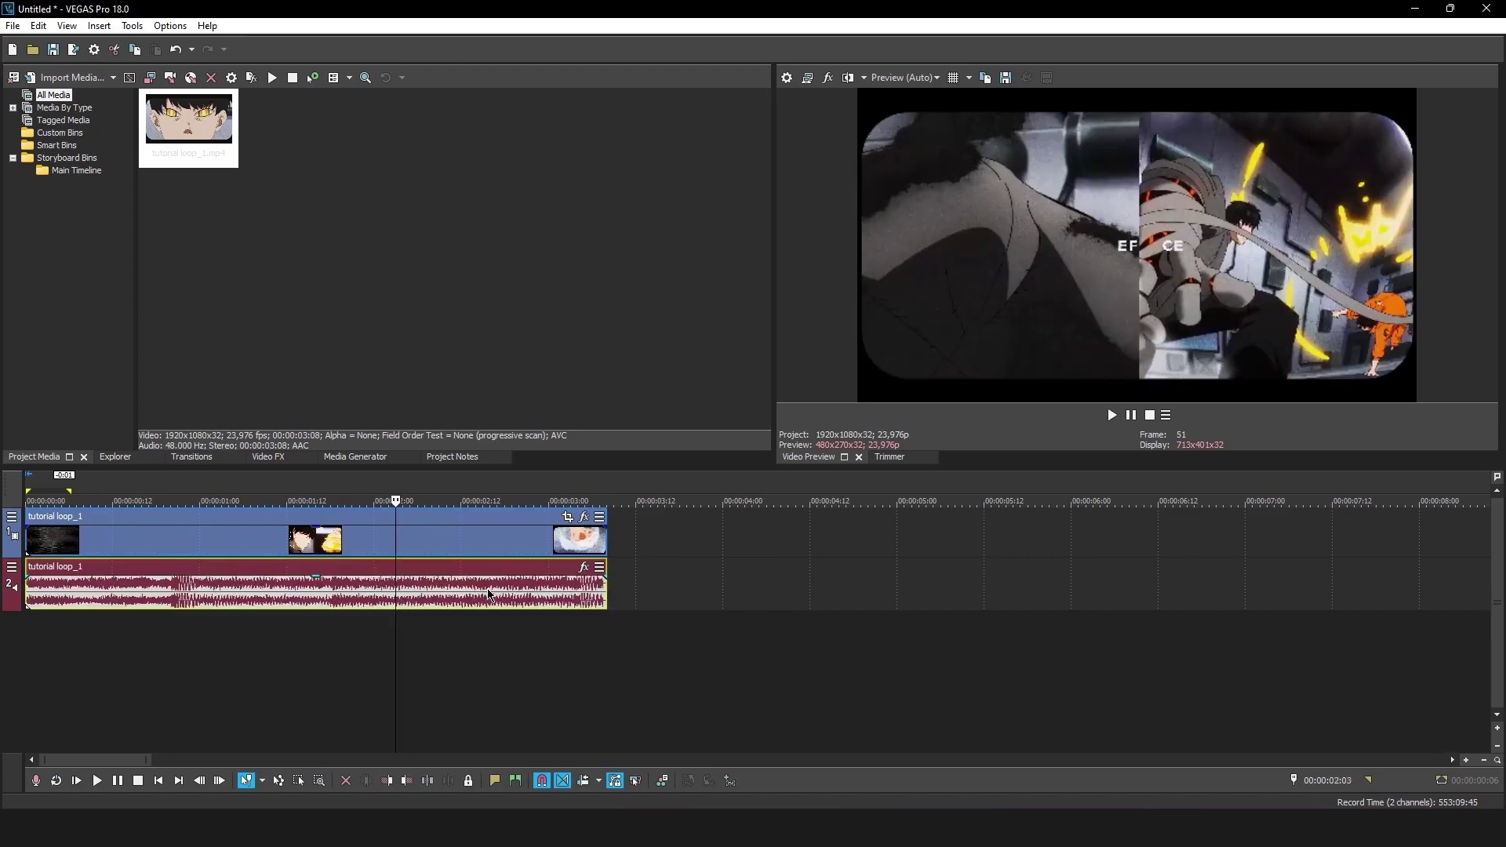
{"action": "left_click", "coordinate": [910, 579]}
{"action": "key", "text": "ctrl+v"}
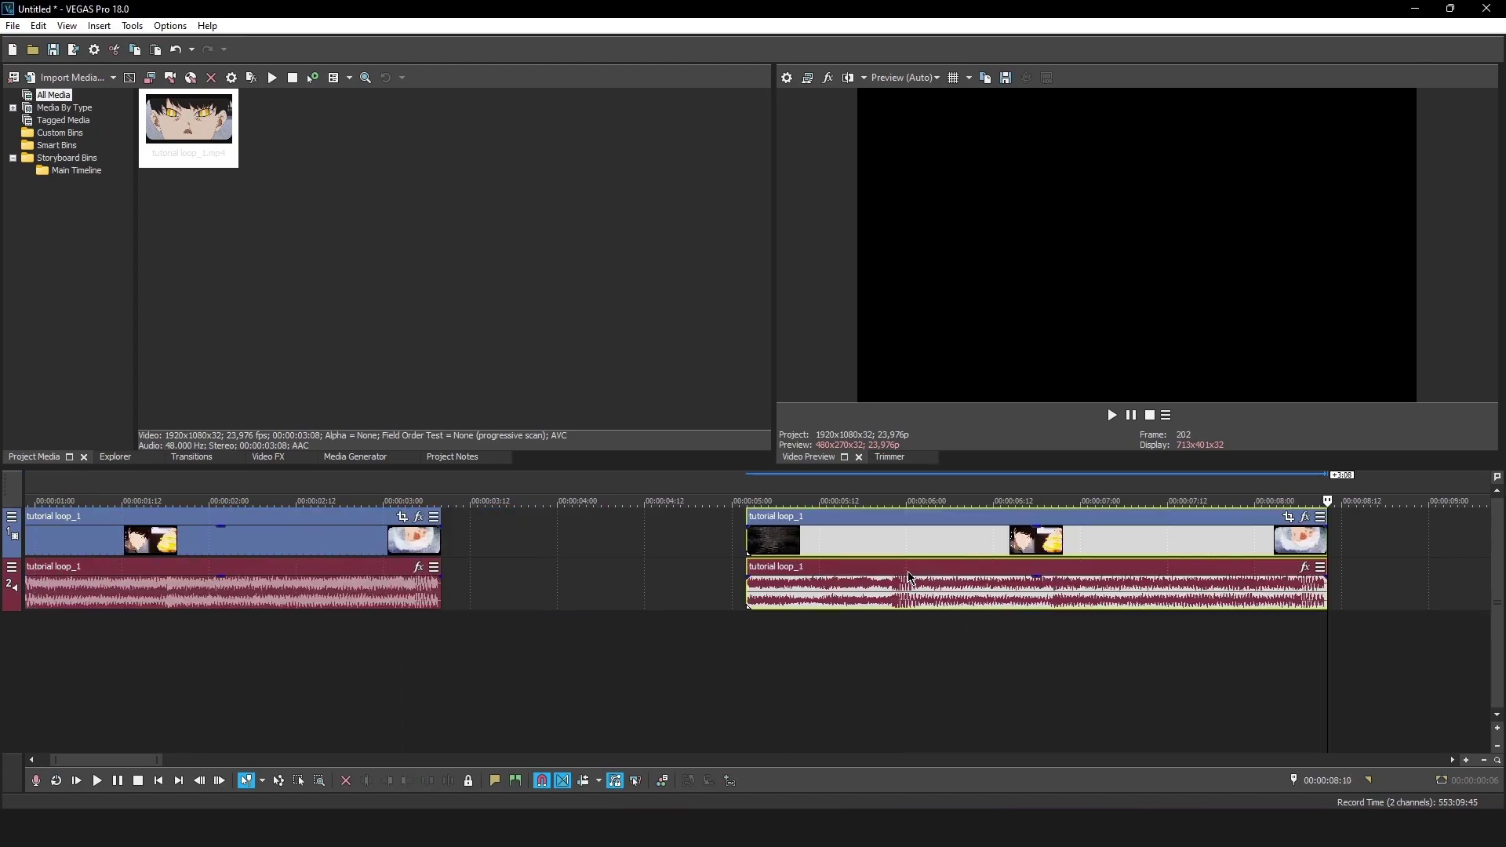
- Split the pasted tutorial loop_1 copy at 00:00:06:02 and delete the part after the cut
{"action": "left_click", "coordinate": [950, 595]}
{"action": "key", "text": "s"}
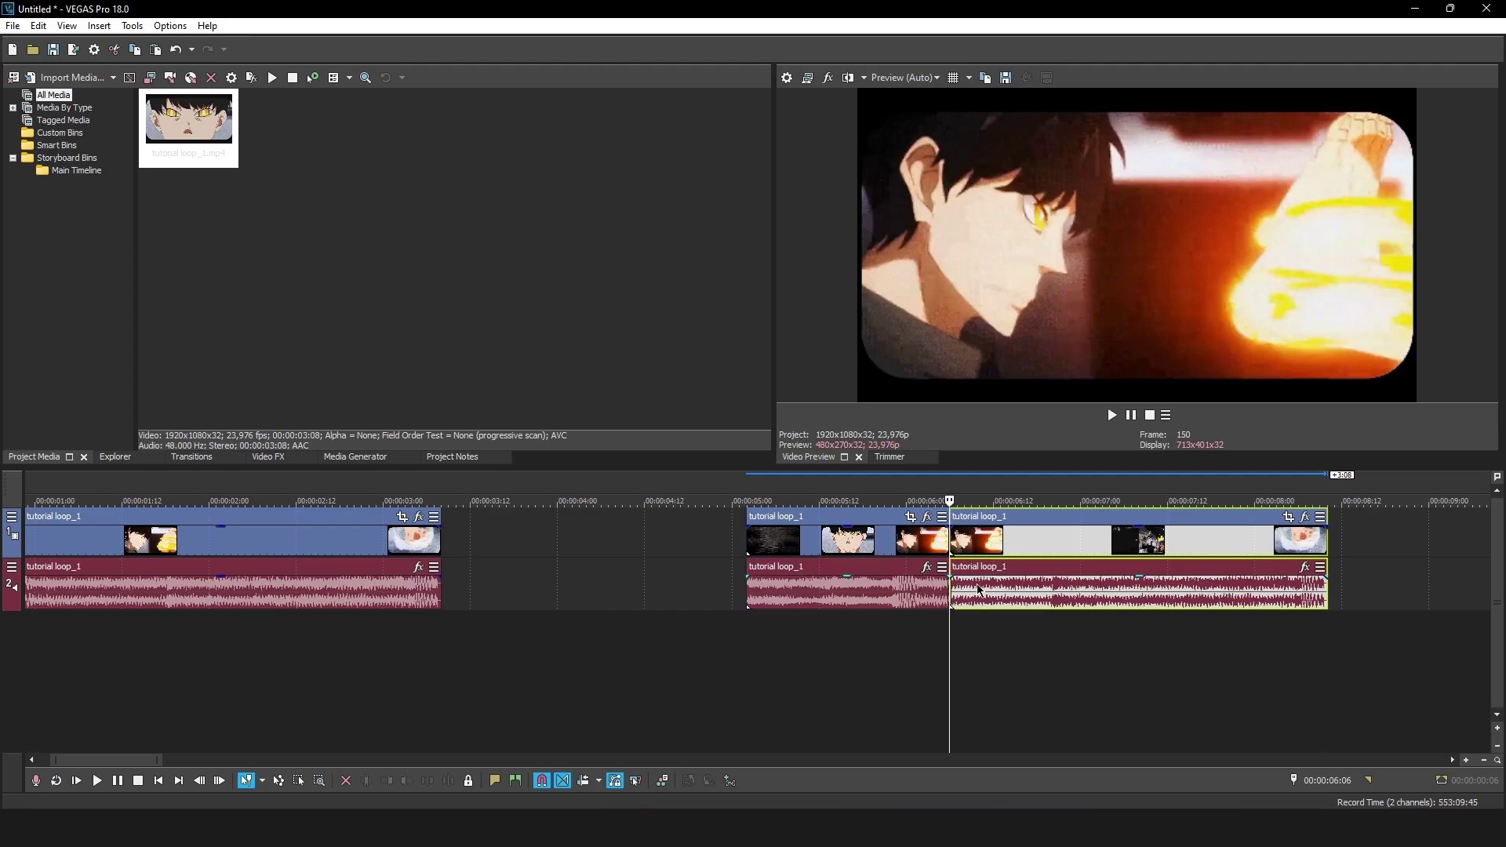
{"action": "key", "text": "ctrl+z"}
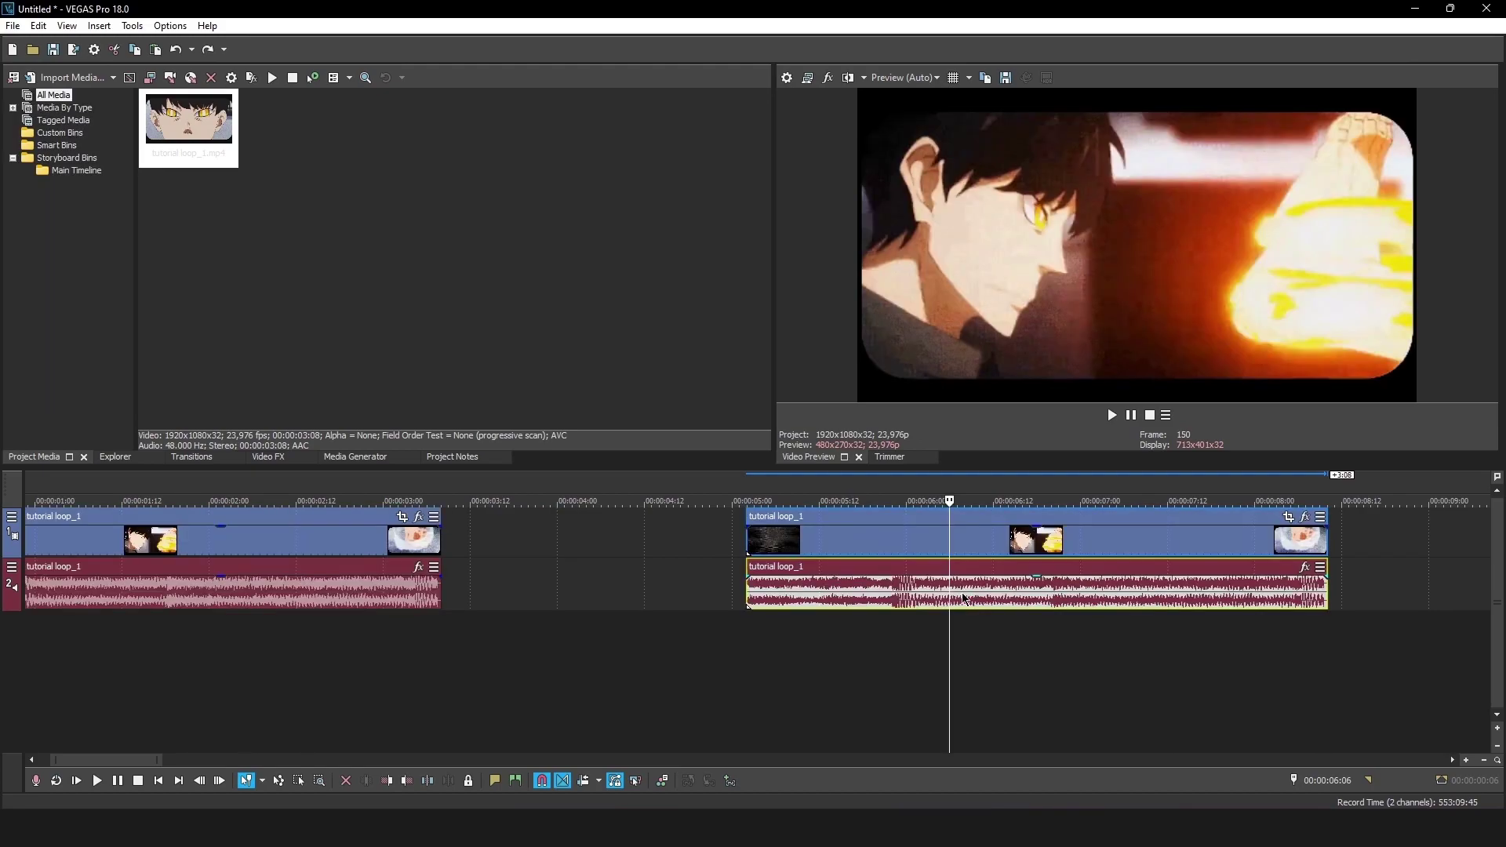
{"action": "left_click", "coordinate": [906, 599]}
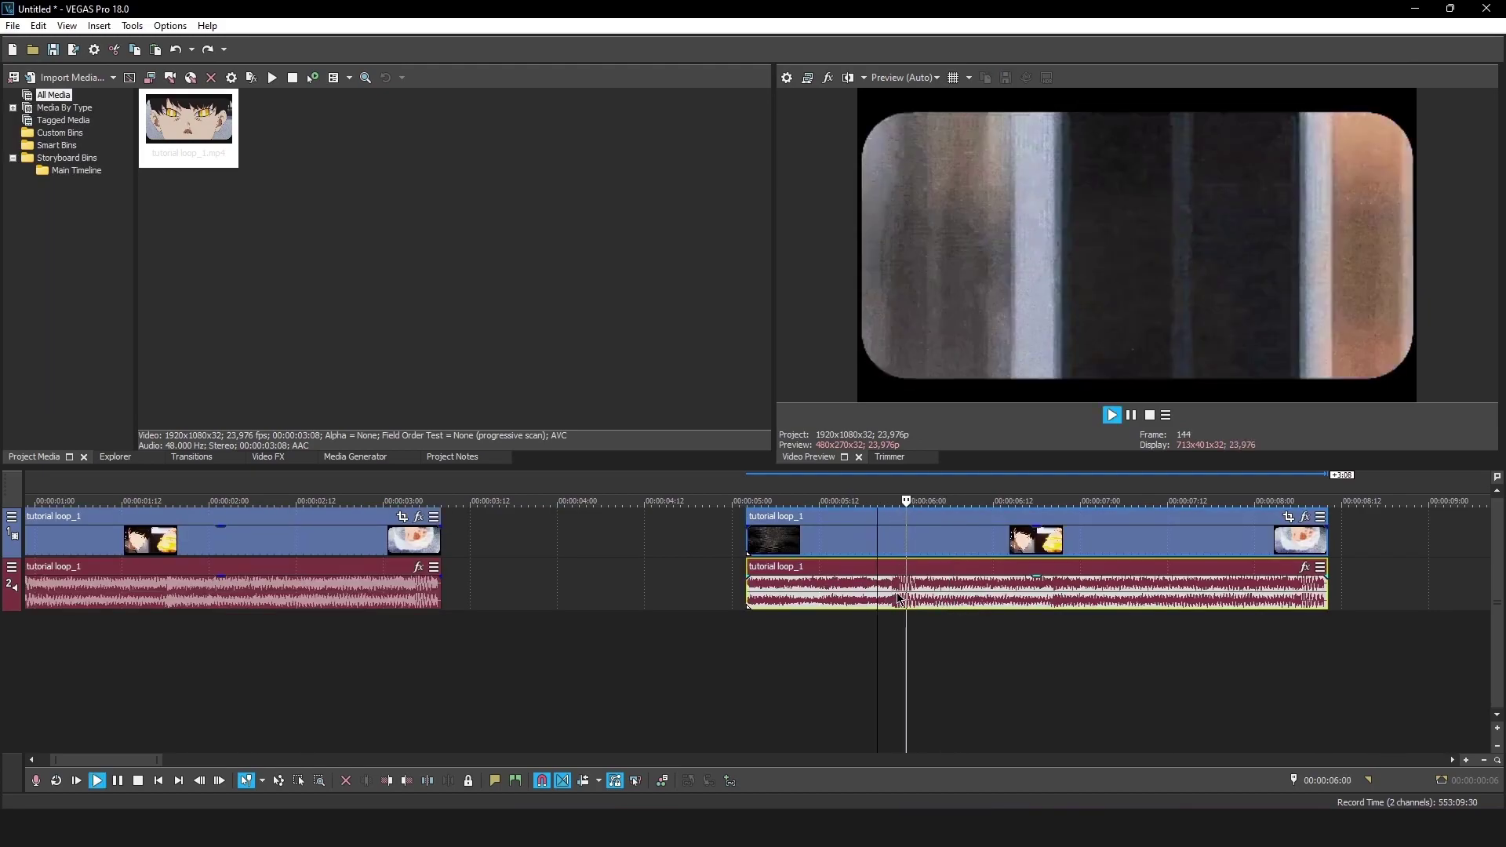
{"action": "left_click", "coordinate": [919, 598]}
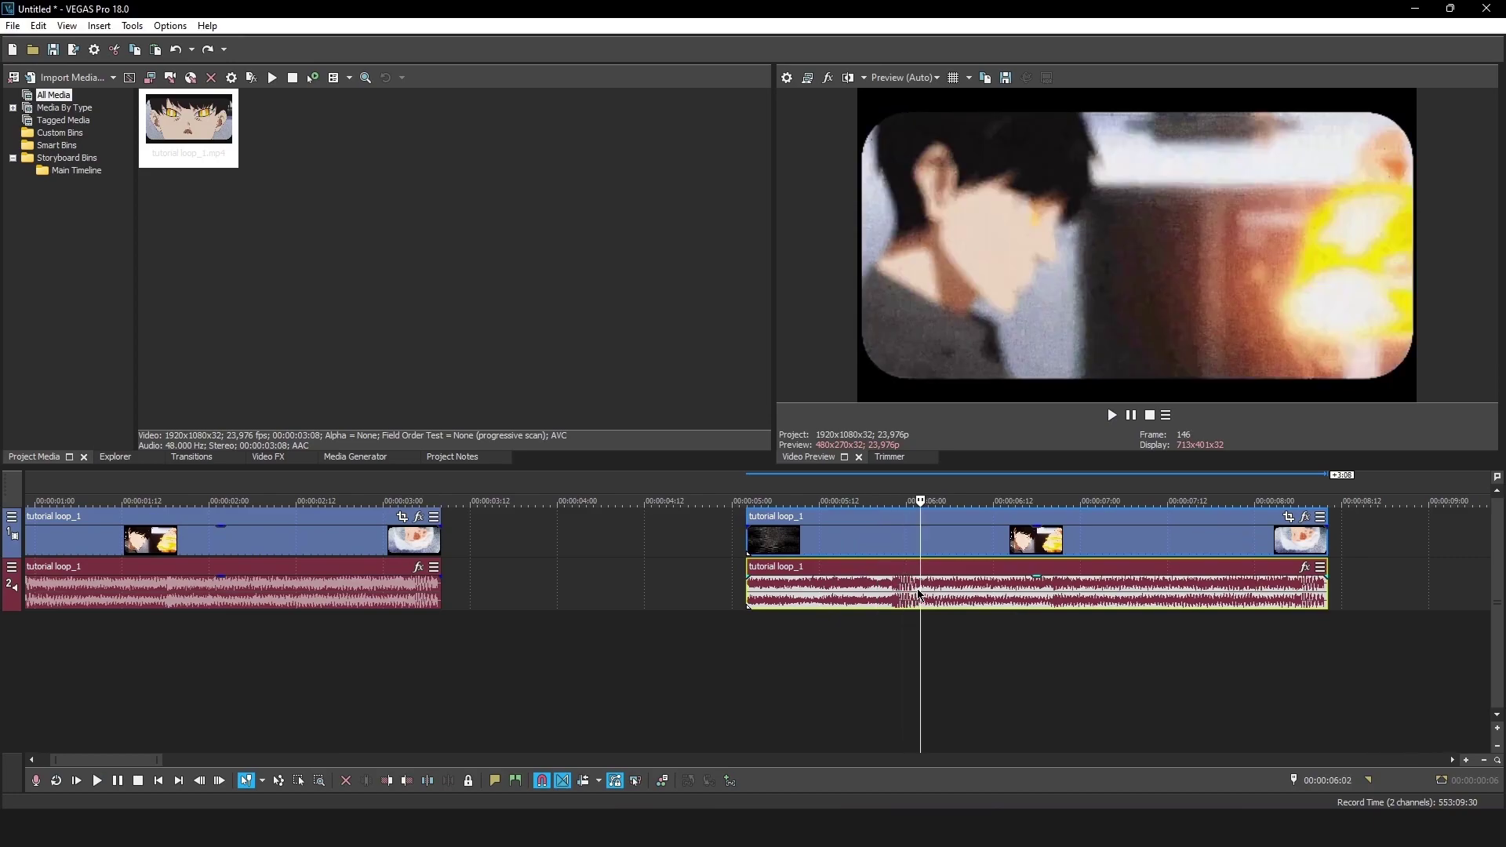
{"action": "key", "text": "s"}
{"action": "key", "text": "Delete"}
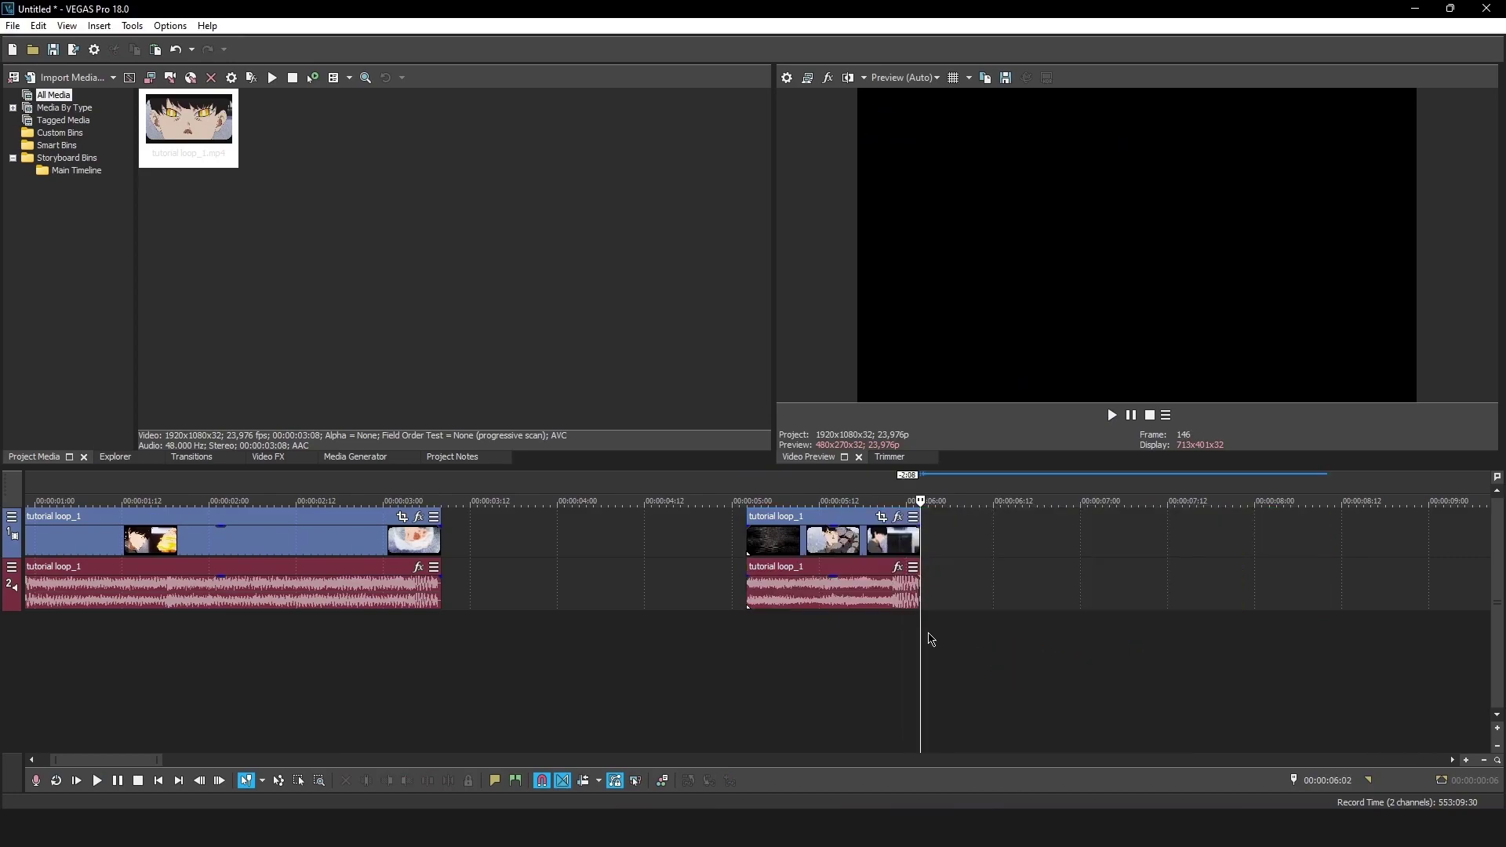
- Play the shortened tutorial loop_1 copy from near its start and delete it from the timeline
{"action": "left_click", "coordinate": [756, 621]}
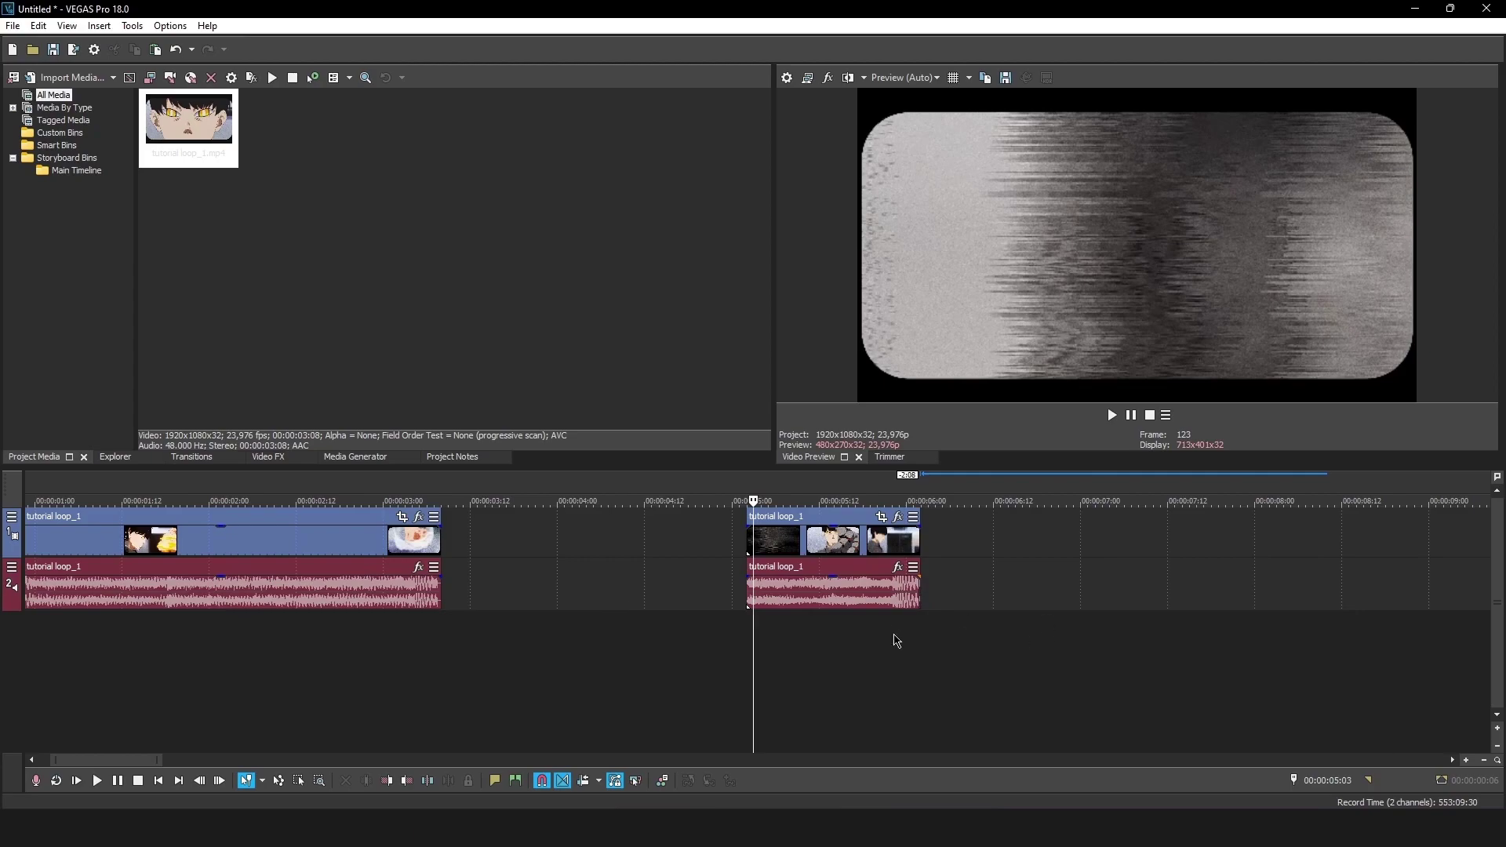
{"action": "key", "text": "space"}
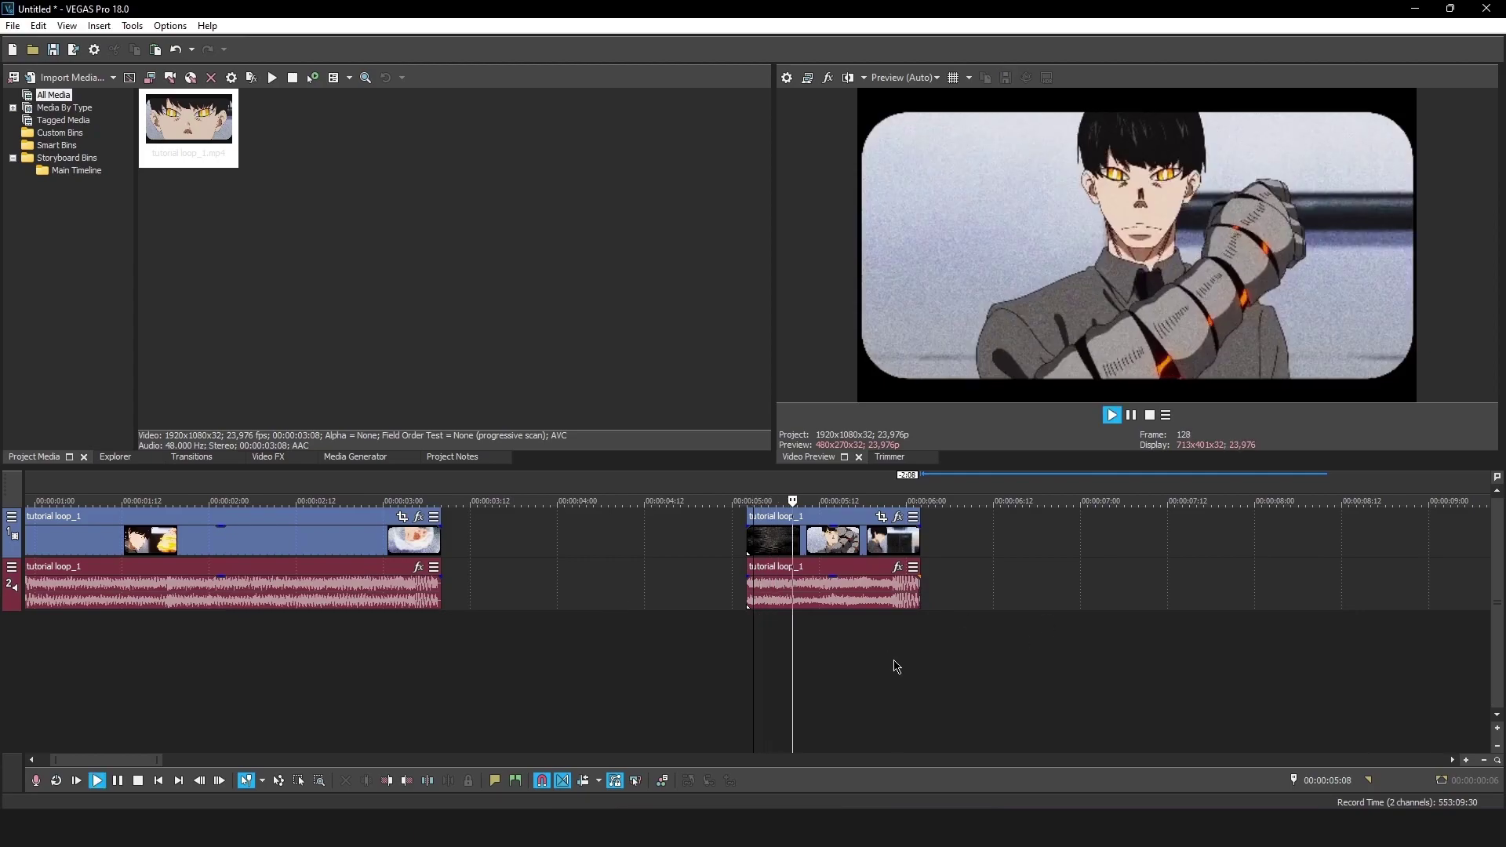
{"action": "key", "text": "space"}
{"action": "left_click", "coordinate": [826, 585]}
{"action": "key", "text": "Delete"}
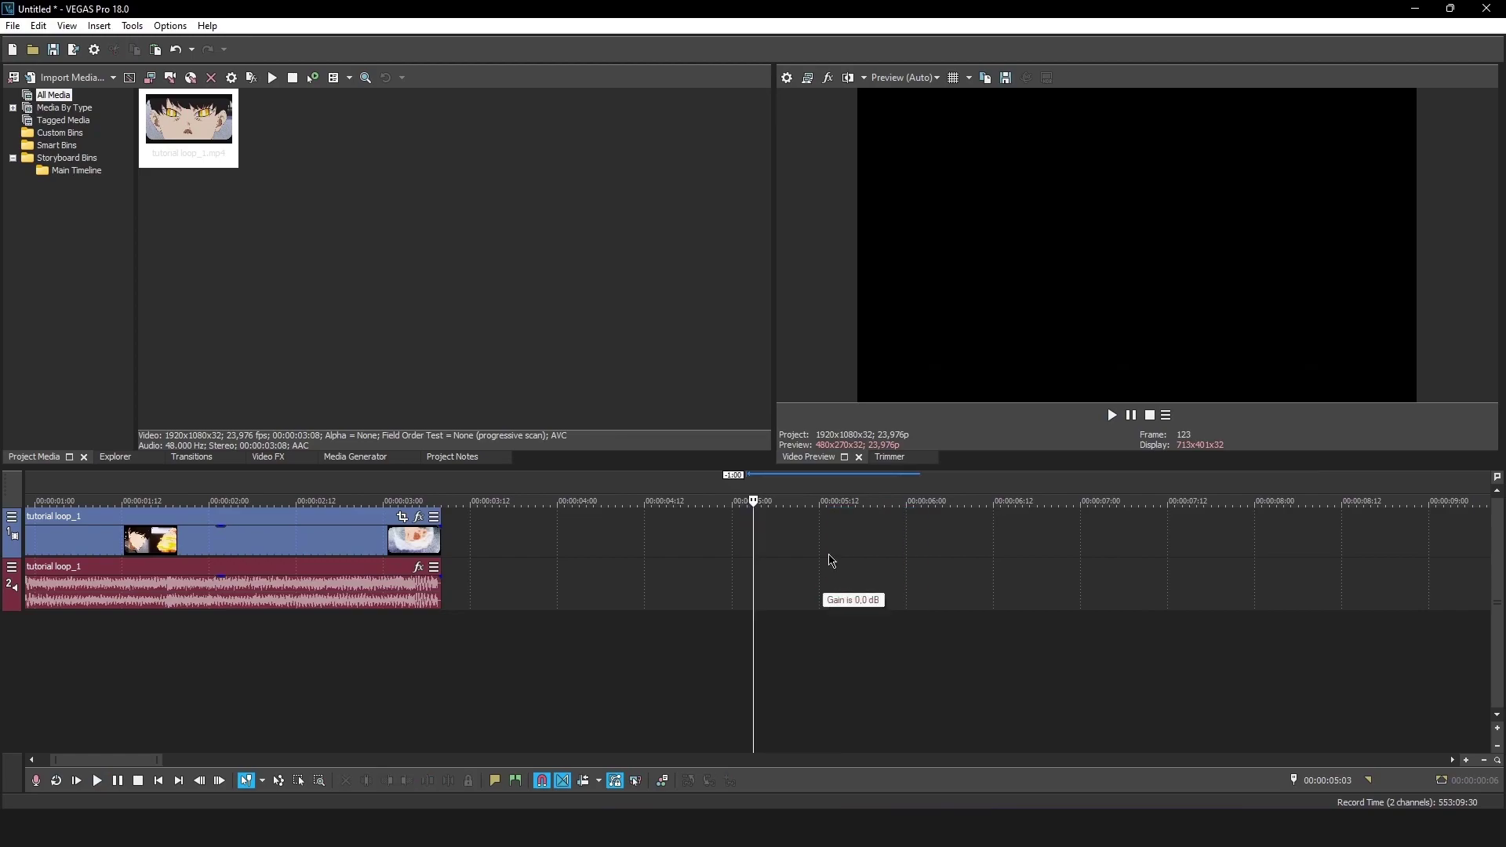
- Inspect frames of the original tutorial loop_1 clip between 00:00:01:06 and 00:00:02:11
{"action": "left_click", "coordinate": [288, 576]}
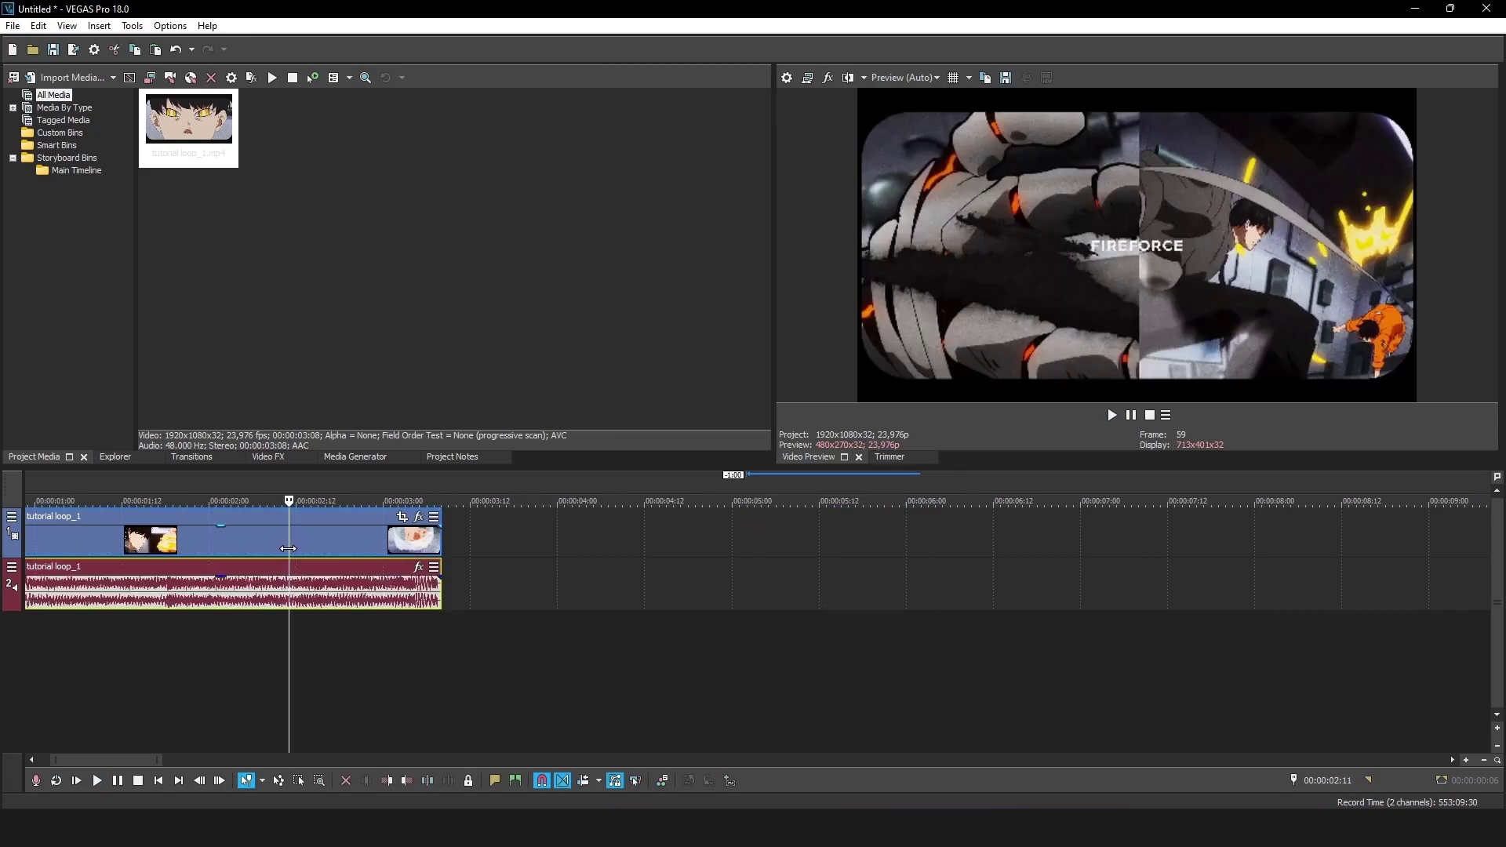
{"action": "left_click", "coordinate": [77, 564]}
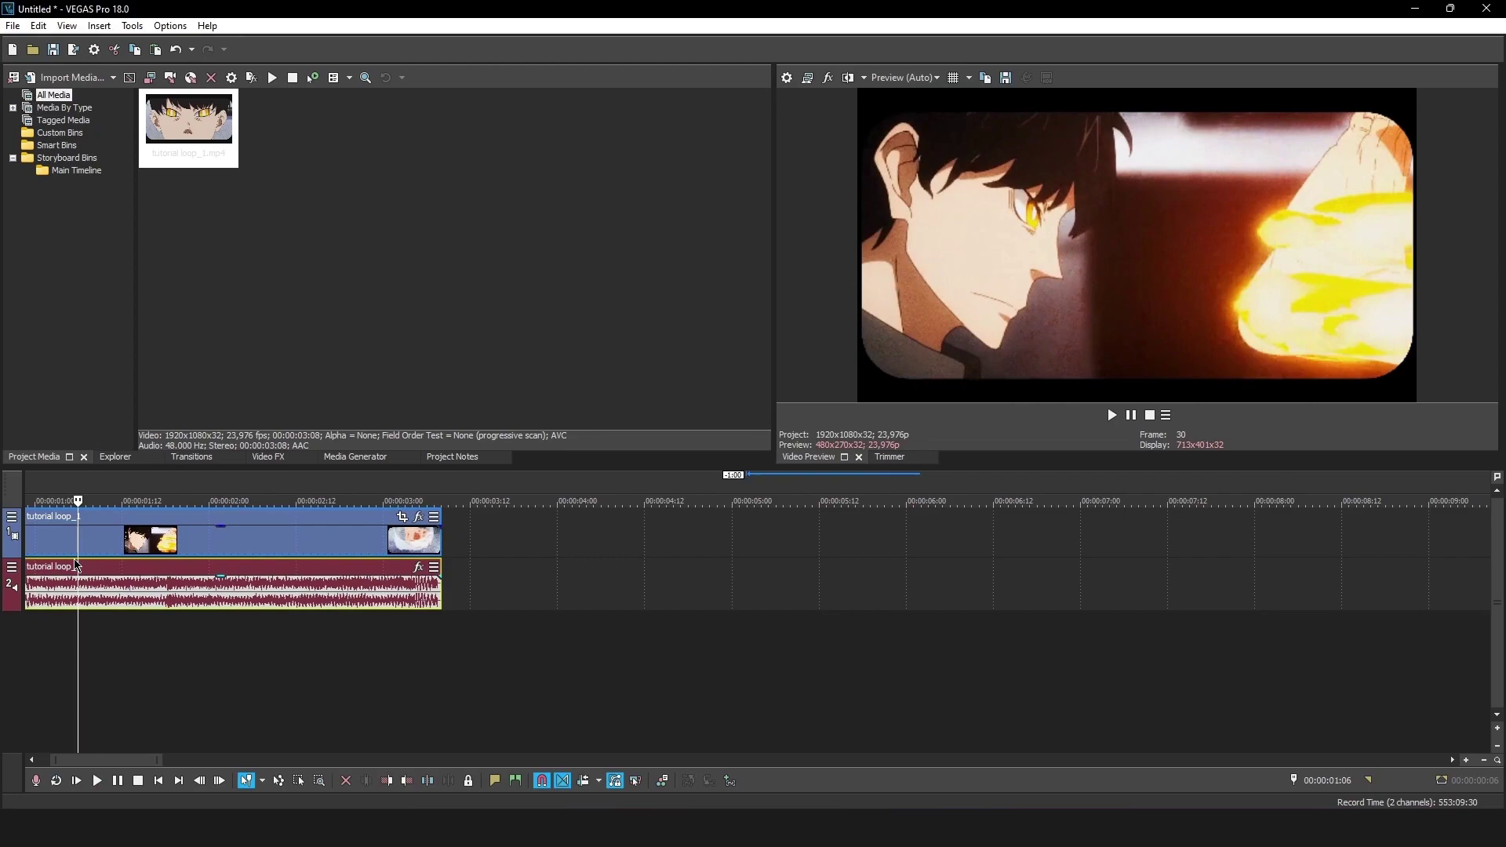
{"action": "left_click", "coordinate": [536, 556]}
{"action": "left_click", "coordinate": [143, 565]}
{"action": "left_click", "coordinate": [116, 546]}
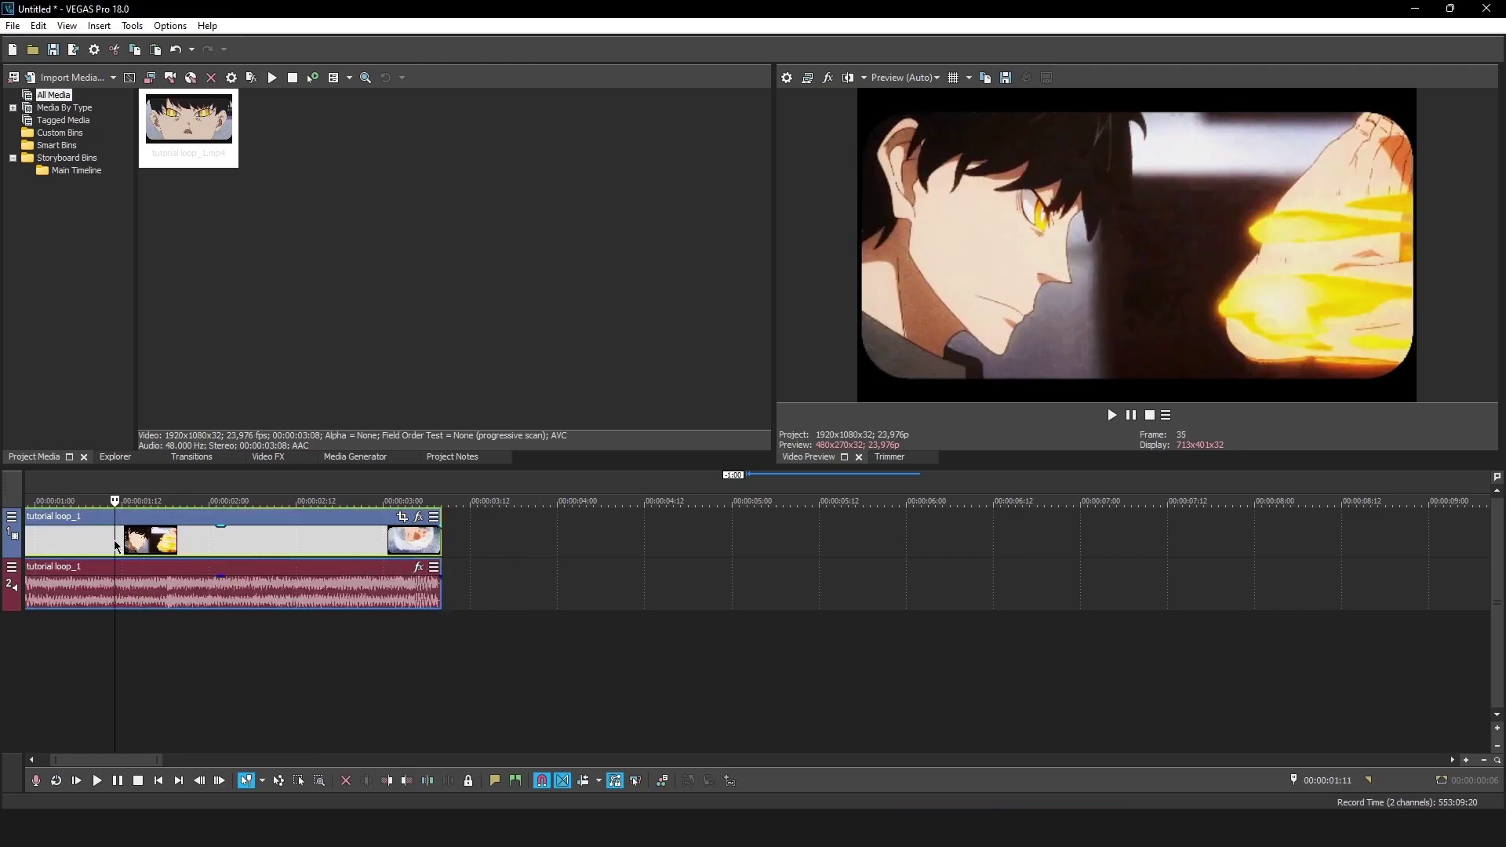
{"action": "left_click", "coordinate": [128, 544]}
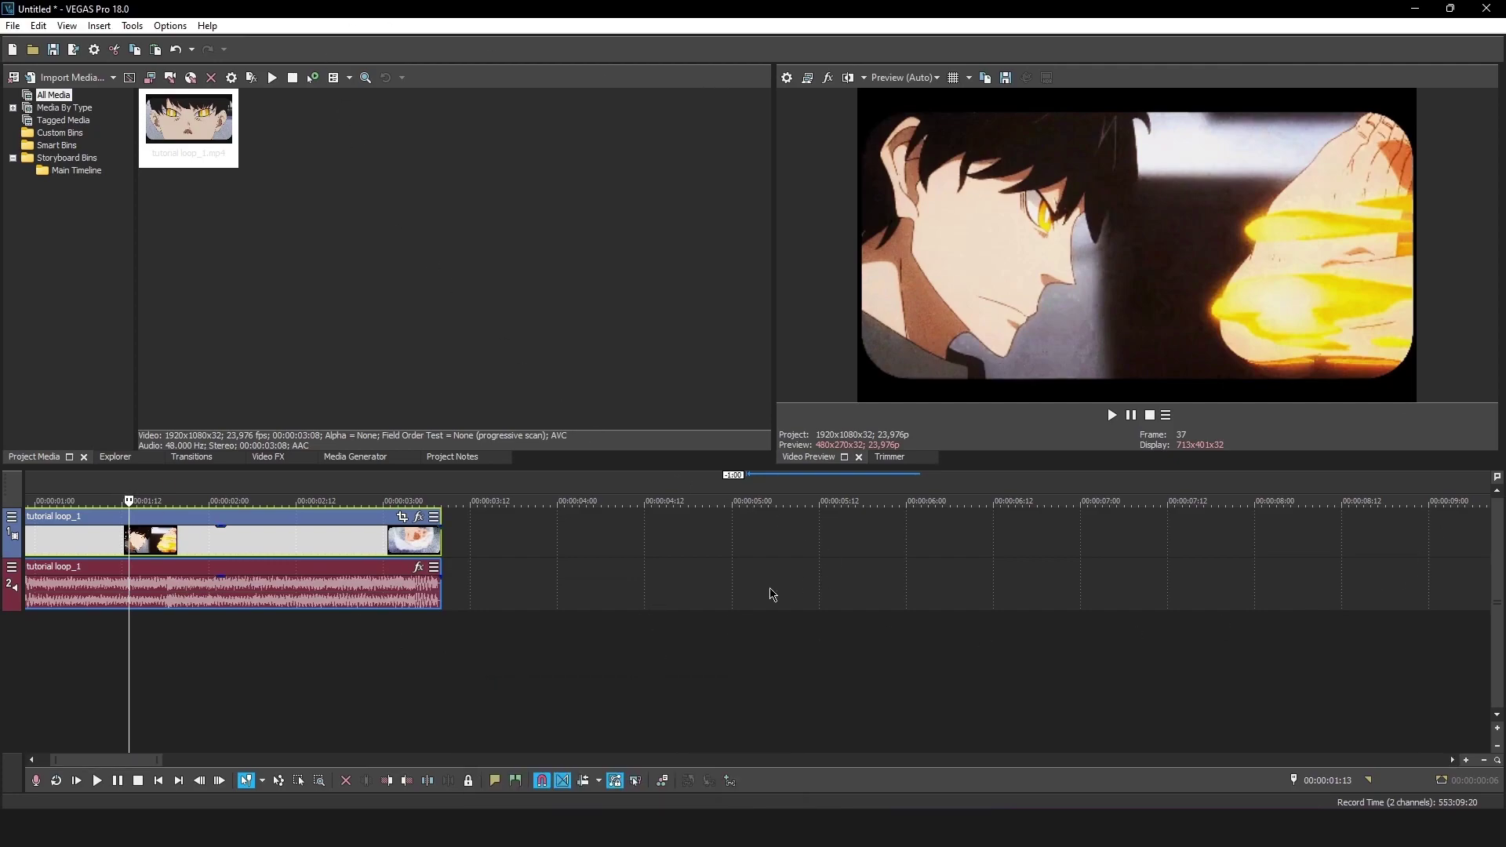
{"action": "scroll", "coordinate": [899, 557], "scroll_direction": "down", "scroll_amount": 4}
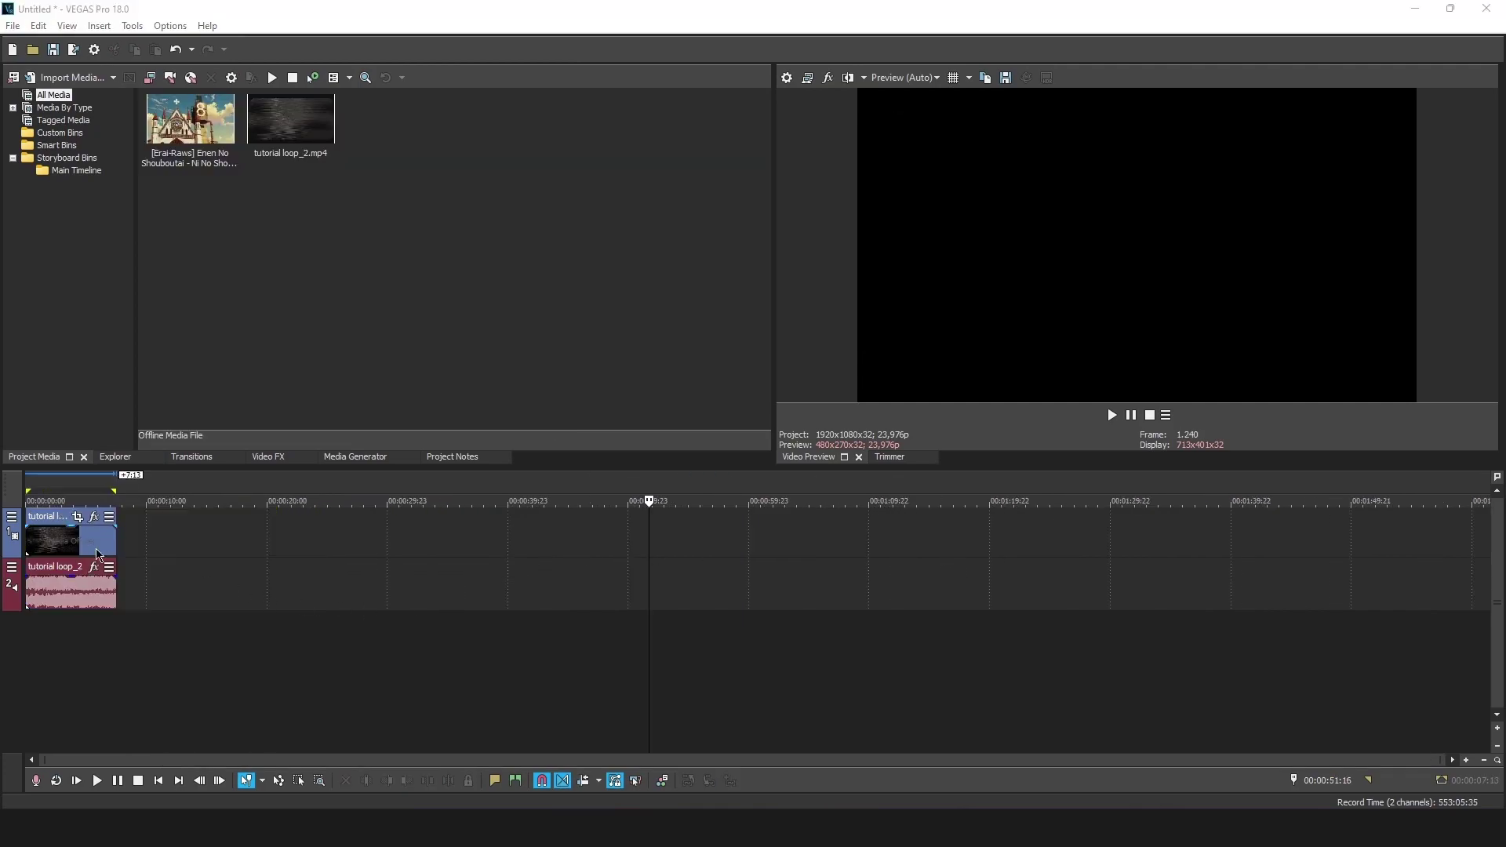
- Inspect and briefly play the tutorial loop_2 clip around 00:00:03
{"action": "left_click", "coordinate": [298, 6]}
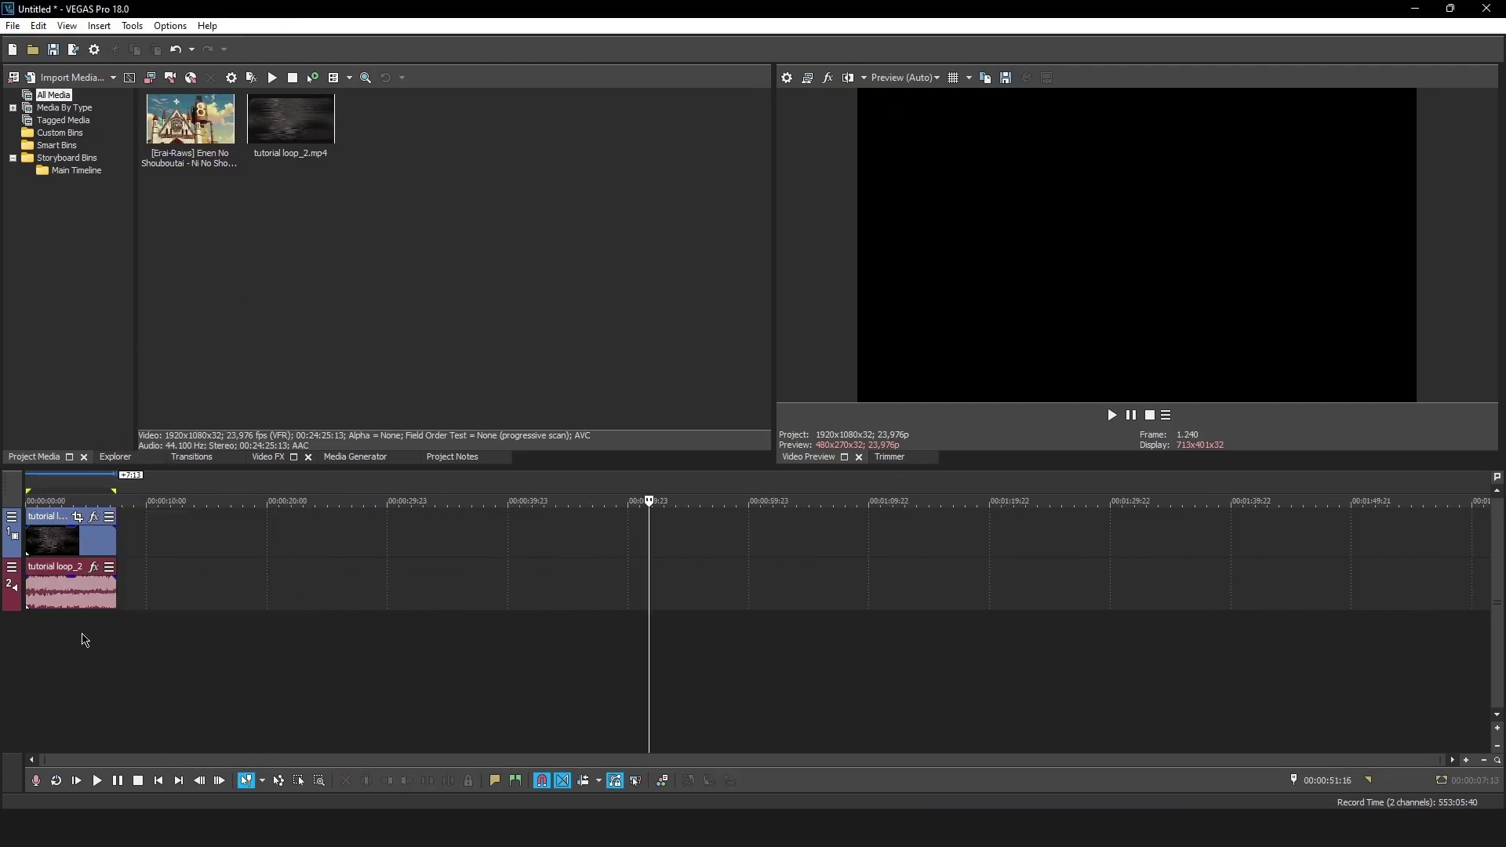
{"action": "left_click", "coordinate": [62, 541]}
{"action": "left_click", "coordinate": [193, 153]}
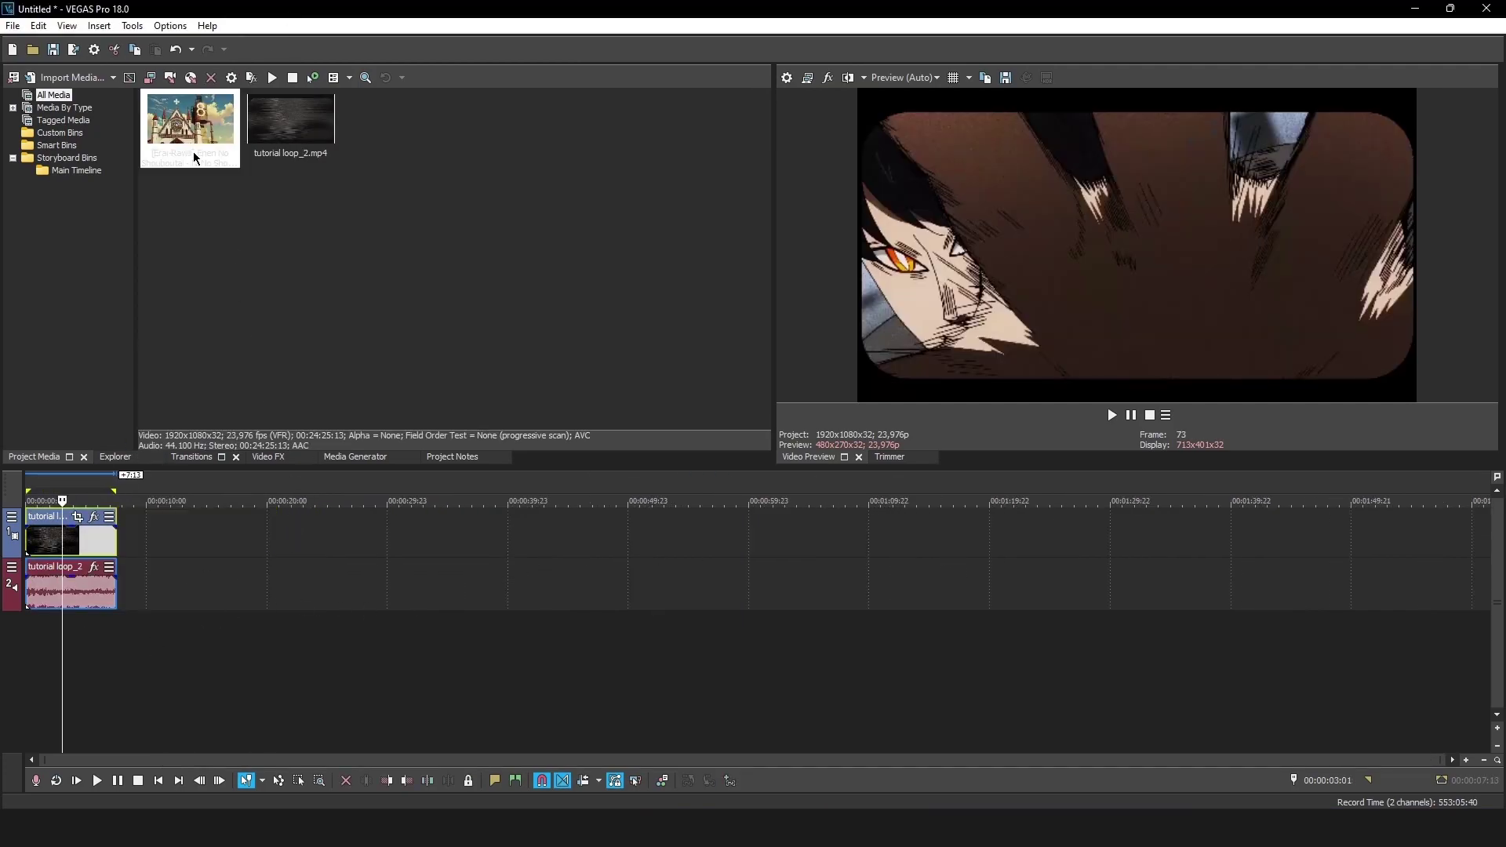
{"action": "left_click", "coordinate": [65, 661]}
{"action": "mouse_move", "coordinate": [64, 640]}
{"action": "left_mouse_down"}
{"action": "mouse_move", "coordinate": [31, 641]}
{"action": "mouse_move", "coordinate": [58, 640]}
{"action": "left_mouse_up"}
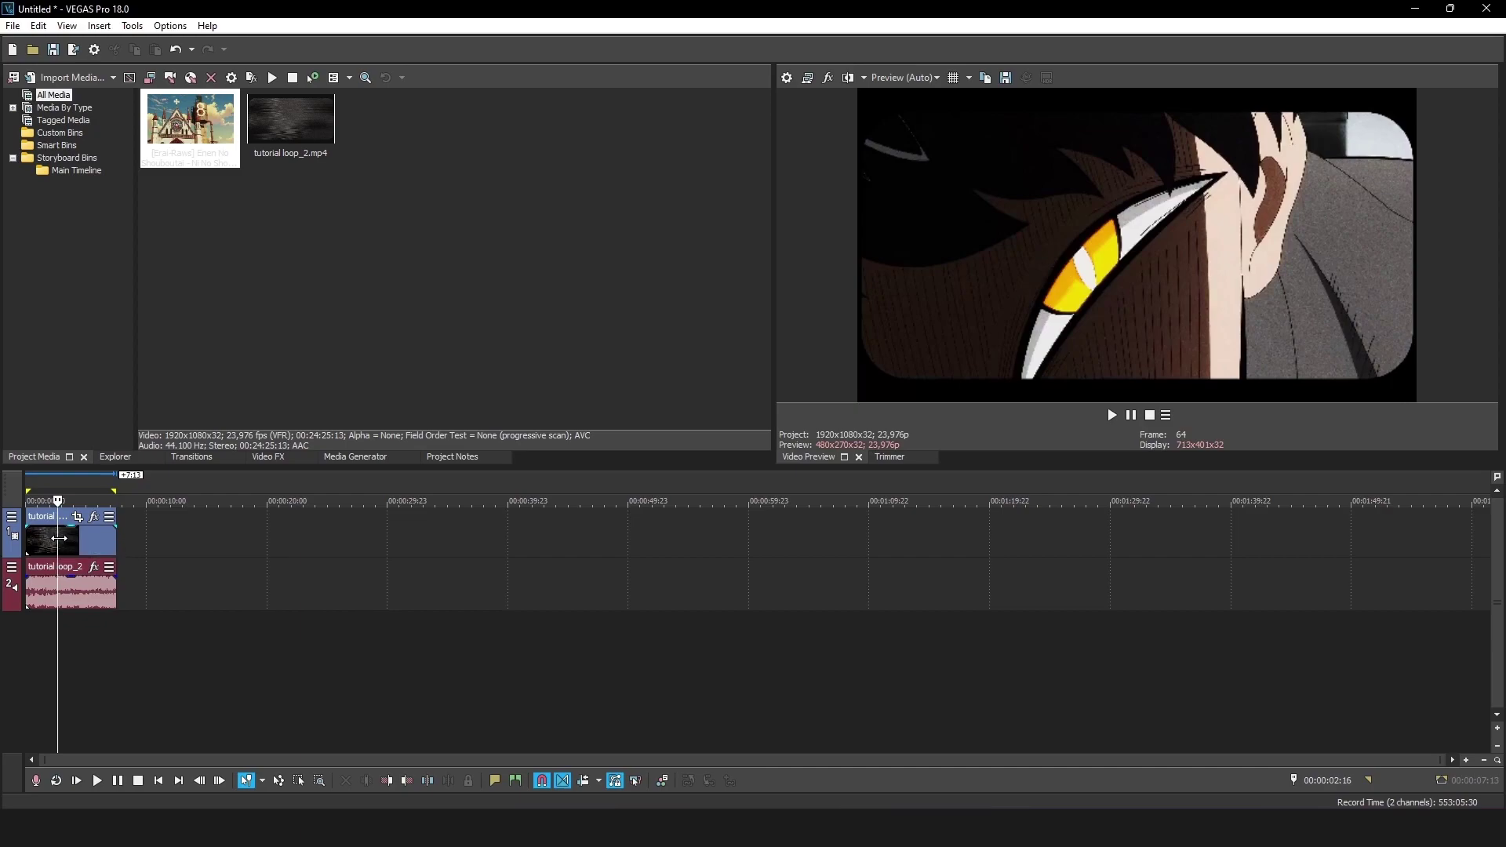
{"action": "left_click_drag", "start_coordinate": [56, 547], "coordinate": [62, 543]}
{"action": "key", "text": "space"}
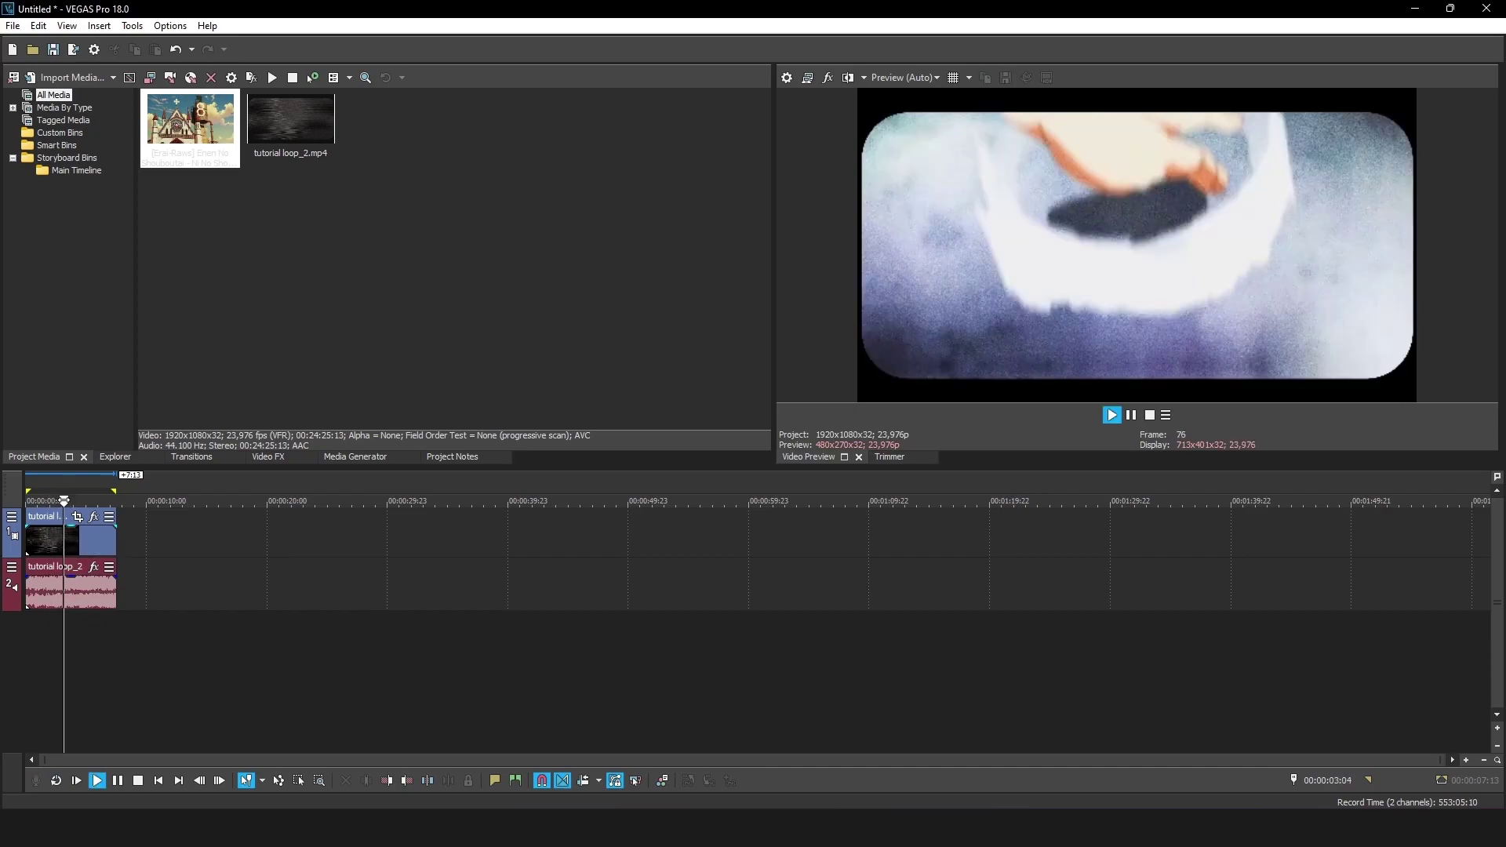
{"action": "key", "text": "Return"}
- Enlarge the timeline view and scrub through the tutorial loop_2 clip to 00:00:06:12
{"action": "left_click_drag", "start_coordinate": [66, 549], "coordinate": [789, 540]}
{"action": "scroll", "coordinate": [50, 550], "scroll_direction": "up", "scroll_amount": 6}
{"action": "left_click", "coordinate": [124, 538]}
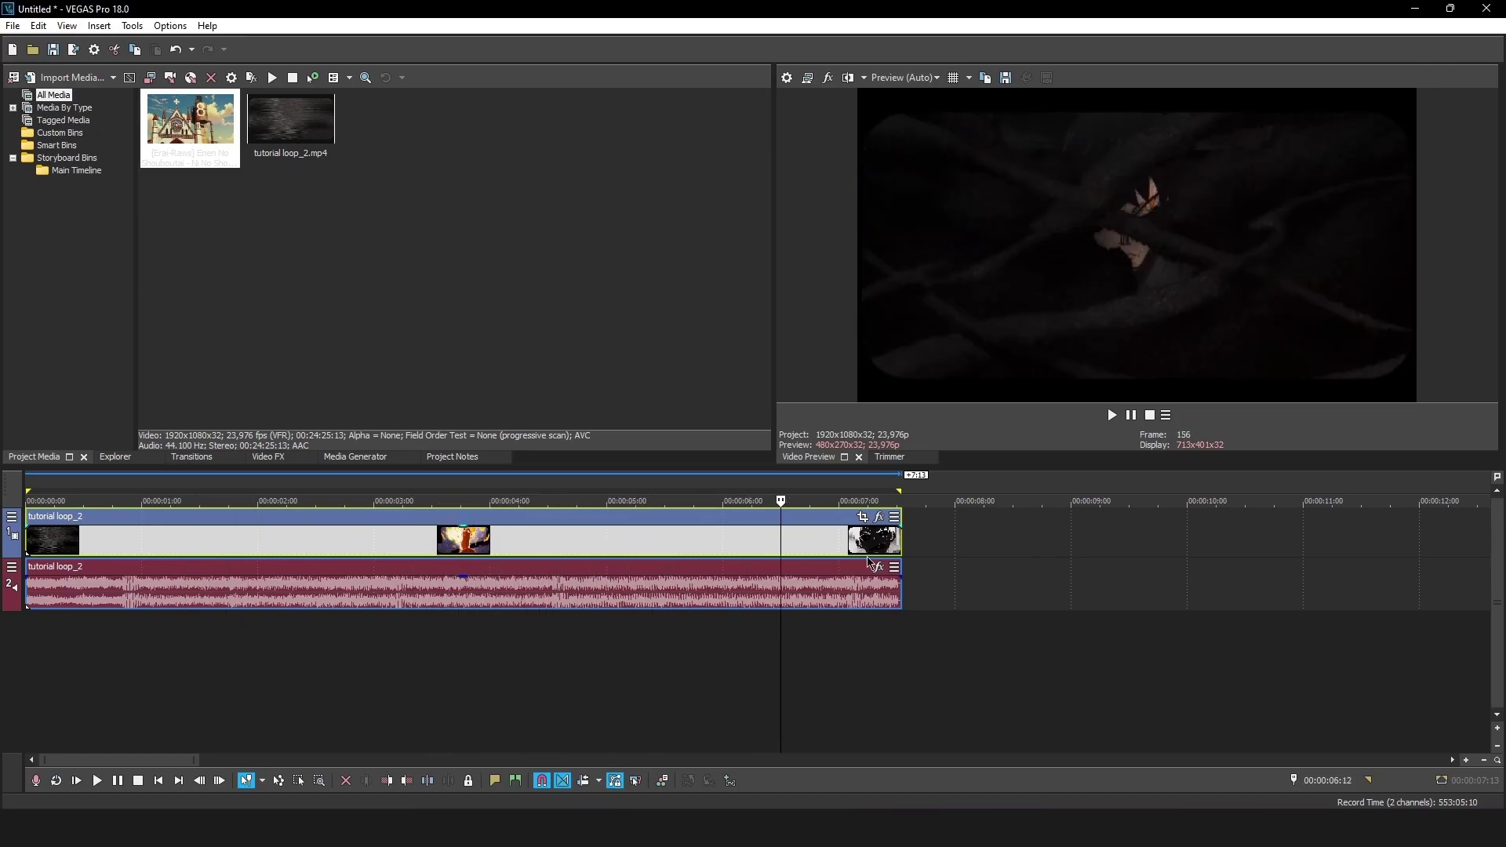
- Add the [Erai-Raws] Enen No Shouboutai - Ni No Shou - 14 episode to the timeline after the tutorial loop_2 clip
{"action": "scroll", "coordinate": [672, 564], "scroll_direction": "down", "scroll_amount": 5}
{"action": "left_click_drag", "start_coordinate": [195, 166], "coordinate": [449, 559]}
{"action": "scroll", "coordinate": [441, 632], "scroll_direction": "down", "scroll_amount": 3}
{"action": "left_click", "coordinate": [371, 648]}
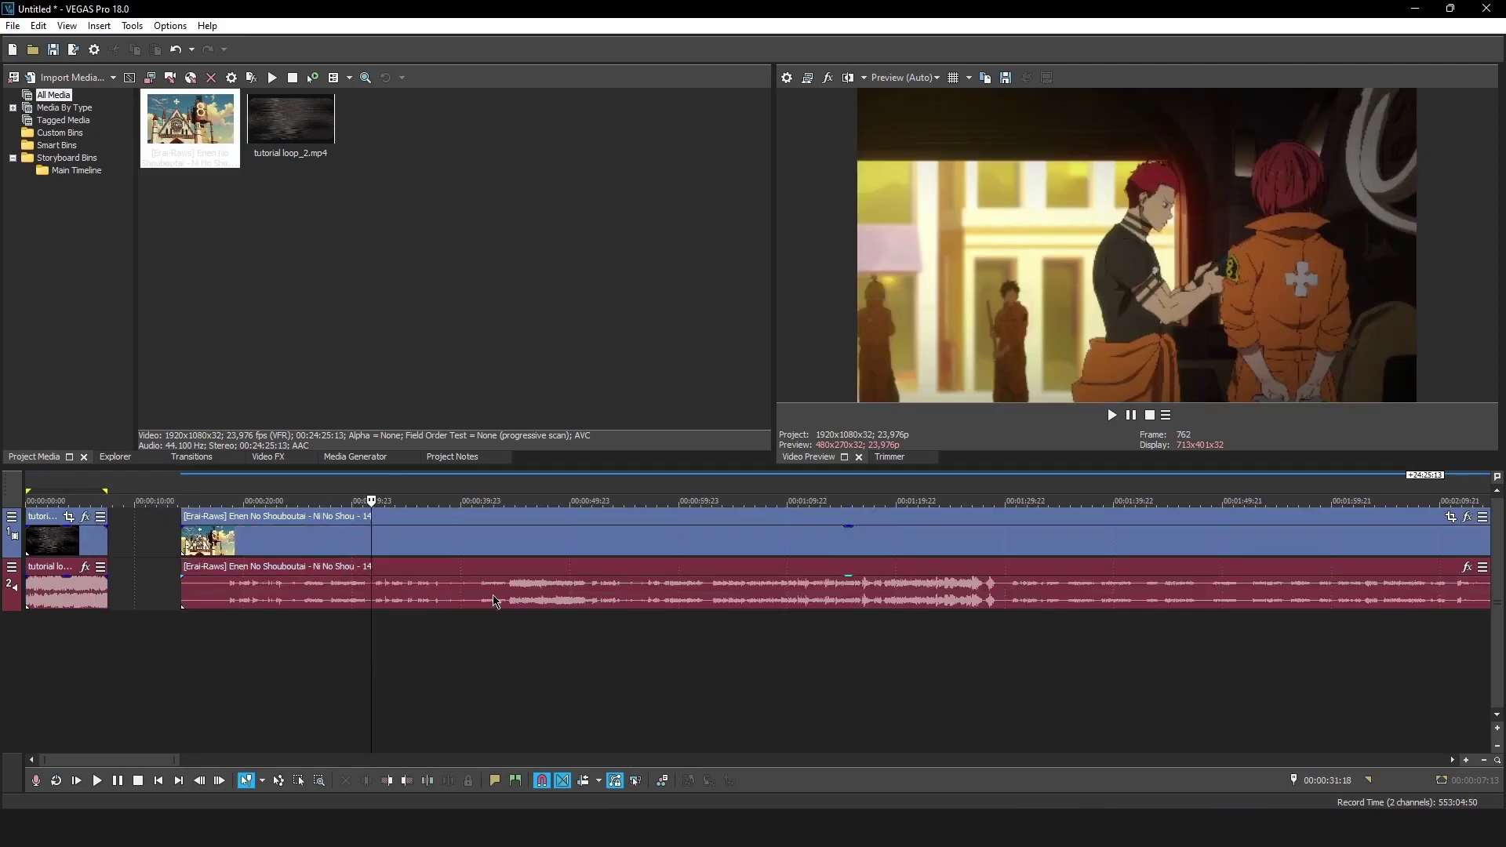
- Scrub through the episode to the fight scene around 00:19:54 and play it to locate the section used in the edit
{"action": "scroll", "coordinate": [495, 602], "scroll_direction": "down", "scroll_amount": 7}
{"action": "left_click", "coordinate": [1112, 549]}
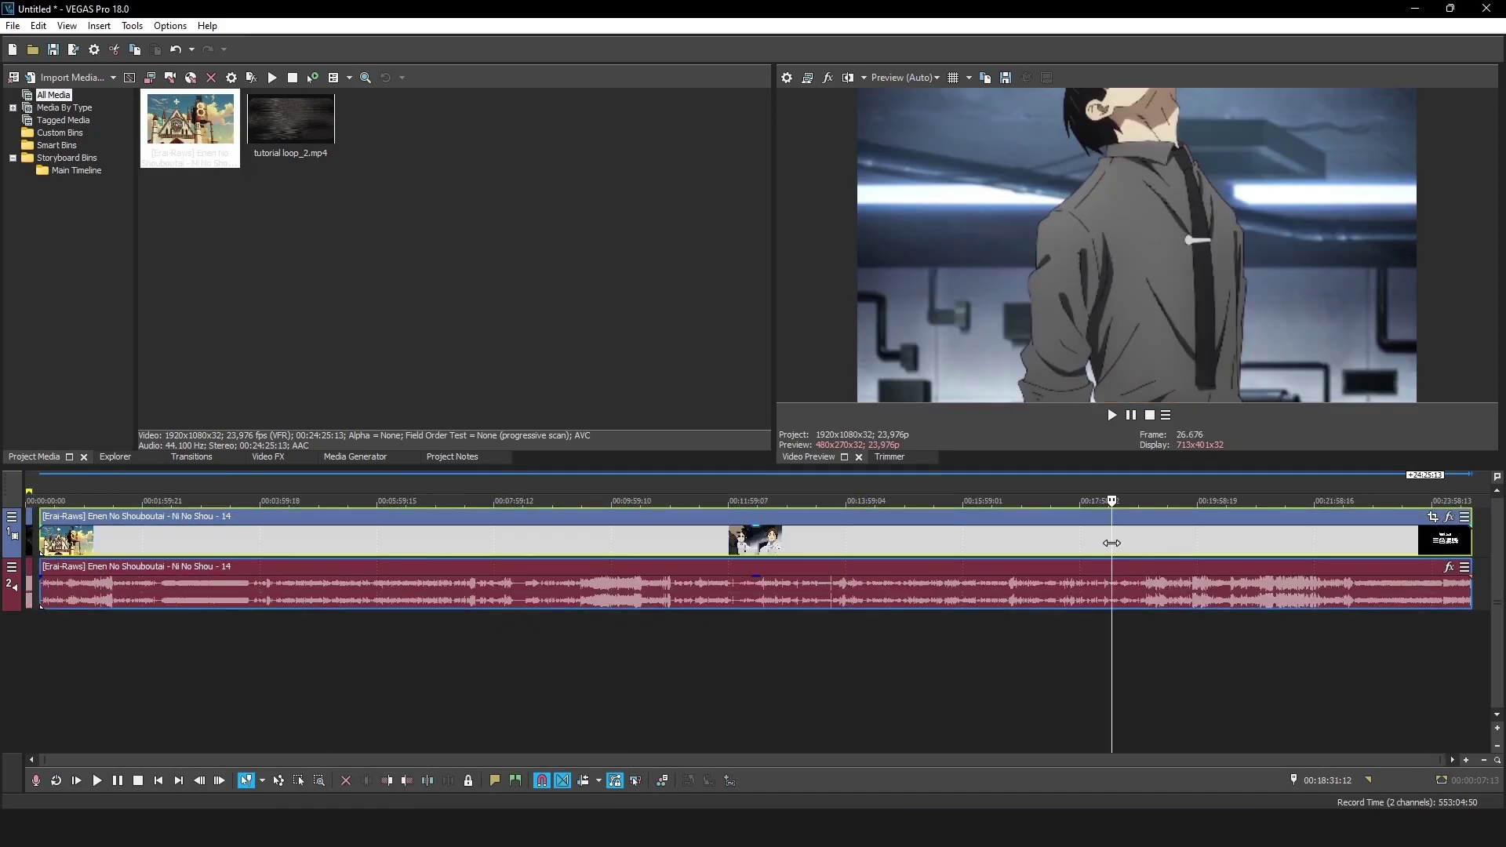
{"action": "left_click_drag", "start_coordinate": [1112, 543], "coordinate": [1181, 543]}
{"action": "scroll", "coordinate": [1258, 578], "scroll_direction": "up", "scroll_amount": 1}
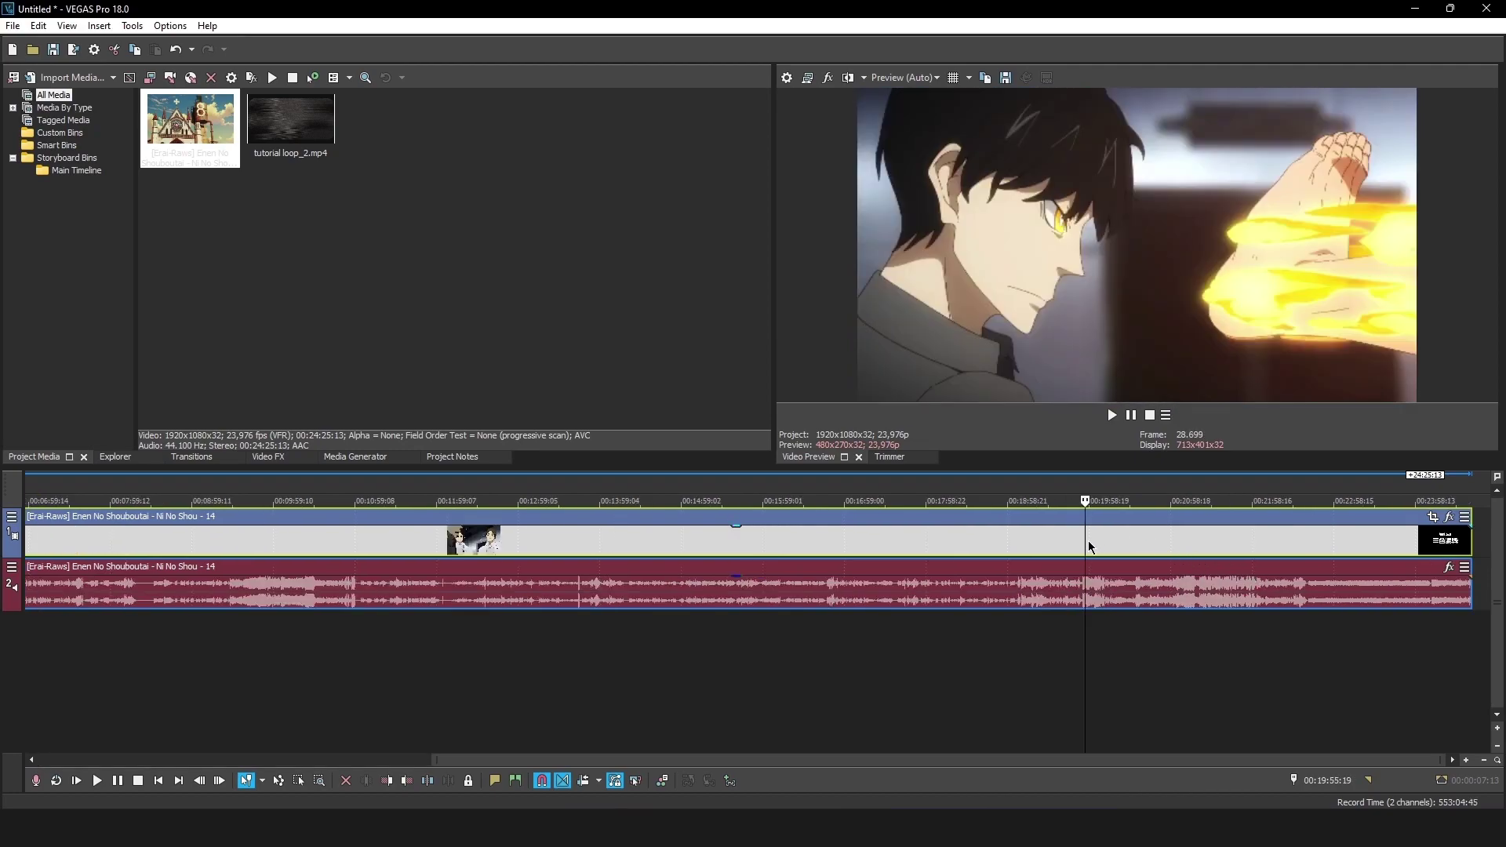
{"action": "left_click_drag", "start_coordinate": [1089, 545], "coordinate": [1083, 542]}
{"action": "key", "text": "space"}
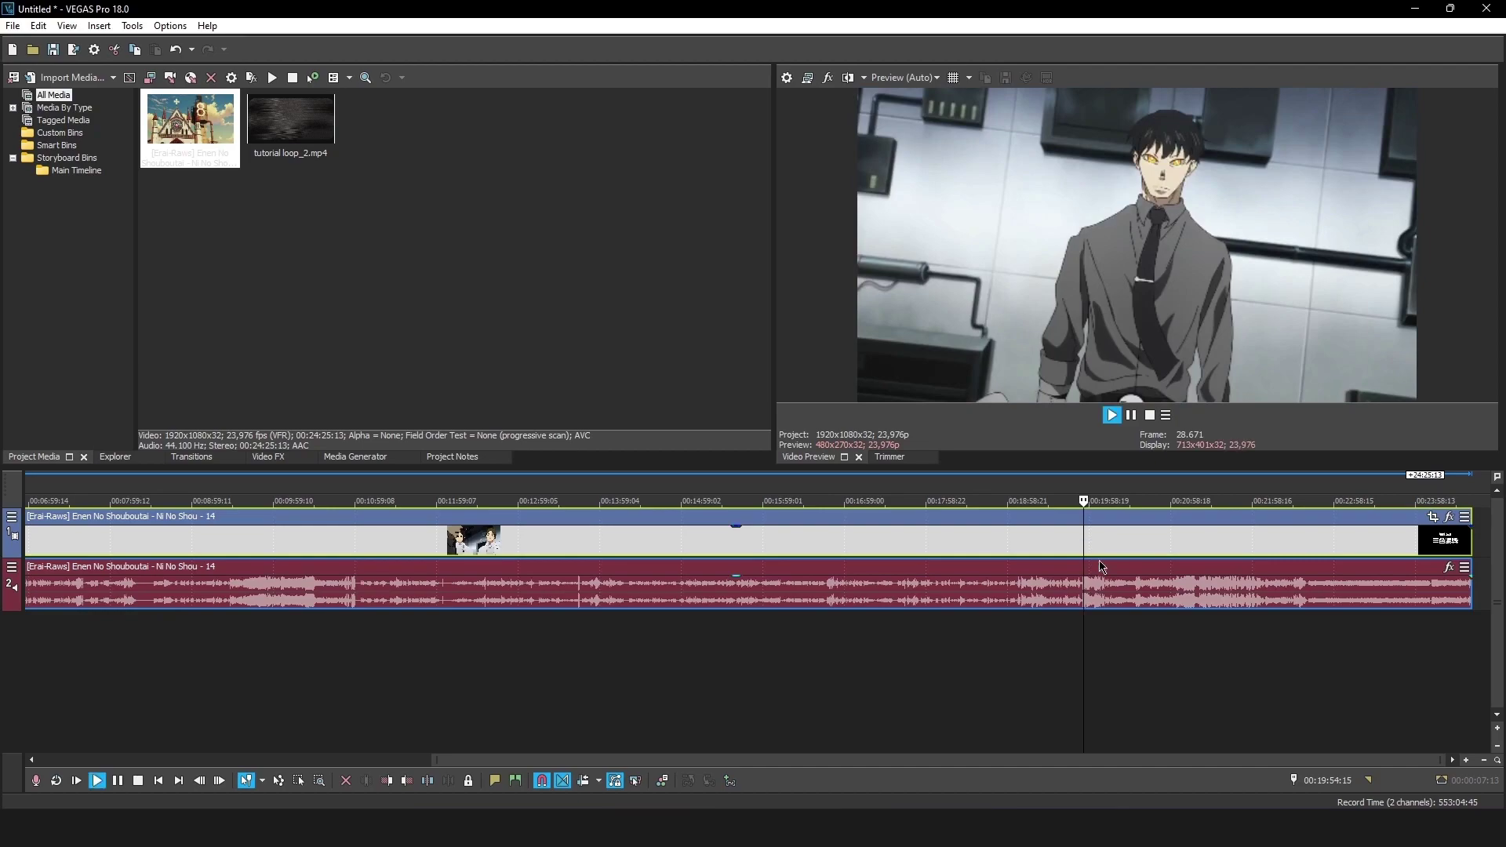
{"action": "scroll", "coordinate": [1089, 580], "scroll_direction": "up", "scroll_amount": 2}
{"action": "scroll", "coordinate": [854, 572], "scroll_direction": "up", "scroll_amount": 2}
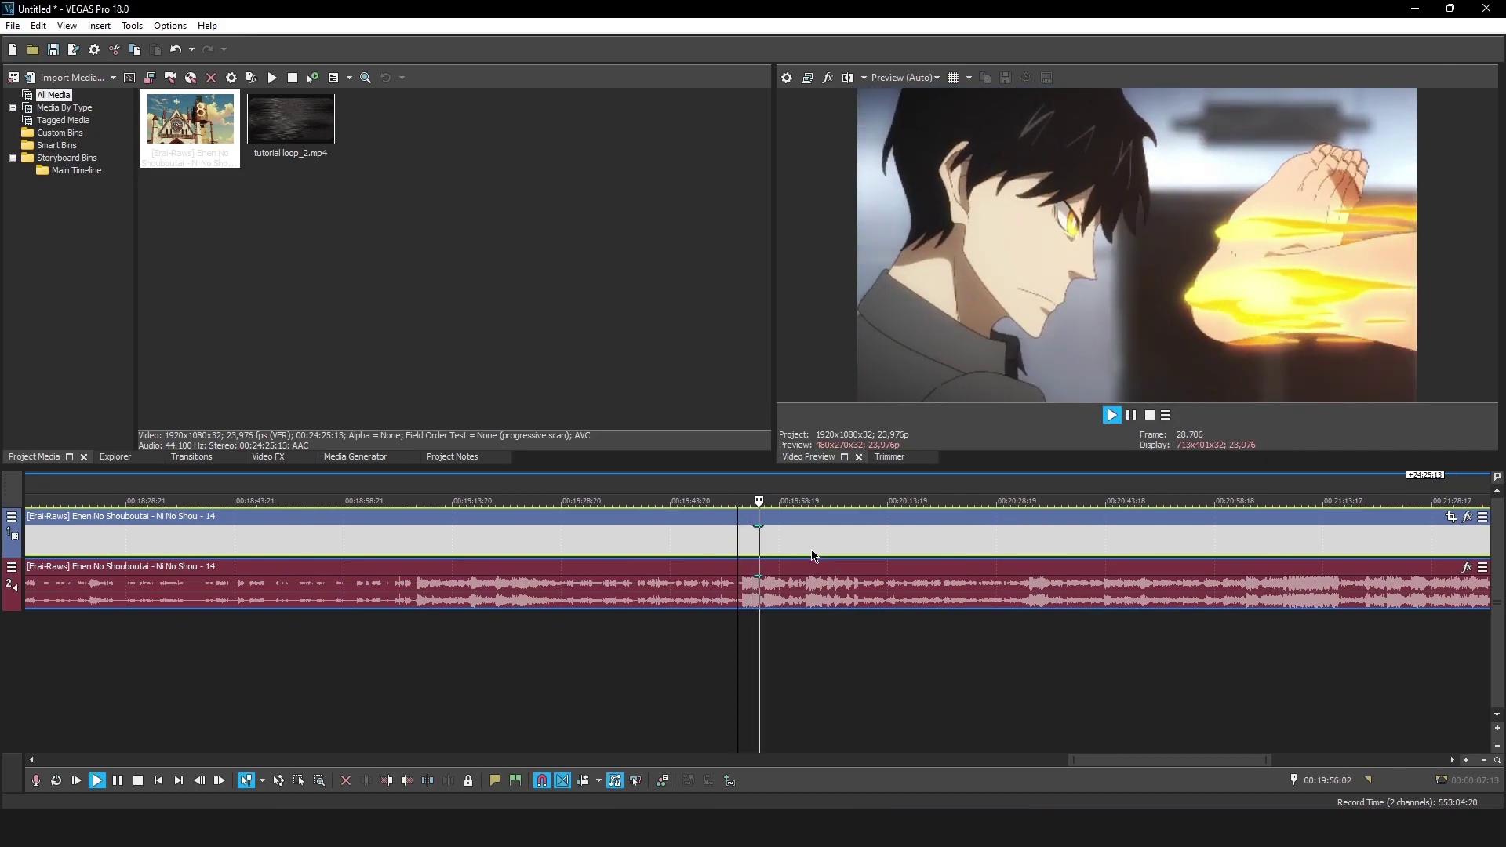
{"action": "scroll", "coordinate": [761, 580], "scroll_direction": "up", "scroll_amount": 3}
{"action": "key", "text": "space"}
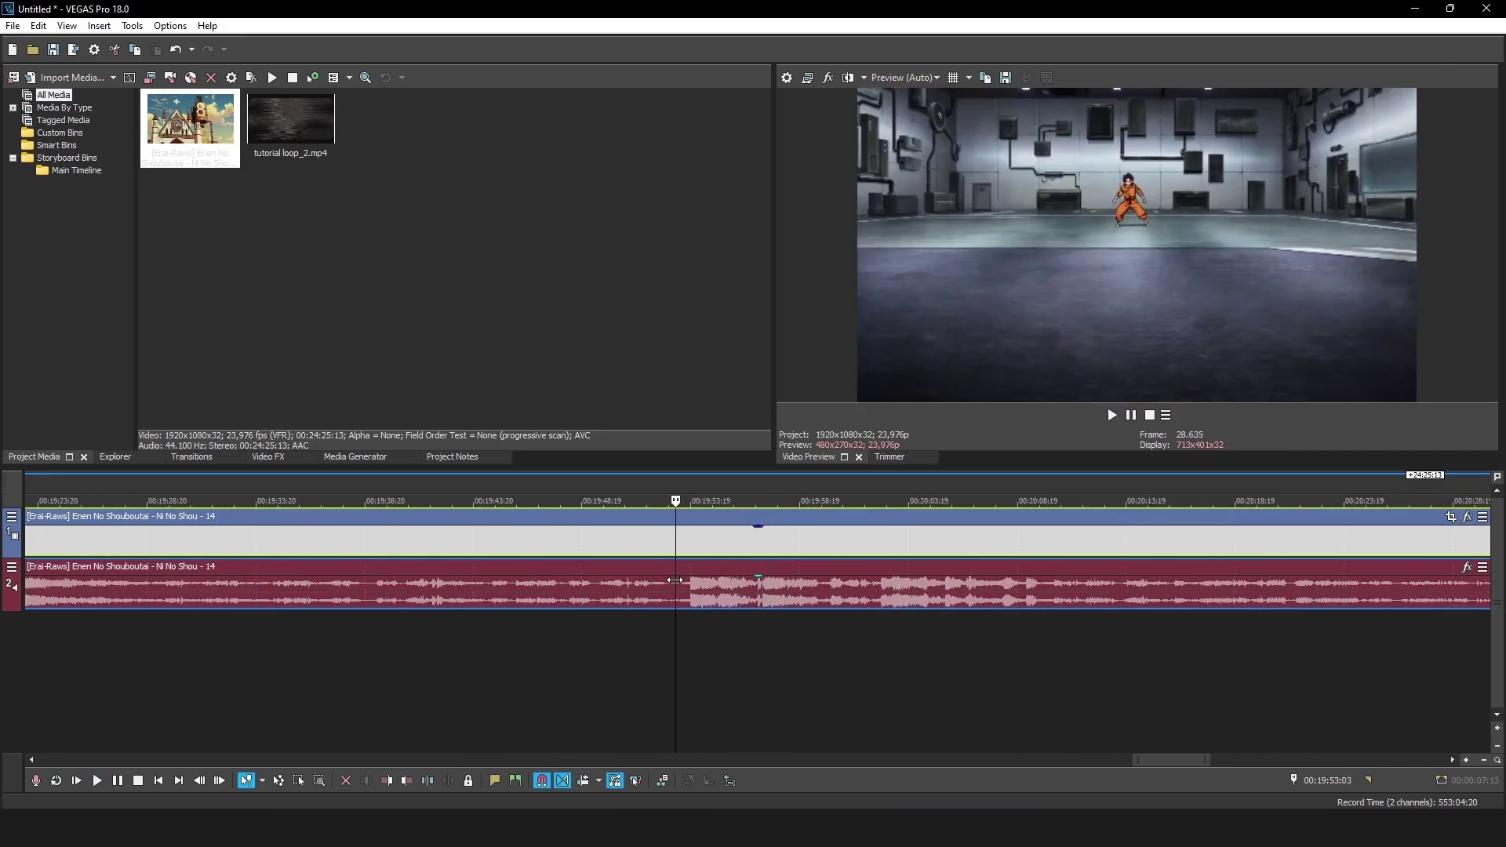
- Split the episode clip and its audio at 00:19:53:03 and 00:19:56:19
{"action": "left_click", "coordinate": [676, 582]}
{"action": "key", "text": "s"}
{"action": "left_click", "coordinate": [757, 546]}
{"action": "key", "text": "s"}
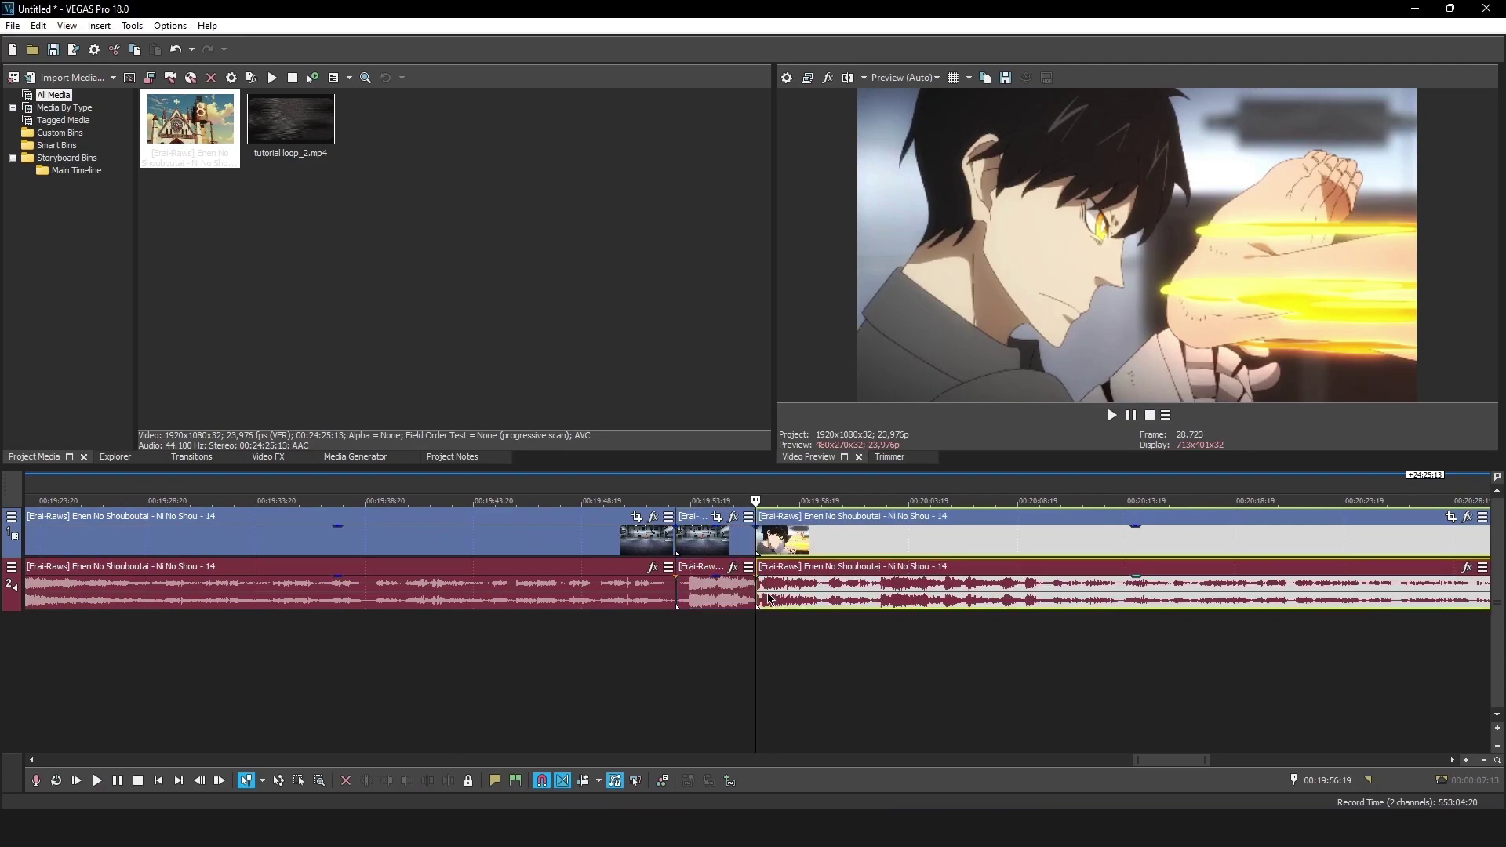
- Inspect several frames in the long episode segment before the first split
{"action": "scroll", "coordinate": [745, 601], "scroll_direction": "down", "scroll_amount": 4}
{"action": "left_click", "coordinate": [594, 531]}
{"action": "scroll", "coordinate": [639, 573], "scroll_direction": "down", "scroll_amount": 4}
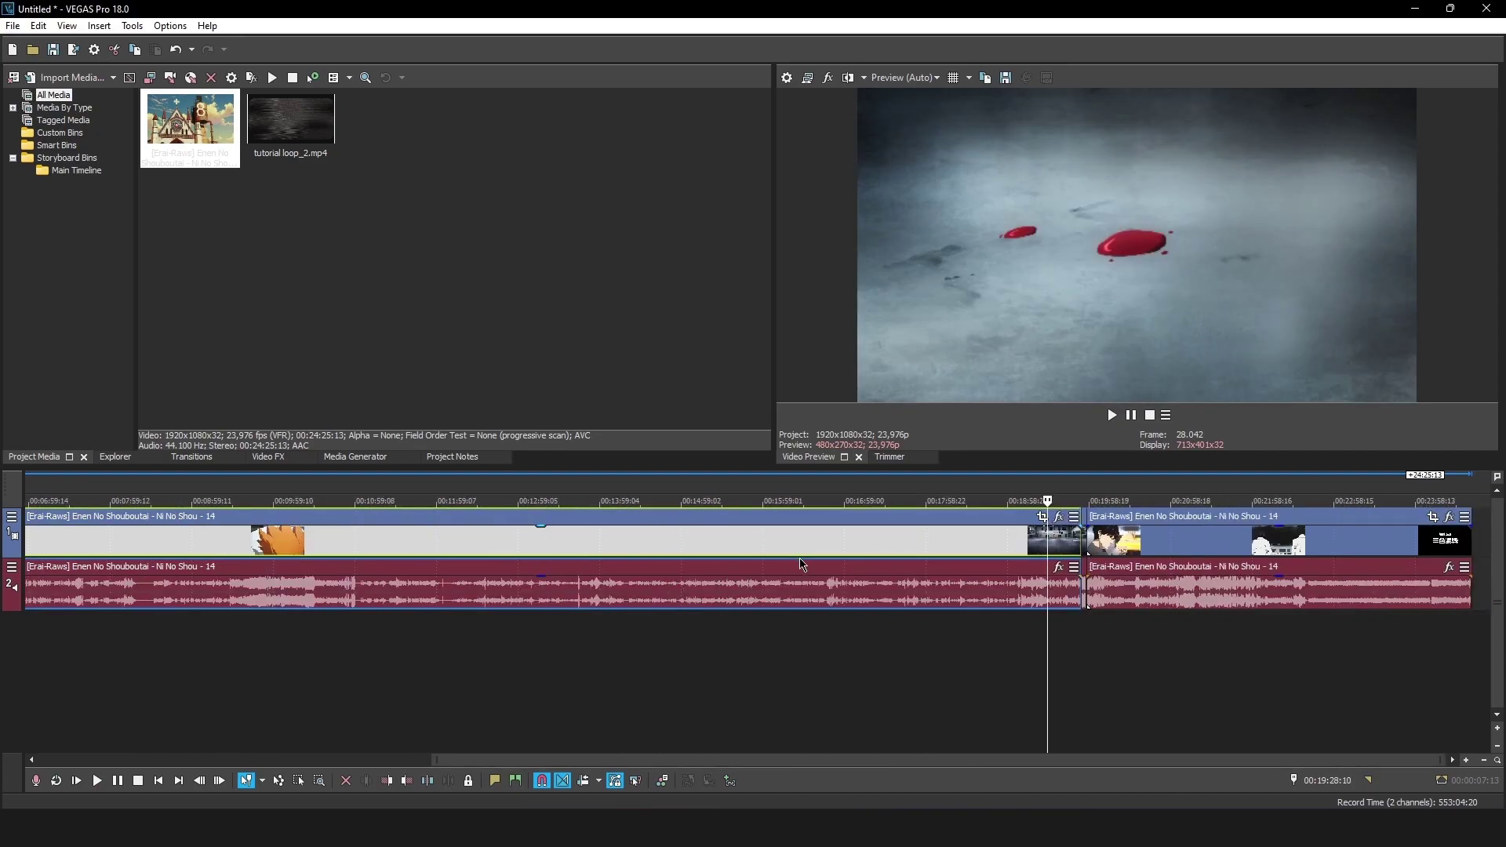
{"action": "scroll", "coordinate": [835, 558], "scroll_direction": "down", "scroll_amount": 2}
{"action": "left_click", "coordinate": [740, 548]}
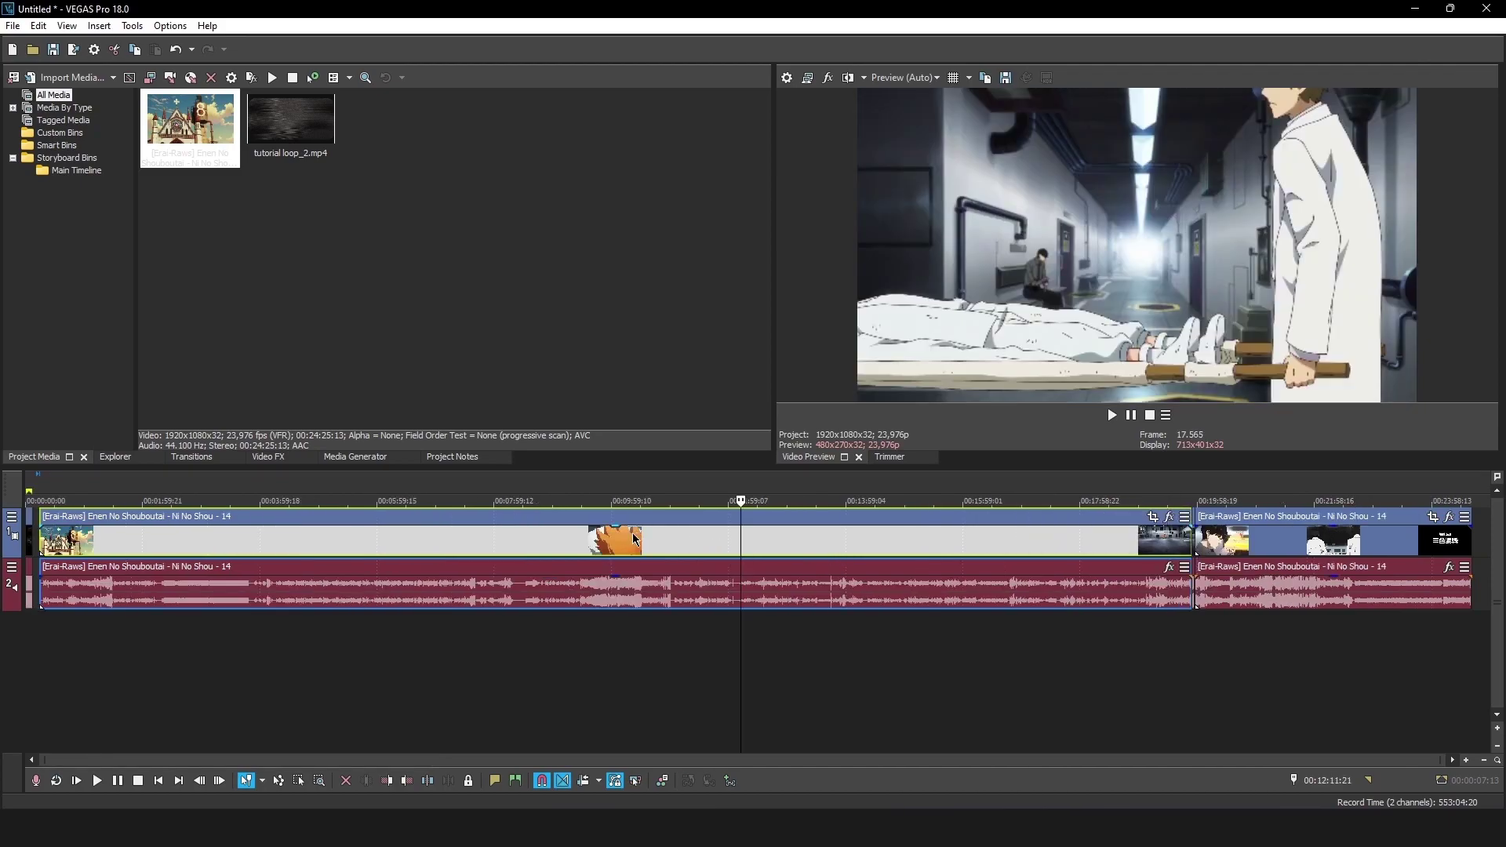
{"action": "left_click", "coordinate": [604, 541]}
{"action": "left_click", "coordinate": [580, 547]}
- Split the last episode segment at about 00:20:36 and play from the cut
{"action": "left_click_drag", "start_coordinate": [580, 551], "coordinate": [1235, 589]}
{"action": "left_click", "coordinate": [1245, 539]}
{"action": "scroll", "coordinate": [1234, 589], "scroll_direction": "up", "scroll_amount": 7}
{"action": "left_click", "coordinate": [676, 592]}
{"action": "key", "text": "s"}
{"action": "key", "text": "space"}
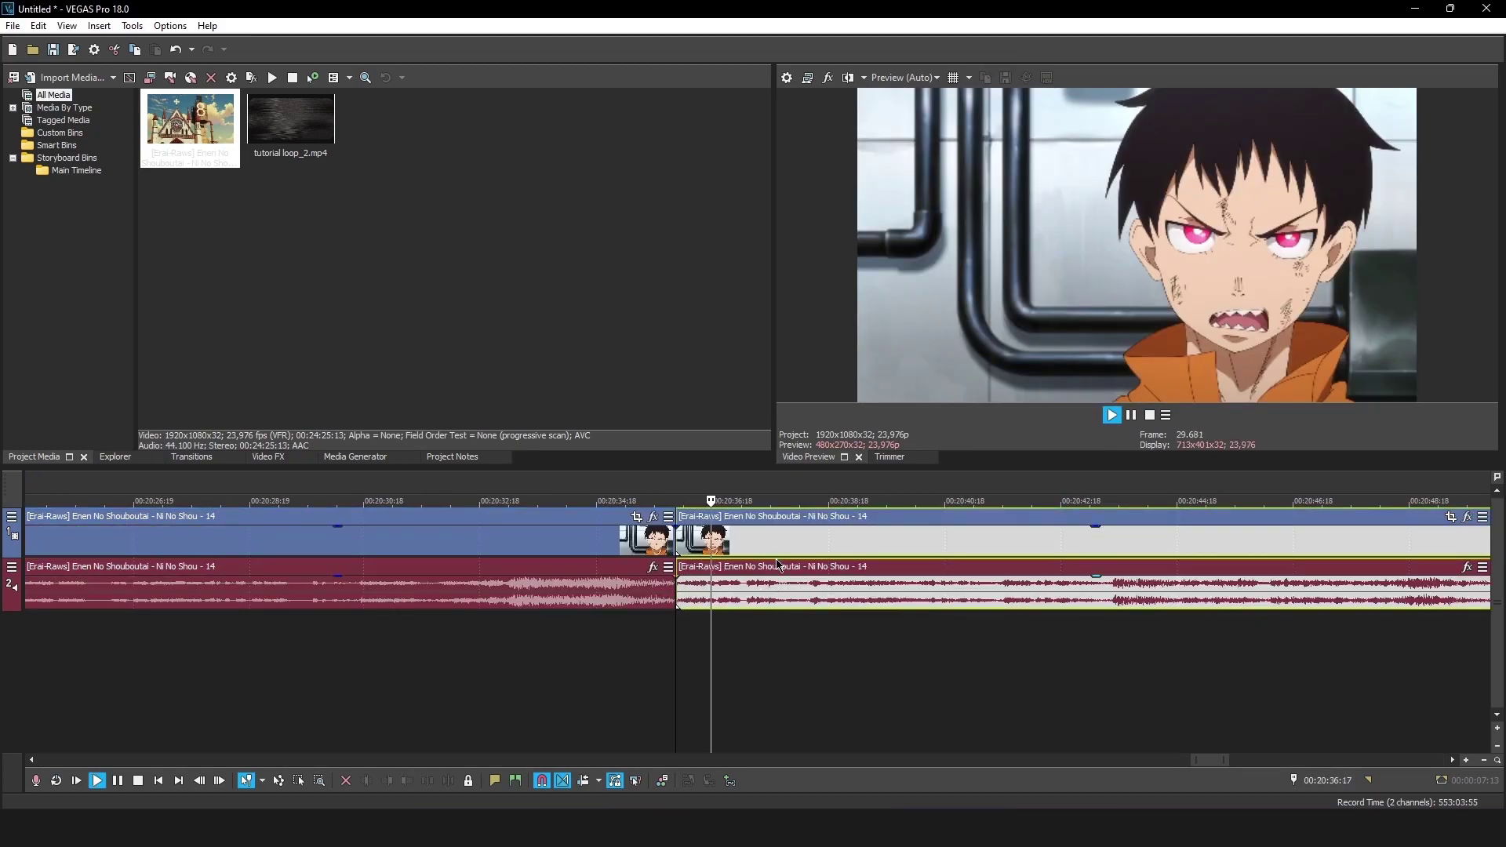
- Split the last episode segment and its audio at 00:20:38:00 and play briefly past the cut
{"action": "key", "text": "space"}
{"action": "key", "text": "s"}
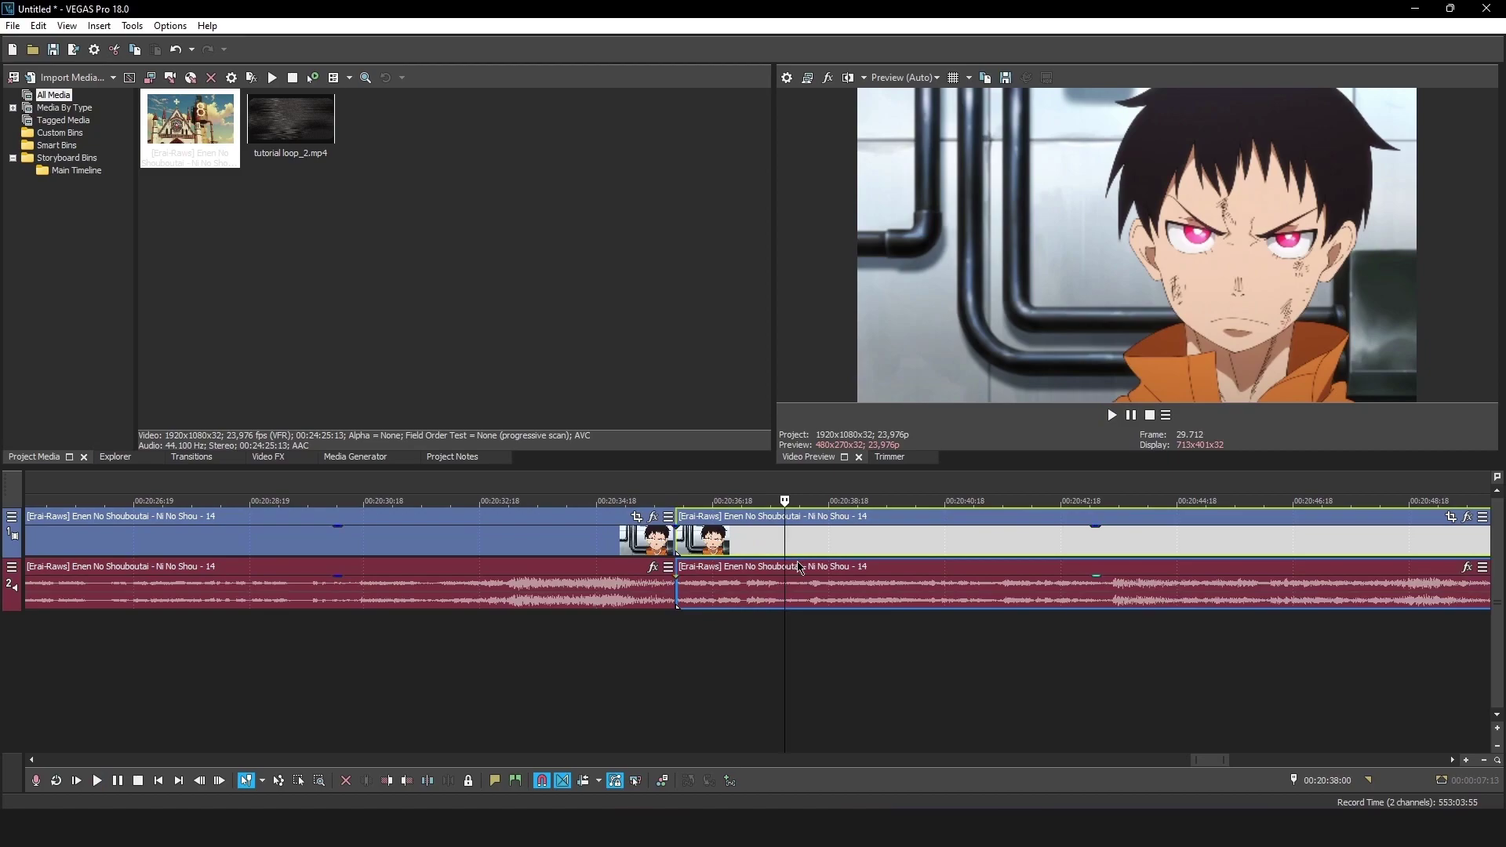
{"action": "key", "text": "space"}
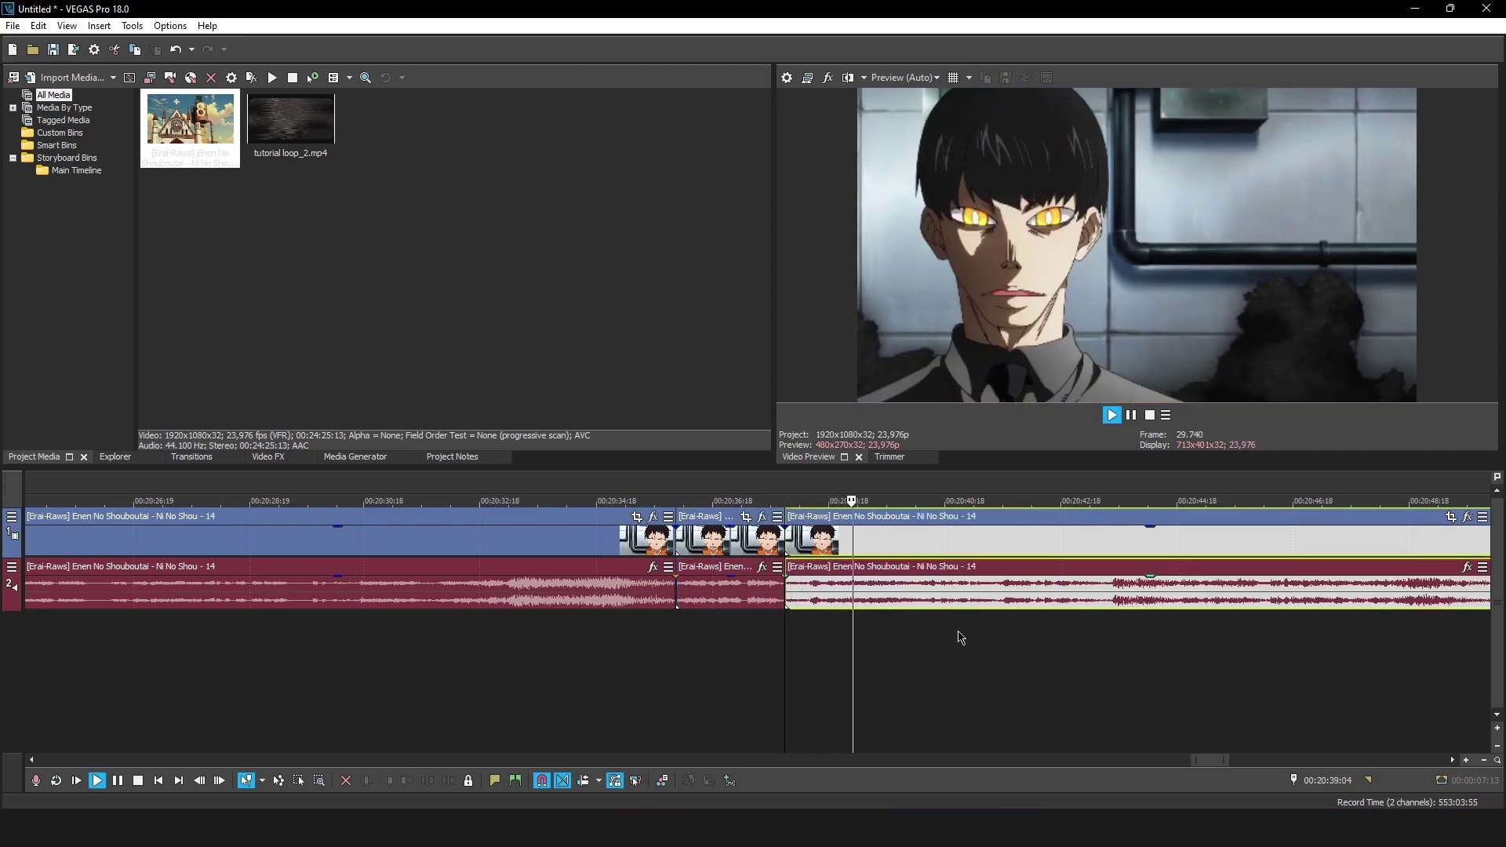
{"action": "left_click", "coordinate": [990, 552]}
{"action": "scroll", "coordinate": [981, 597], "scroll_direction": "down", "scroll_amount": 4}
{"action": "key", "text": "space"}
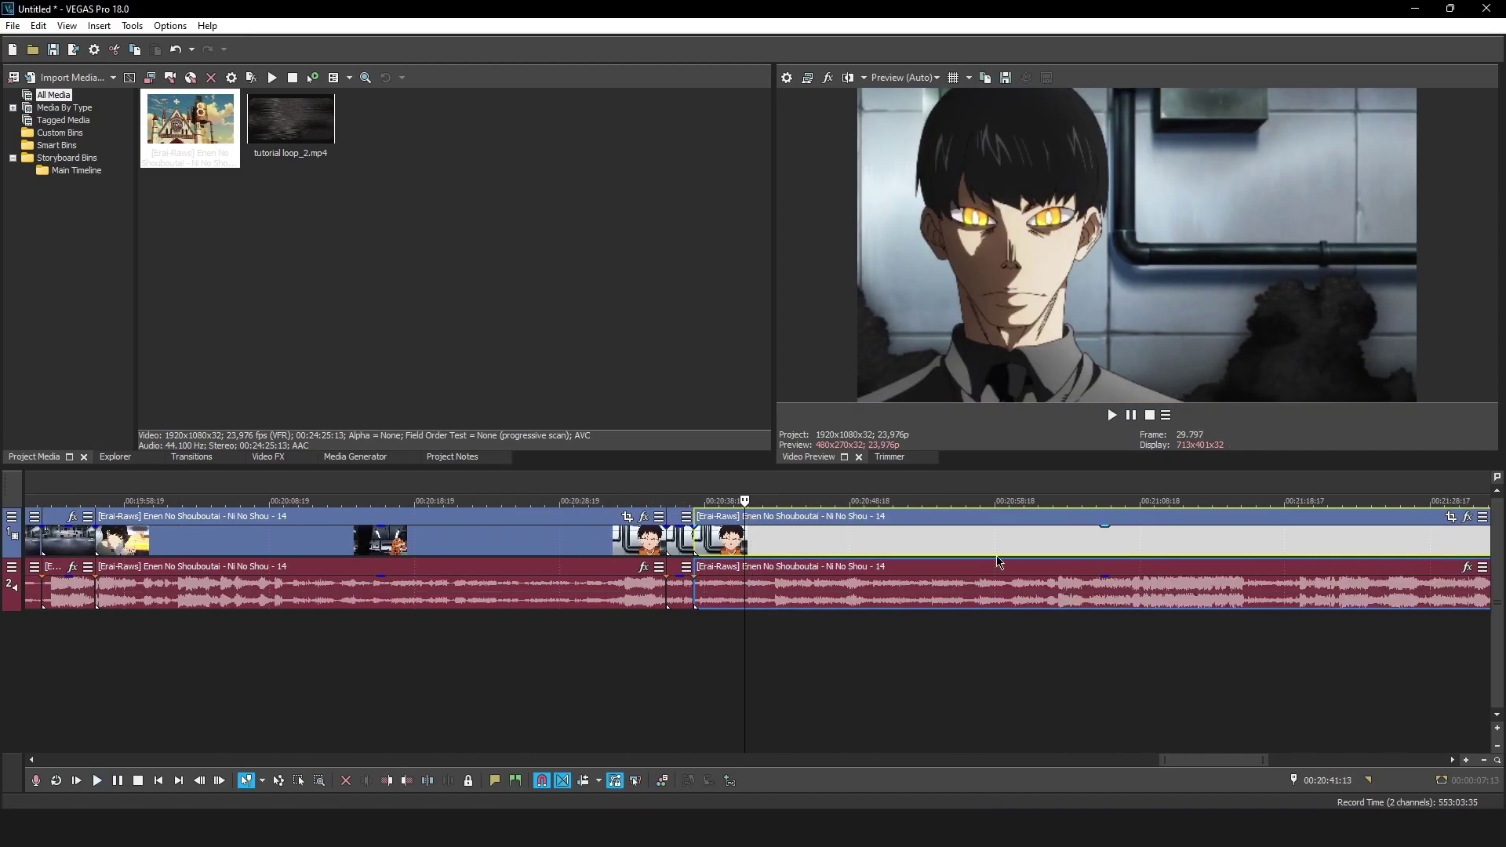
{"action": "left_click", "coordinate": [997, 553]}
{"action": "left_click", "coordinate": [1041, 554]}
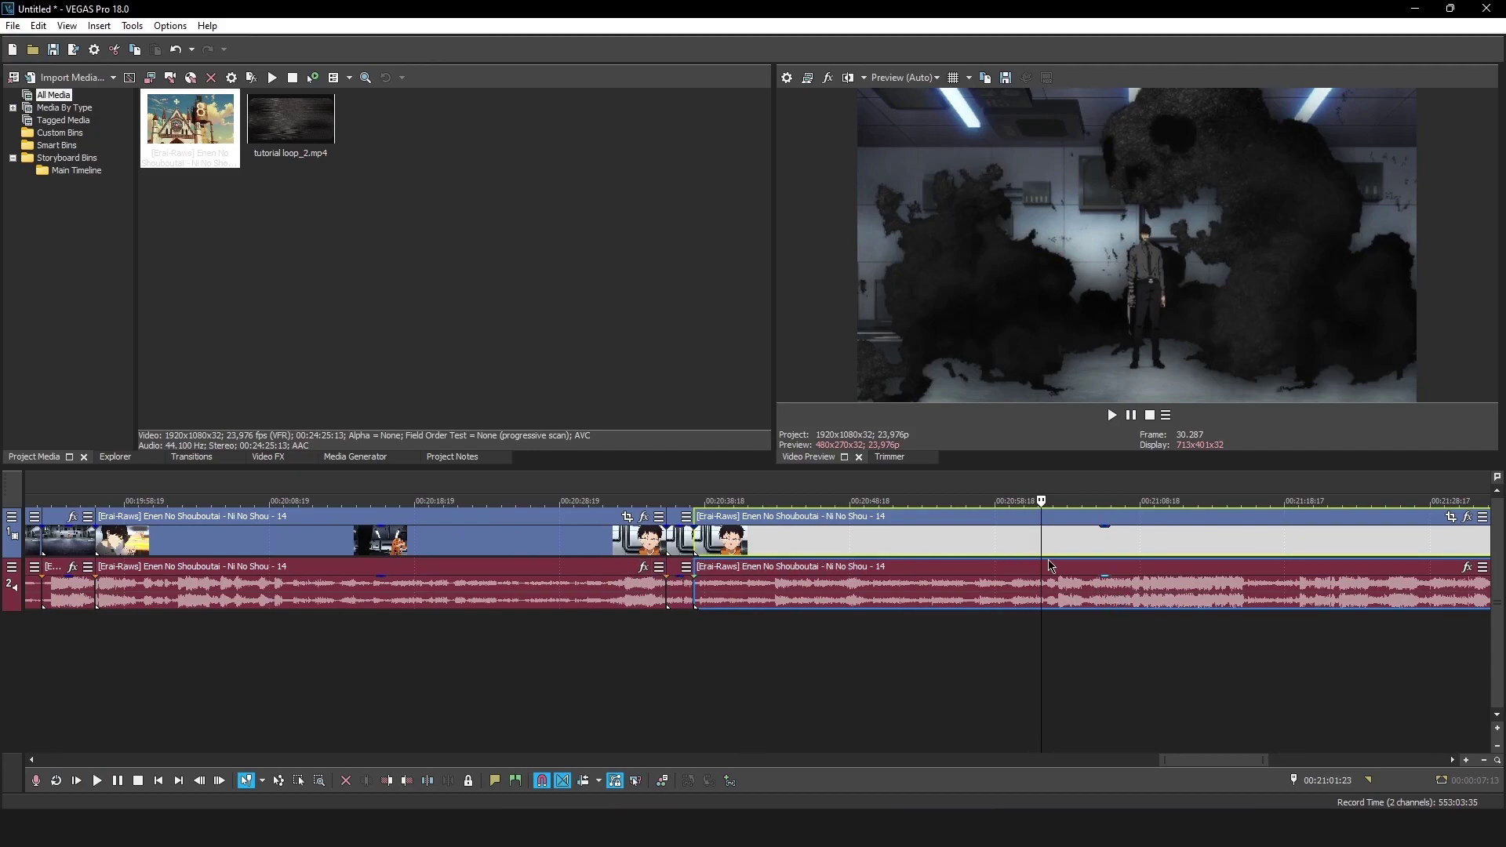
{"action": "key", "text": "s"}
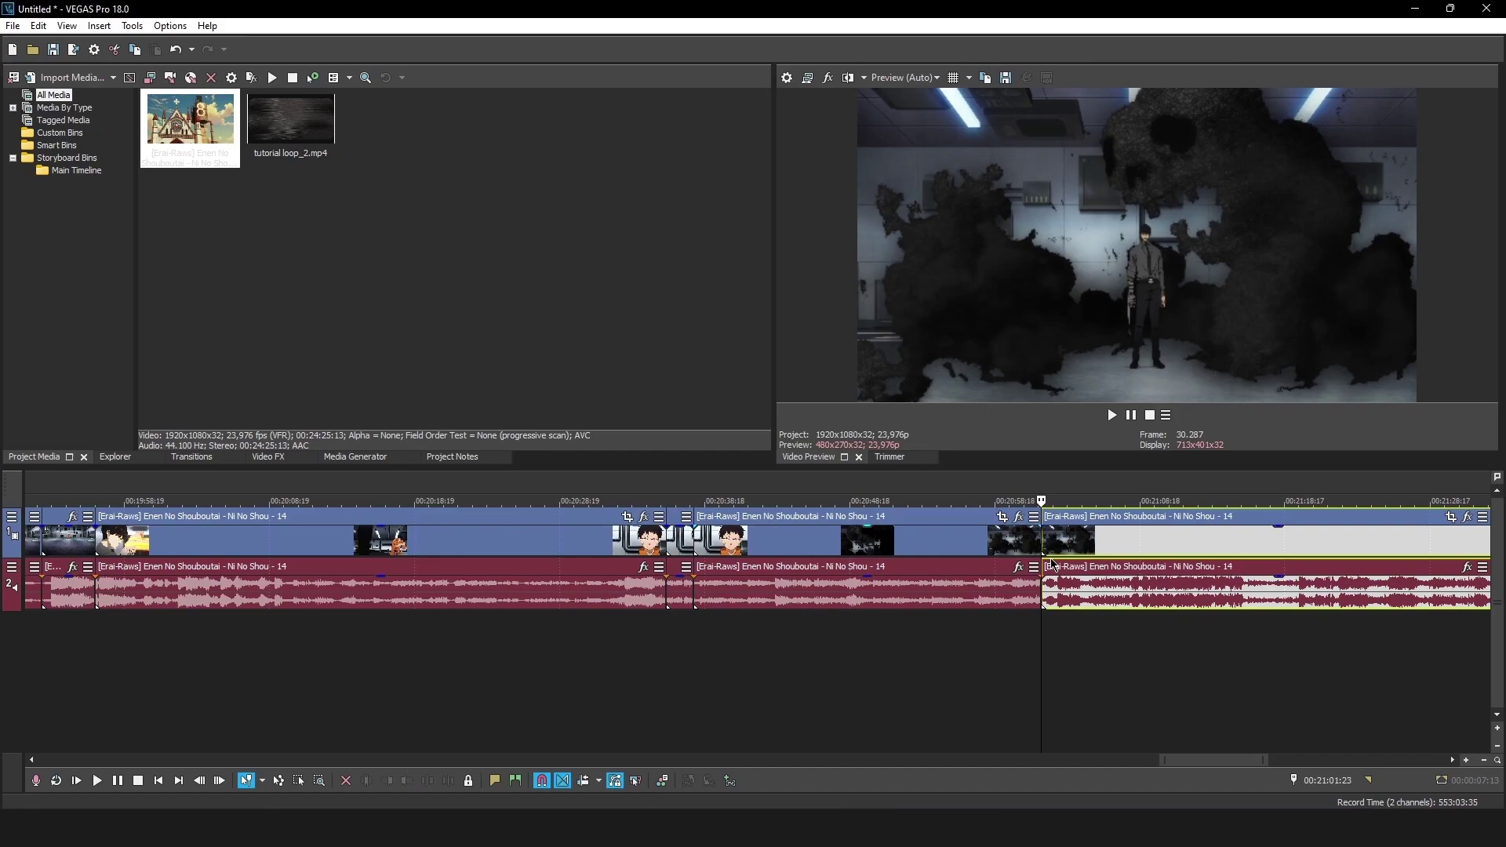
{"action": "key", "text": "ctrl+z"}
- Scrub through the last episode segment to 00:21:08:03, at the close-up before the flaming kick
{"action": "left_click", "coordinate": [1114, 554]}
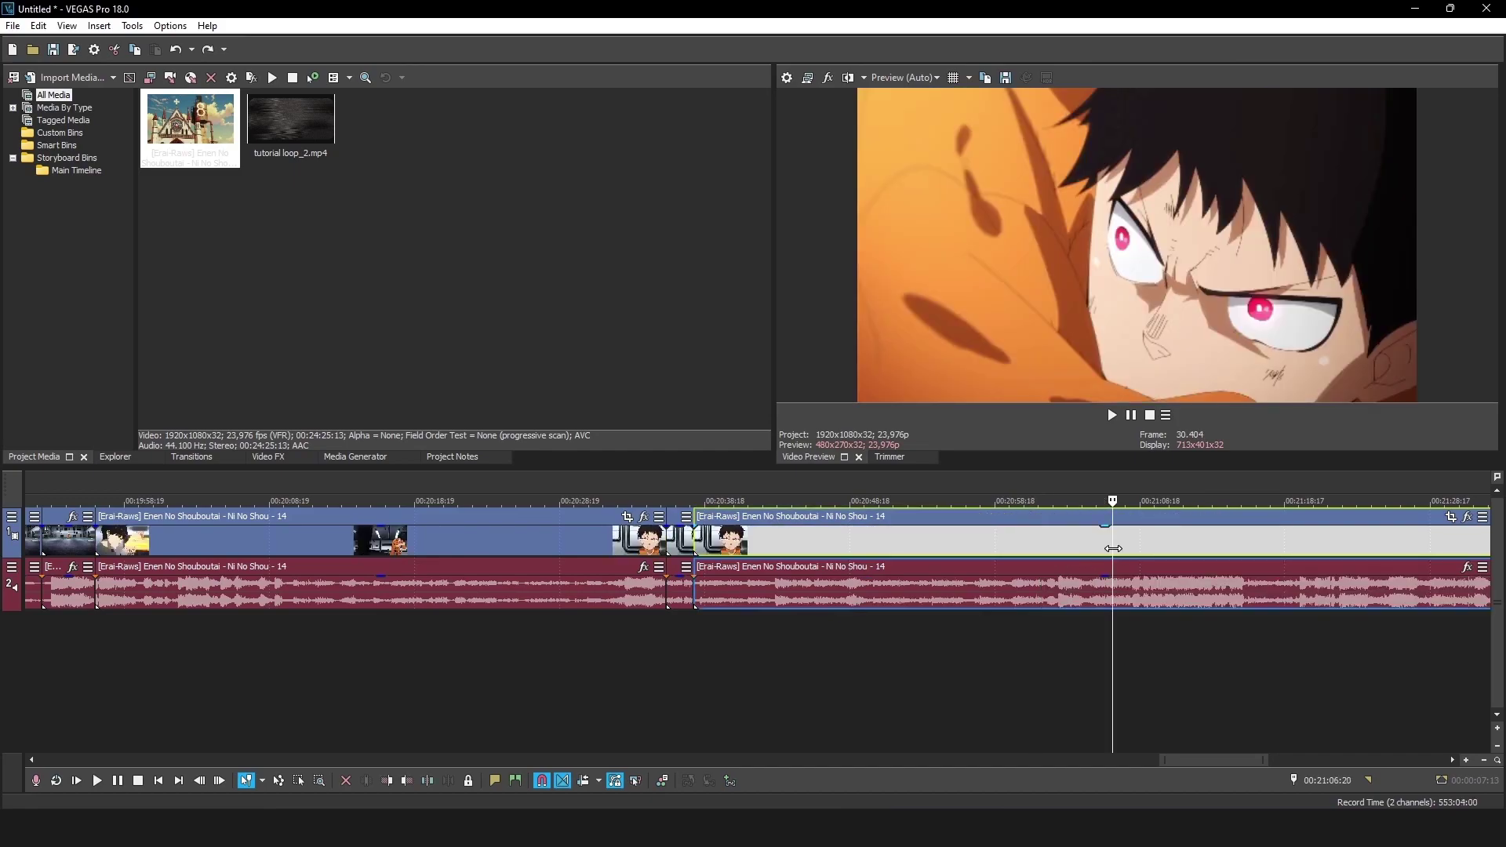
{"action": "mouse_move", "coordinate": [1114, 549]}
{"action": "left_mouse_down"}
{"action": "mouse_move", "coordinate": [1049, 545]}
{"action": "mouse_move", "coordinate": [1190, 540]}
{"action": "mouse_move", "coordinate": [1114, 541]}
{"action": "mouse_move", "coordinate": [1135, 535]}
{"action": "left_mouse_up"}
{"action": "scroll", "coordinate": [1144, 552], "scroll_direction": "up", "scroll_amount": 3}
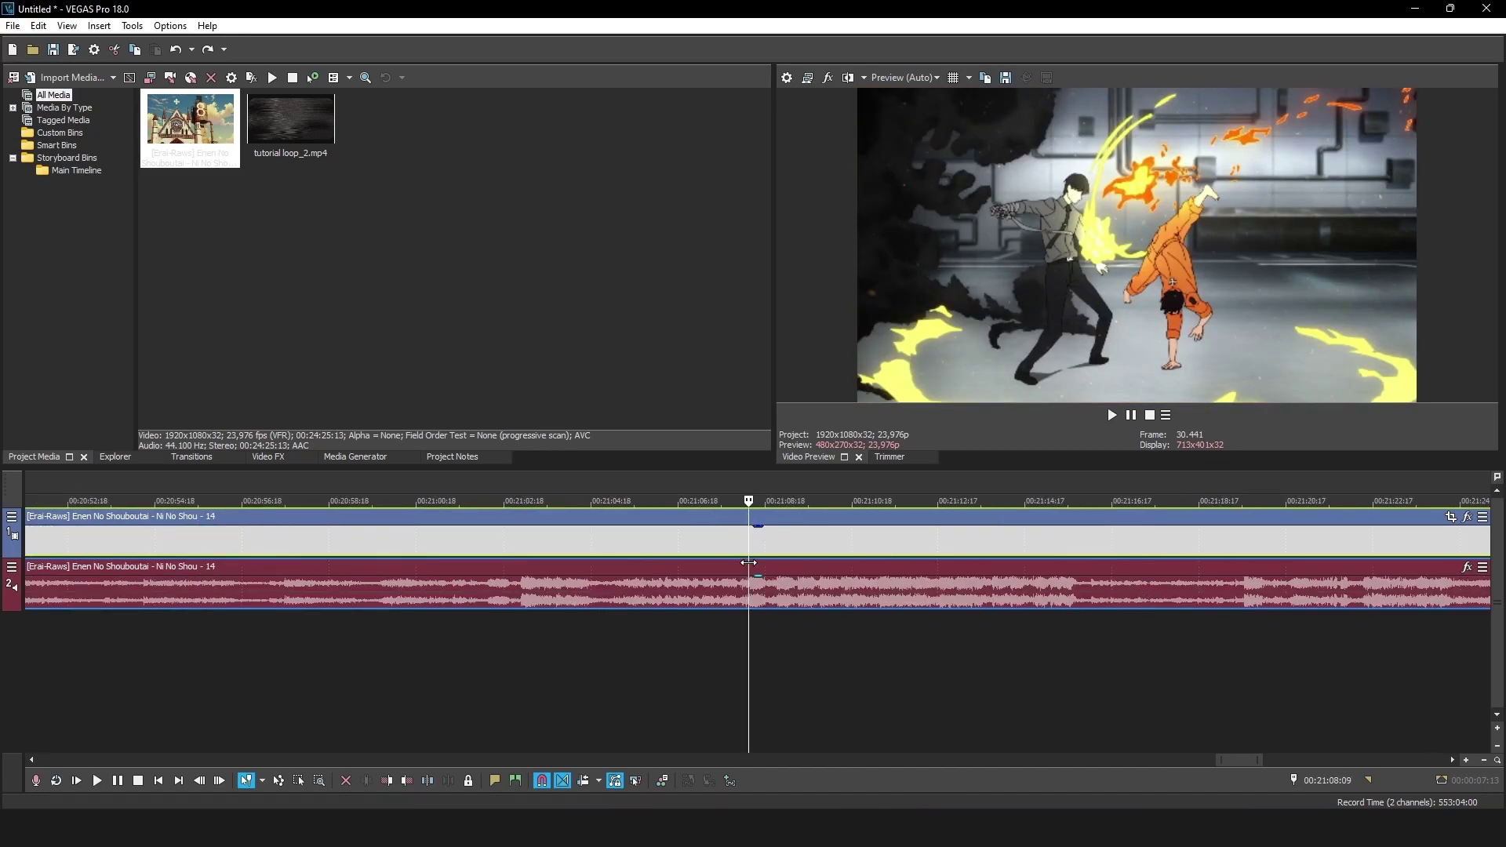
{"action": "left_click_drag", "start_coordinate": [749, 562], "coordinate": [738, 562]}
{"action": "key", "text": "space"}
{"action": "key", "text": "s"}
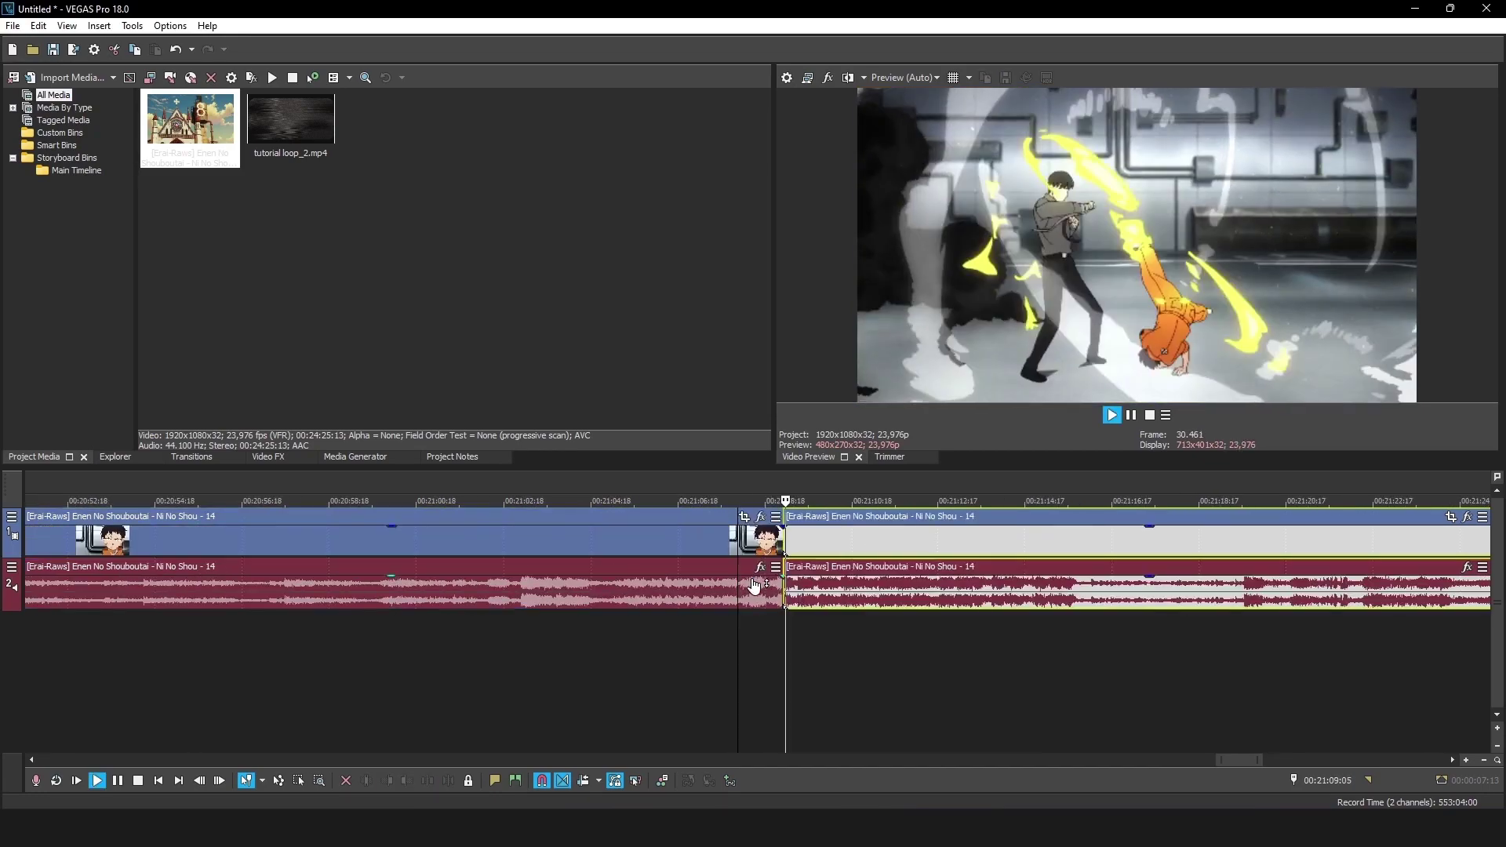
{"action": "key", "text": "space"}
{"action": "key", "text": "ctrl+z"}
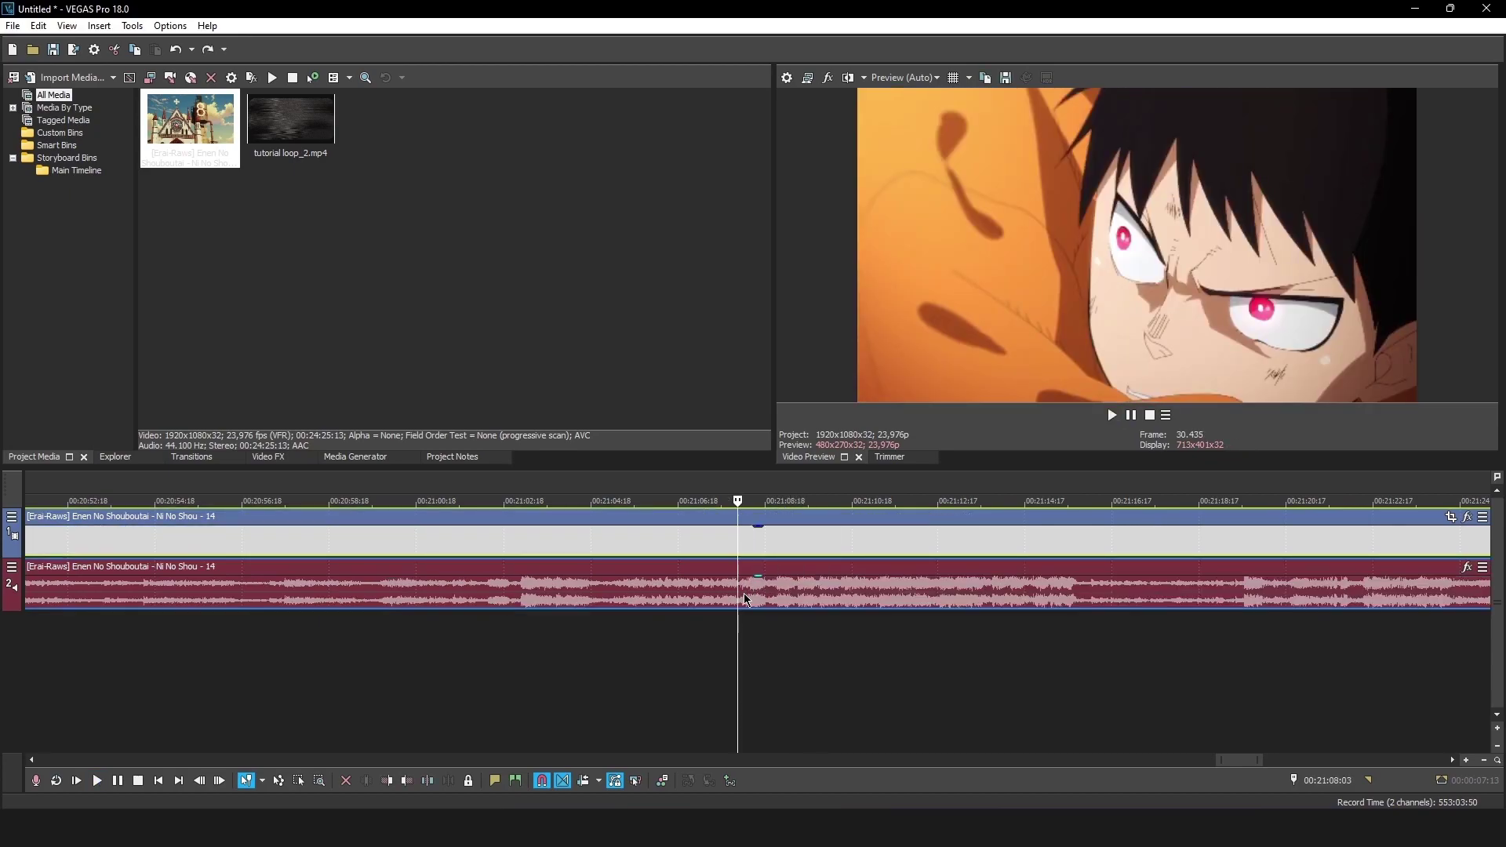
- Split the last episode segment at 00:21:08:03 and 00:21:10:12 to isolate the kick shot
{"action": "key", "text": "s"}
{"action": "left_click", "coordinate": [775, 540]}
{"action": "left_click_drag", "start_coordinate": [773, 542], "coordinate": [841, 539]}
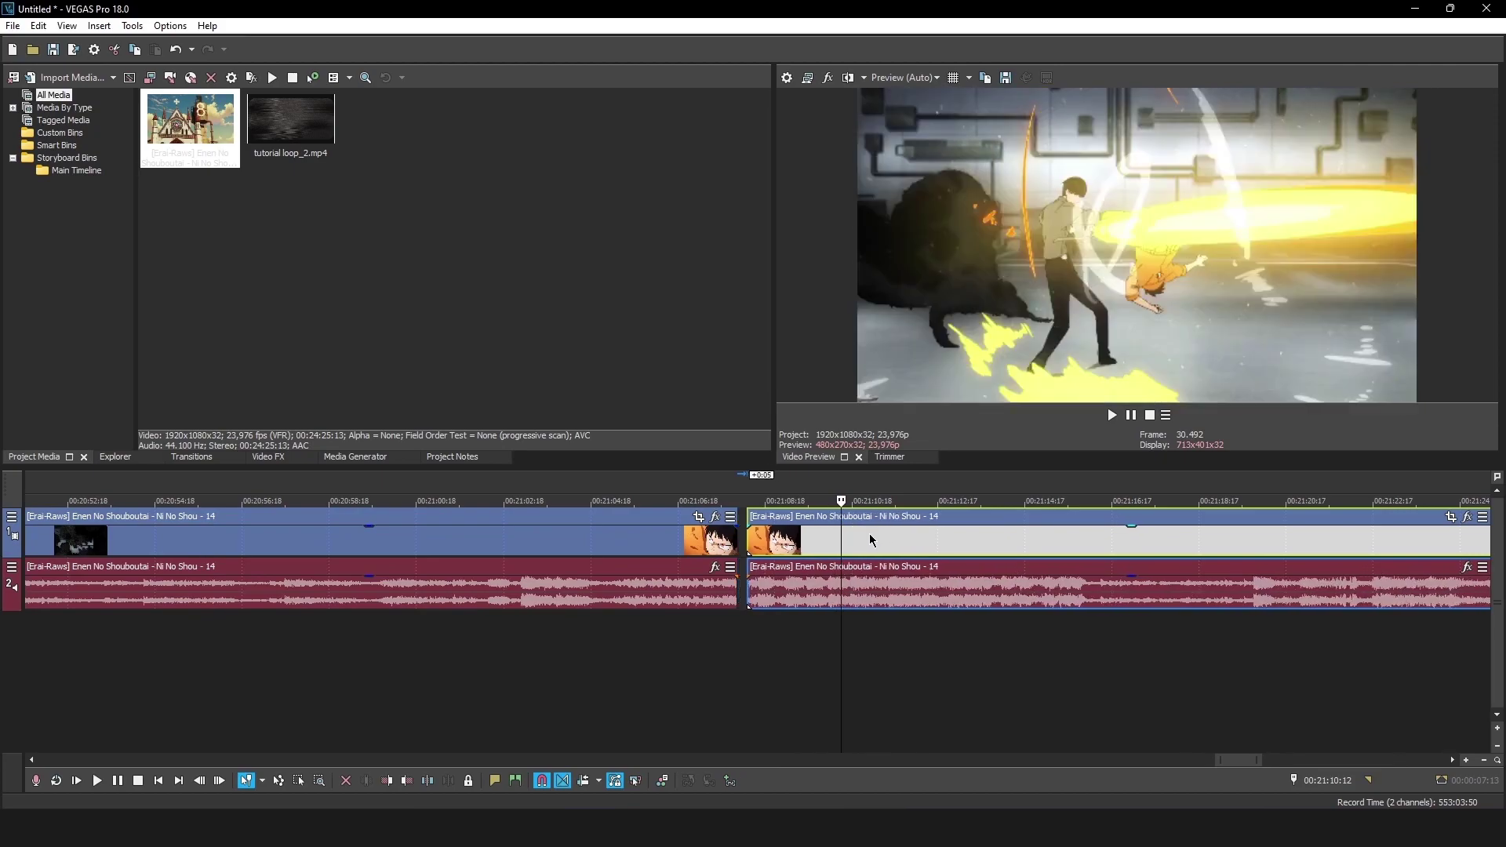
{"action": "key", "text": "s"}
- Delete the unused long episode segments between the three short cut sections and after the last one
{"action": "left_click", "coordinate": [616, 590]}
{"action": "scroll", "coordinate": [621, 587], "scroll_direction": "down", "scroll_amount": 5}
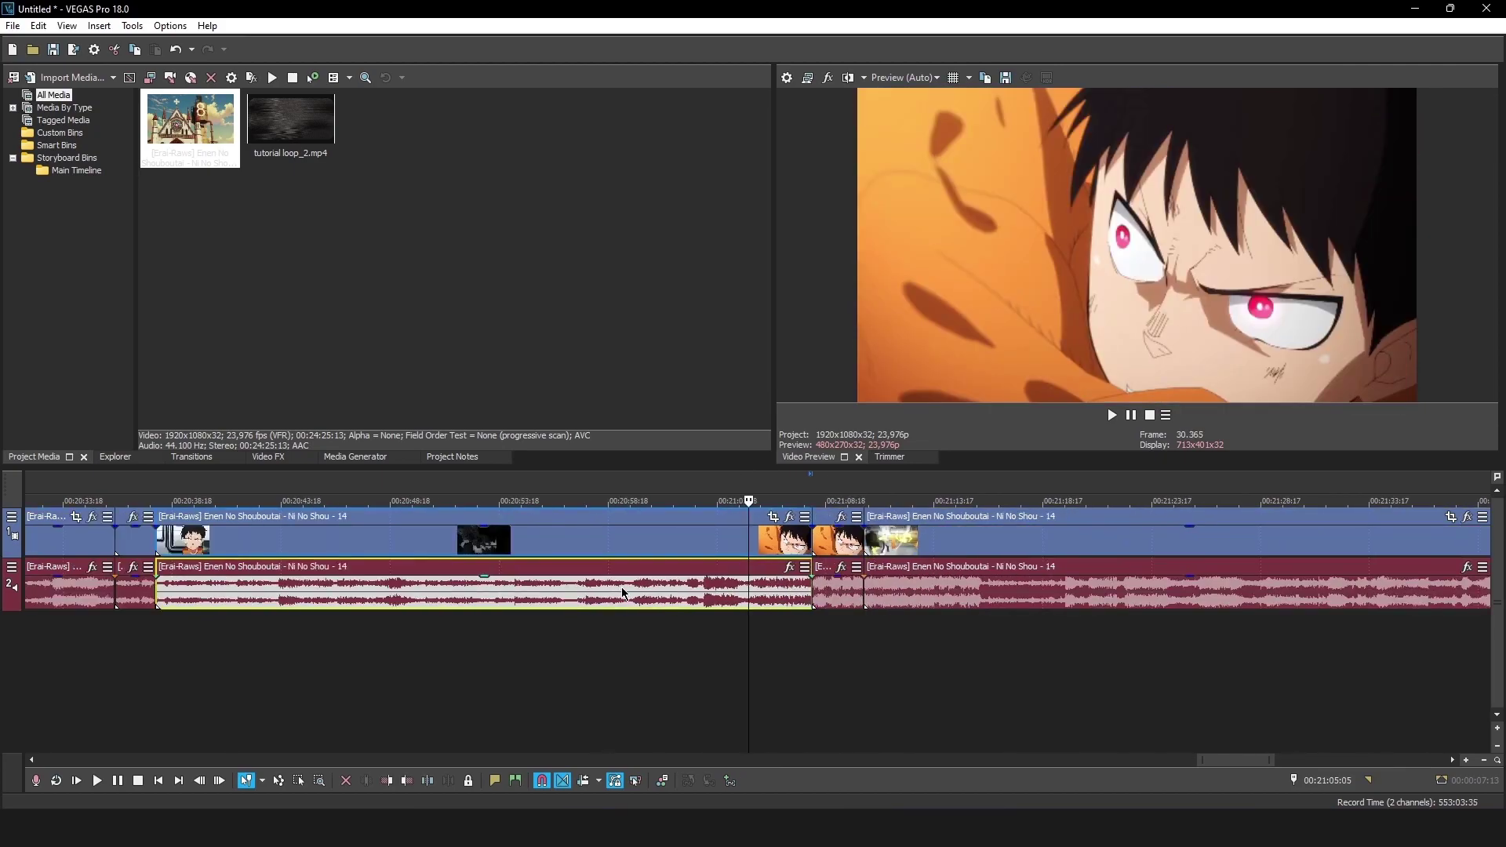
{"action": "key", "text": "Delete"}
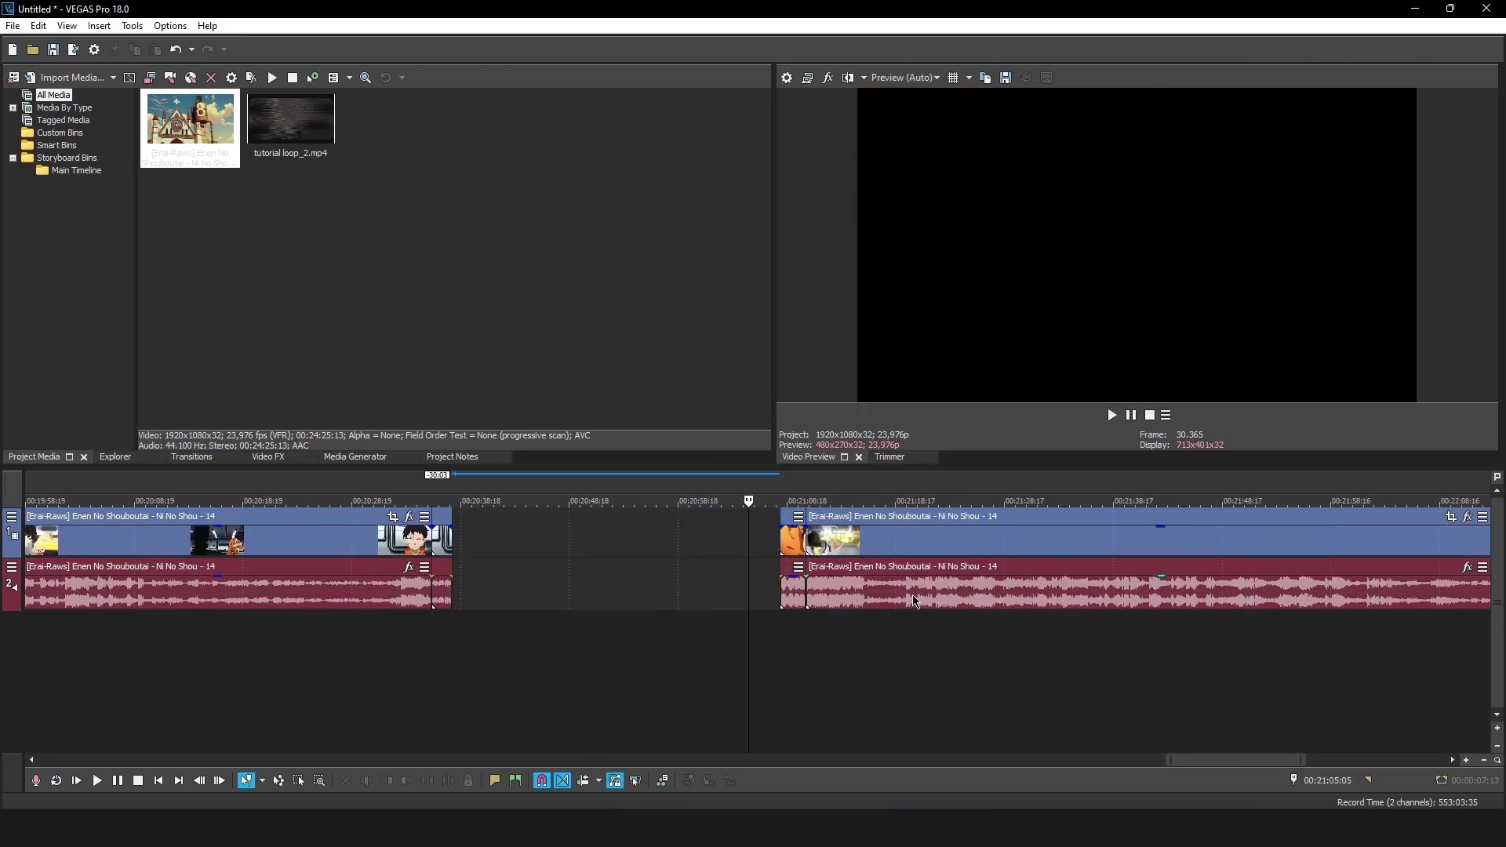
{"action": "left_click", "coordinate": [913, 595]}
{"action": "key", "text": "Delete"}
{"action": "left_click", "coordinate": [340, 589]}
{"action": "key", "text": "Delete"}
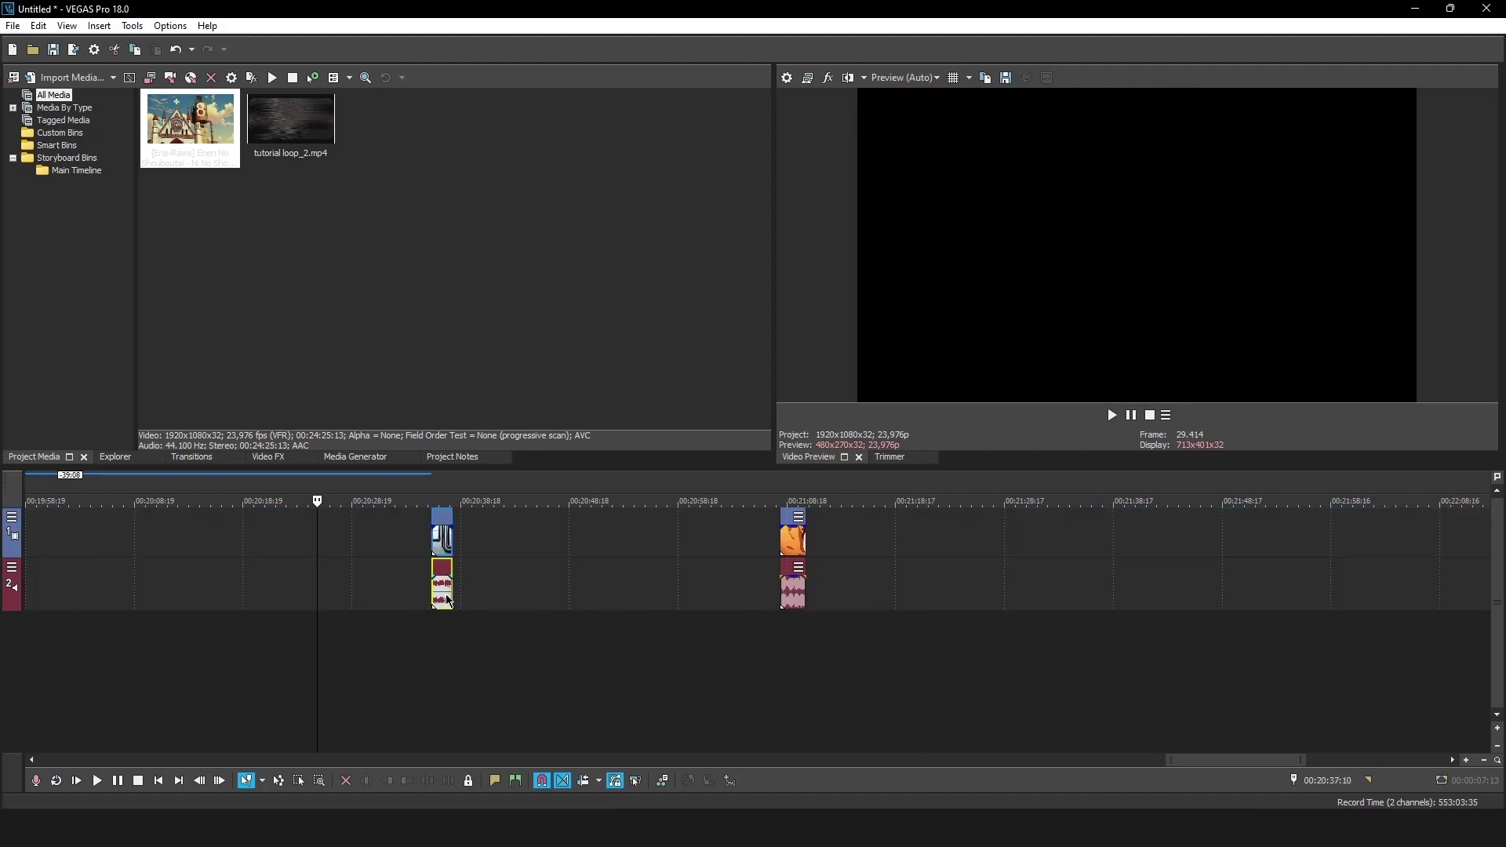
- Move the kick clip close behind the middle short clip and delete the long episode segment before the first short clip
{"action": "left_click_drag", "start_coordinate": [801, 601], "coordinate": [790, 602]}
{"action": "left_click_drag", "start_coordinate": [652, 599], "coordinate": [491, 601]}
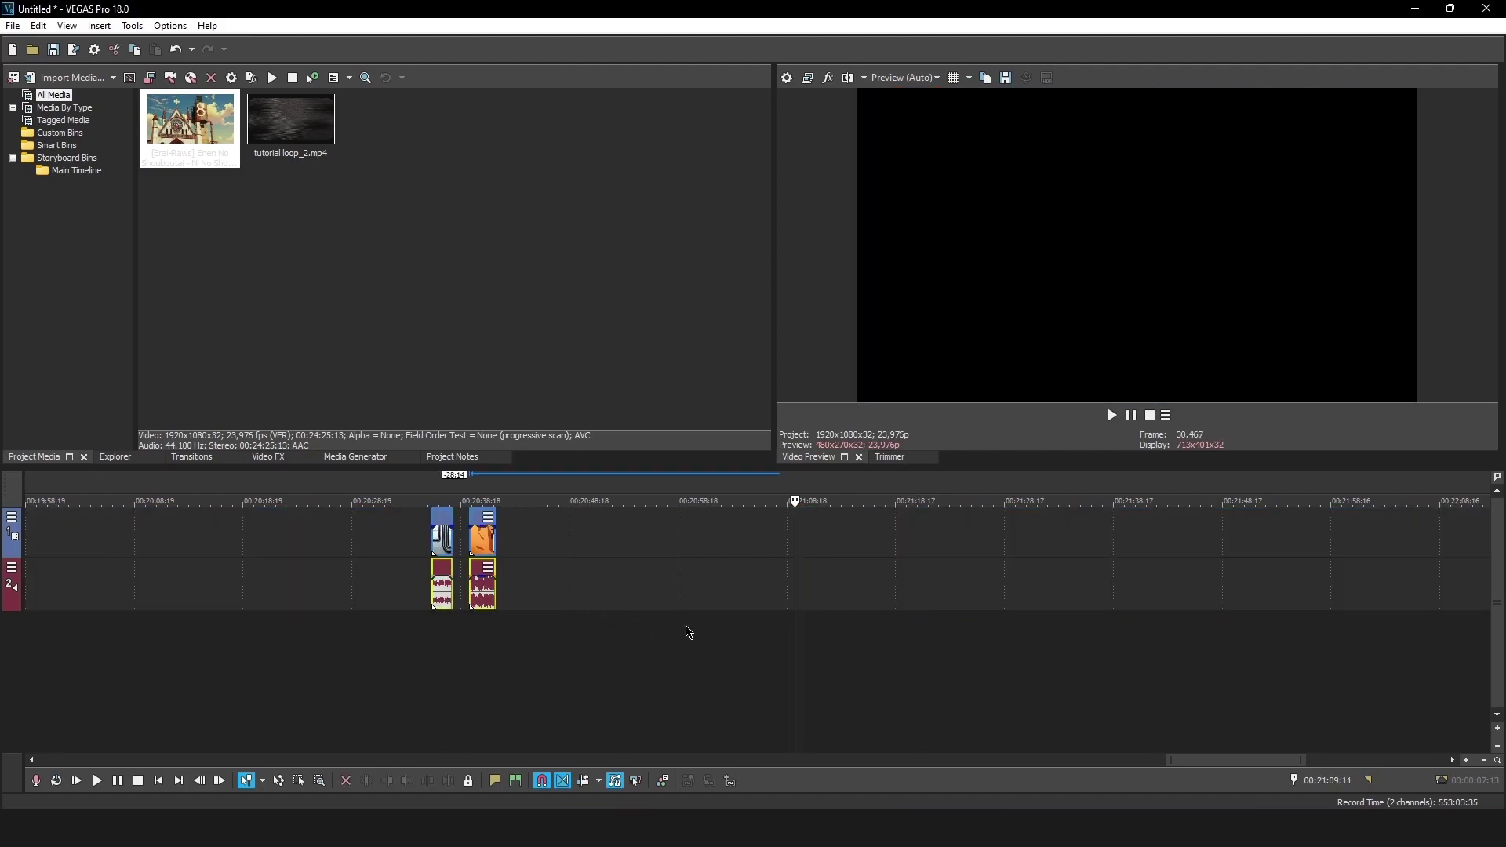
{"action": "scroll", "coordinate": [687, 630], "scroll_direction": "down", "scroll_amount": 4}
{"action": "left_click", "coordinate": [429, 593]}
{"action": "scroll", "coordinate": [463, 607], "scroll_direction": "down", "scroll_amount": 1}
{"action": "key", "text": "Delete"}
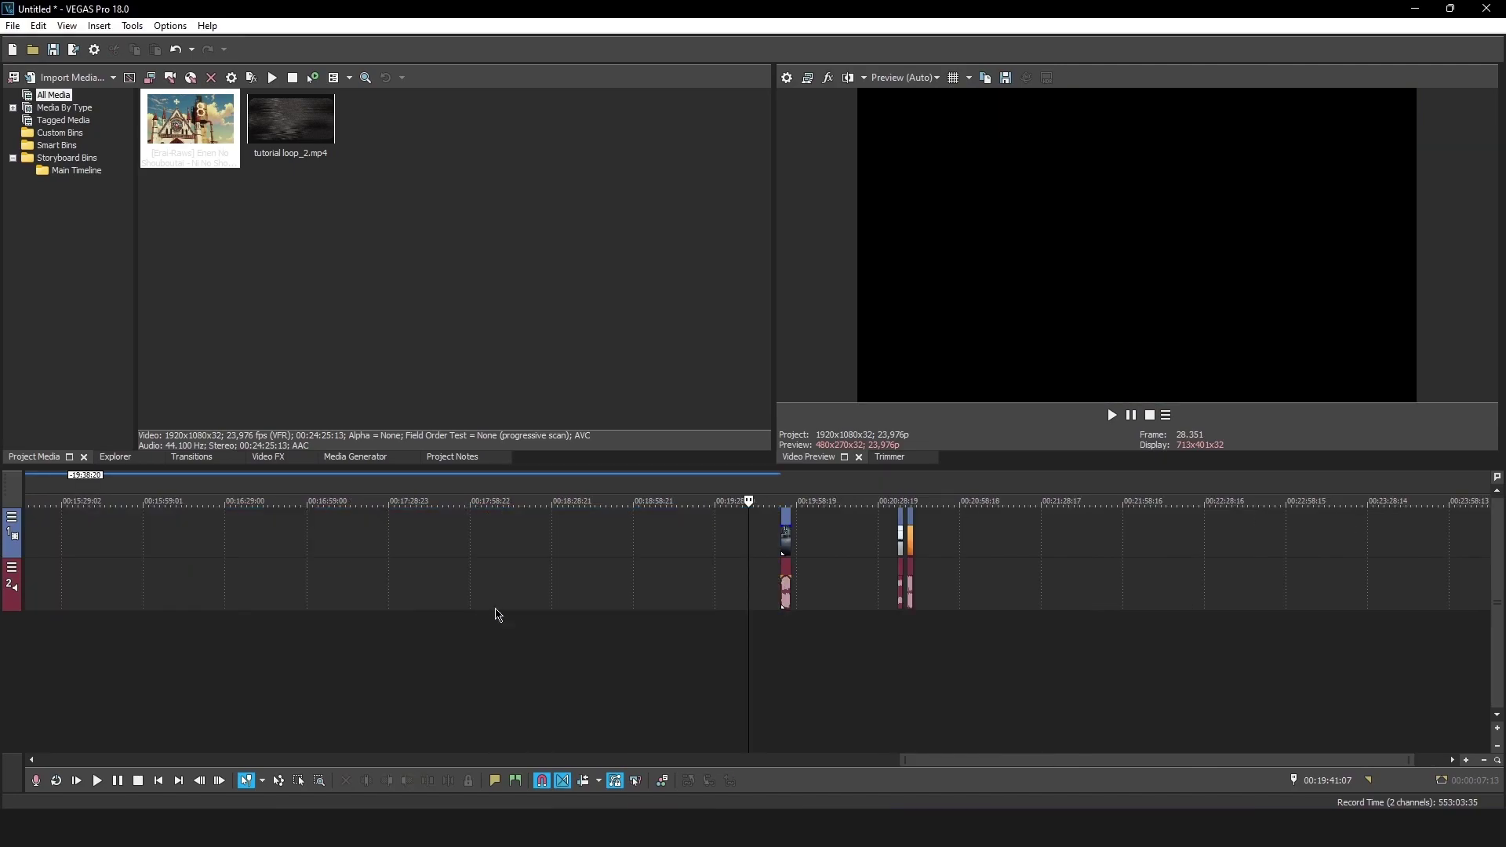
- Shift the first two short clips about 25 seconds earlier together and place the kick clip shortly after the first one
{"action": "scroll", "coordinate": [812, 578], "scroll_direction": "up", "scroll_amount": 3}
{"action": "left_click", "coordinate": [1154, 598]}
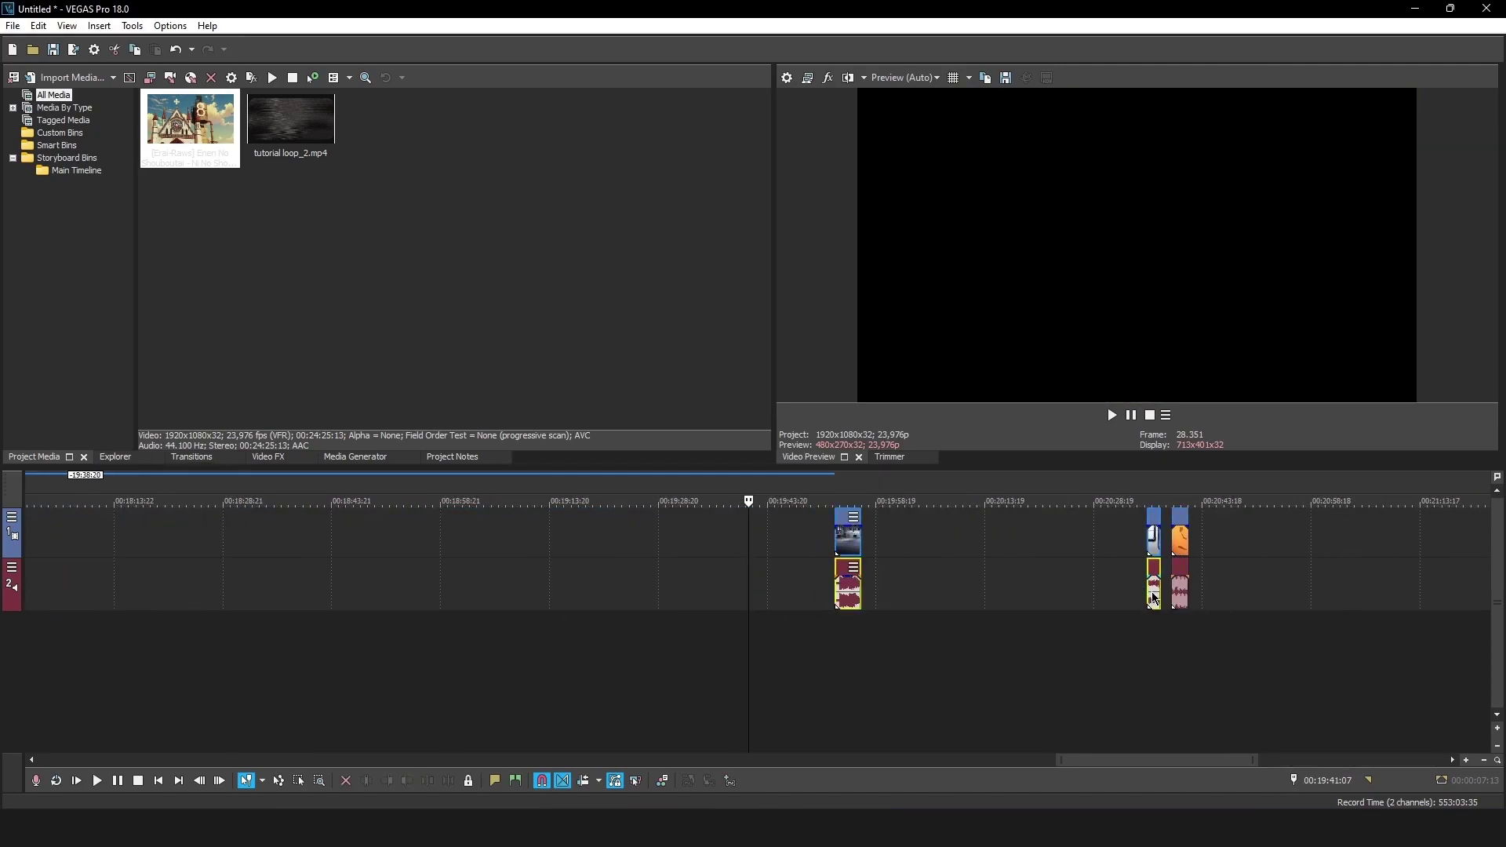
{"action": "left_click_drag", "start_coordinate": [1154, 596], "coordinate": [971, 596]}
{"action": "left_click", "coordinate": [899, 600]}
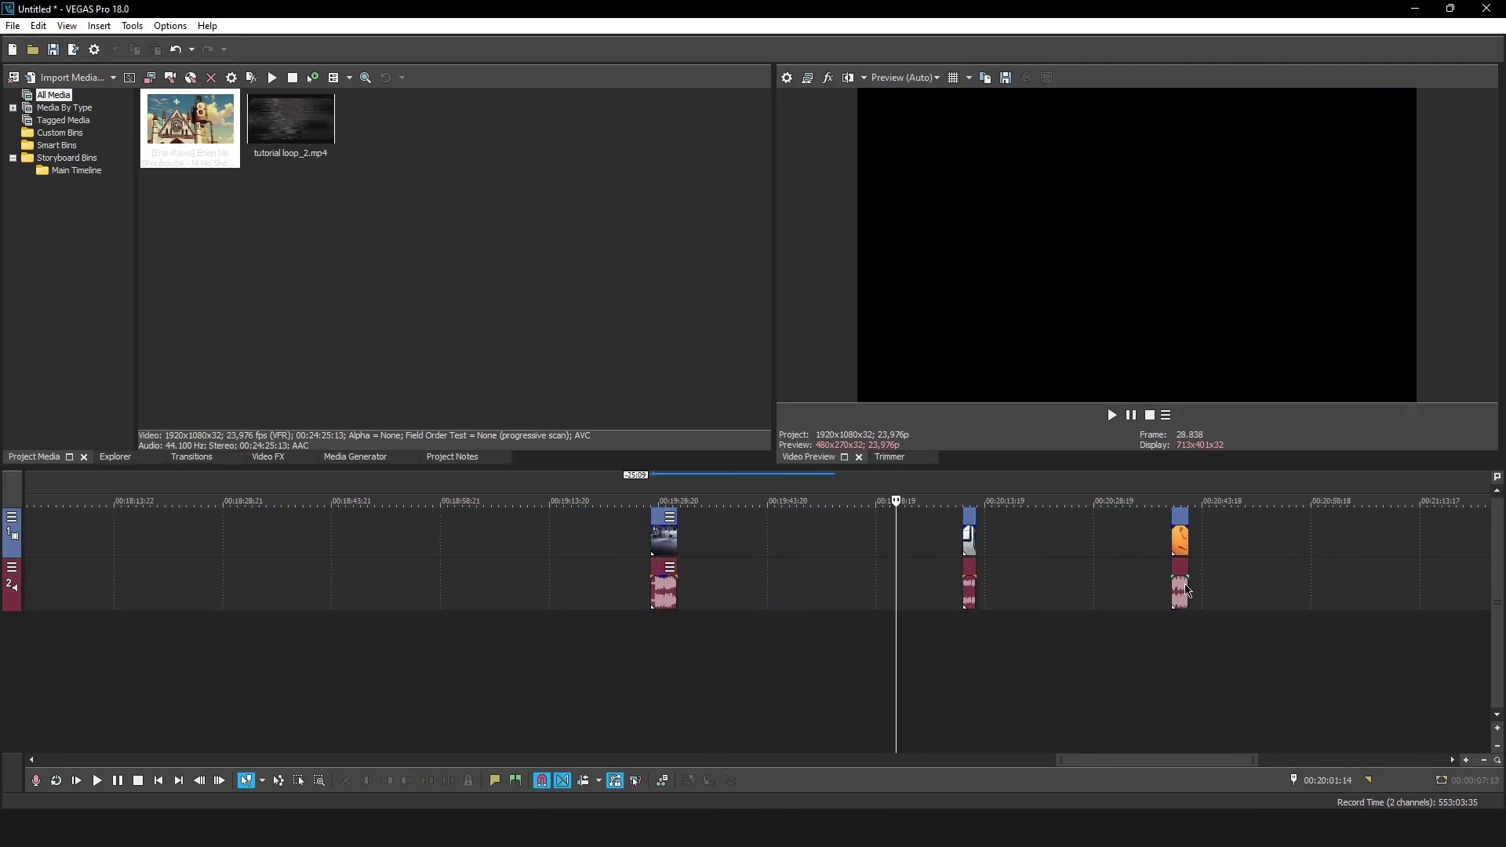
{"action": "left_click_drag", "start_coordinate": [1188, 590], "coordinate": [720, 598]}
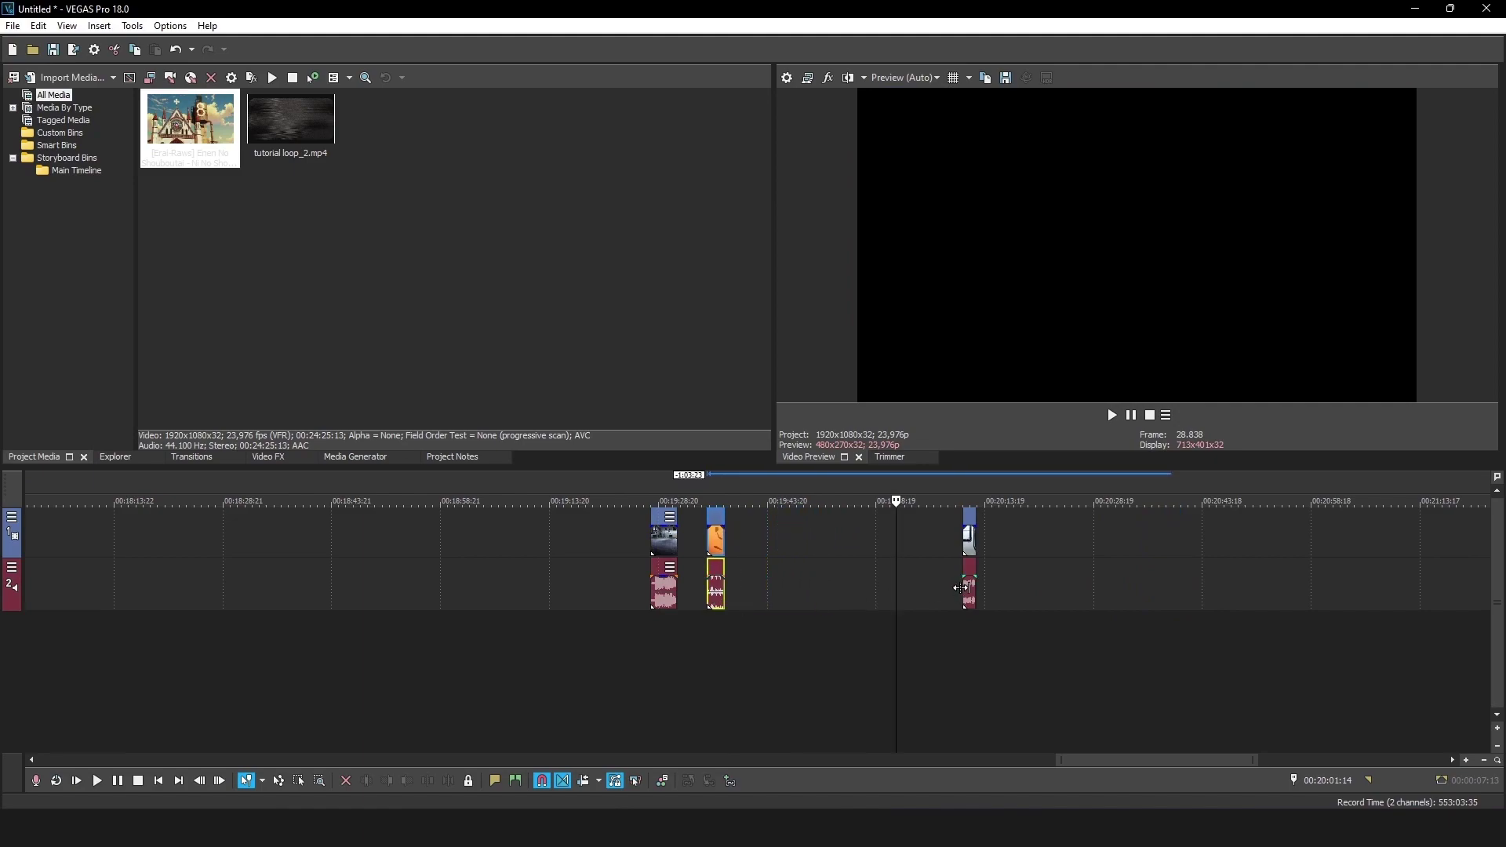
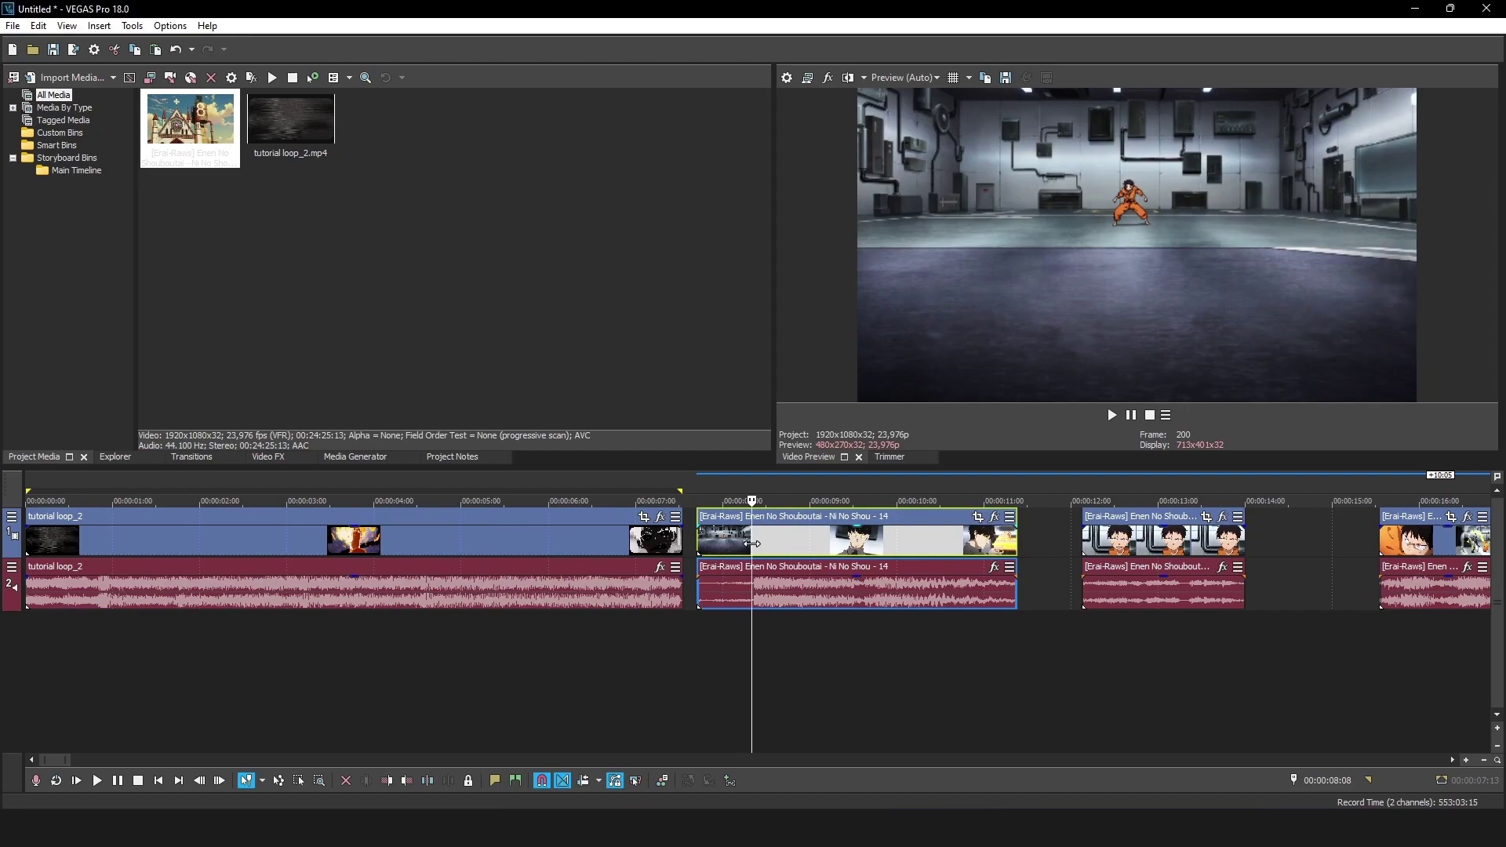
- Split the first episode clip at 00:00:08:07 and delete the short piece before the cut
{"action": "mouse_move", "coordinate": [753, 549]}
{"action": "left_mouse_down"}
{"action": "mouse_move", "coordinate": [884, 551]}
{"action": "mouse_move", "coordinate": [31, 541]}
{"action": "mouse_move", "coordinate": [773, 549]}
{"action": "mouse_move", "coordinate": [748, 549]}
{"action": "left_mouse_up"}
{"action": "key", "text": "s"}
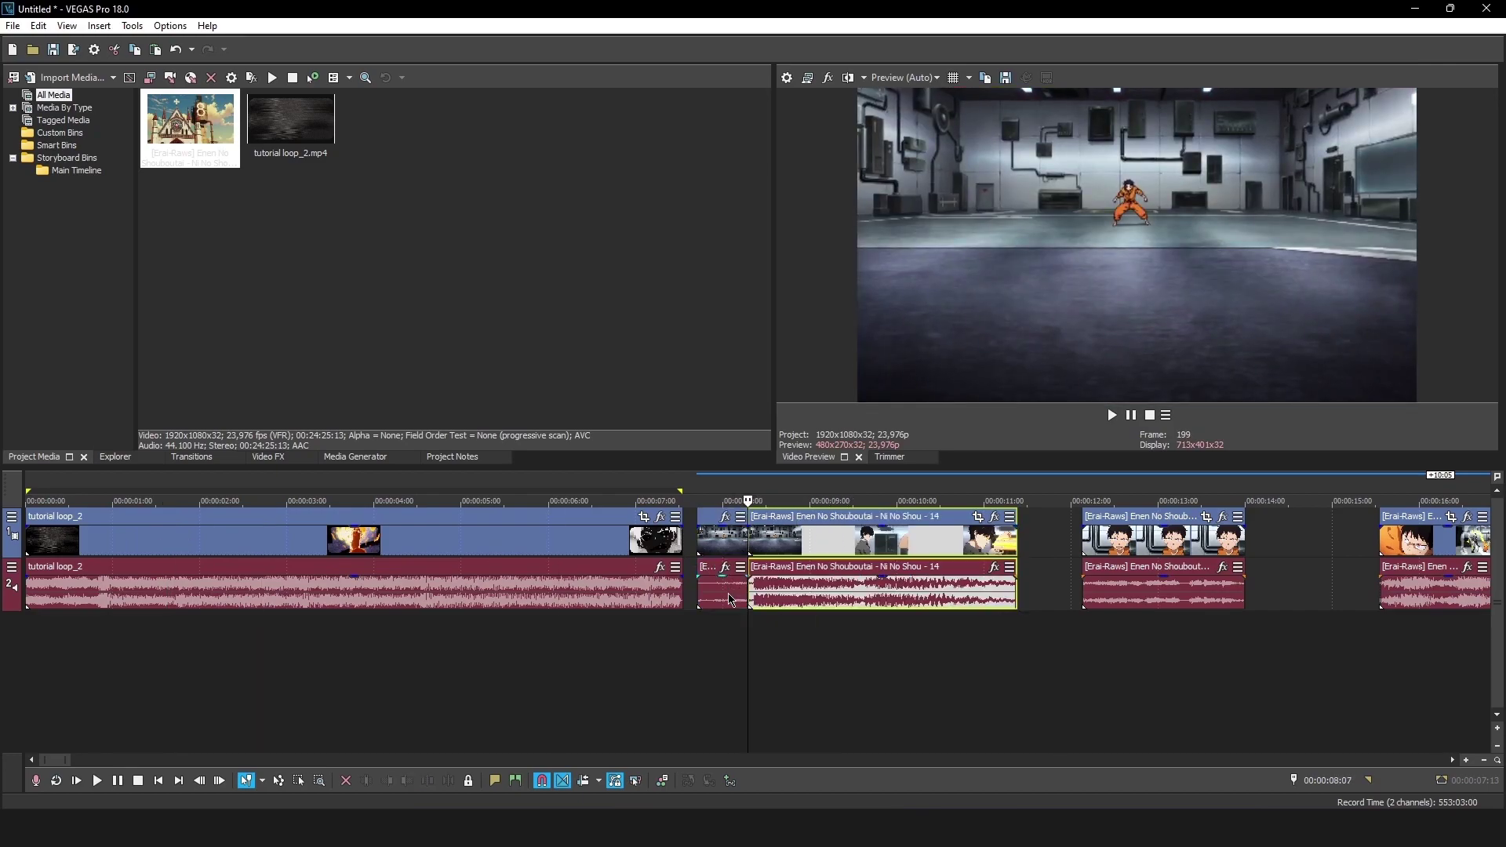
{"action": "left_click", "coordinate": [723, 598]}
{"action": "key", "text": "Delete"}
- Ungroup the first episode clip's audio, move it to a new track at the timeline start, and delete its leftover video
{"action": "left_click", "coordinate": [777, 595]}
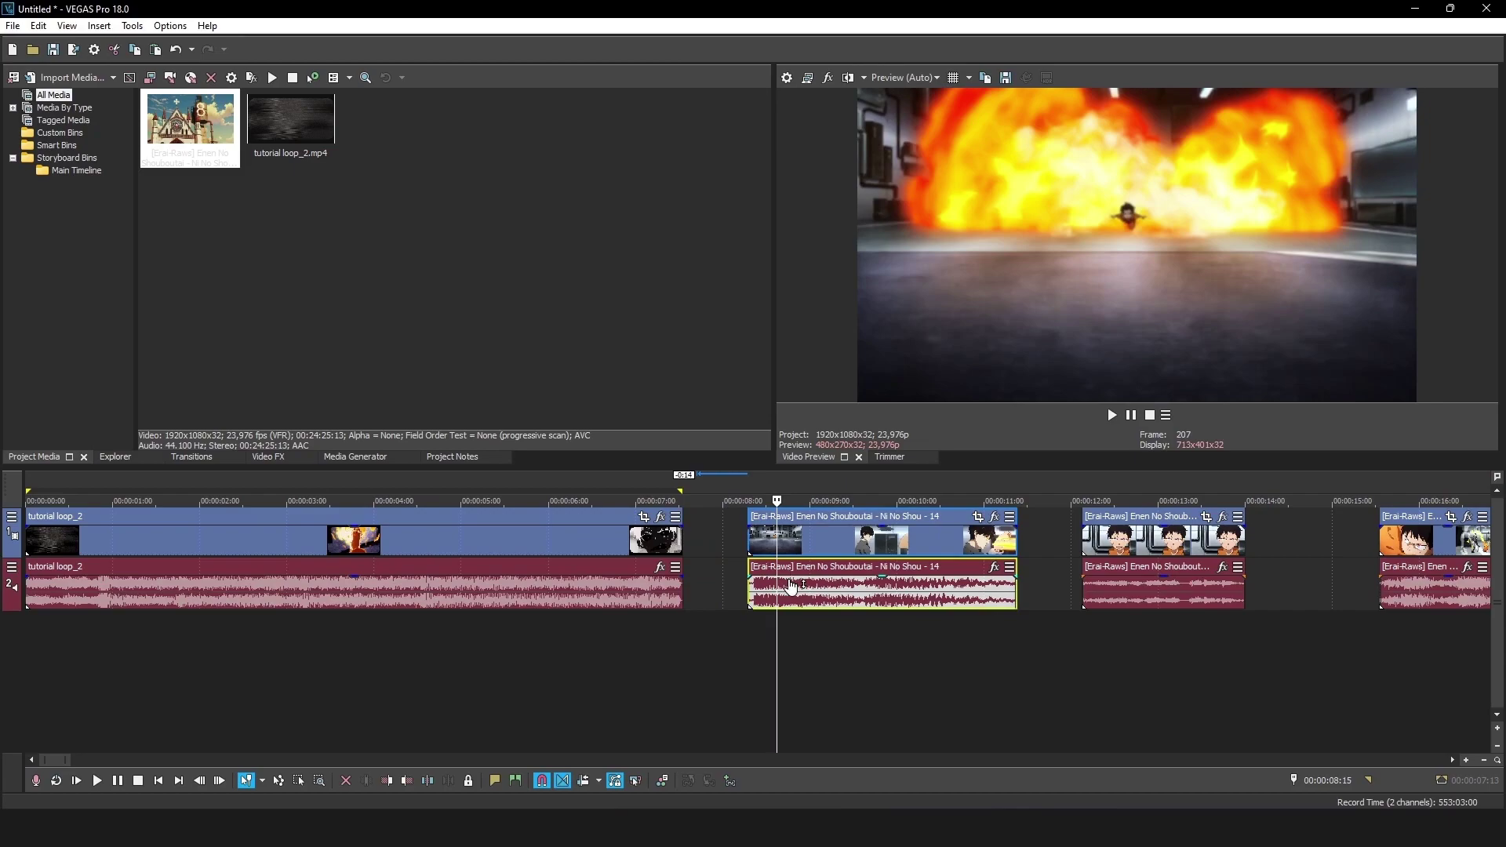
{"action": "right_click", "coordinate": [787, 588]}
{"action": "mouse_move", "coordinate": [833, 694]}
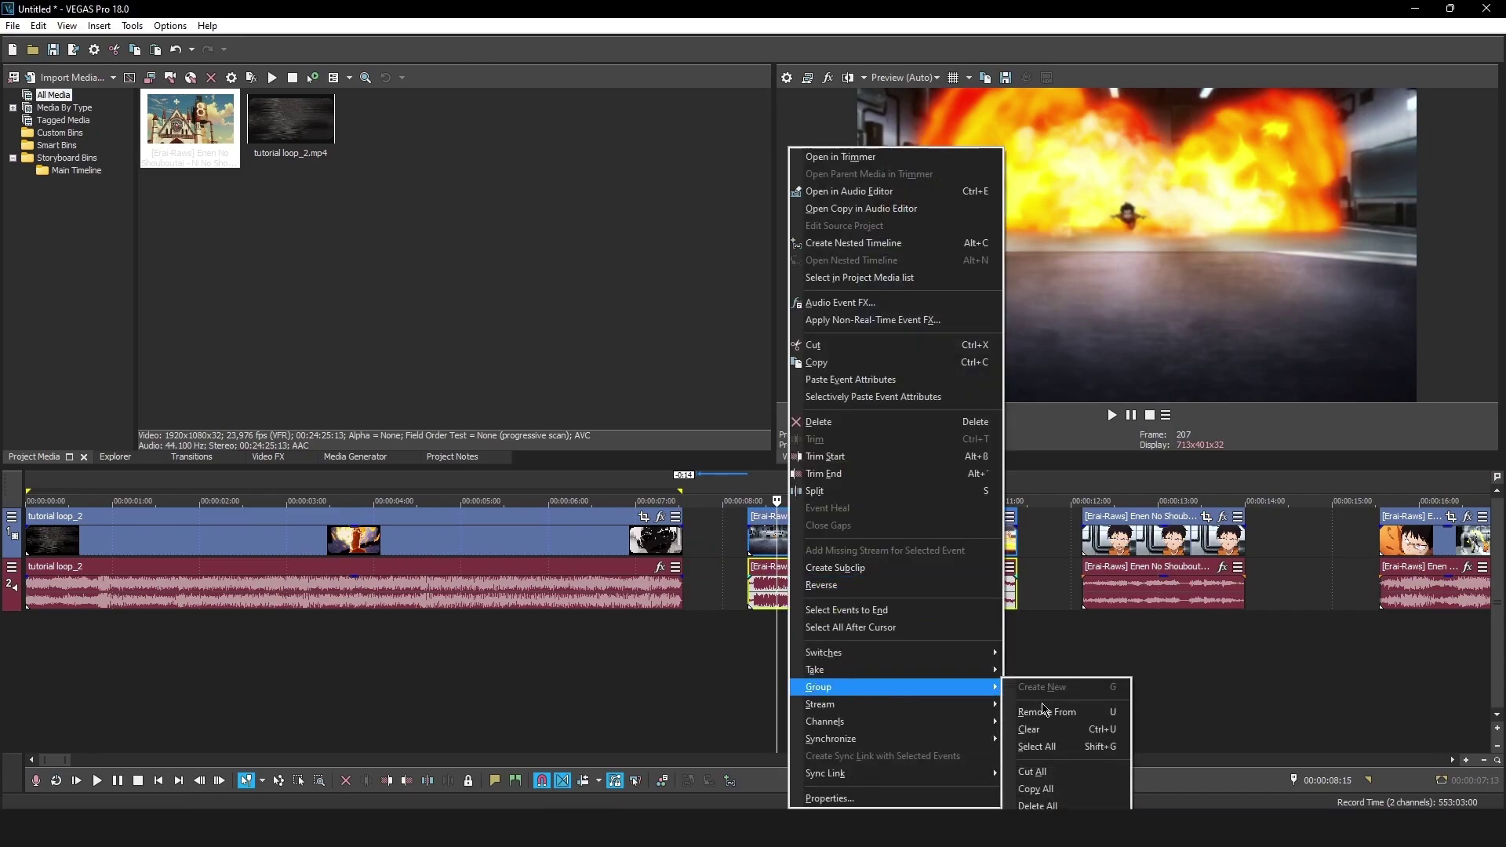
{"action": "left_click", "coordinate": [1047, 712]}
{"action": "left_click_drag", "start_coordinate": [803, 608], "coordinate": [66, 656]}
{"action": "left_click", "coordinate": [861, 538]}
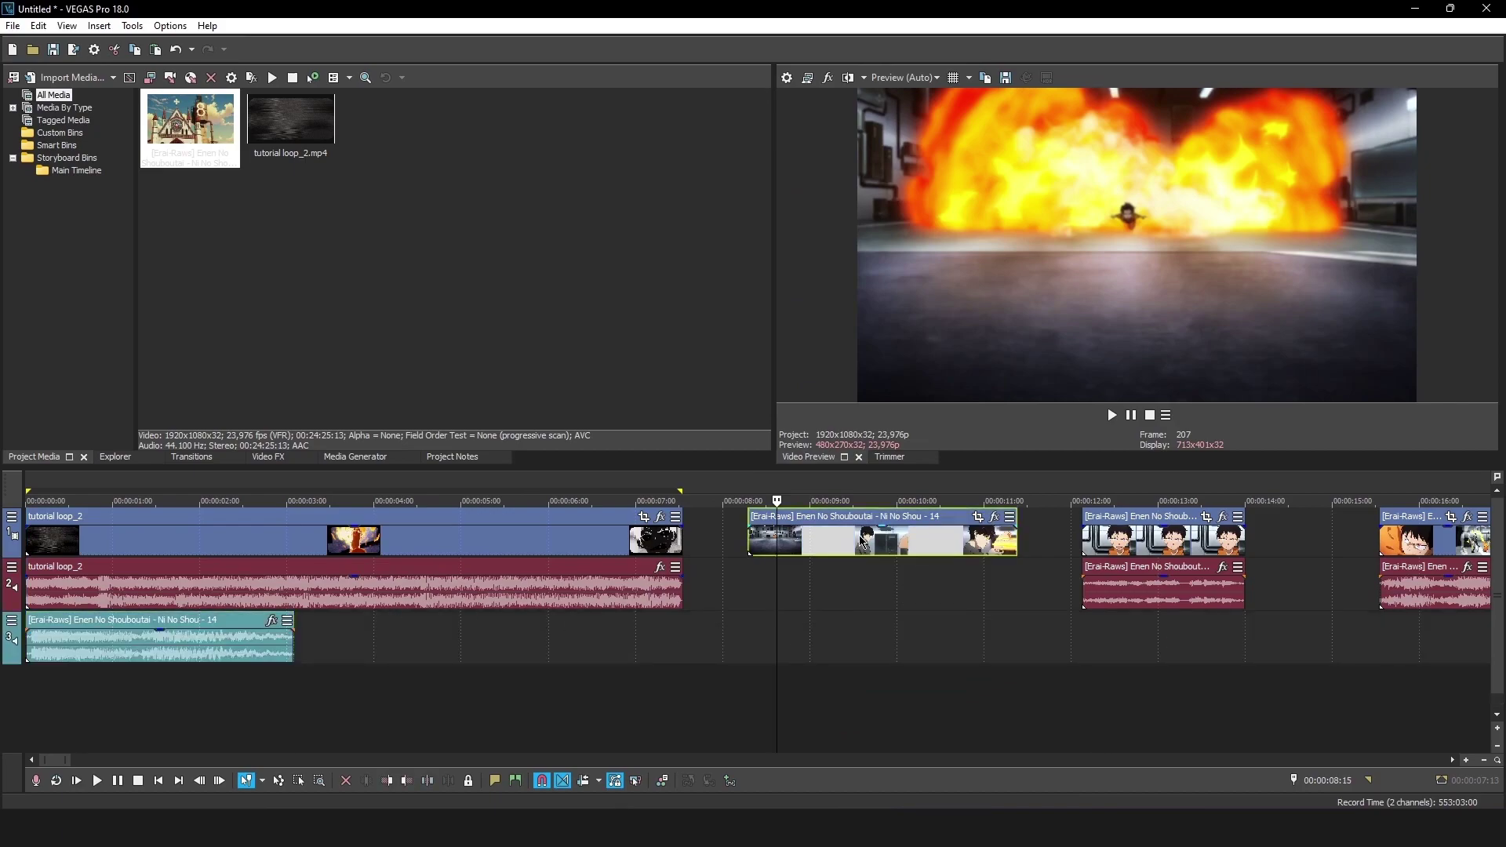
{"action": "key", "text": "Delete"}
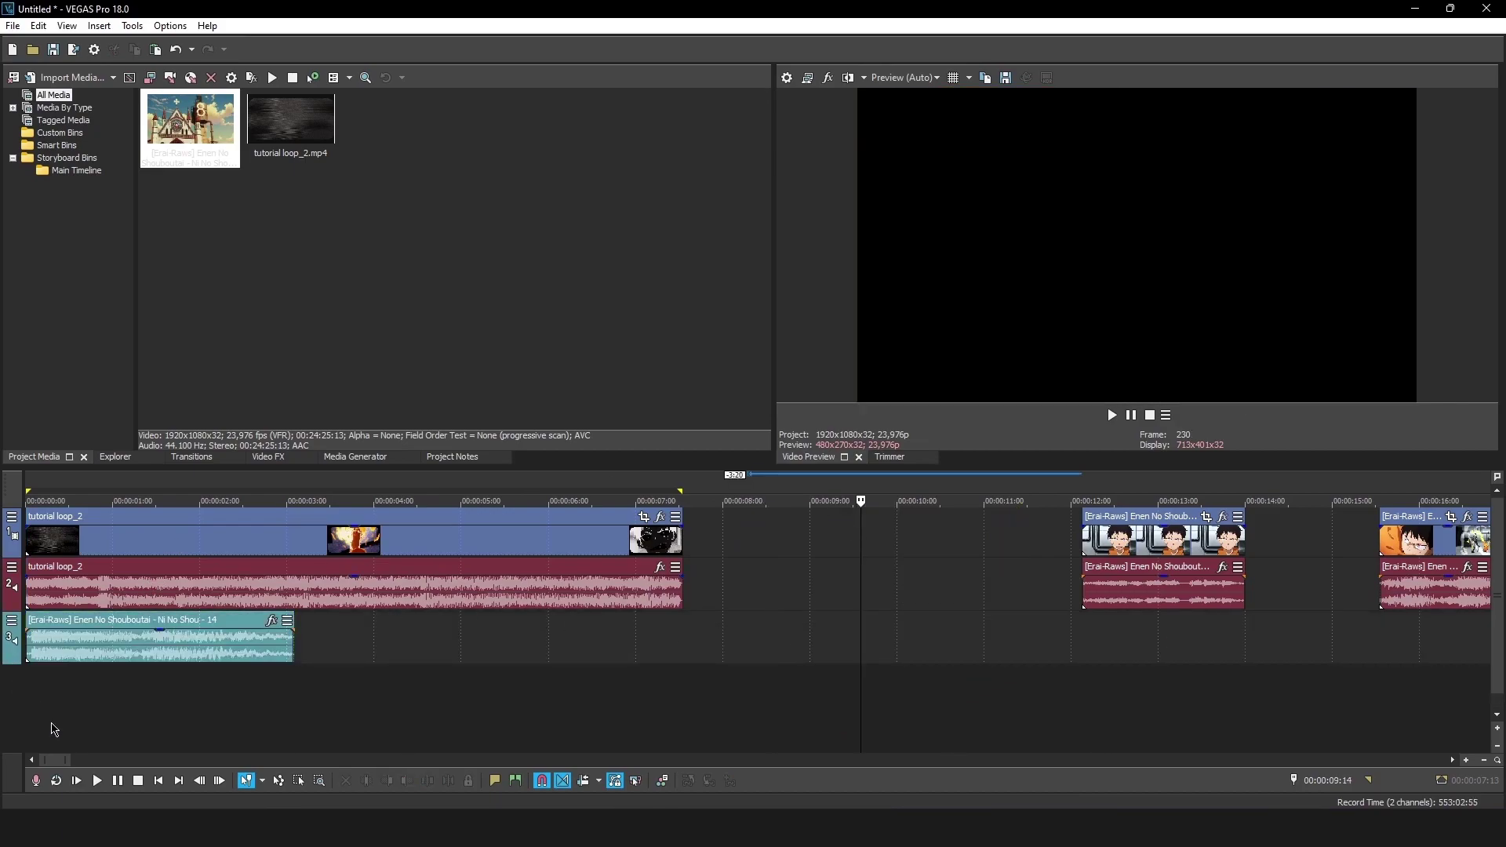
- Add the Ambience plug-in to the end of track 3's audio effects chain
{"action": "left_click", "coordinate": [50, 700]}
{"action": "left_click_drag", "start_coordinate": [50, 676], "coordinate": [65, 648]}
{"action": "left_click", "coordinate": [96, 639]}
{"action": "right_click", "coordinate": [11, 628]}
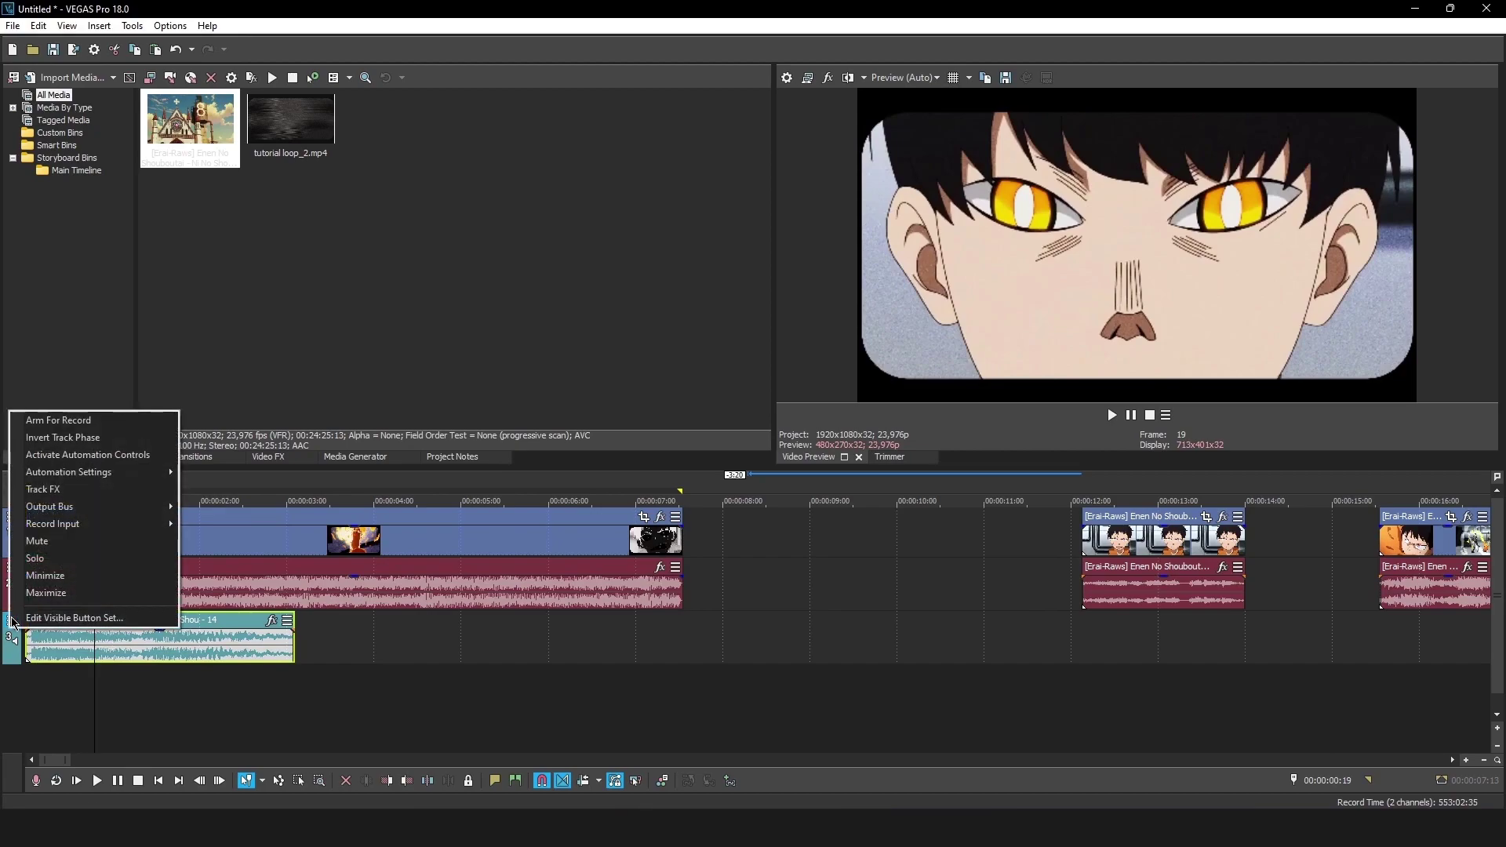
{"action": "left_click", "coordinate": [55, 490]}
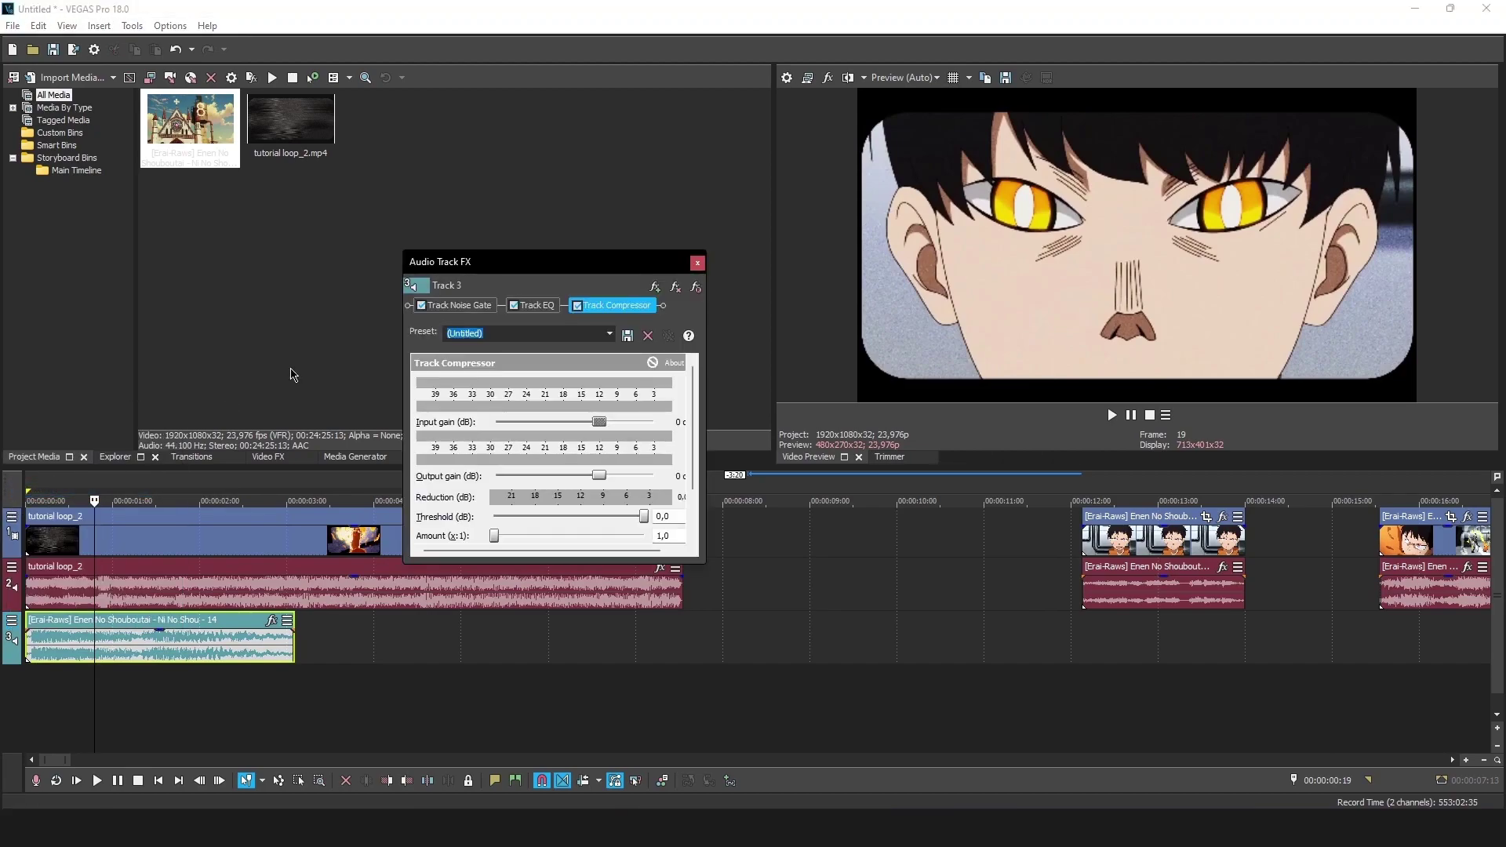
{"action": "left_click", "coordinate": [662, 285]}
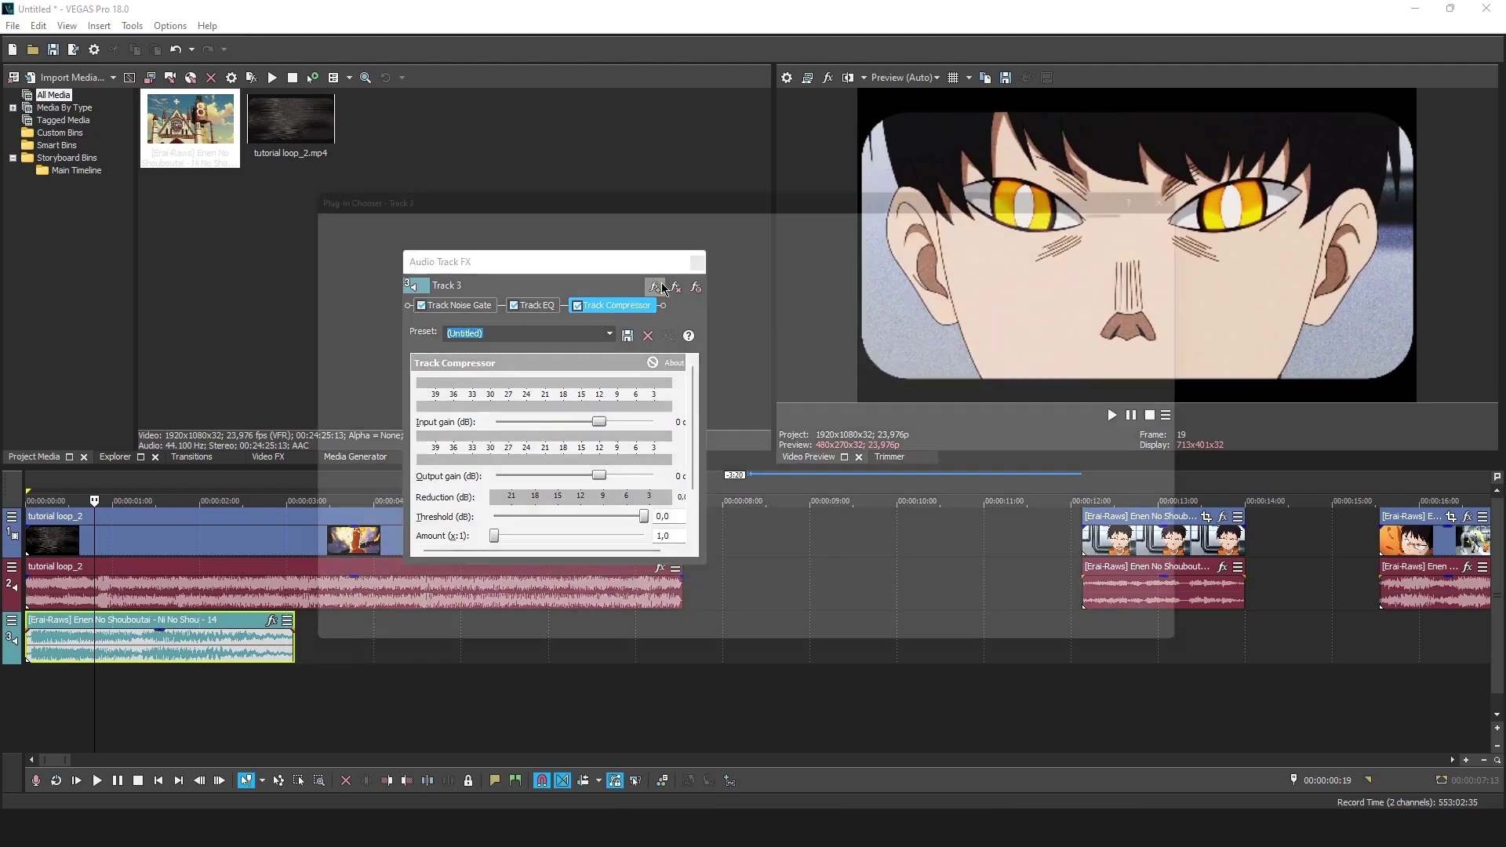
{"action": "double_click", "coordinate": [428, 250]}
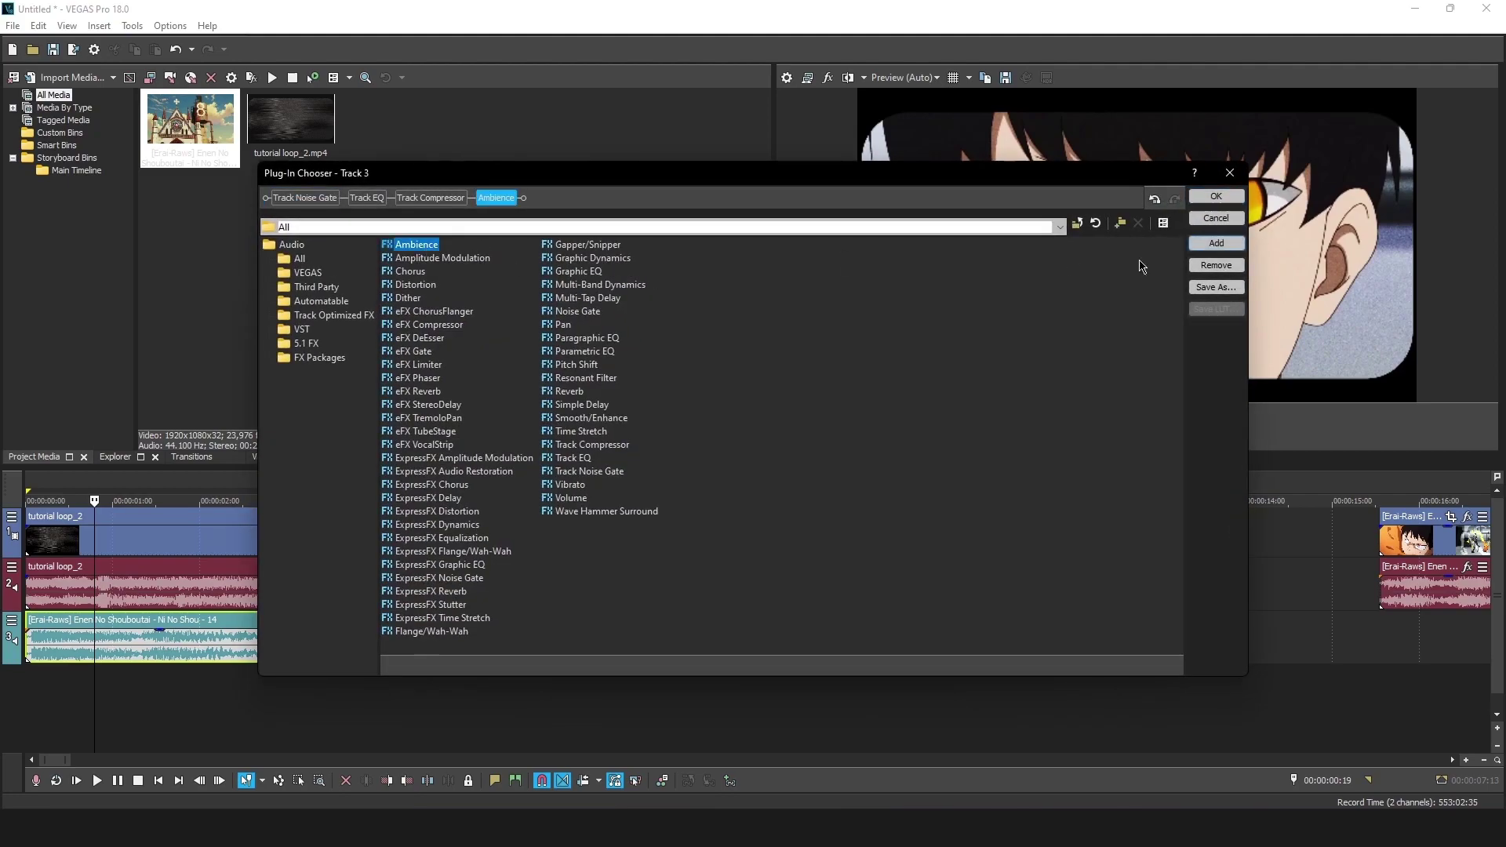
{"action": "left_click", "coordinate": [1216, 196]}
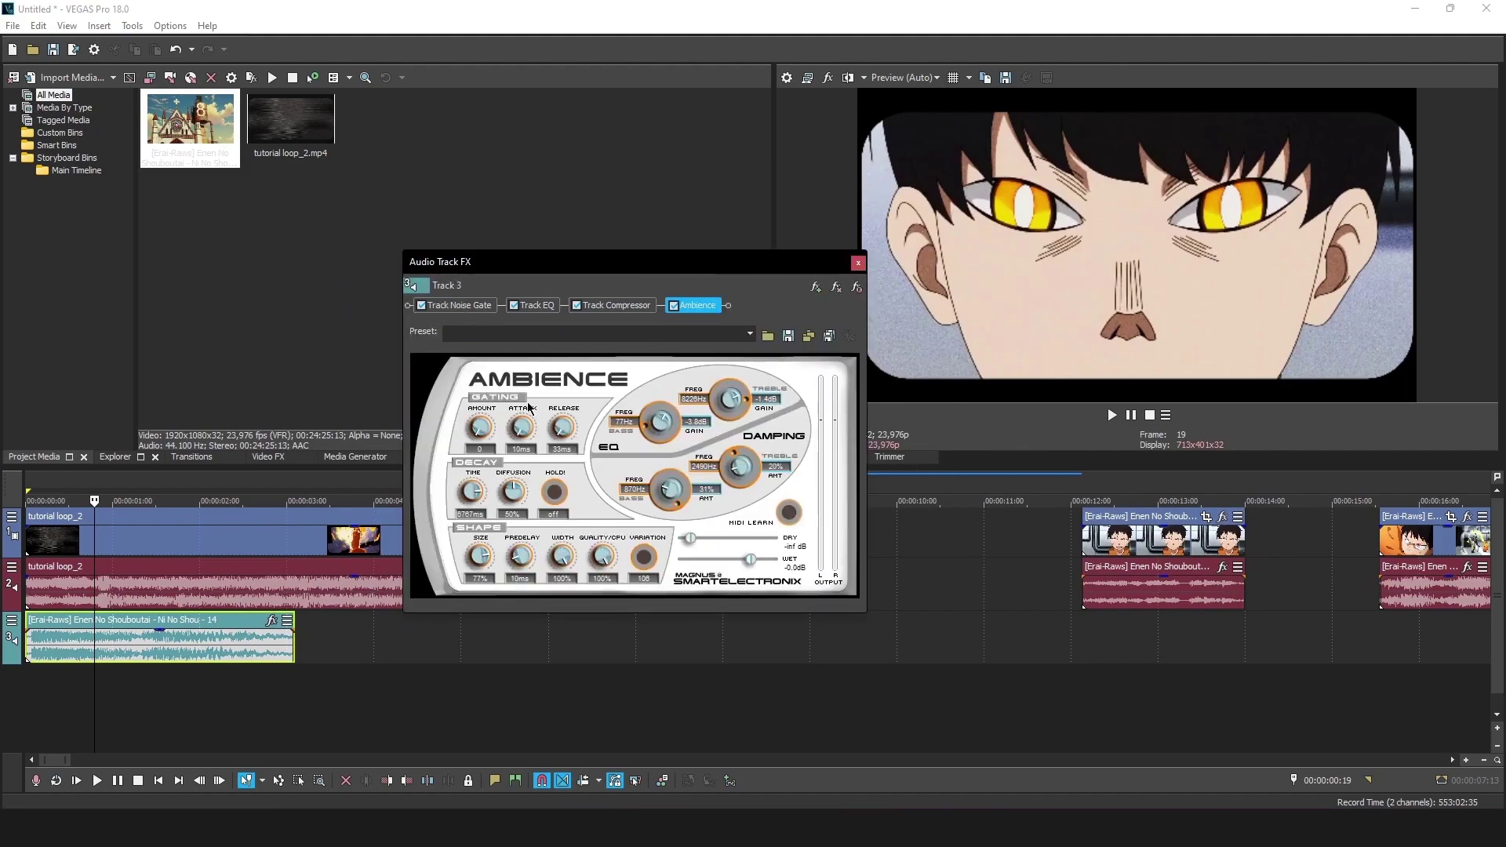
{"action": "key", "text": "Escape"}
- Add the Ambience plug-in to the end of track 2's audio effects chain
{"action": "left_click", "coordinate": [147, 587]}
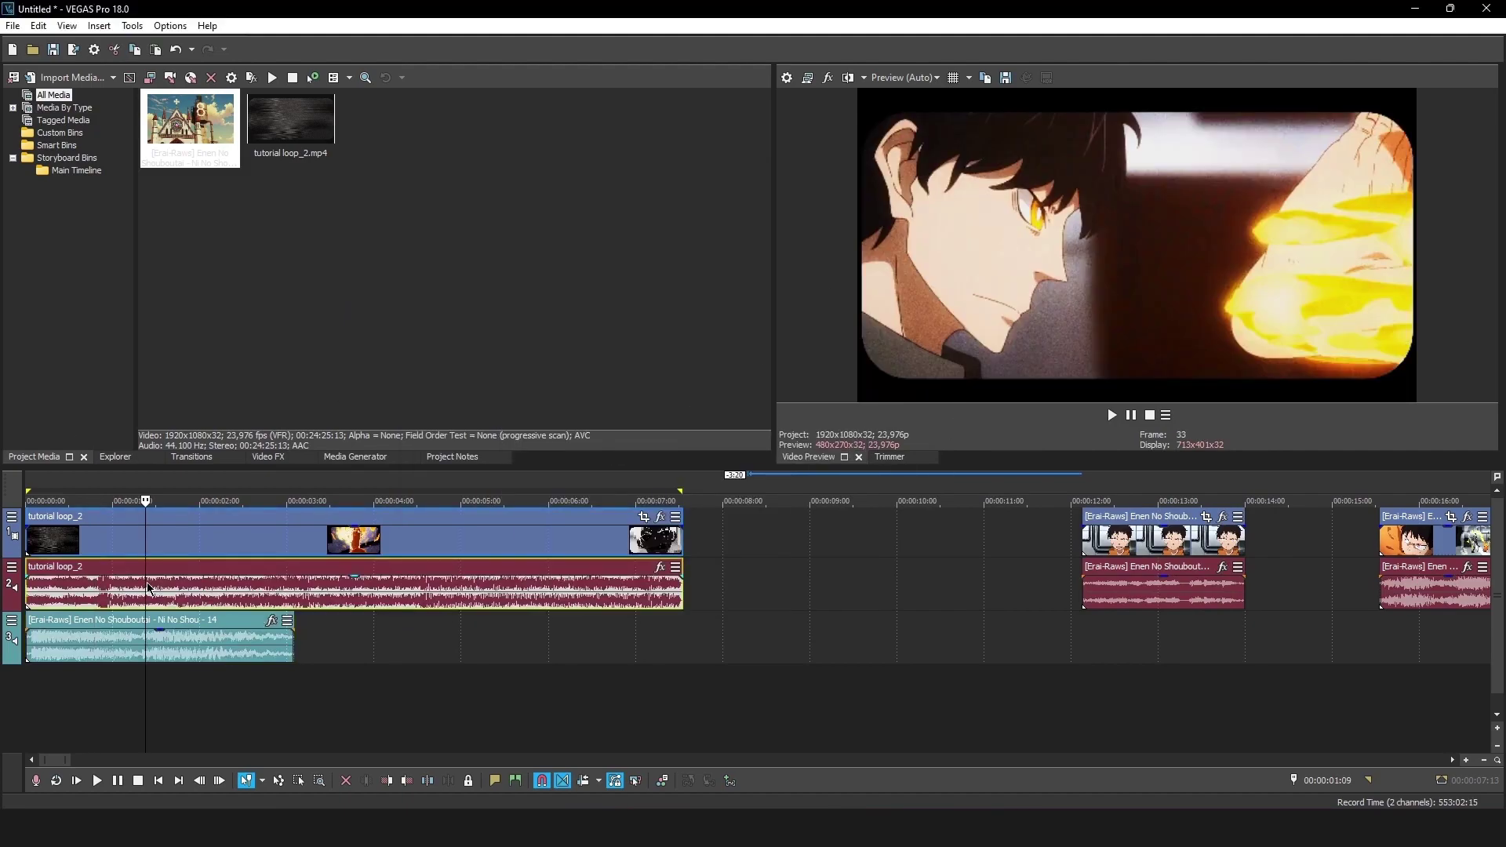
{"action": "left_click", "coordinate": [10, 571]}
{"action": "left_click", "coordinate": [94, 633]}
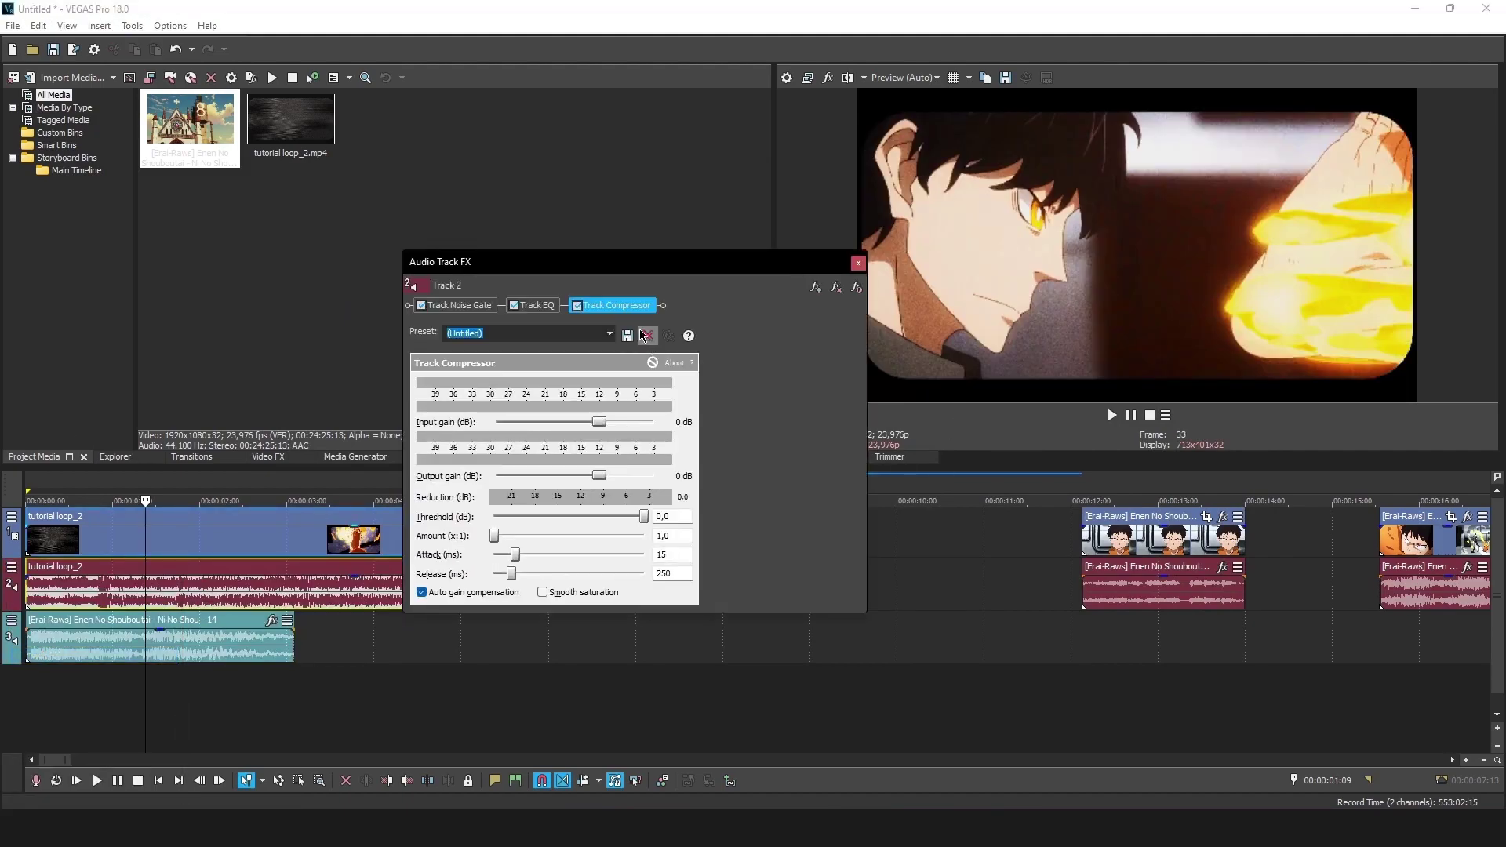
{"action": "left_click", "coordinate": [816, 289]}
{"action": "double_click", "coordinate": [416, 245]}
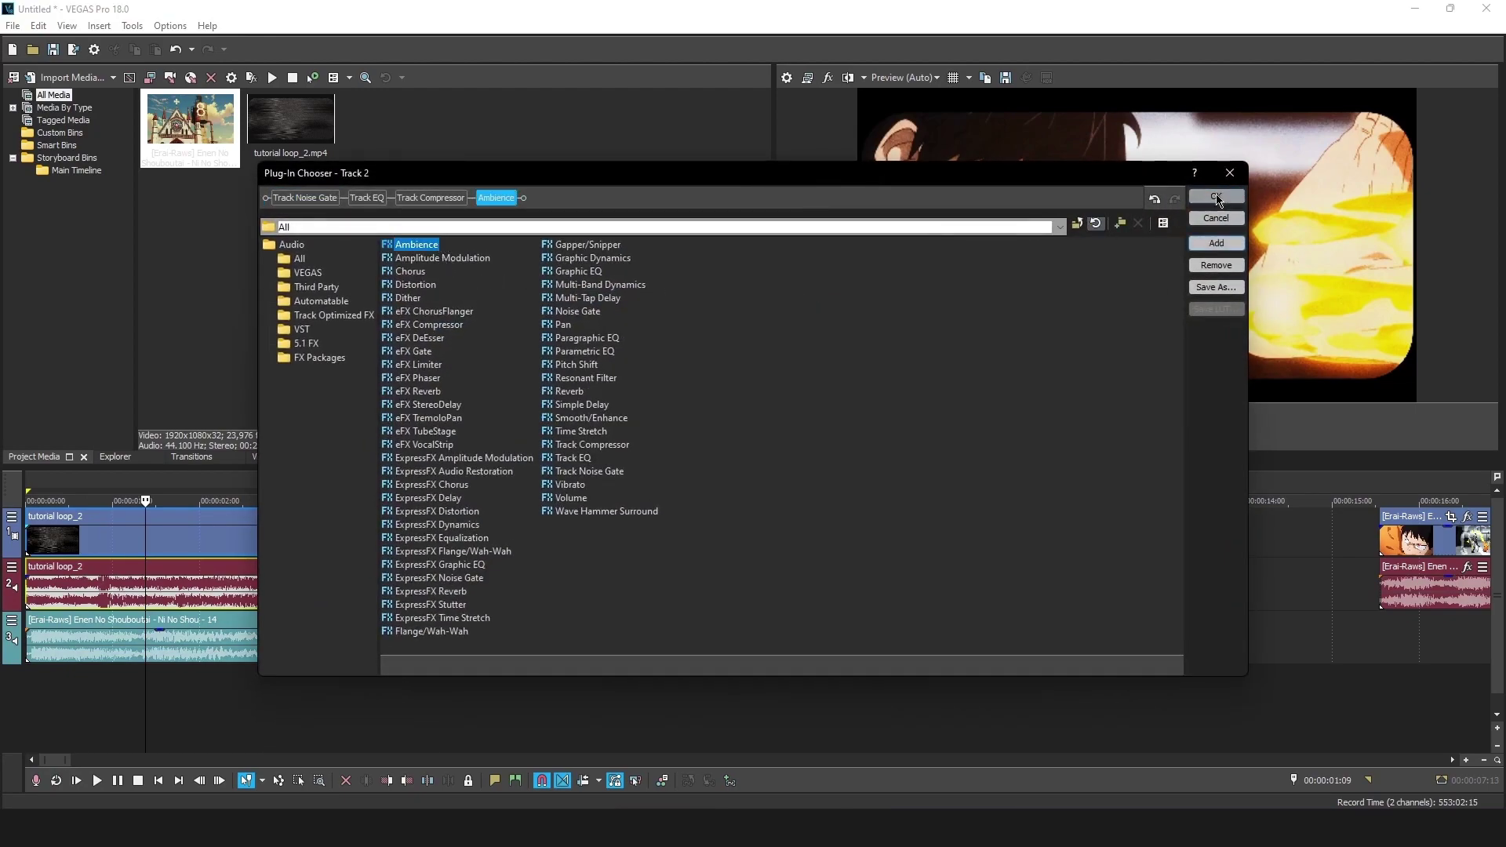
{"action": "key", "text": "Return"}
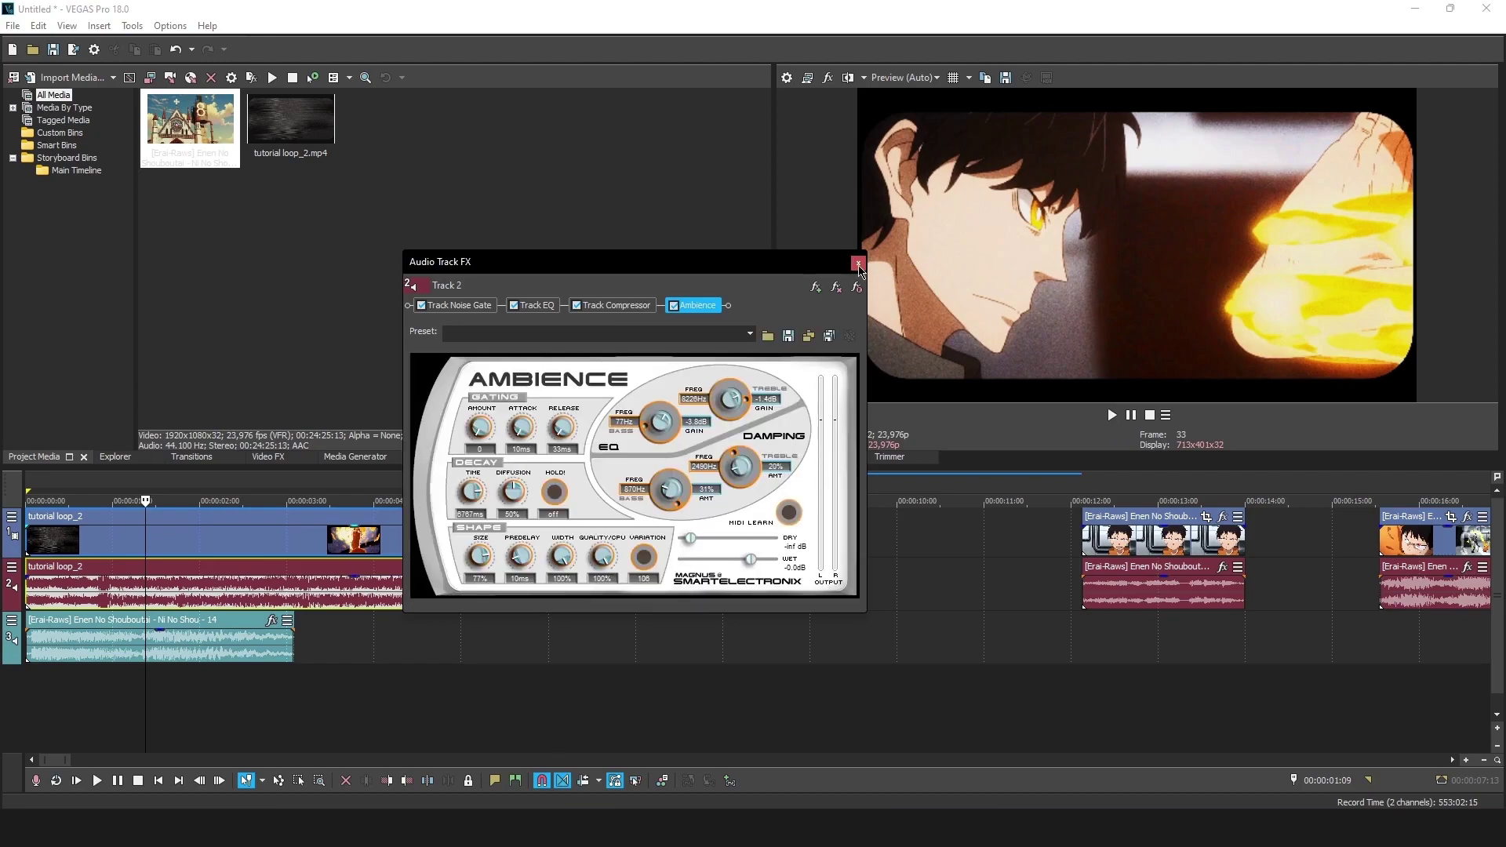
{"action": "left_click", "coordinate": [859, 263]}
- Load the VST preset file Reverb Tail Ambience Preset.fxp into track 2's Ambience effect
{"action": "right_click", "coordinate": [180, 591]}
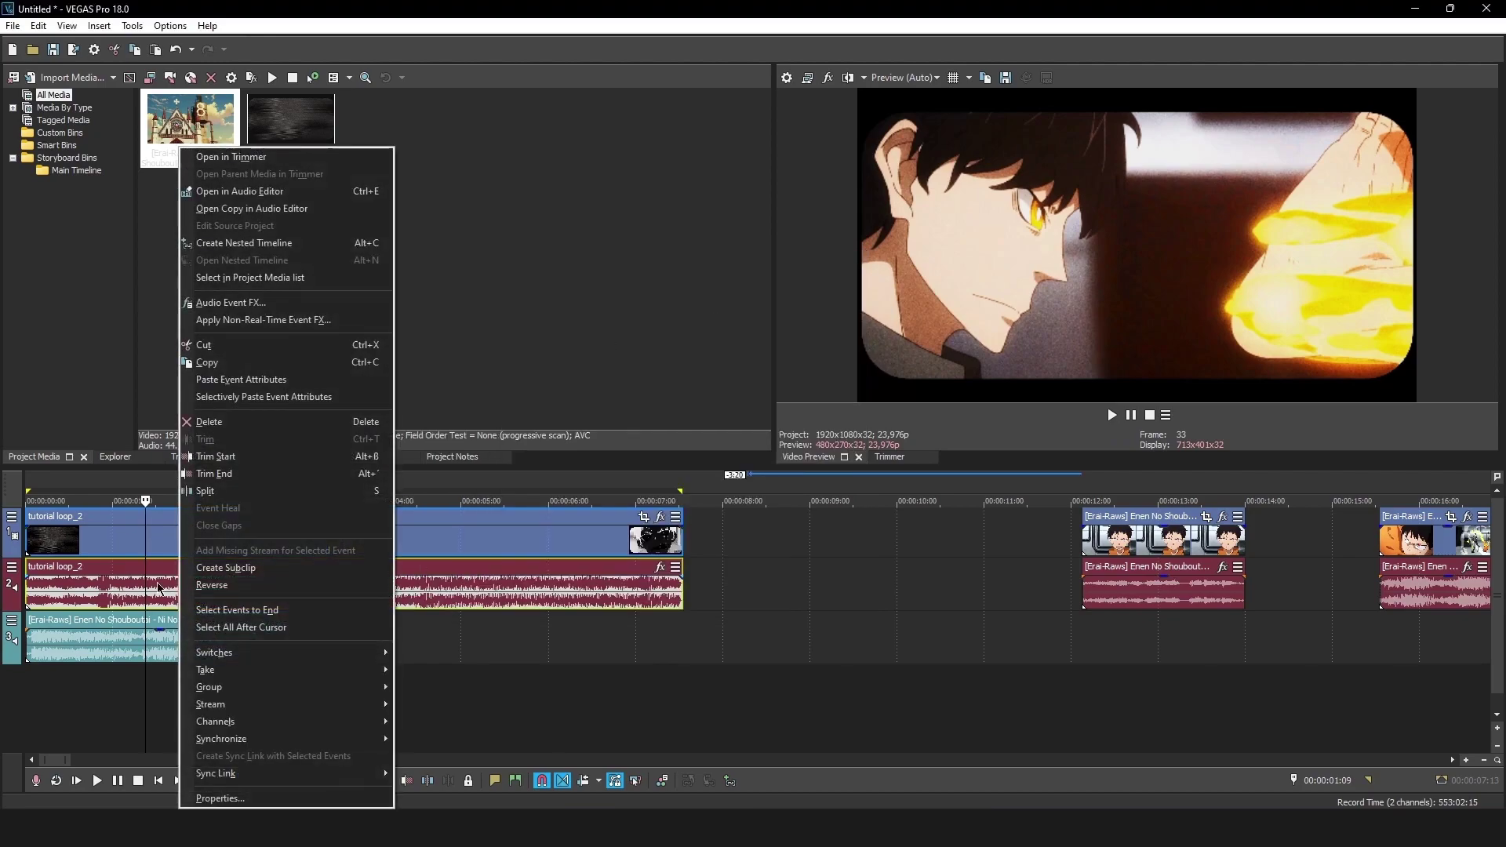
{"action": "left_click", "coordinate": [12, 568]}
{"action": "left_click", "coordinate": [12, 568]}
{"action": "left_click", "coordinate": [42, 656]}
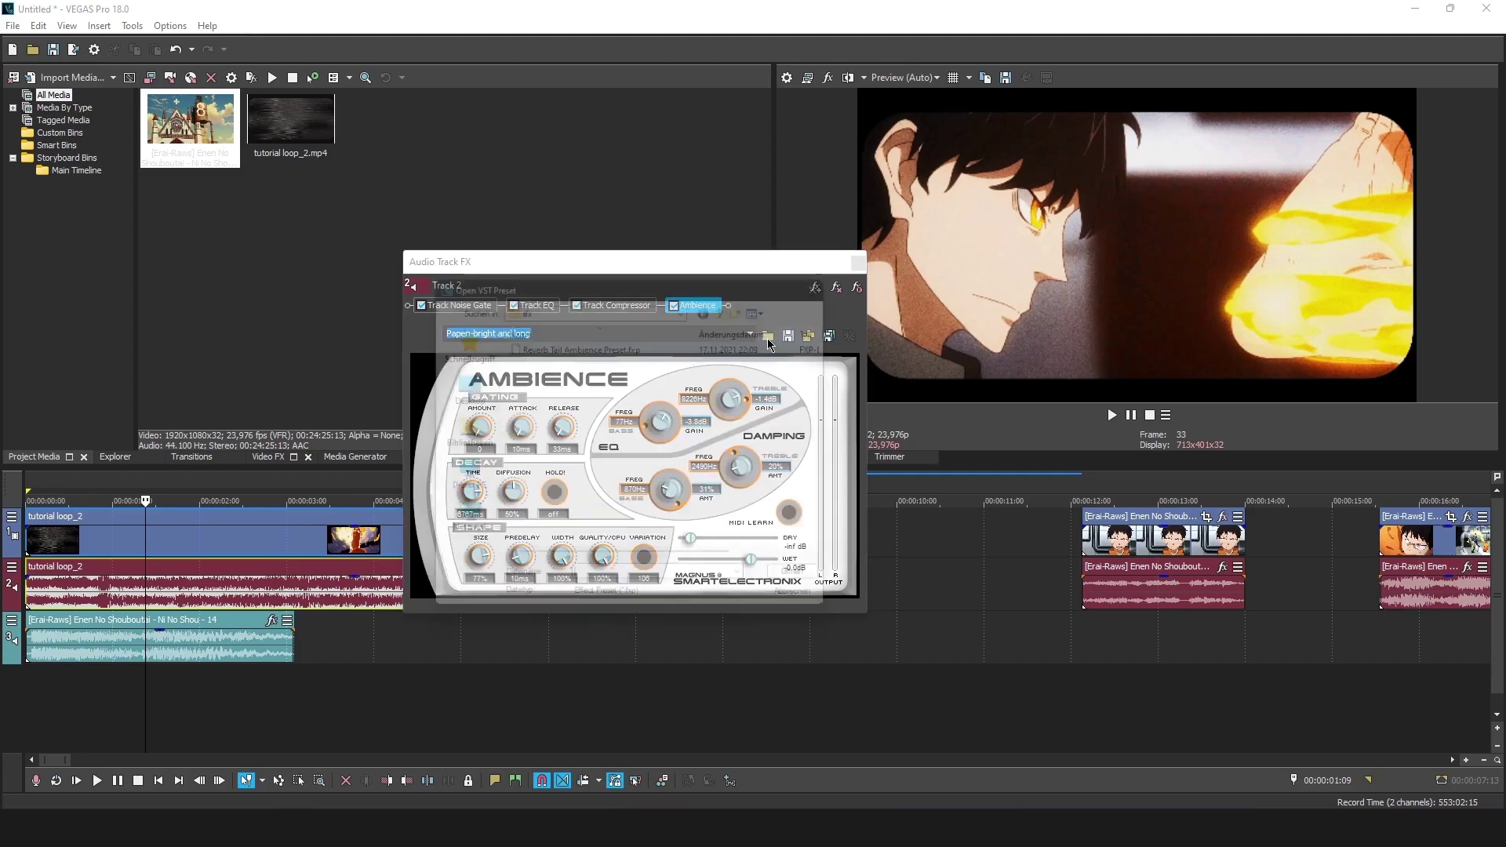
{"action": "left_click", "coordinate": [768, 336]}
{"action": "double_click", "coordinate": [563, 342]}
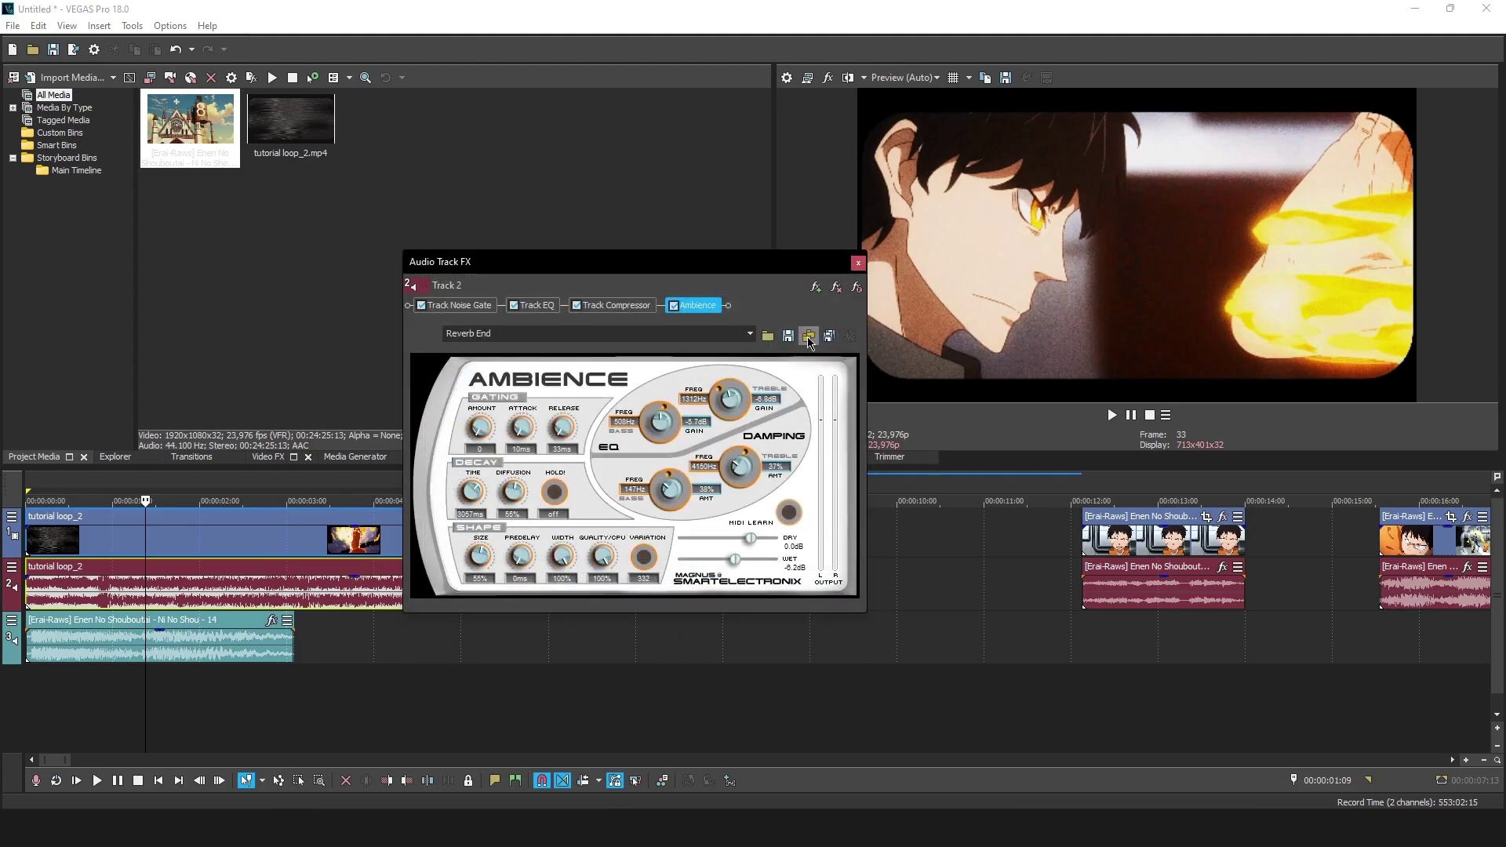
{"action": "left_click", "coordinate": [858, 263]}
{"action": "left_click", "coordinate": [131, 639]}
{"action": "left_click", "coordinate": [147, 594]}
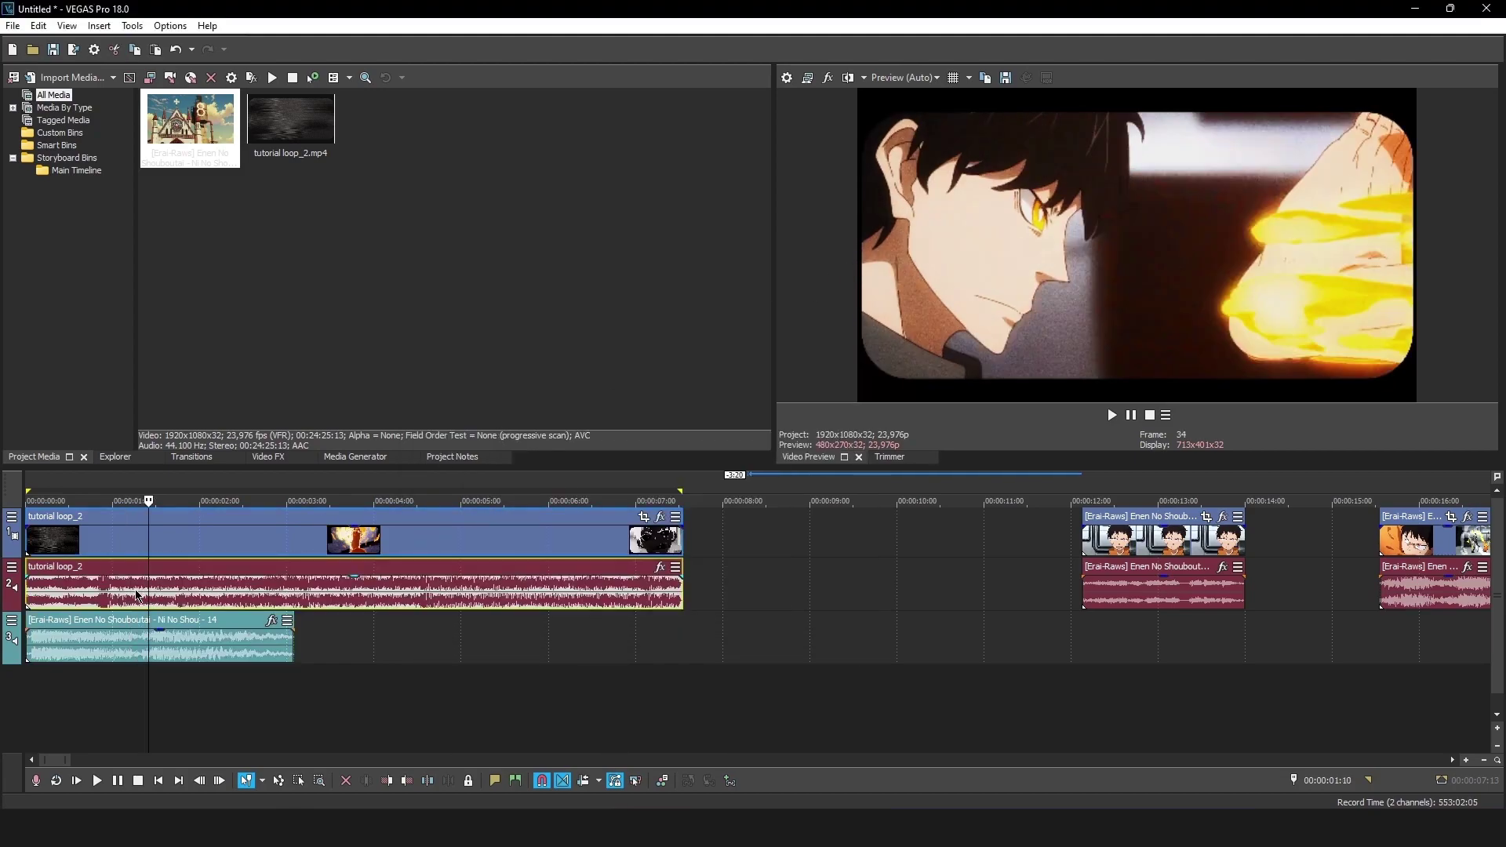
{"action": "right_click", "coordinate": [7, 573]}
{"action": "left_click", "coordinate": [173, 625]}
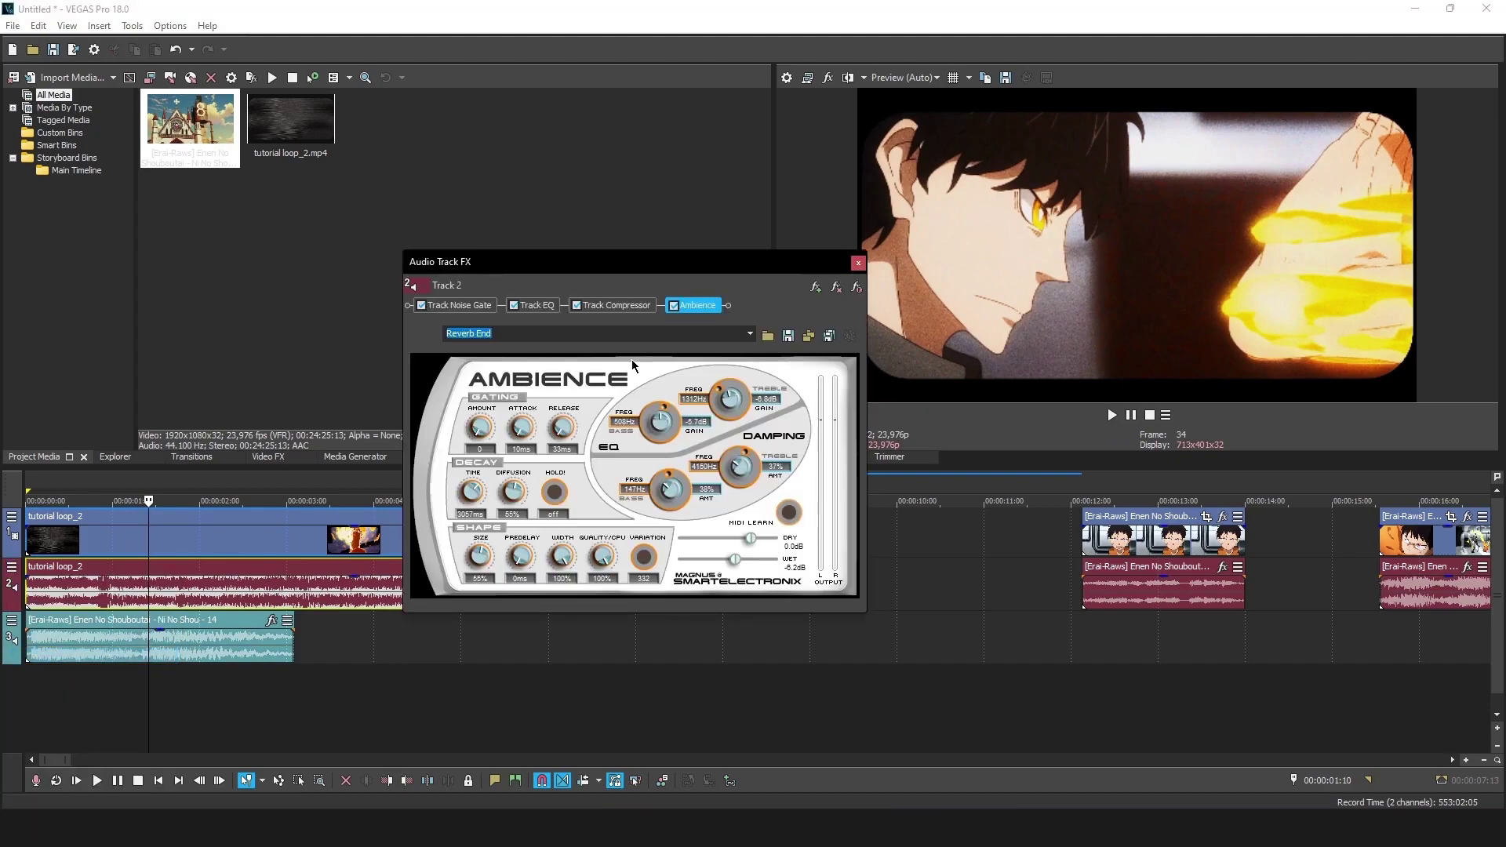
{"action": "left_click", "coordinate": [787, 335]}
{"action": "left_click", "coordinate": [841, 274]}
{"action": "left_click", "coordinate": [858, 263]}
- Load the VST preset file Reverb Tail Ambience Preset.fxp into track 3's Ambience effect
{"action": "left_click", "coordinate": [105, 645]}
{"action": "left_click", "coordinate": [11, 621]}
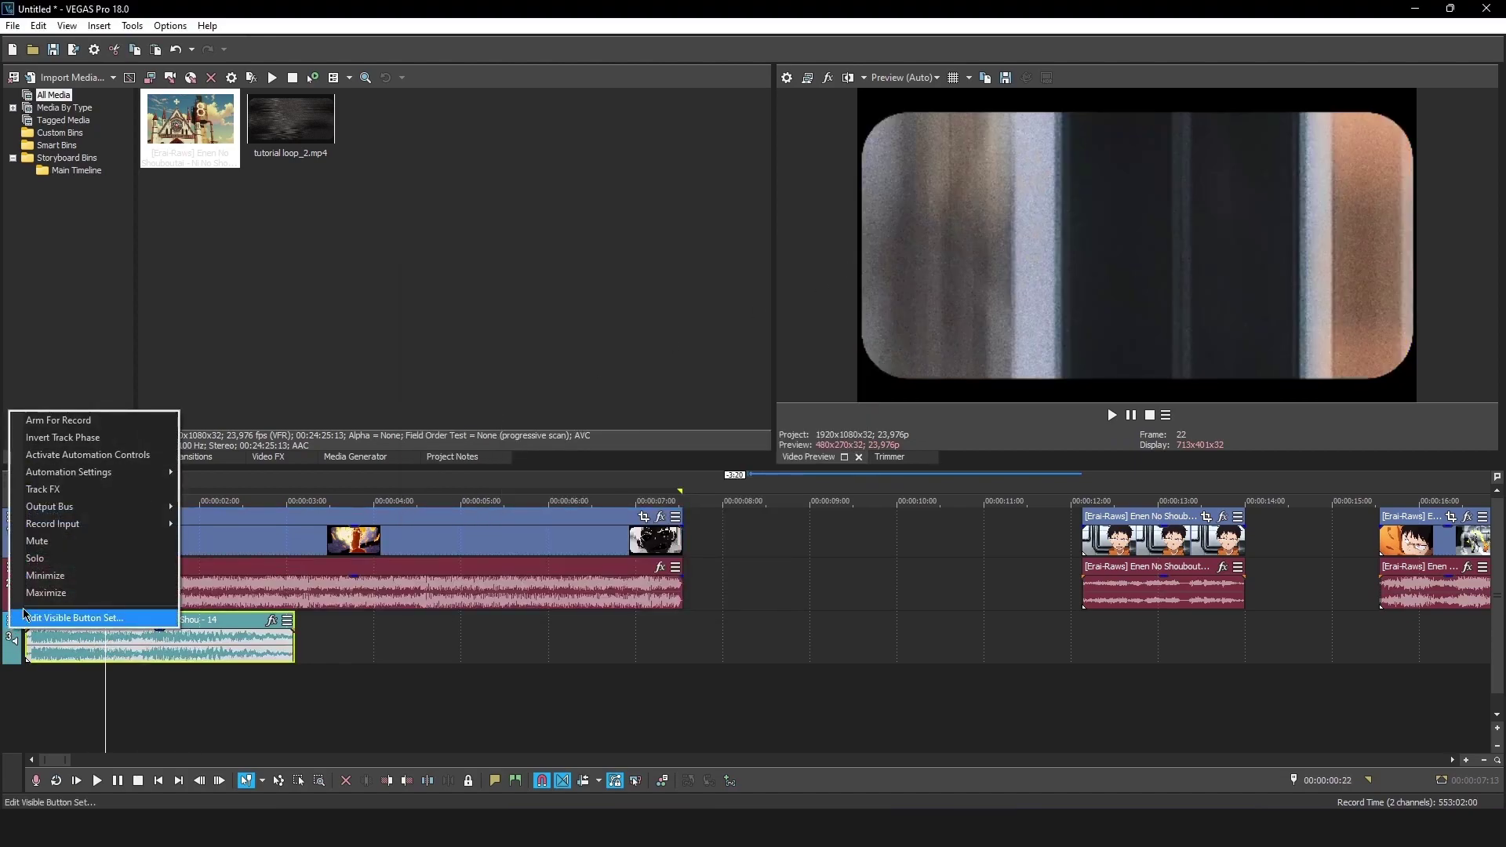
{"action": "left_click", "coordinate": [72, 491]}
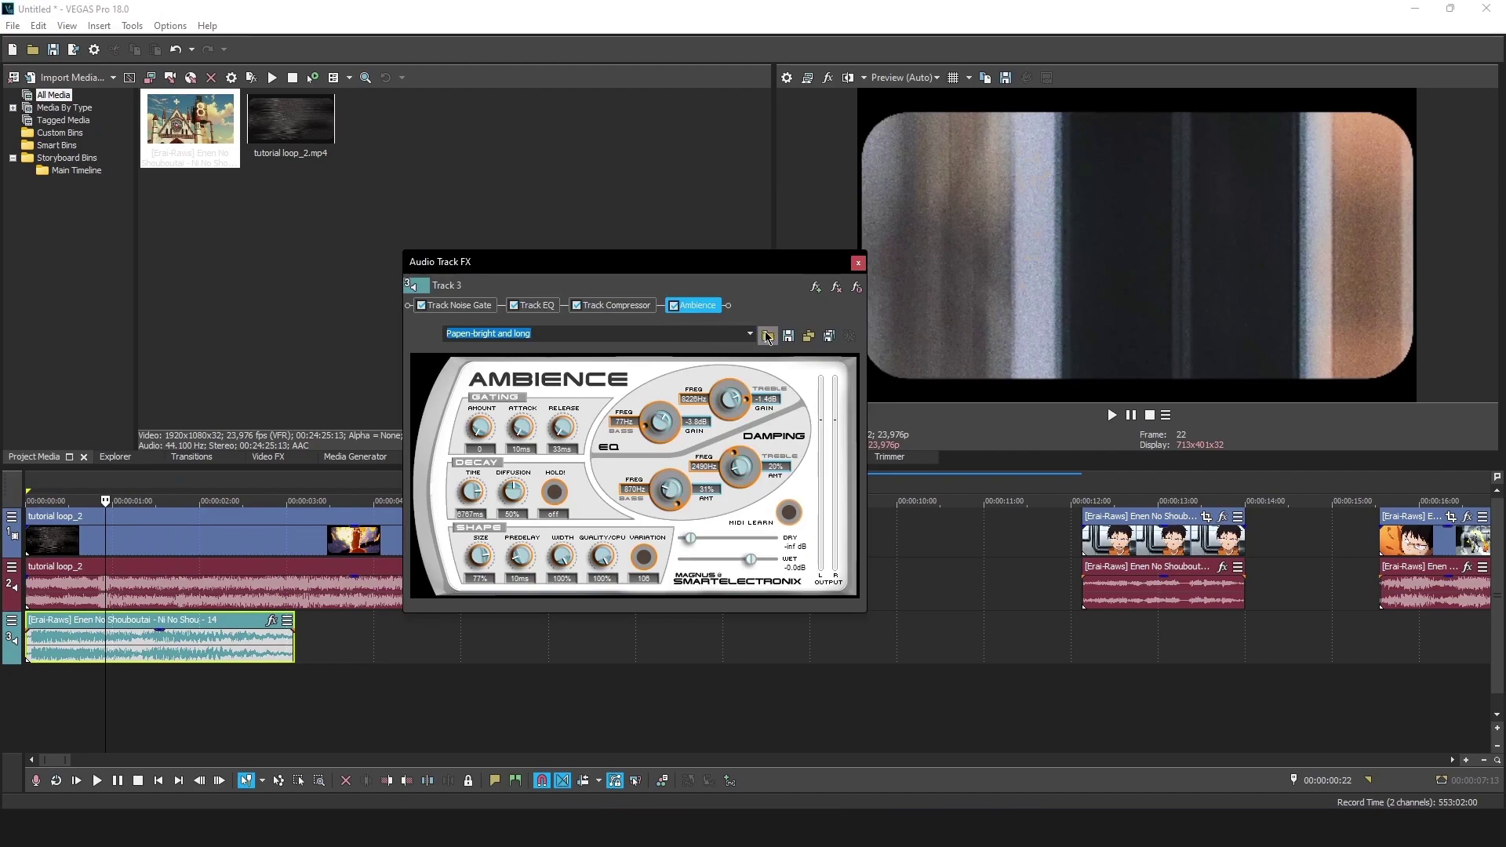
{"action": "left_click", "coordinate": [767, 337]}
{"action": "left_click", "coordinate": [561, 343]}
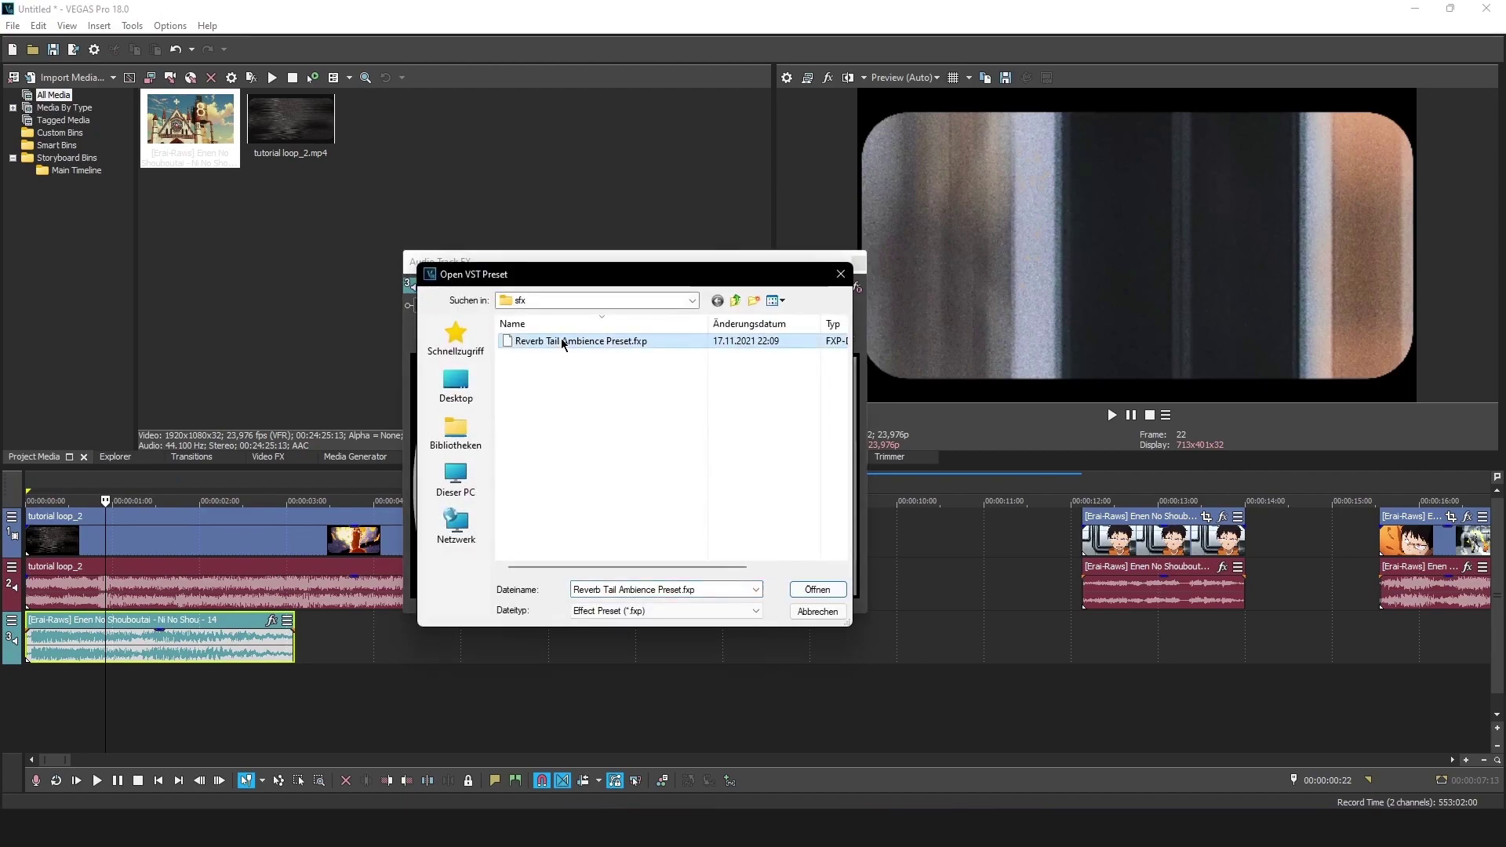
{"action": "right_click", "coordinate": [565, 341]}
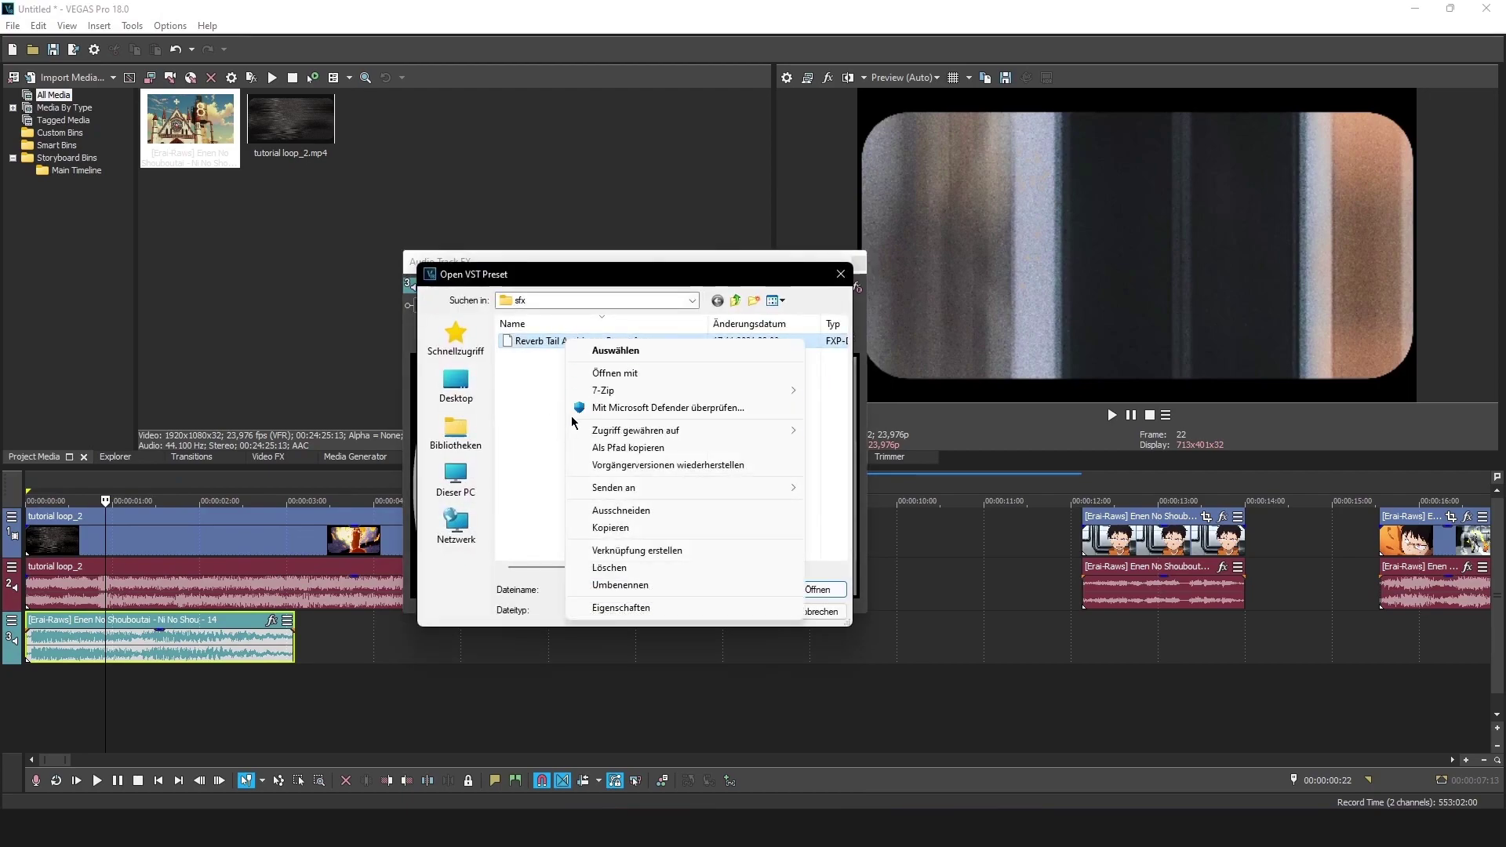
{"action": "left_click", "coordinate": [561, 424]}
{"action": "left_click", "coordinate": [561, 343]}
{"action": "left_click", "coordinate": [817, 589]}
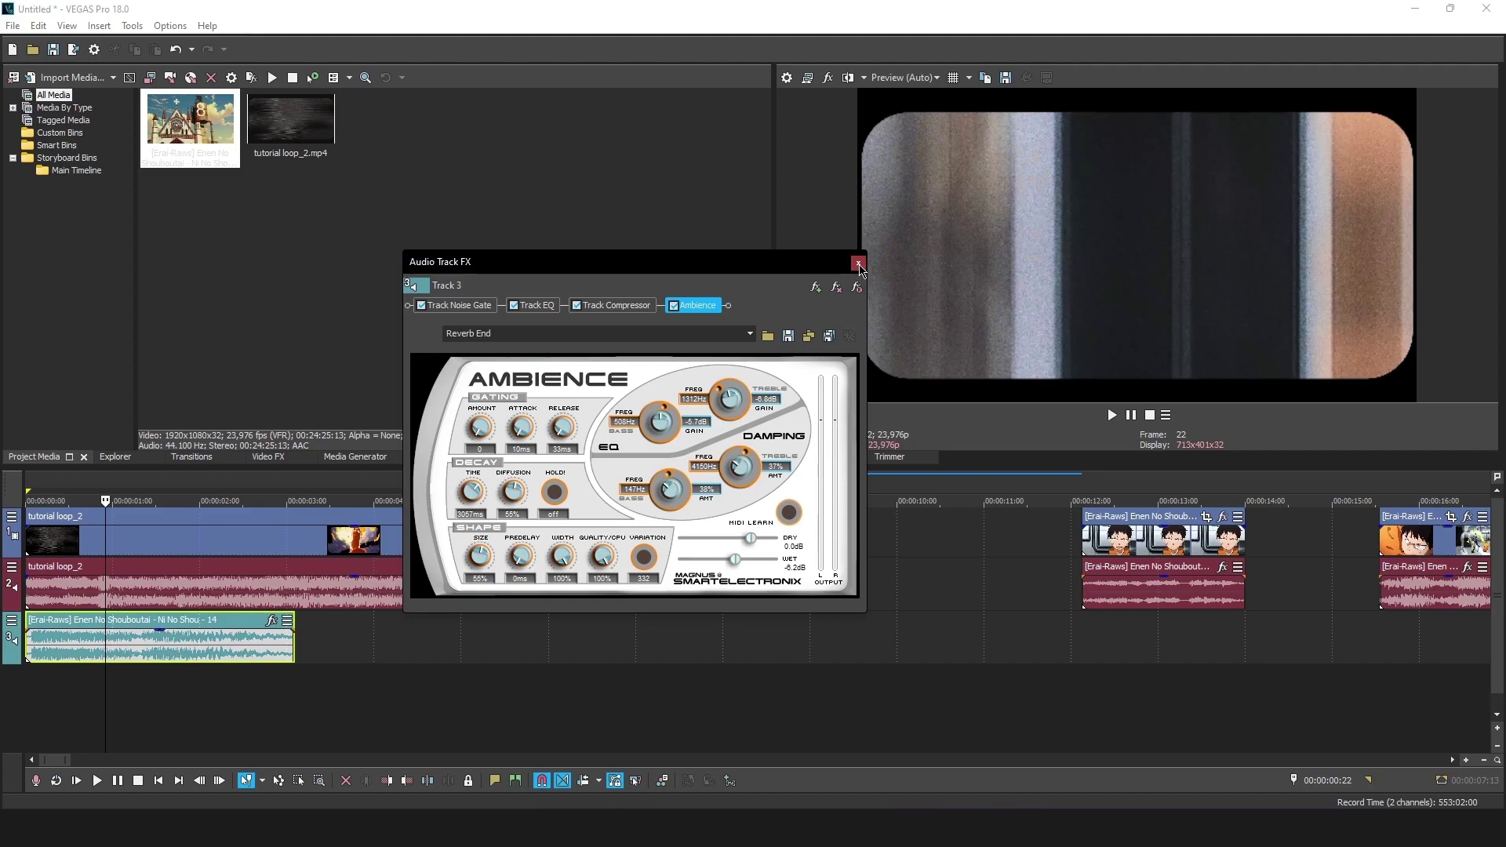
{"action": "left_click", "coordinate": [859, 264]}
{"action": "right_click", "coordinate": [143, 629]}
{"action": "left_click", "coordinate": [100, 648]}
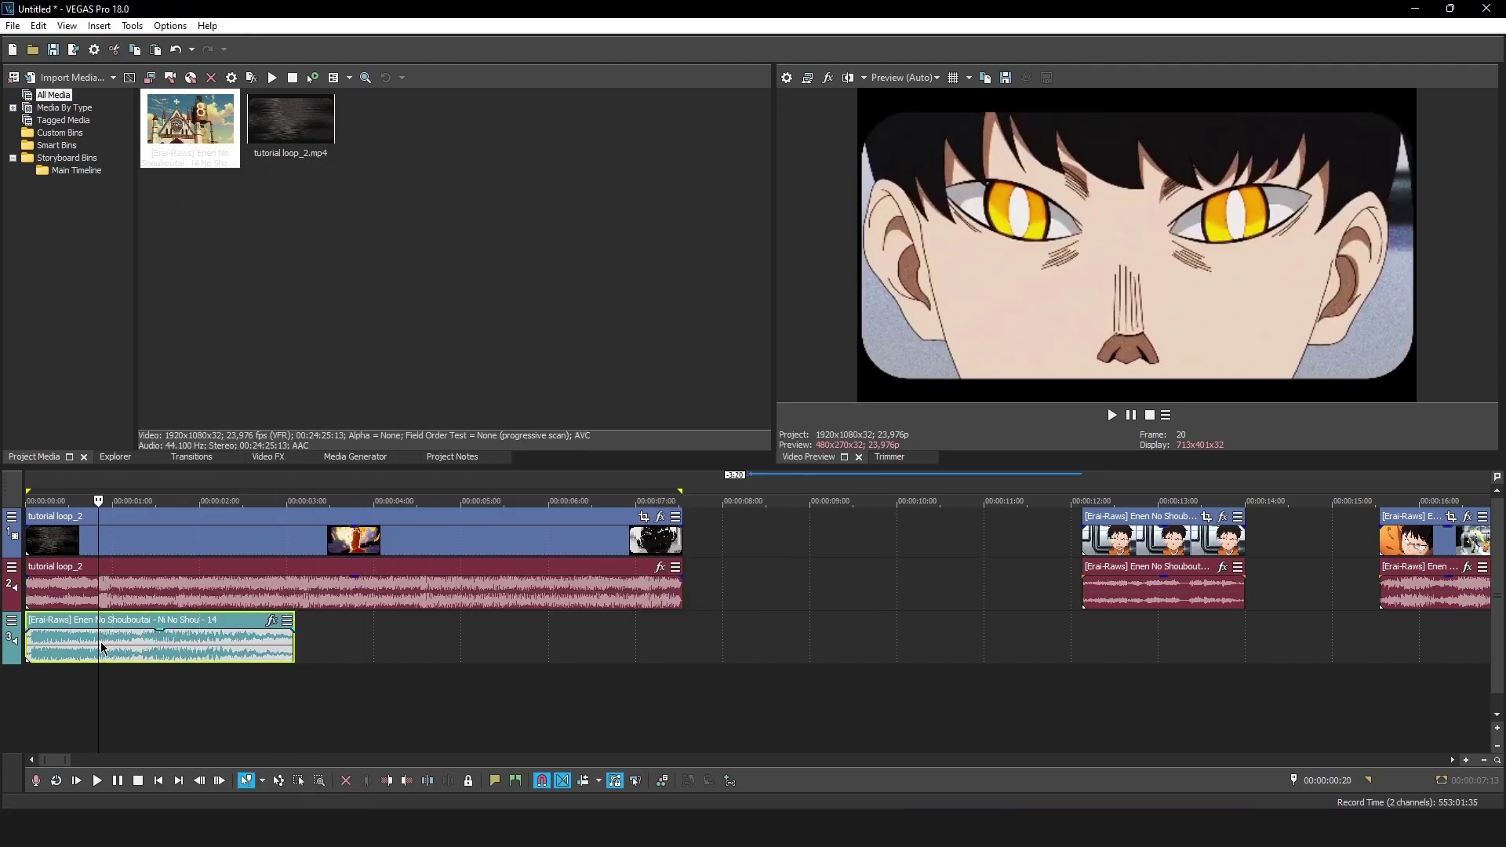
{"action": "right_click", "coordinate": [100, 648]}
{"action": "left_click", "coordinate": [65, 648]}
{"action": "left_click", "coordinate": [87, 649]}
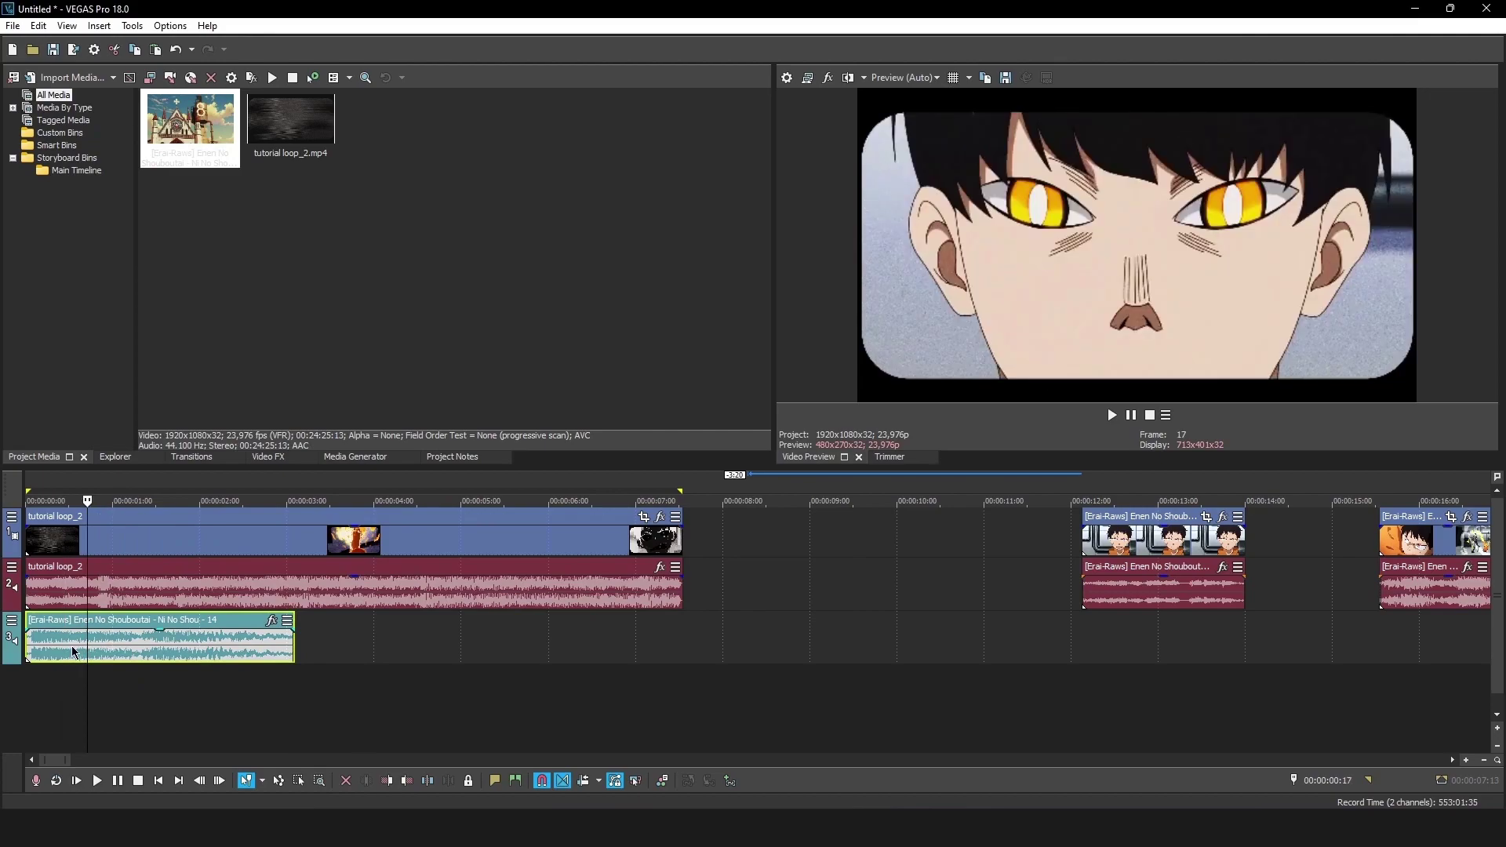
{"action": "left_click", "coordinate": [32, 650]}
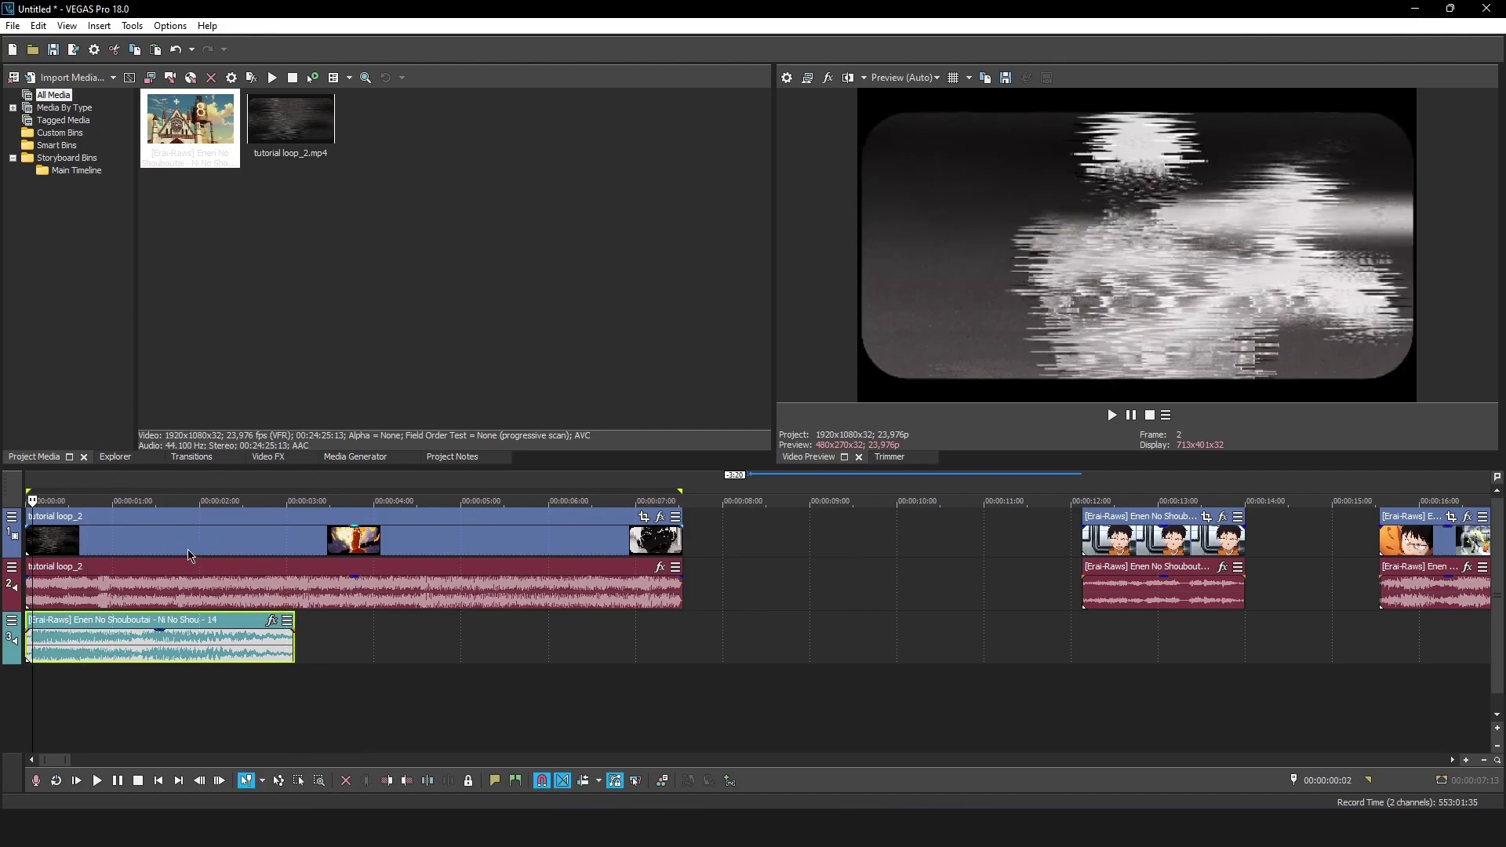
- Try to save track 3's Ambience settings as a VST preset named "ambience reverb" directly in Dieser PC
{"action": "right_click", "coordinate": [6, 631]}
{"action": "left_click", "coordinate": [68, 497]}
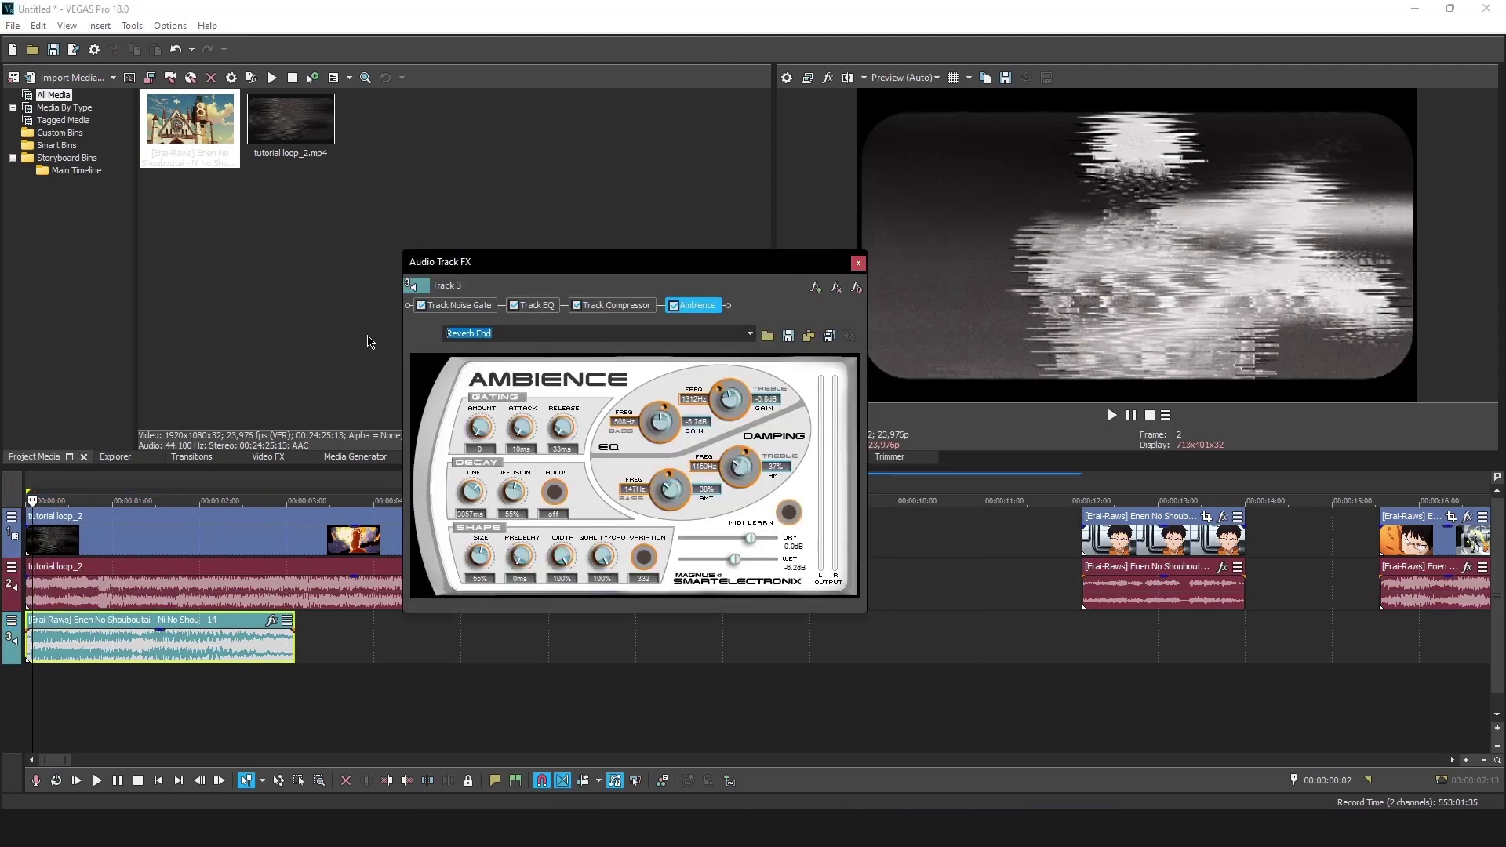
{"action": "type", "text": "A"}
{"action": "left_click", "coordinate": [797, 342]}
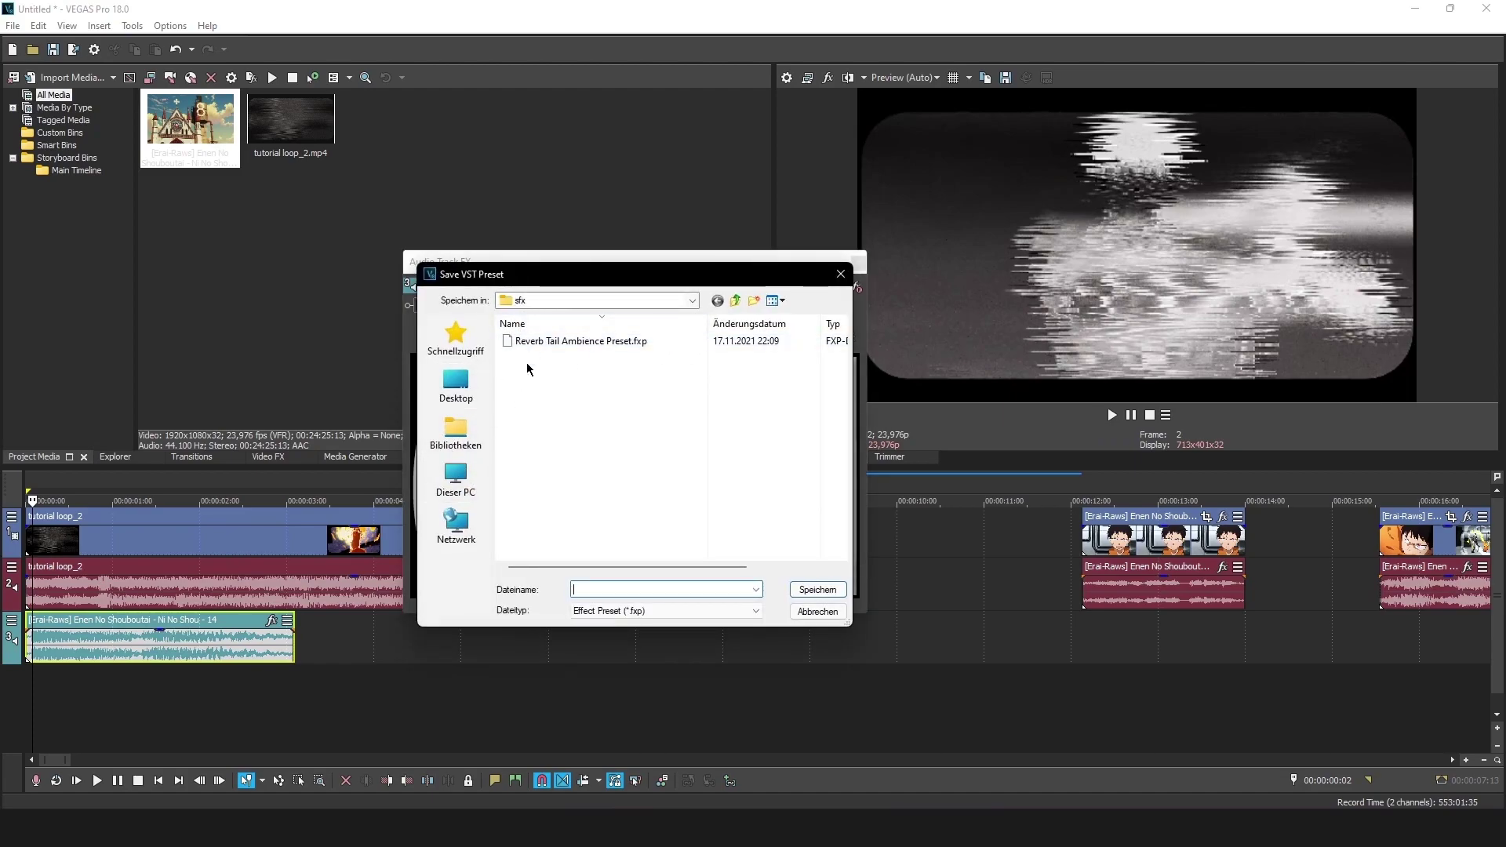
{"action": "left_click", "coordinate": [452, 447]}
{"action": "left_click", "coordinate": [456, 477]}
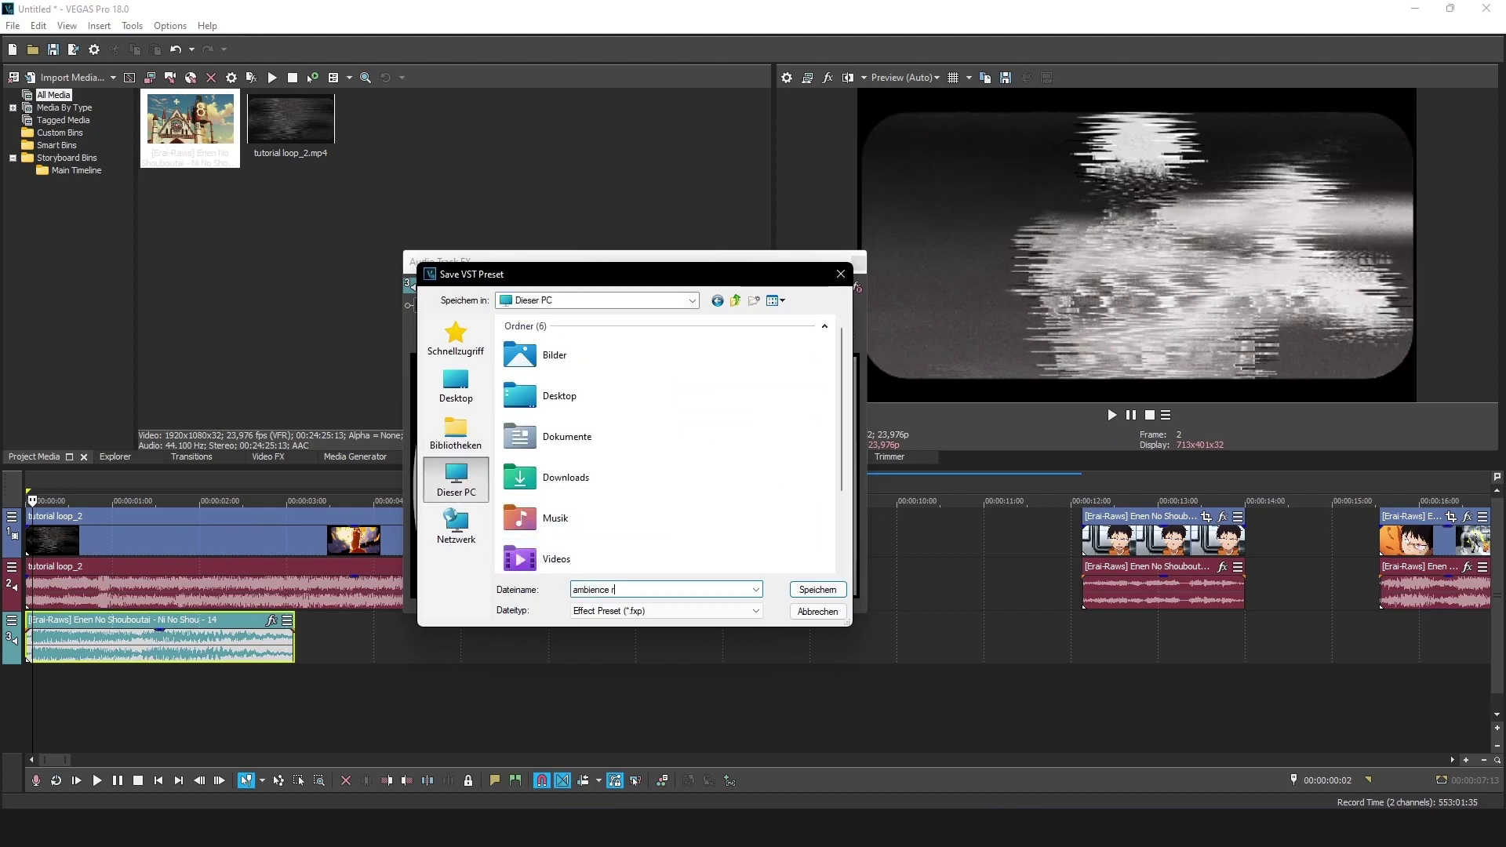
{"action": "left_click", "coordinate": [839, 585]}
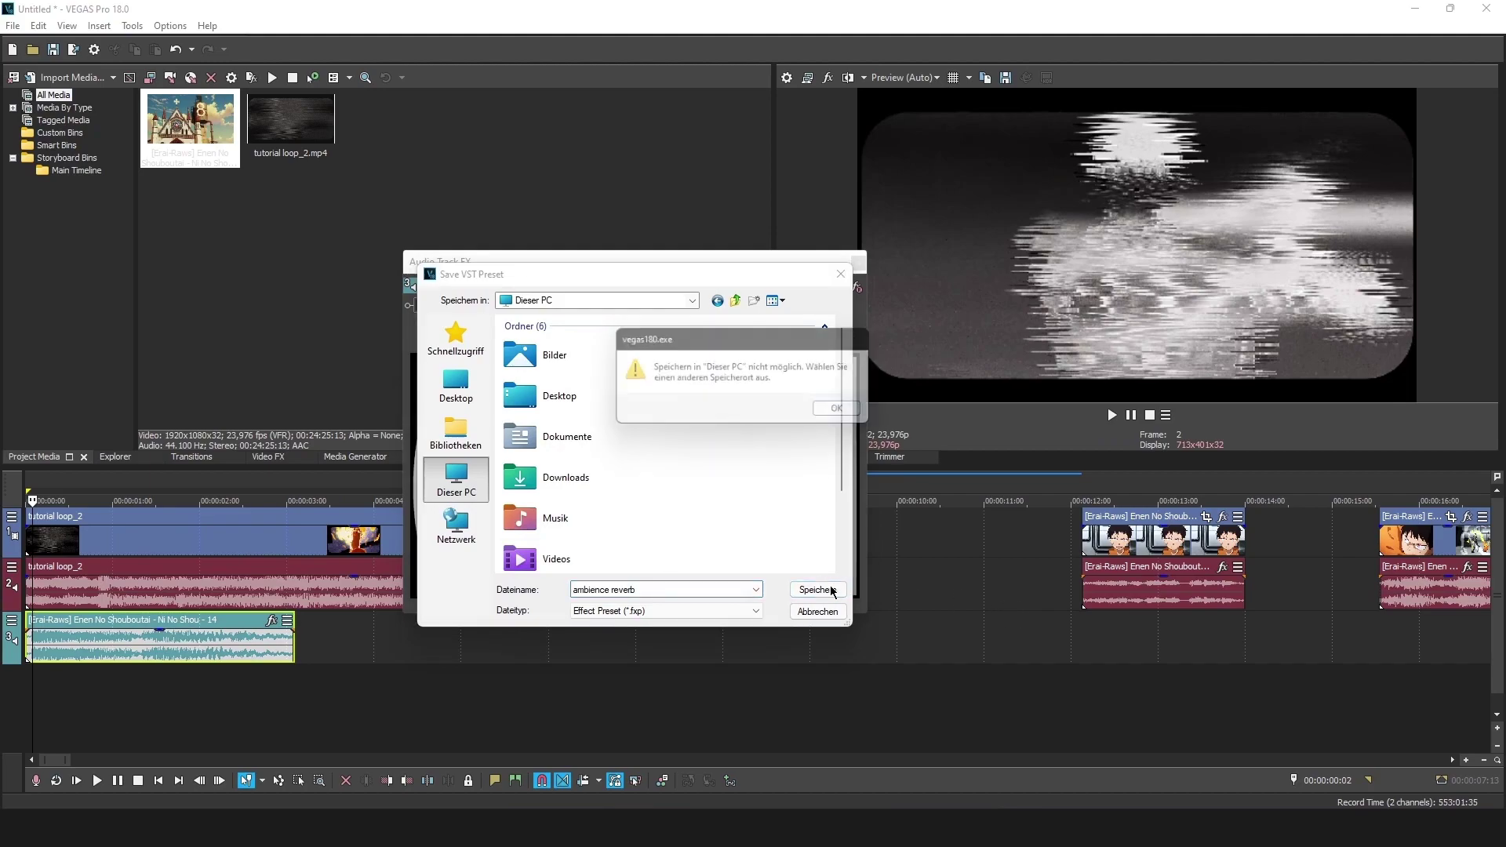
{"action": "left_click", "coordinate": [847, 413]}
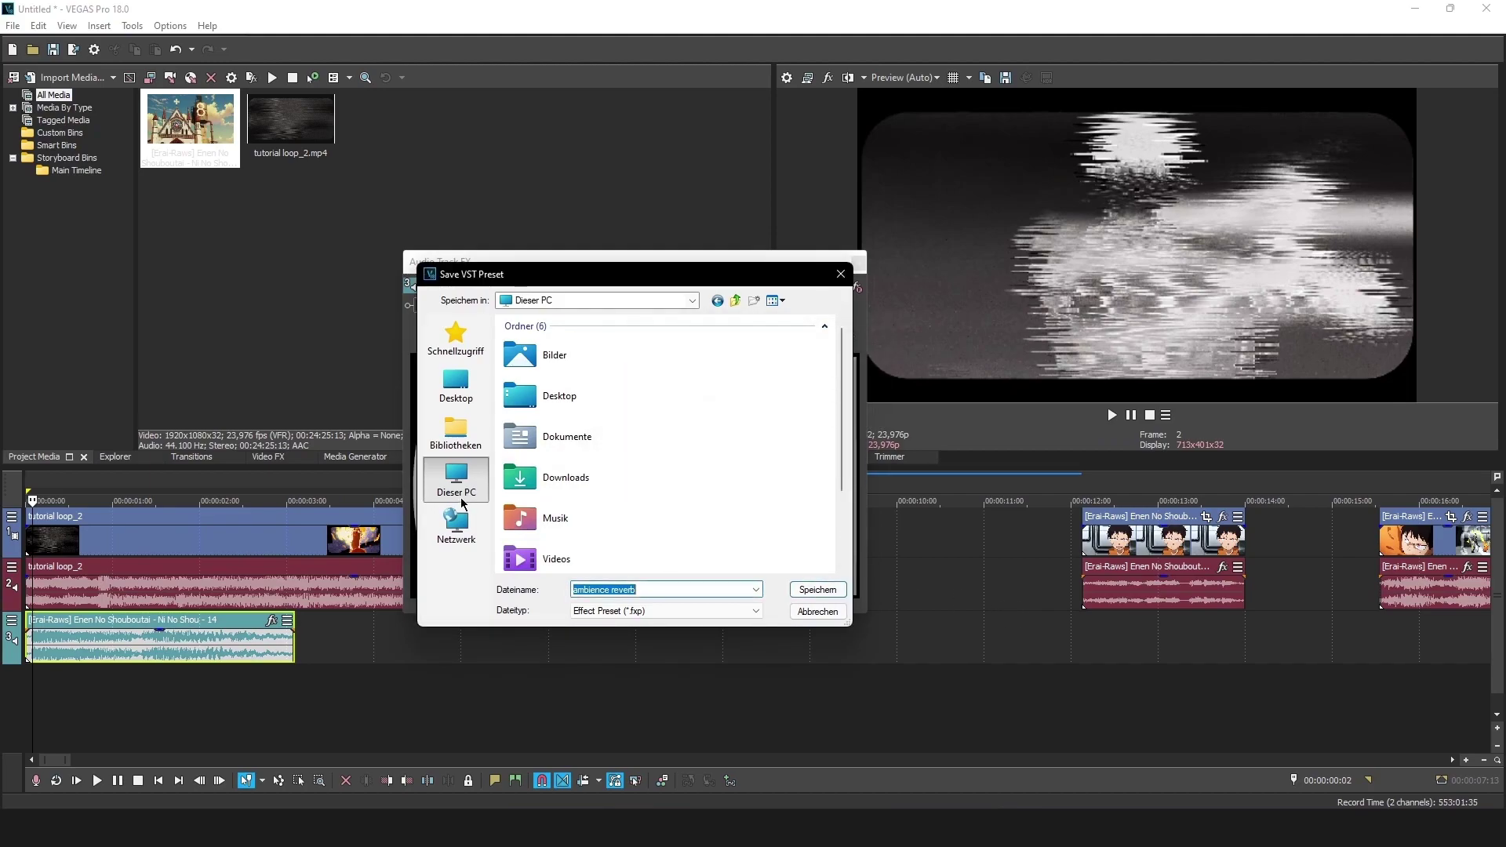
- Create a folder named "ambience" in the Dokumente library from the preset save dialog
{"action": "left_click", "coordinate": [455, 432]}
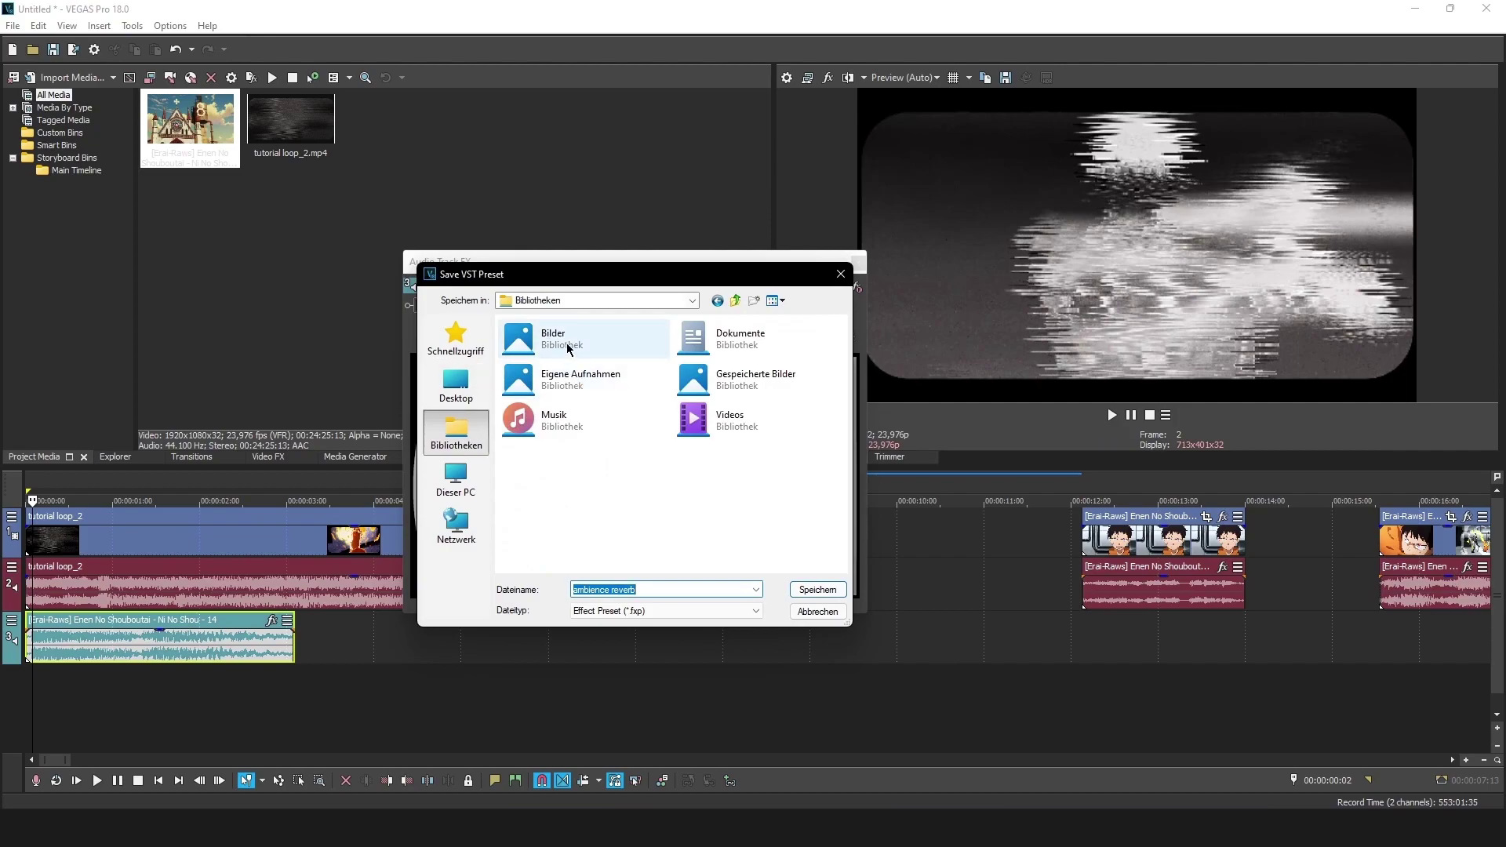
{"action": "double_click", "coordinate": [775, 346]}
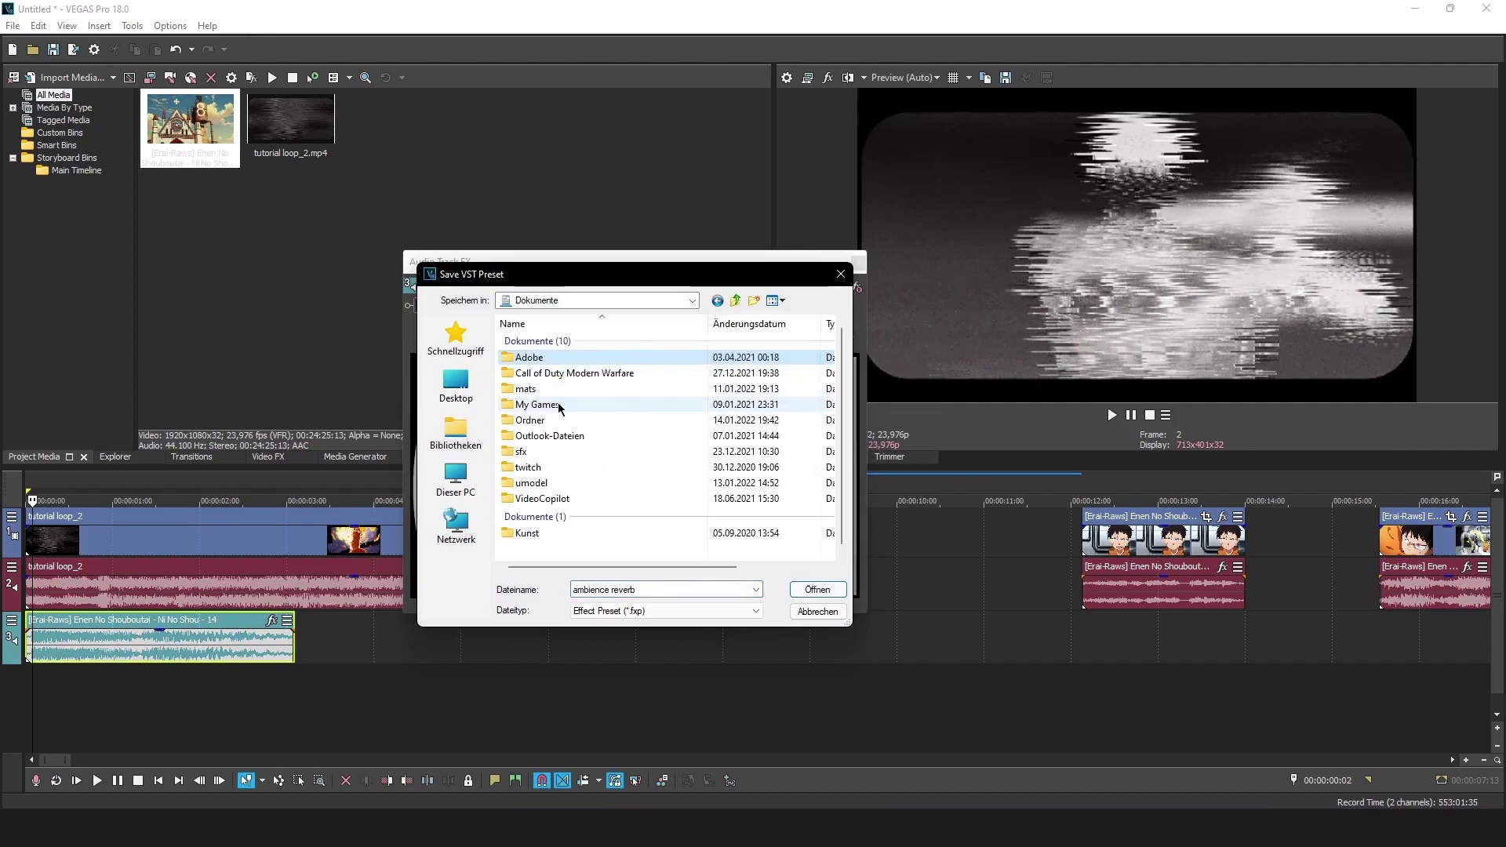
{"action": "right_click", "coordinate": [538, 544]}
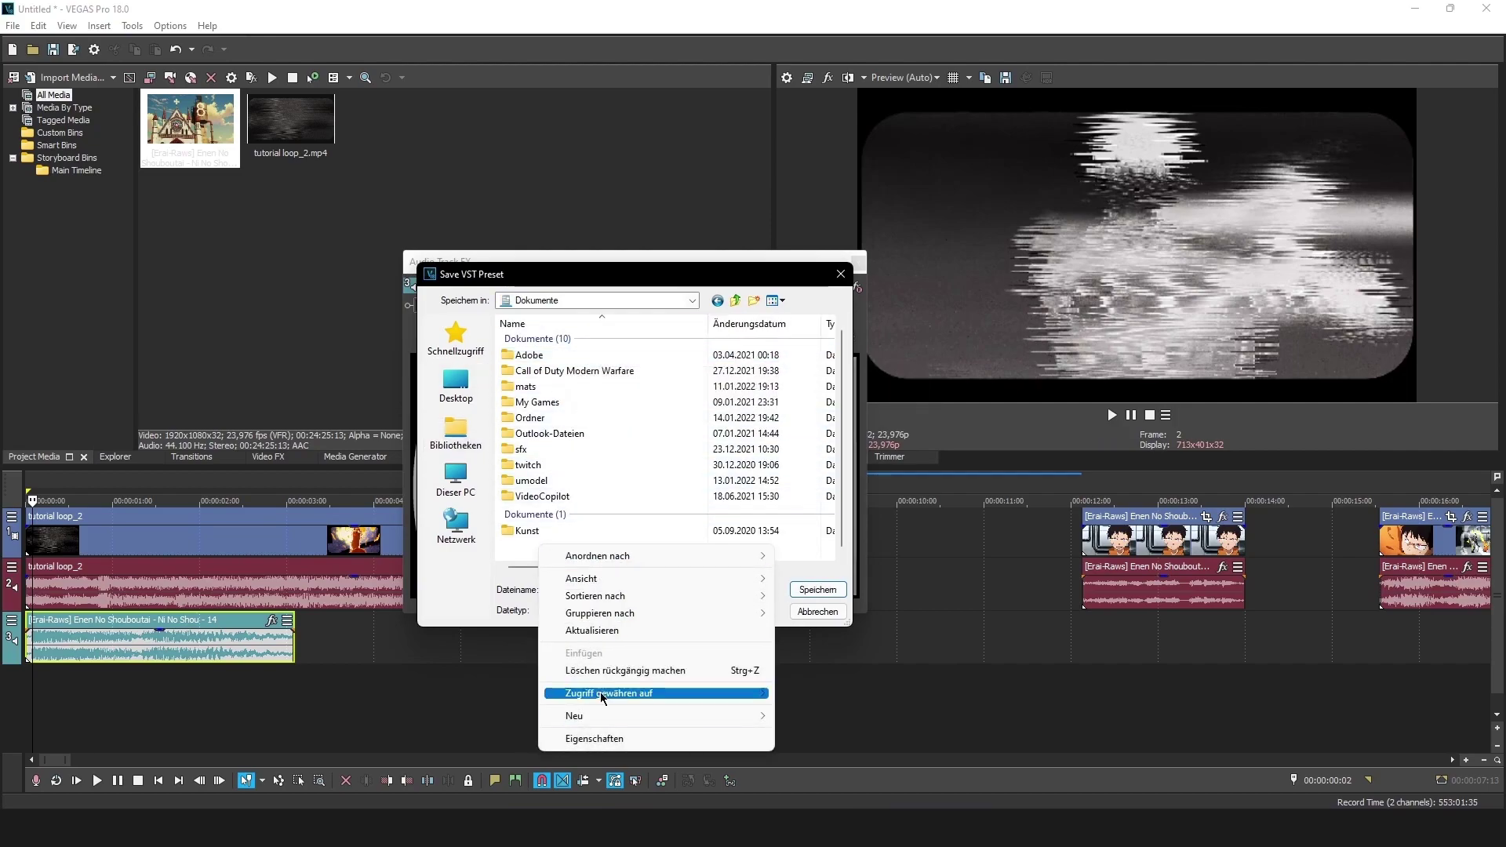
{"action": "mouse_move", "coordinate": [646, 716]}
{"action": "left_click", "coordinate": [826, 553]}
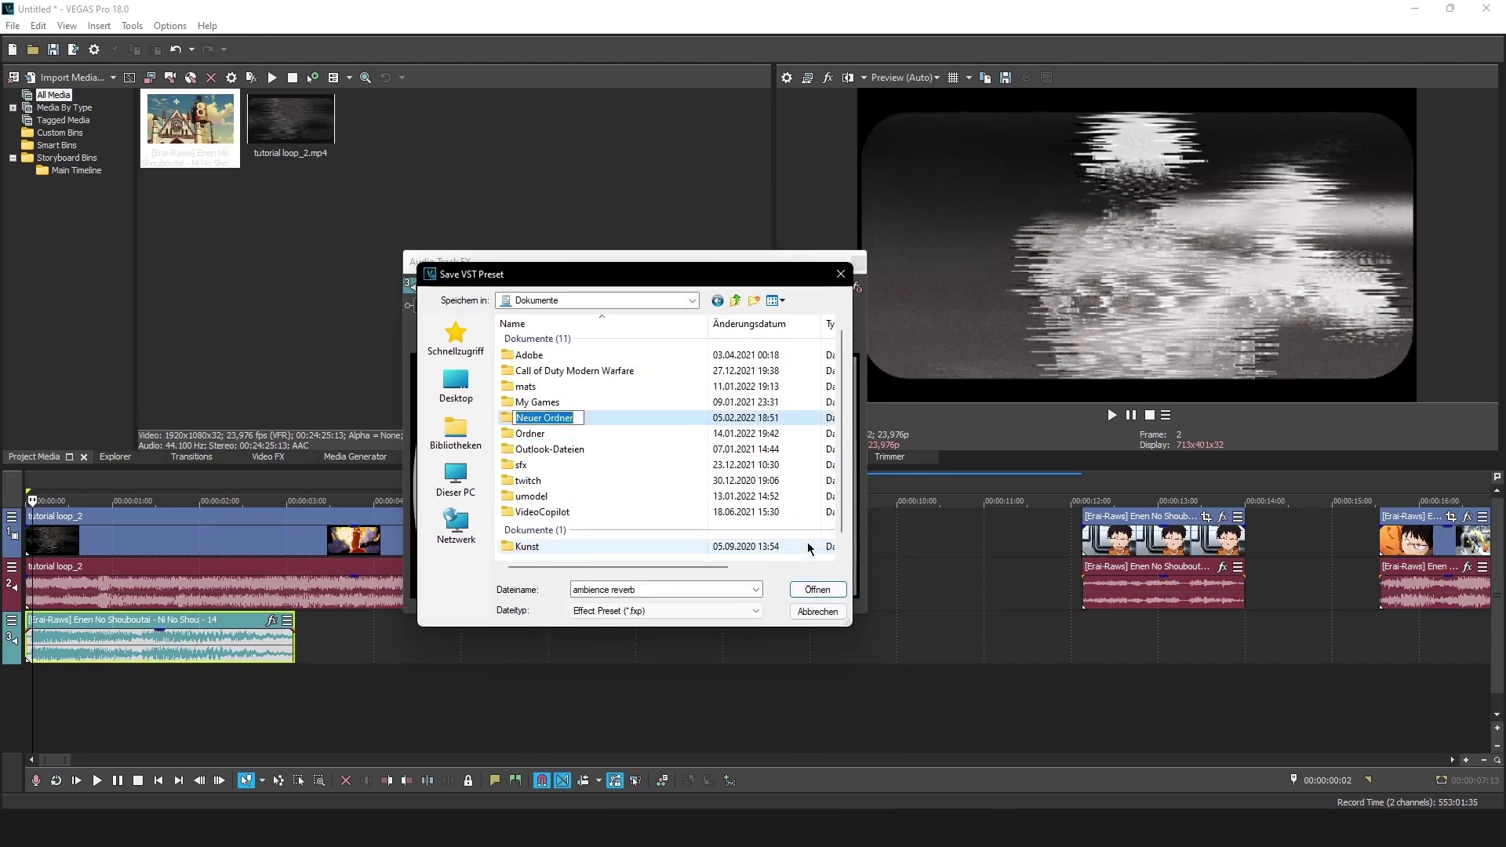
{"action": "type", "text": "ambience"}
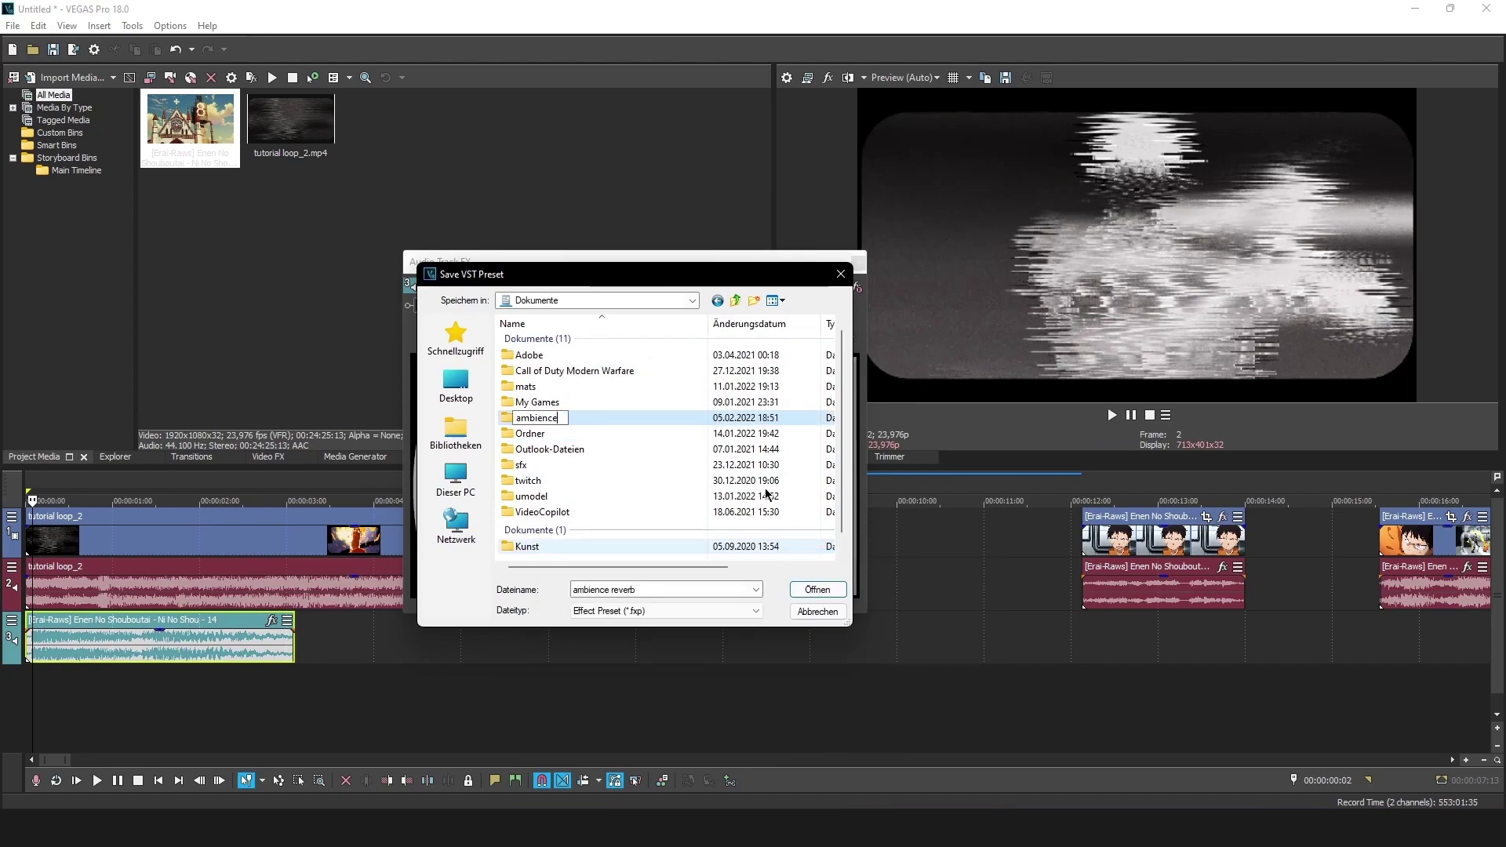
{"action": "key", "text": "Return"}
- Save track 3's Ambience settings as the VST preset "ambience reverb" inside the ambience folder and close the effects window
{"action": "double_click", "coordinate": [562, 372]}
{"action": "left_click", "coordinate": [827, 589]}
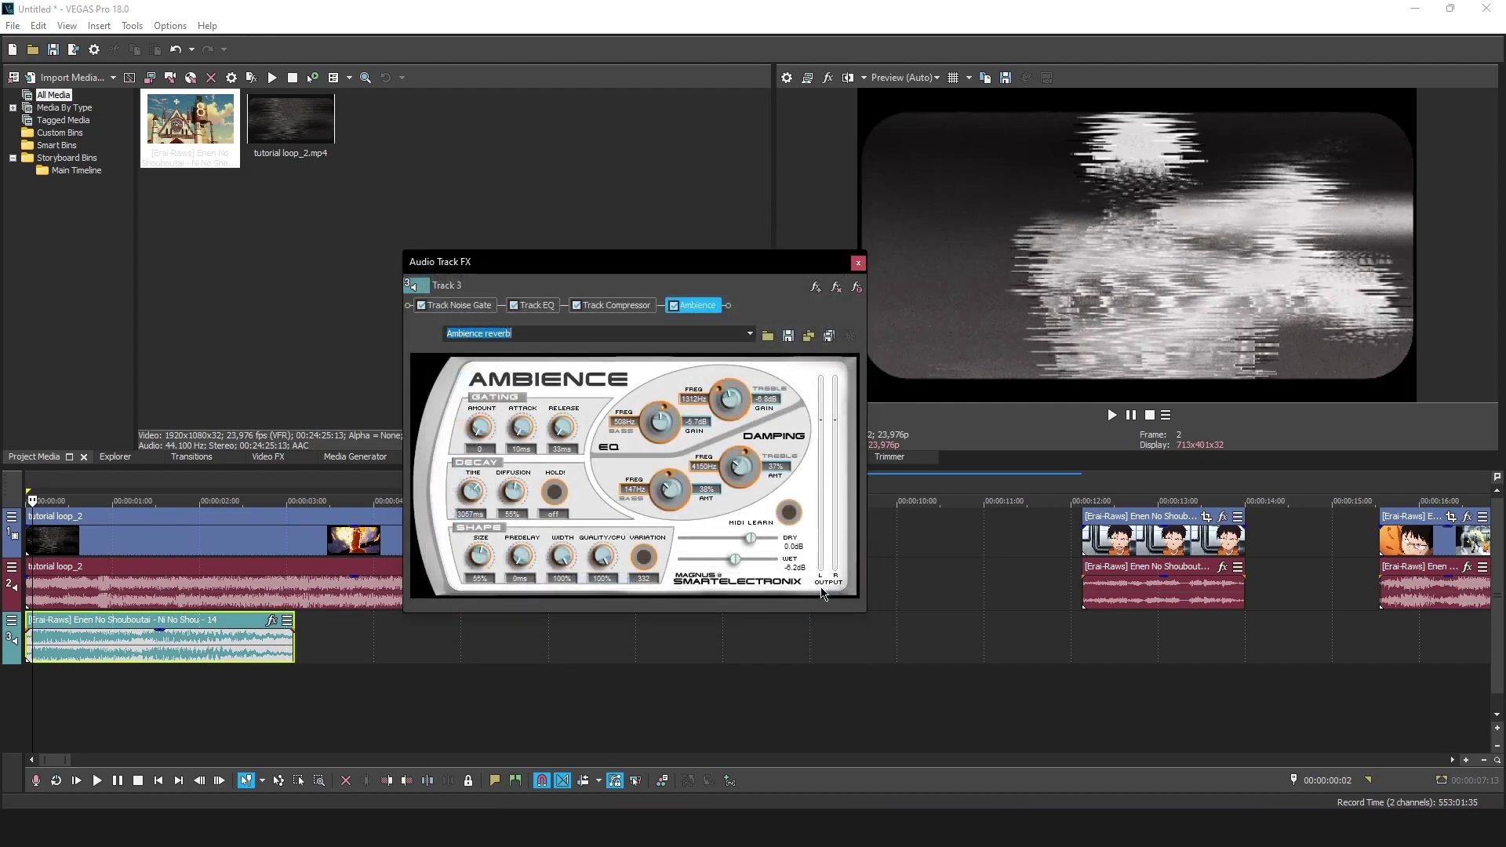
{"action": "left_click", "coordinate": [859, 260]}
- Load the VST preset file ambience reverb.fxp into track 2's Ambience effect and close the effects window
{"action": "left_click", "coordinate": [119, 534]}
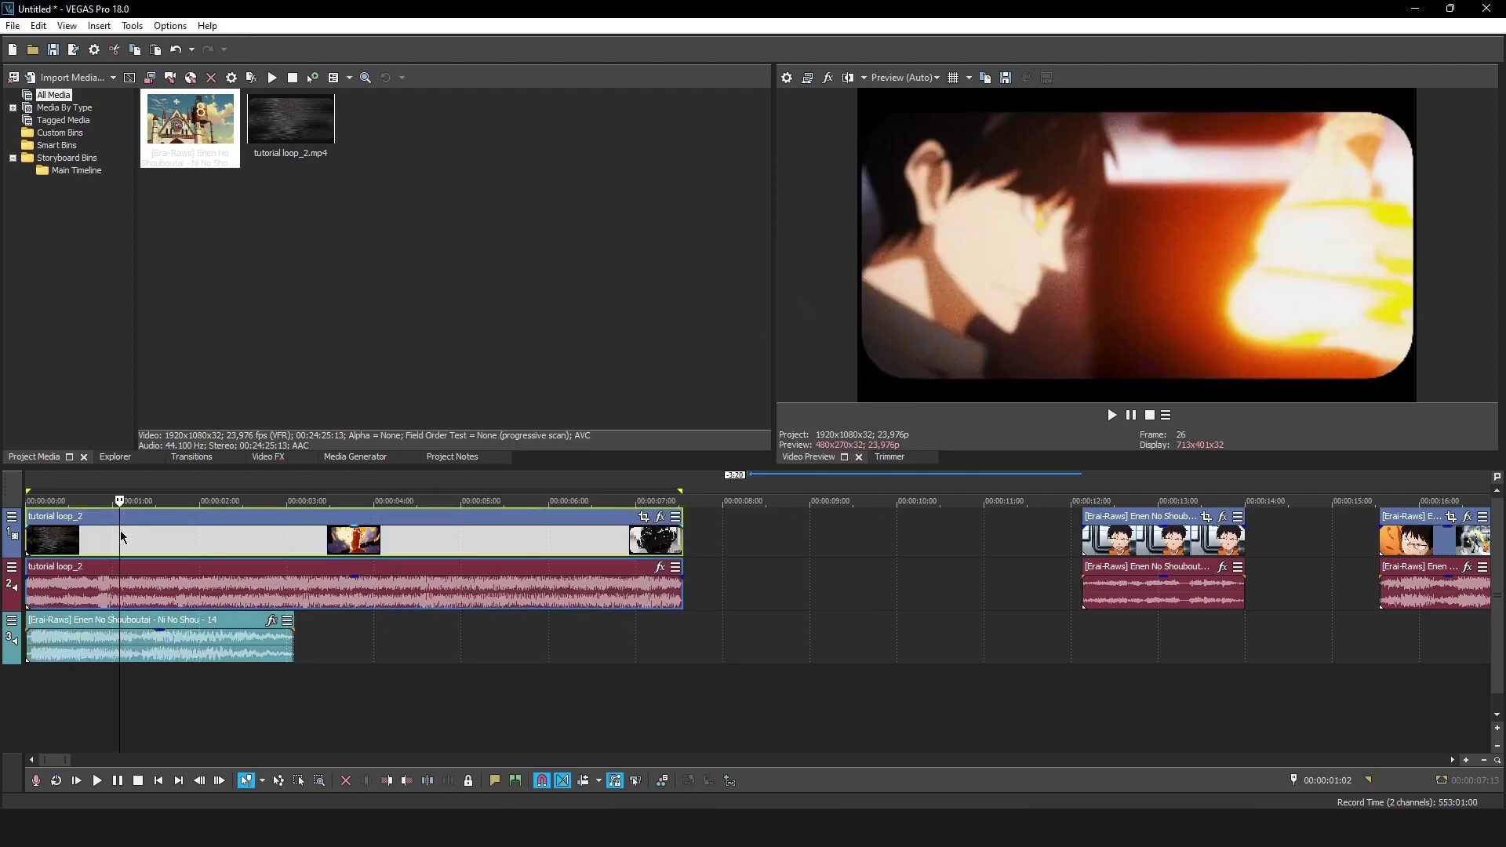
{"action": "left_click", "coordinate": [109, 589]}
{"action": "left_click", "coordinate": [11, 567]}
{"action": "left_click", "coordinate": [56, 658]}
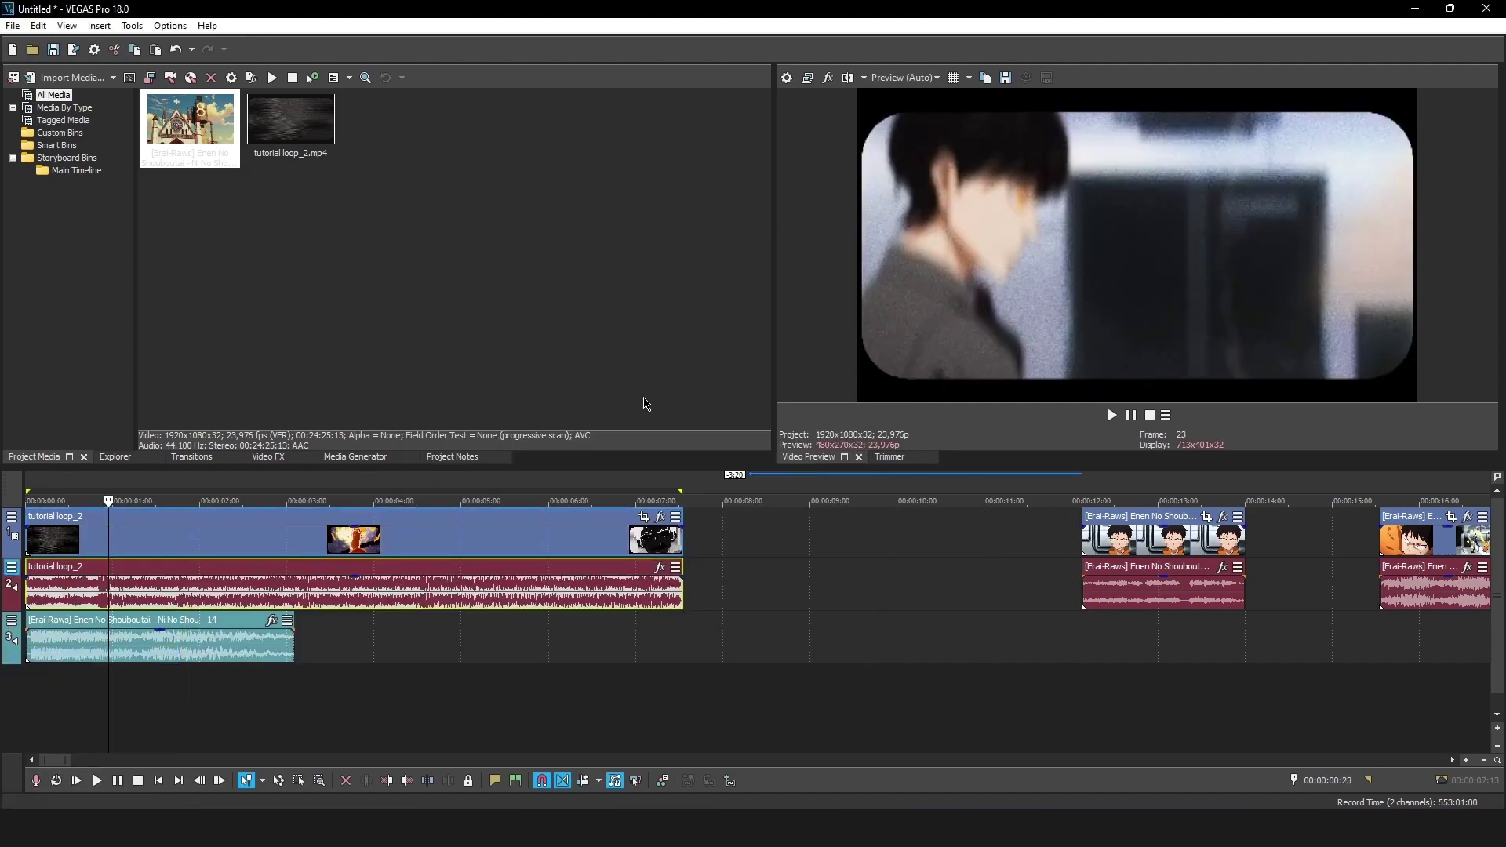
{"action": "left_click", "coordinate": [765, 335]}
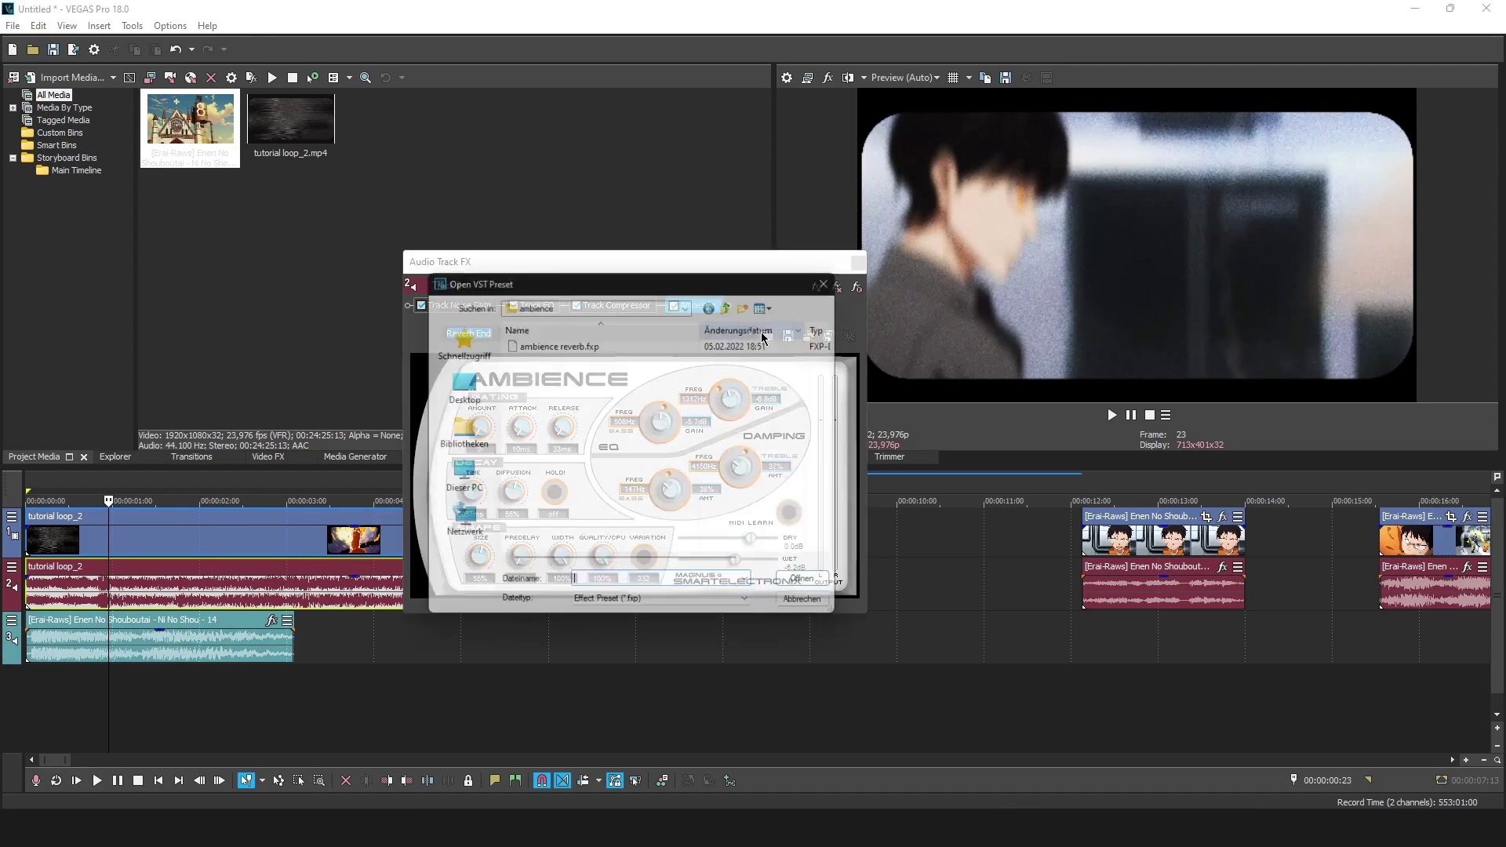
{"action": "double_click", "coordinate": [549, 343]}
{"action": "left_click", "coordinate": [858, 263]}
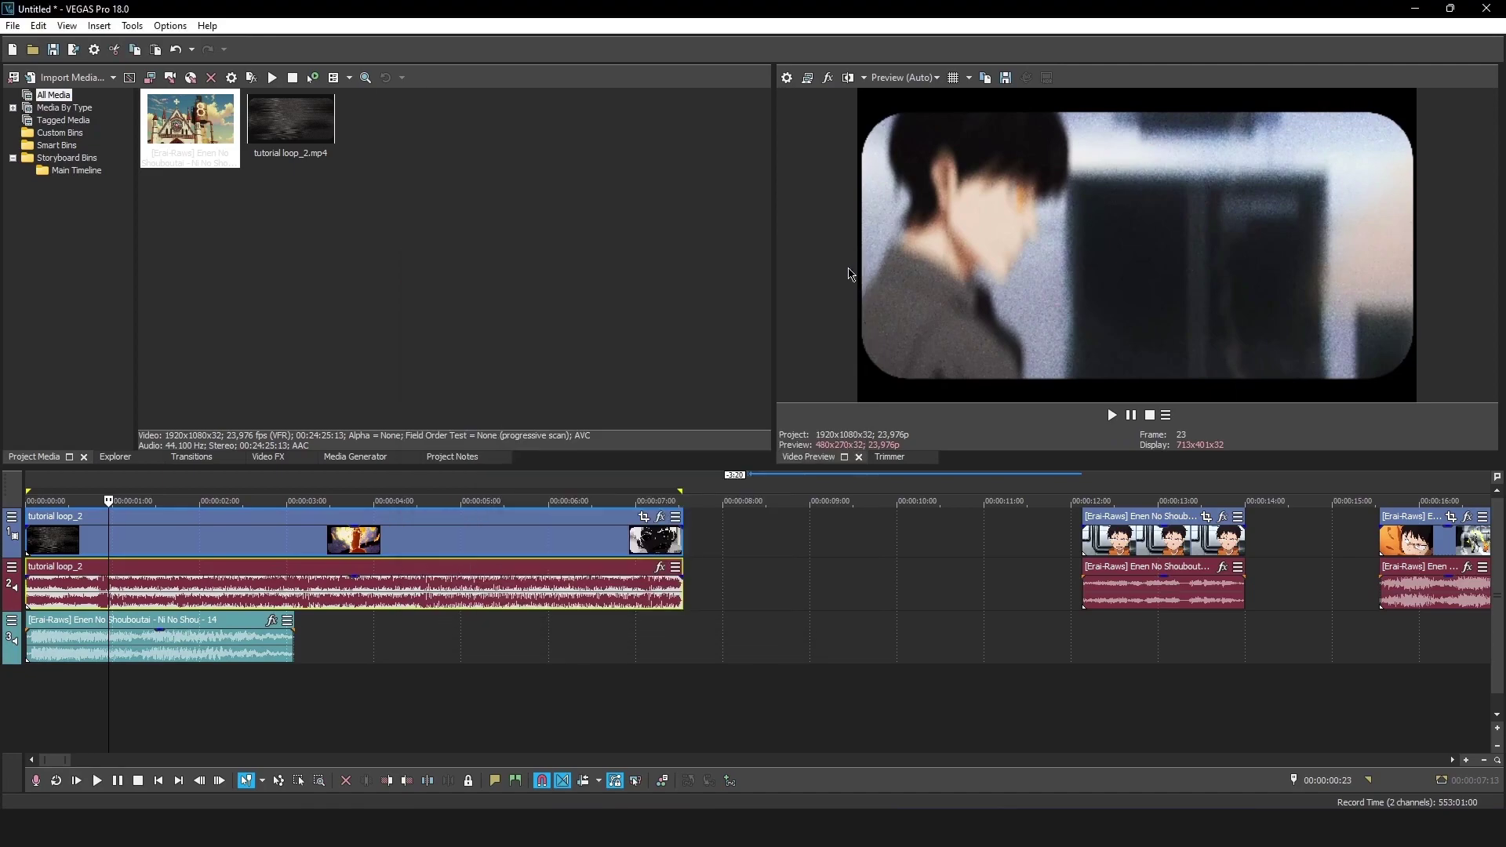
{"action": "left_click", "coordinate": [12, 567]}
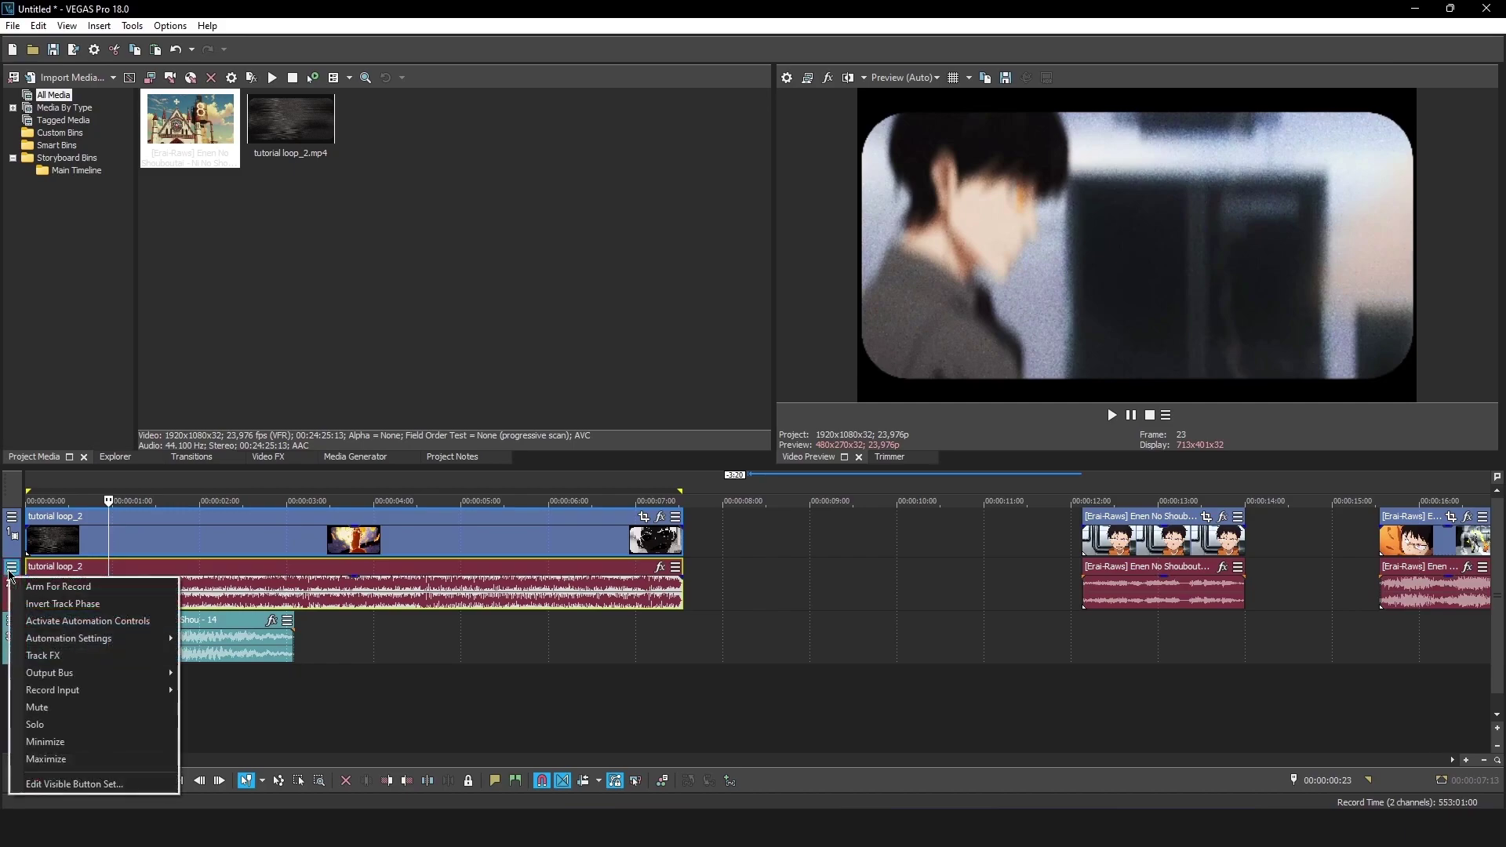
{"action": "left_click", "coordinate": [46, 655]}
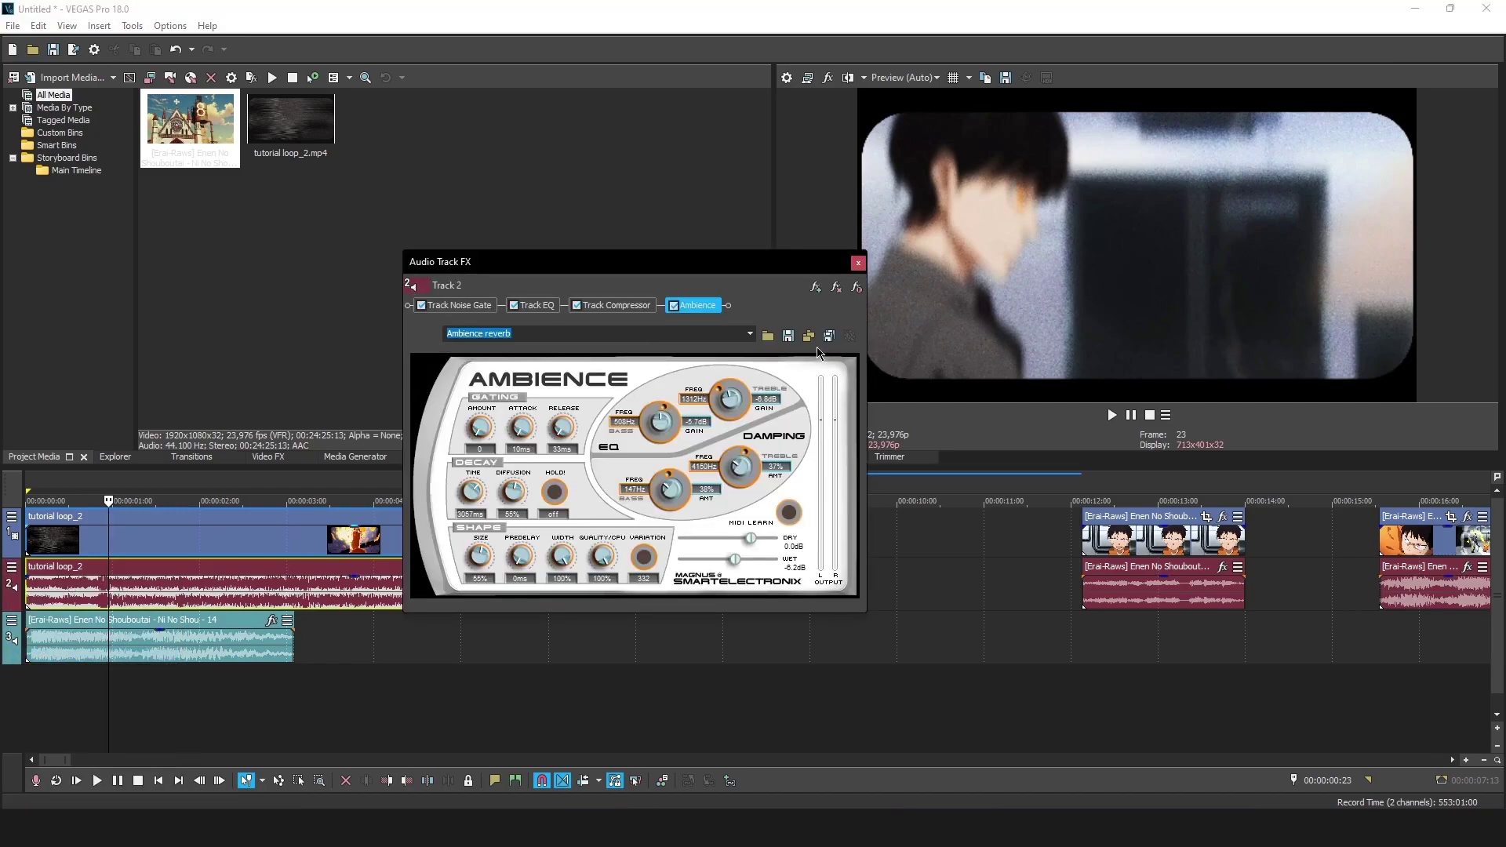
{"action": "left_click", "coordinate": [788, 336]}
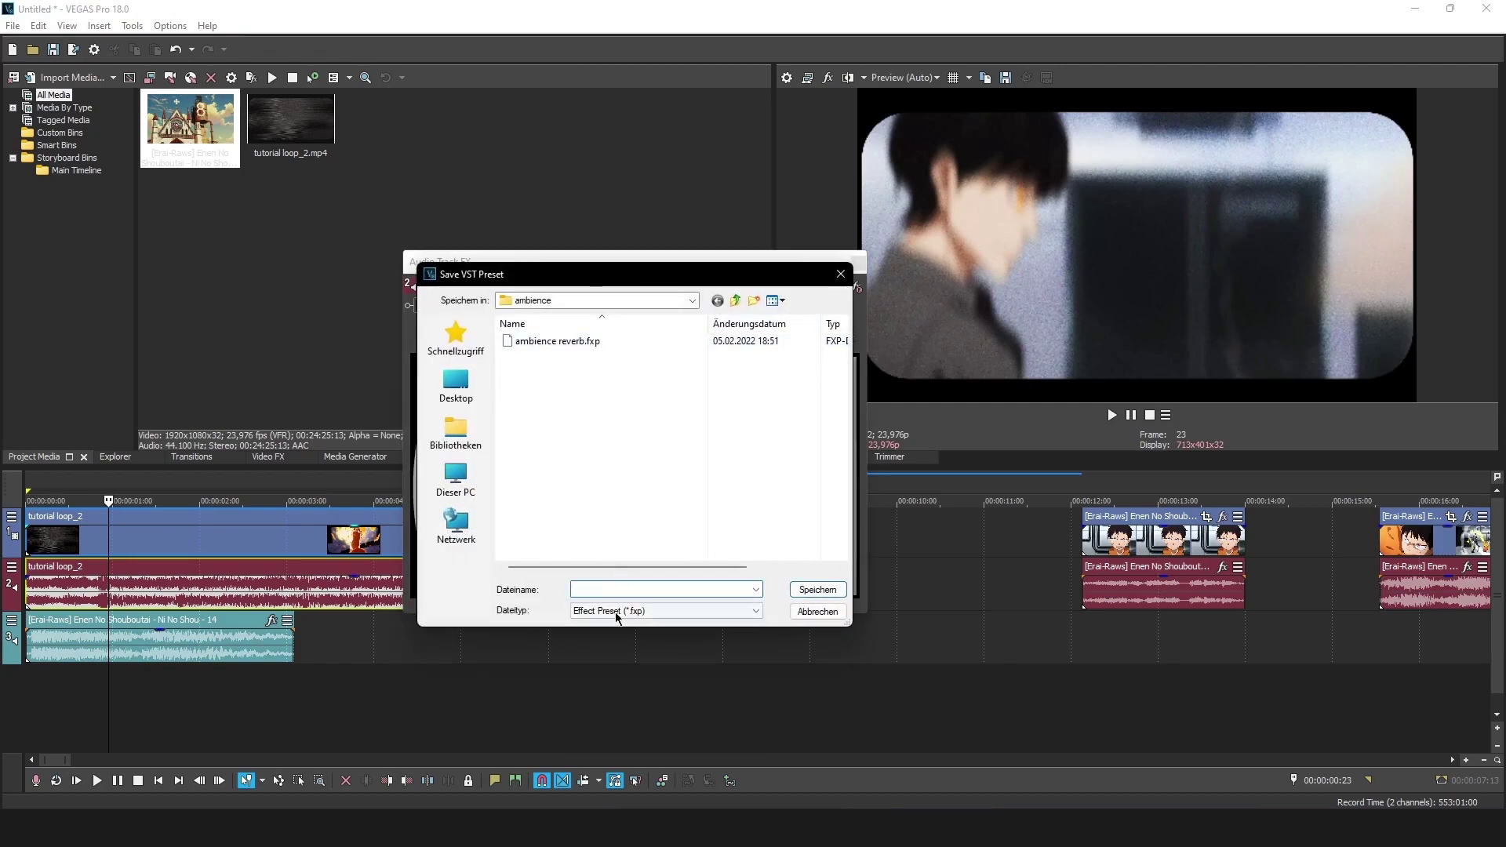
{"action": "type", "text": "asd"}
{"action": "left_click", "coordinate": [829, 610]}
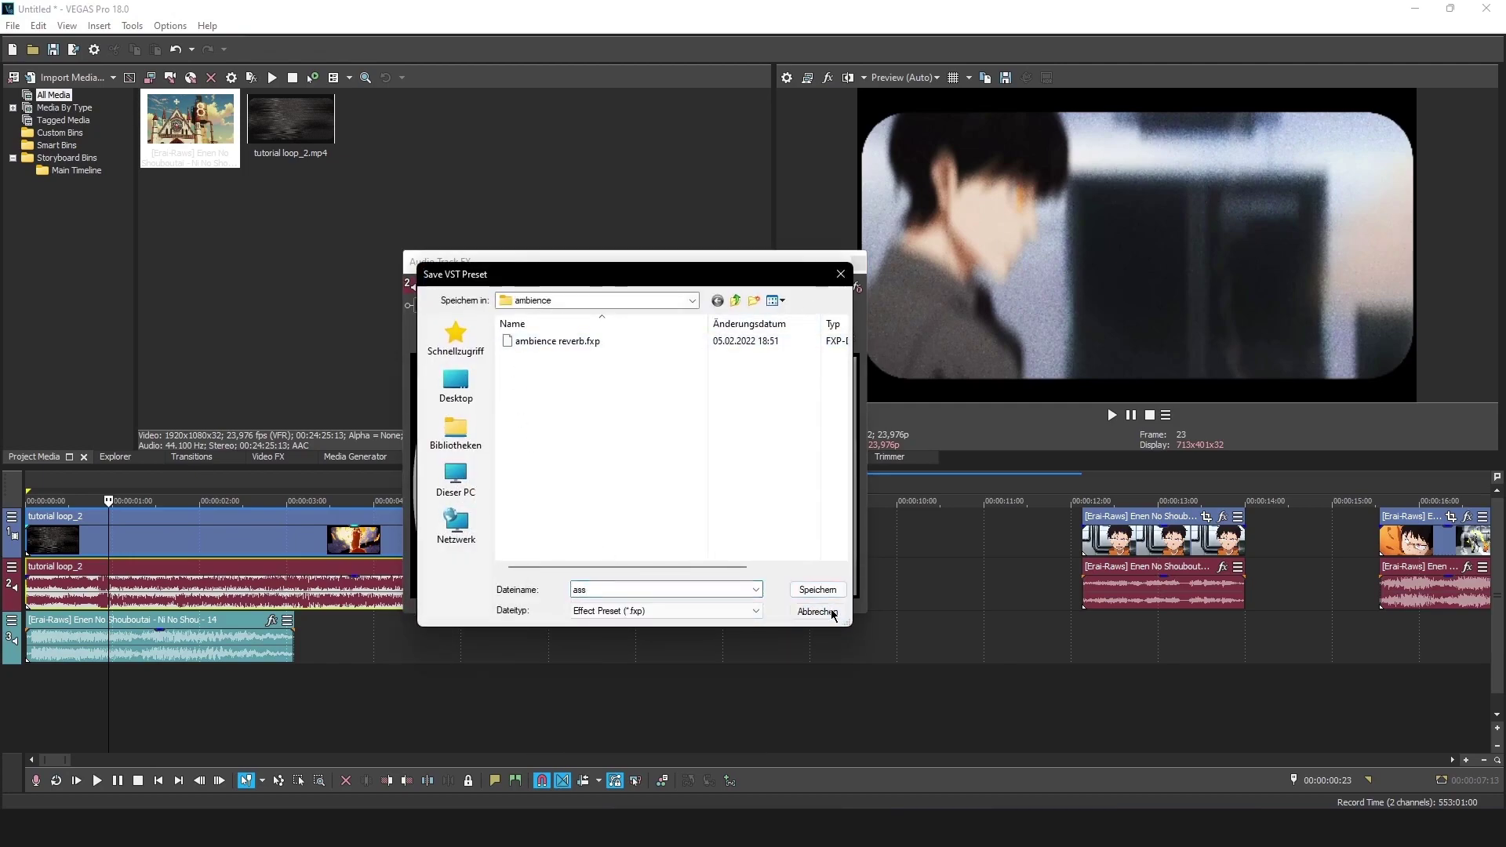
{"action": "left_click", "coordinate": [788, 336]}
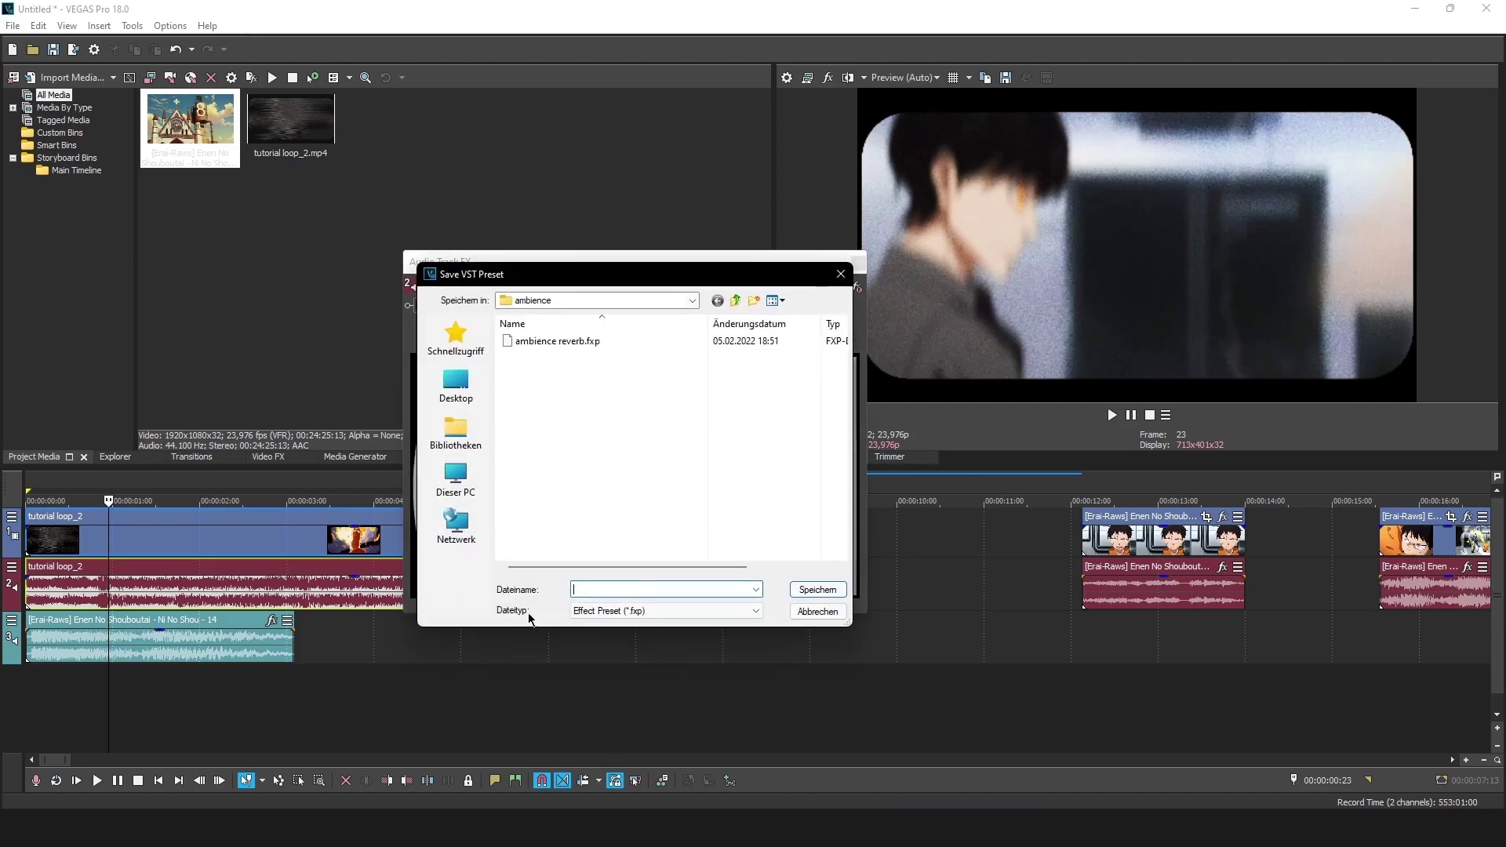
{"action": "type", "text": "fafa"}
{"action": "key", "text": "BackSpace"}
{"action": "left_click", "coordinate": [840, 274]}
{"action": "left_click", "coordinate": [852, 261]}
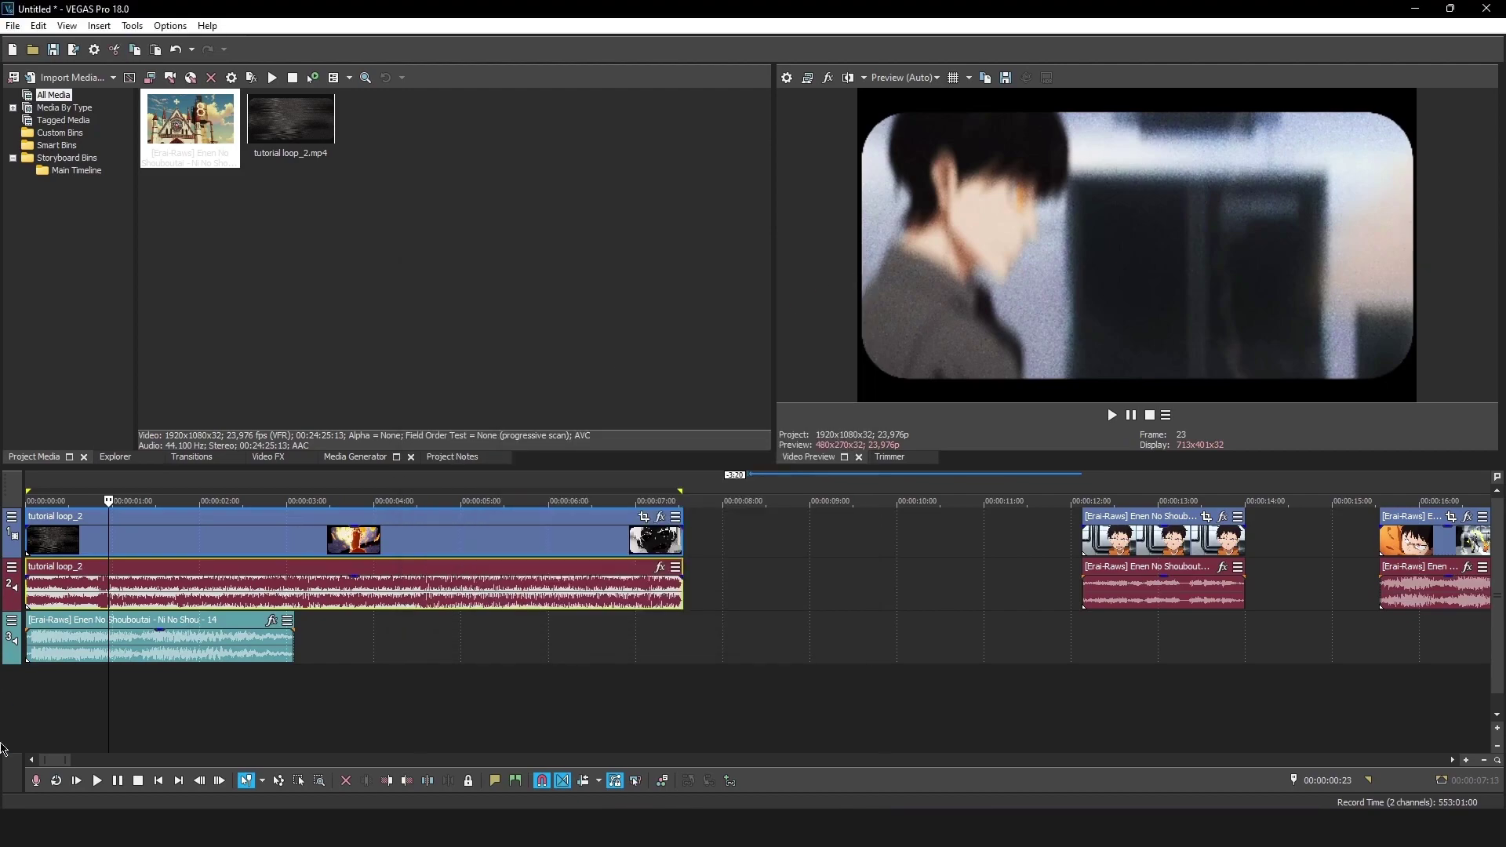
- Load the VST preset file ambience reverb.fxp into track 3's Ambience effect and close the effects window
{"action": "left_click", "coordinate": [9, 623]}
{"action": "left_click", "coordinate": [43, 489]}
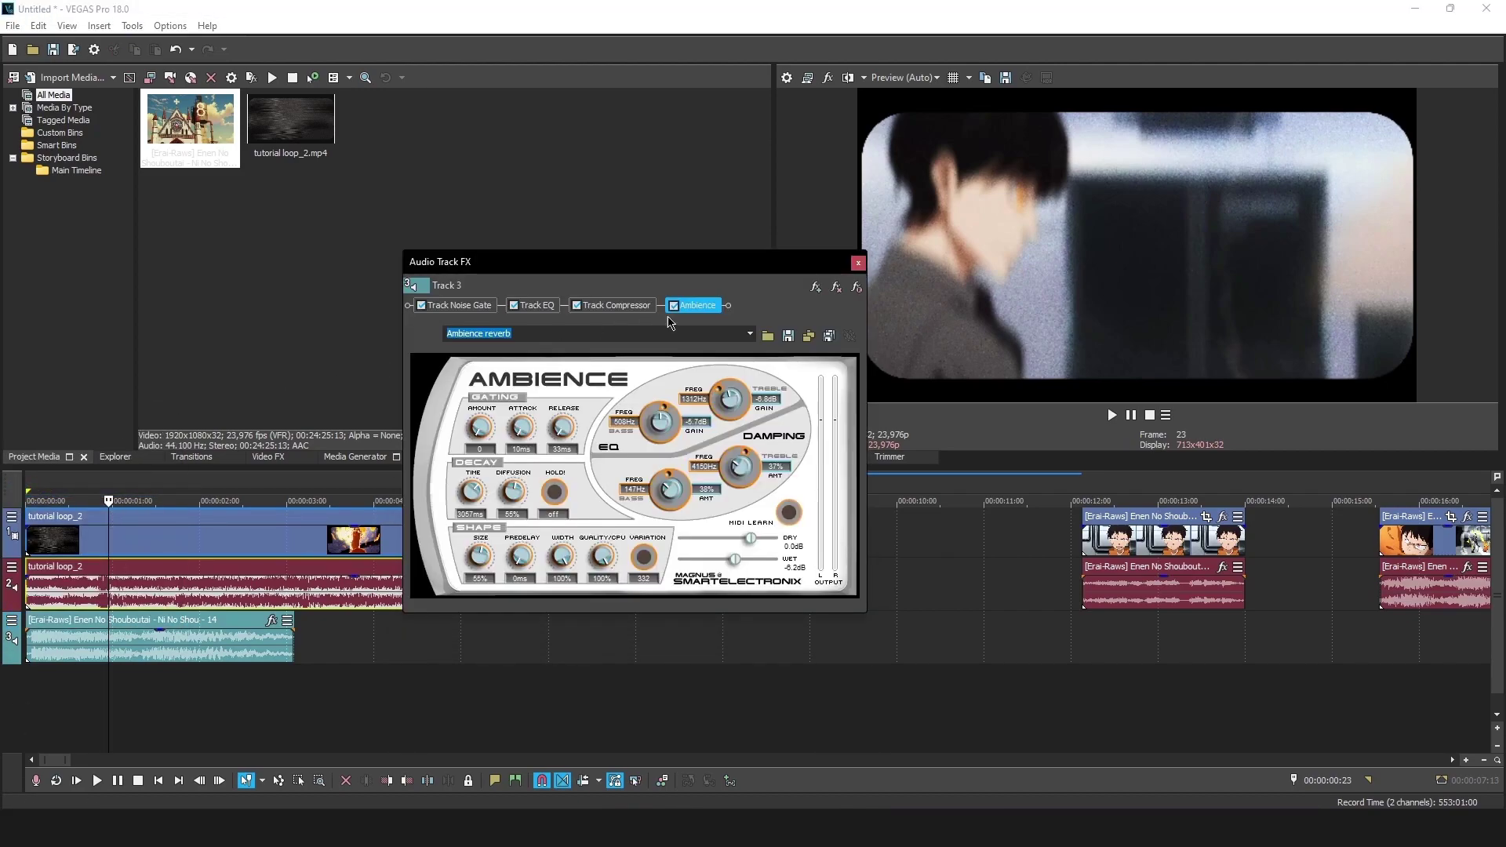
{"action": "left_click", "coordinate": [768, 343]}
{"action": "left_click", "coordinate": [558, 342]}
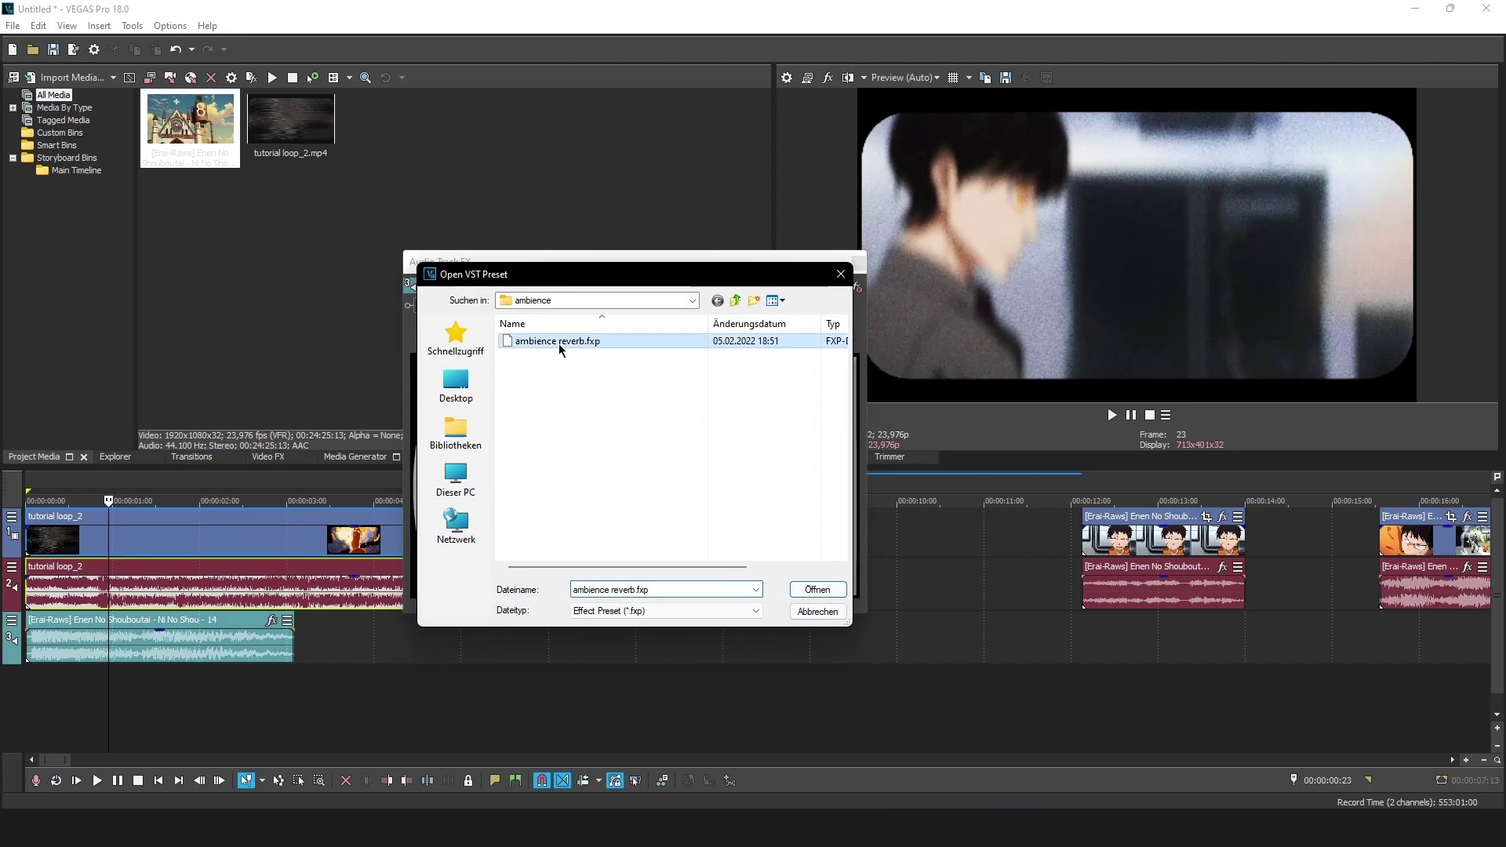
{"action": "left_click", "coordinate": [816, 590]}
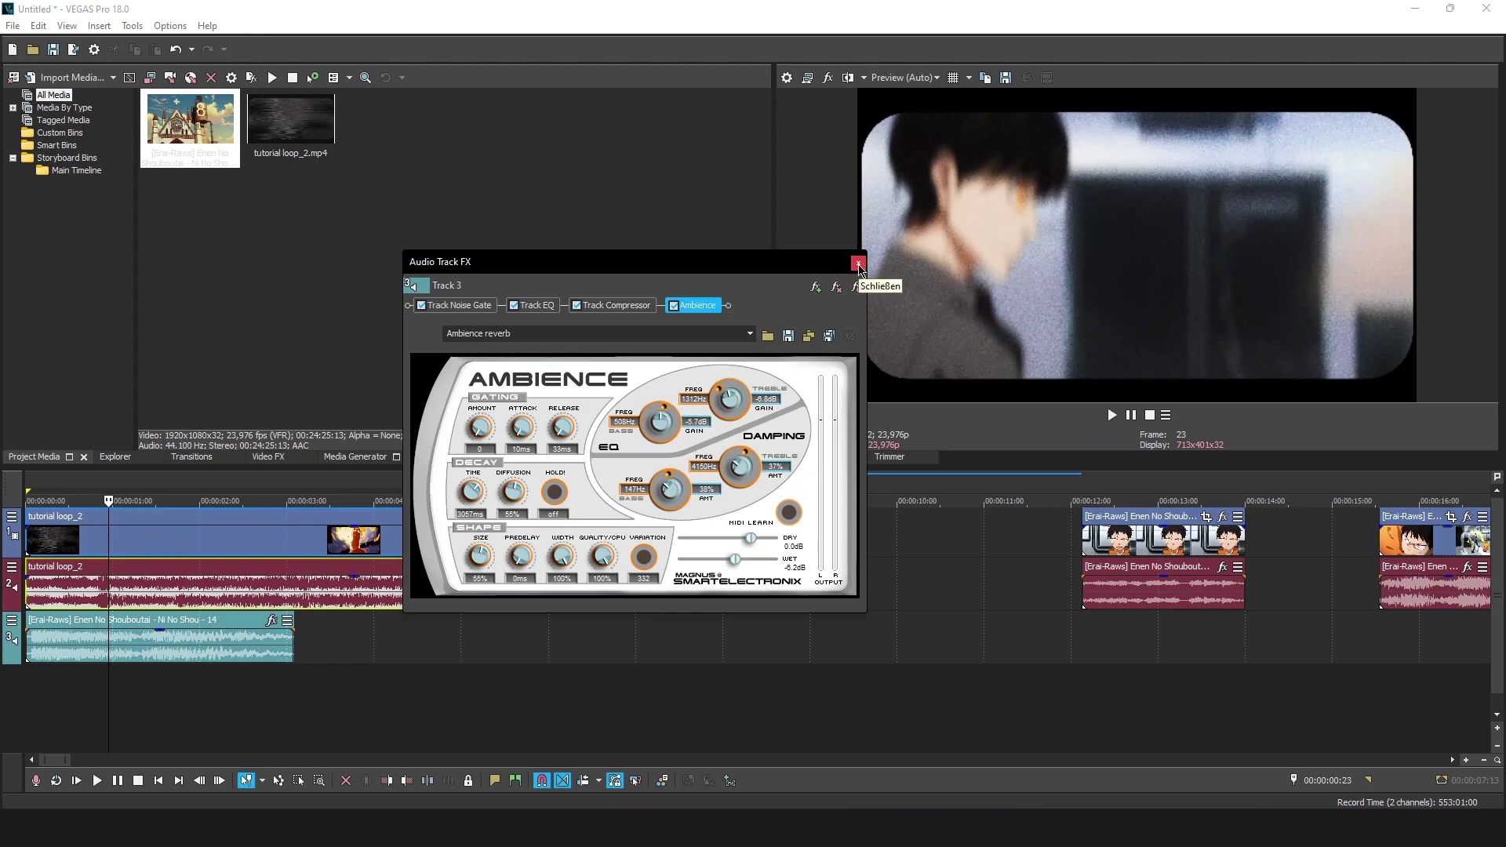
{"action": "left_click", "coordinate": [859, 263]}
- Play back the start of the edit from 00:00:00:02 to hear the reverb on both audio tracks
{"action": "left_click", "coordinate": [152, 691]}
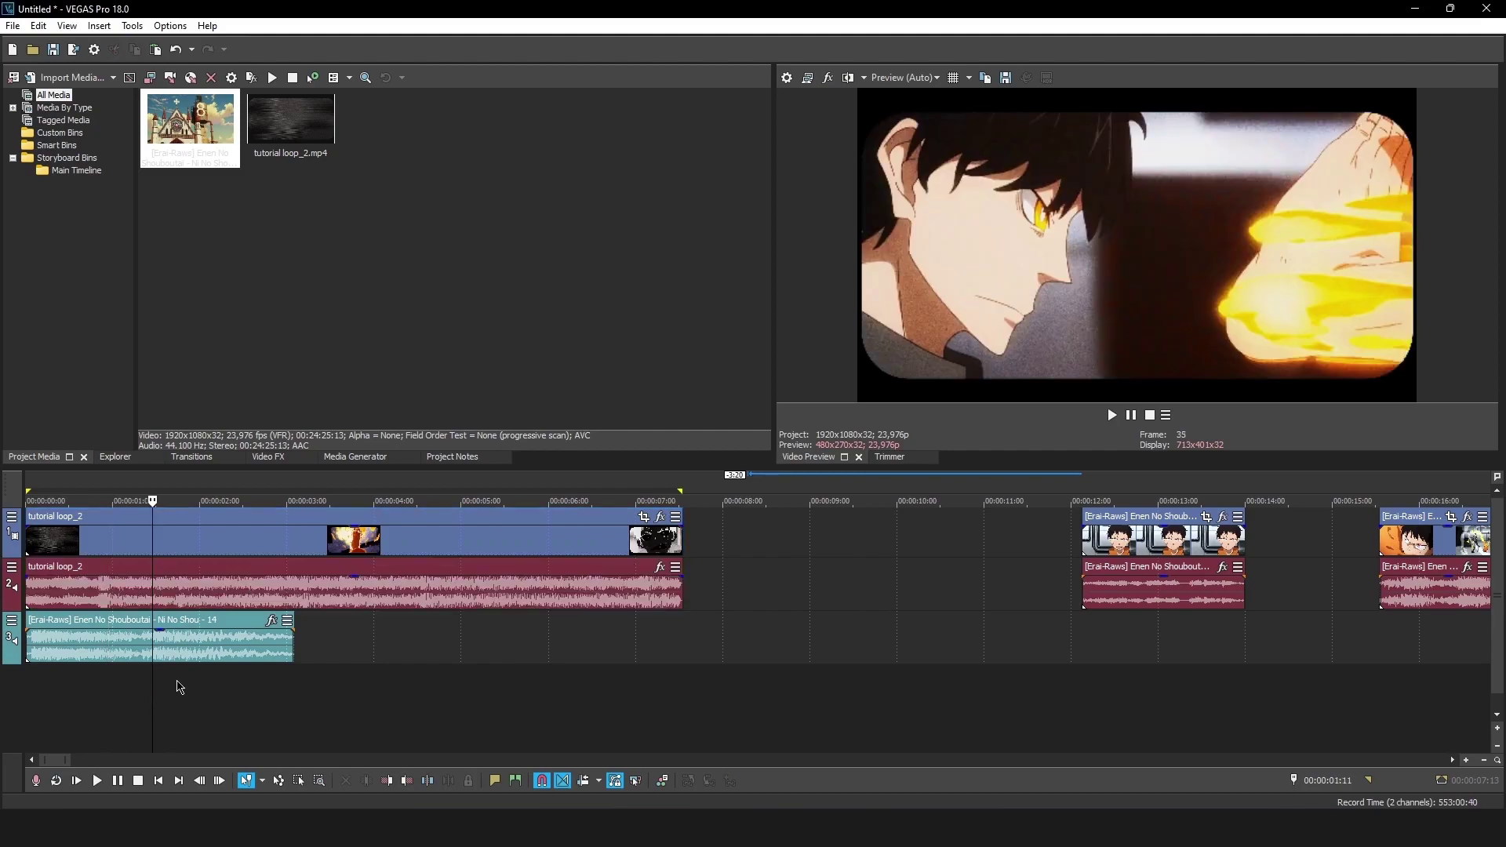
{"action": "left_click", "coordinate": [35, 677]}
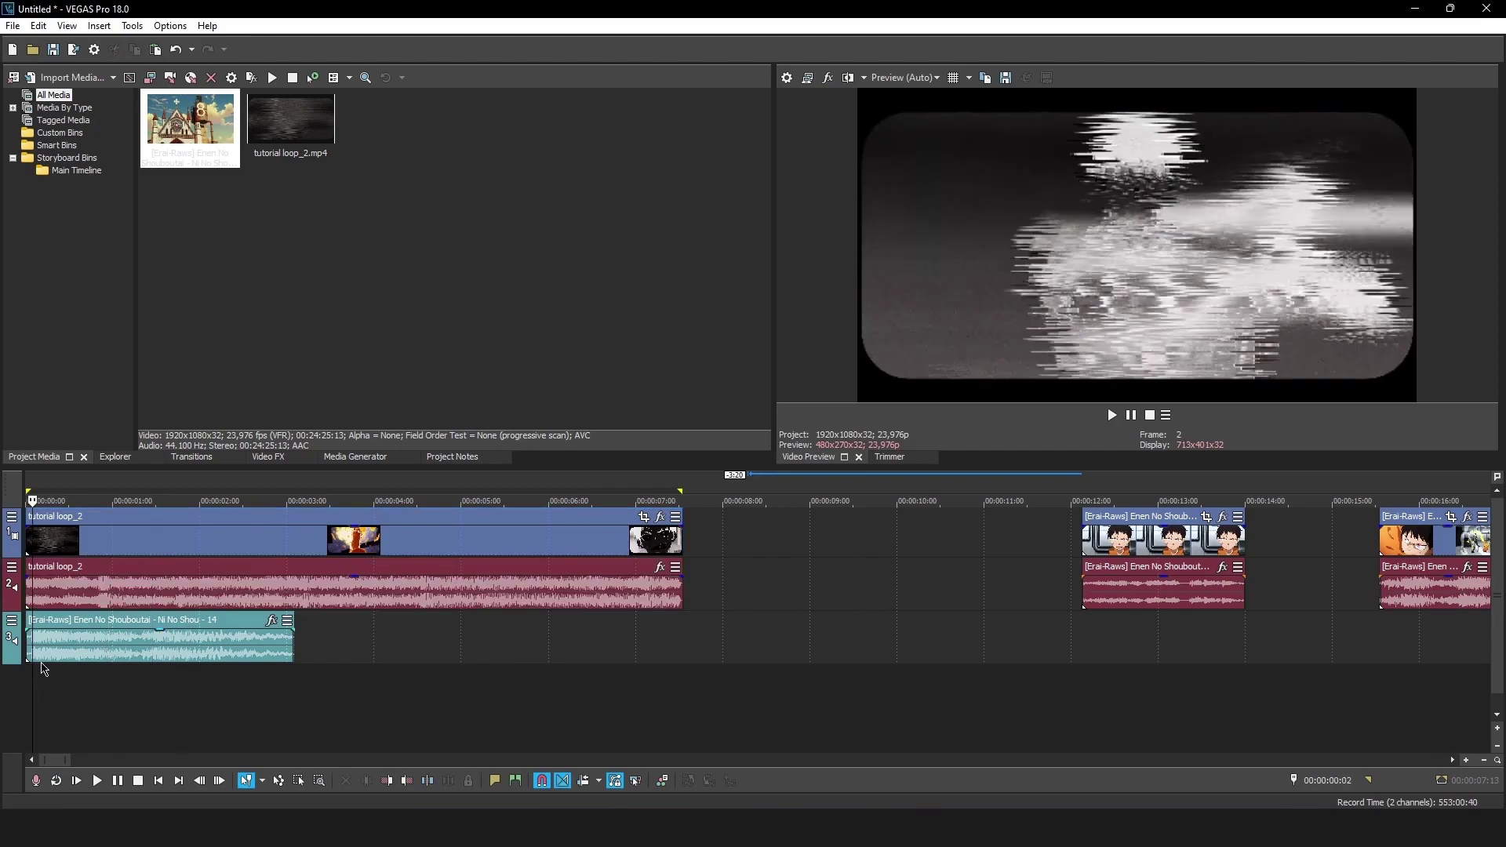
{"action": "key", "text": "space"}
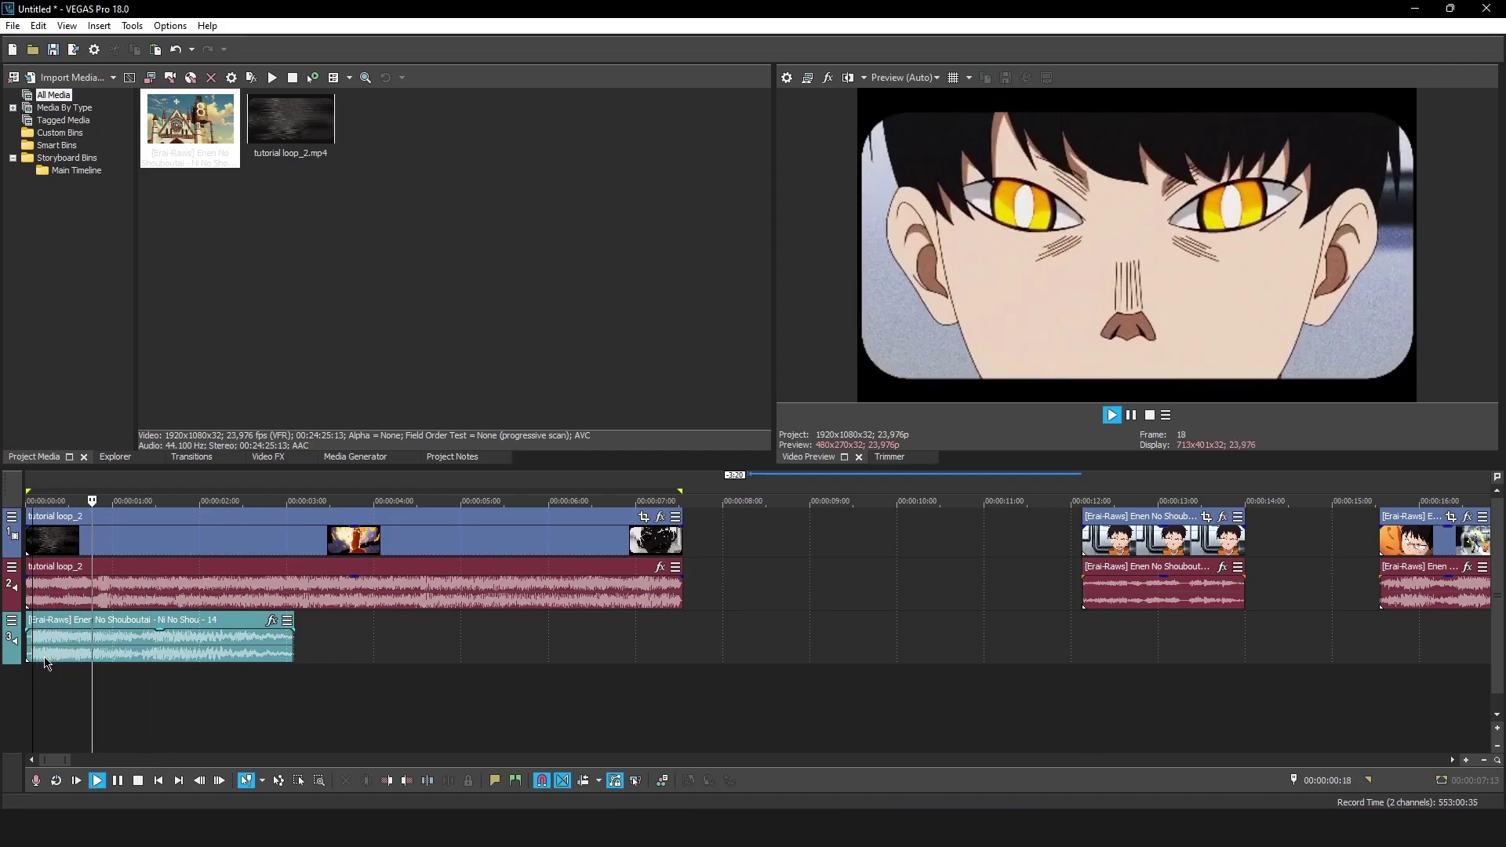
{"action": "key", "text": "space"}
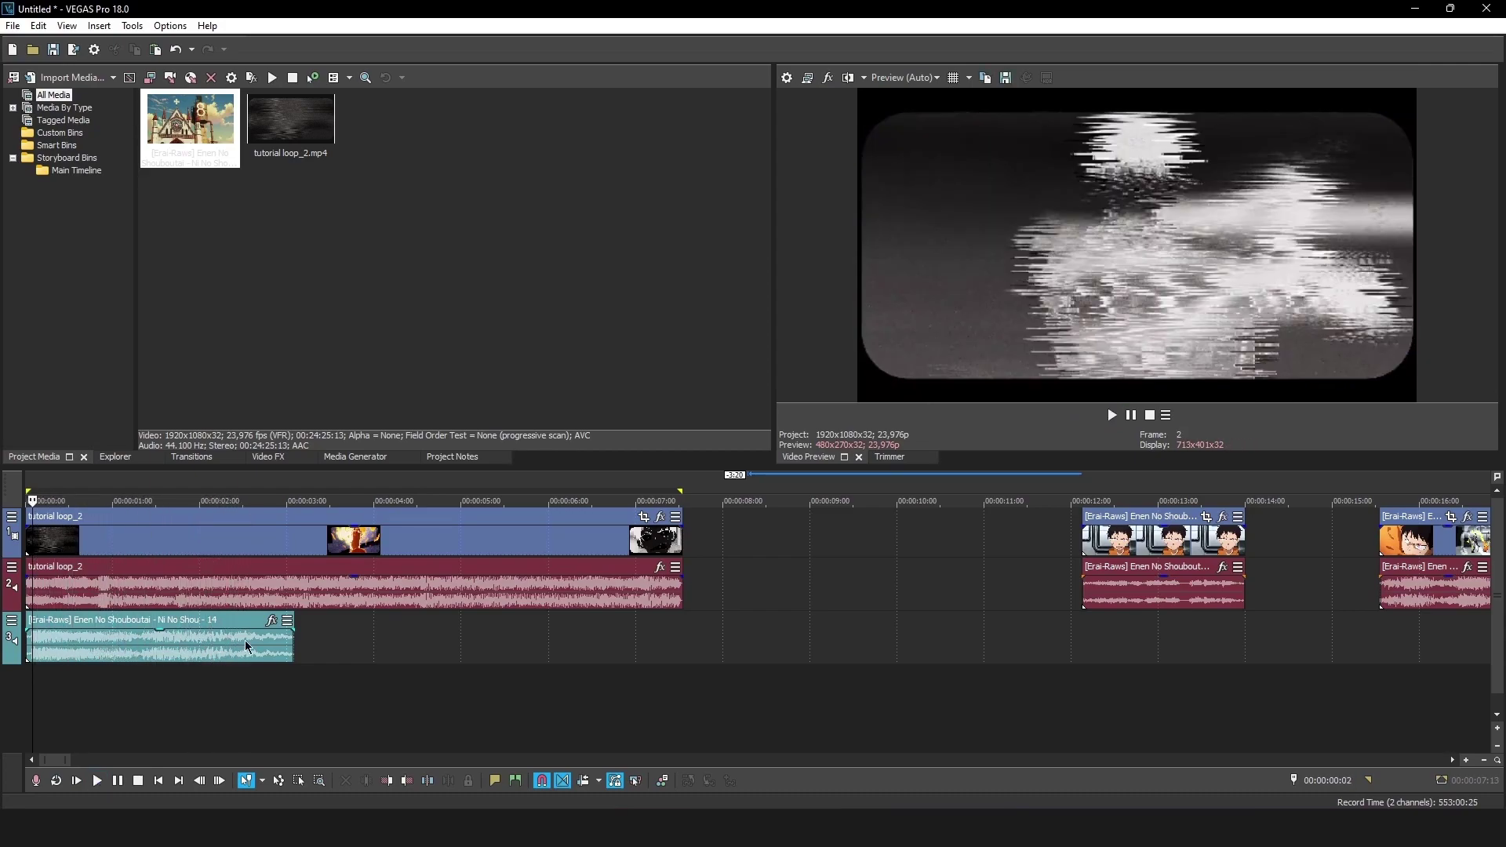
- Shorten the track 3 episode audio to end at about 00:00:01:19 with a fade-out, checking the cut by playback
{"action": "left_click_drag", "start_coordinate": [292, 644], "coordinate": [142, 632]}
{"action": "key", "text": "space"}
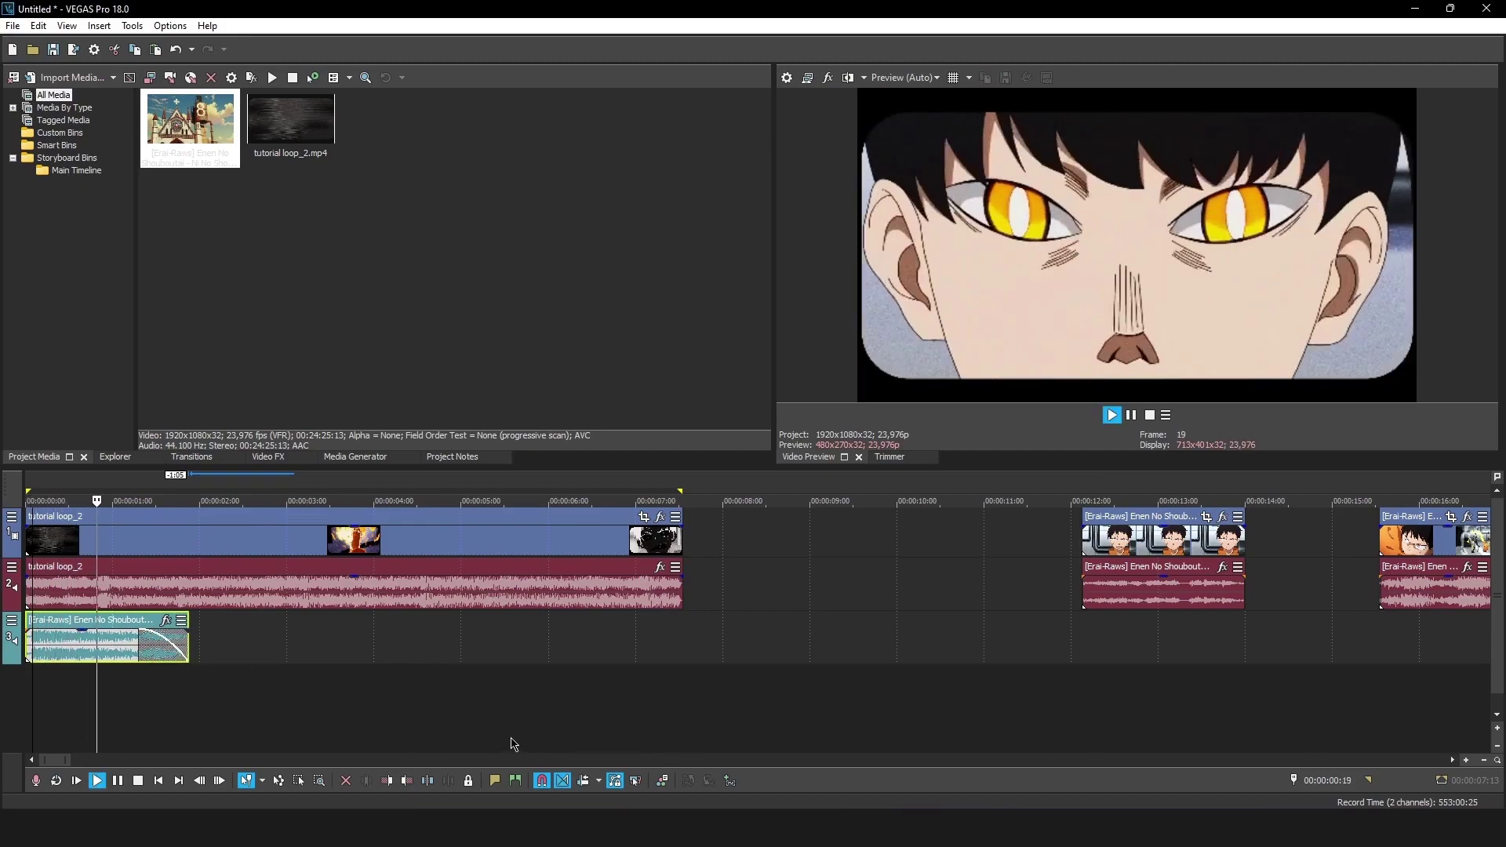
{"action": "key", "text": "space"}
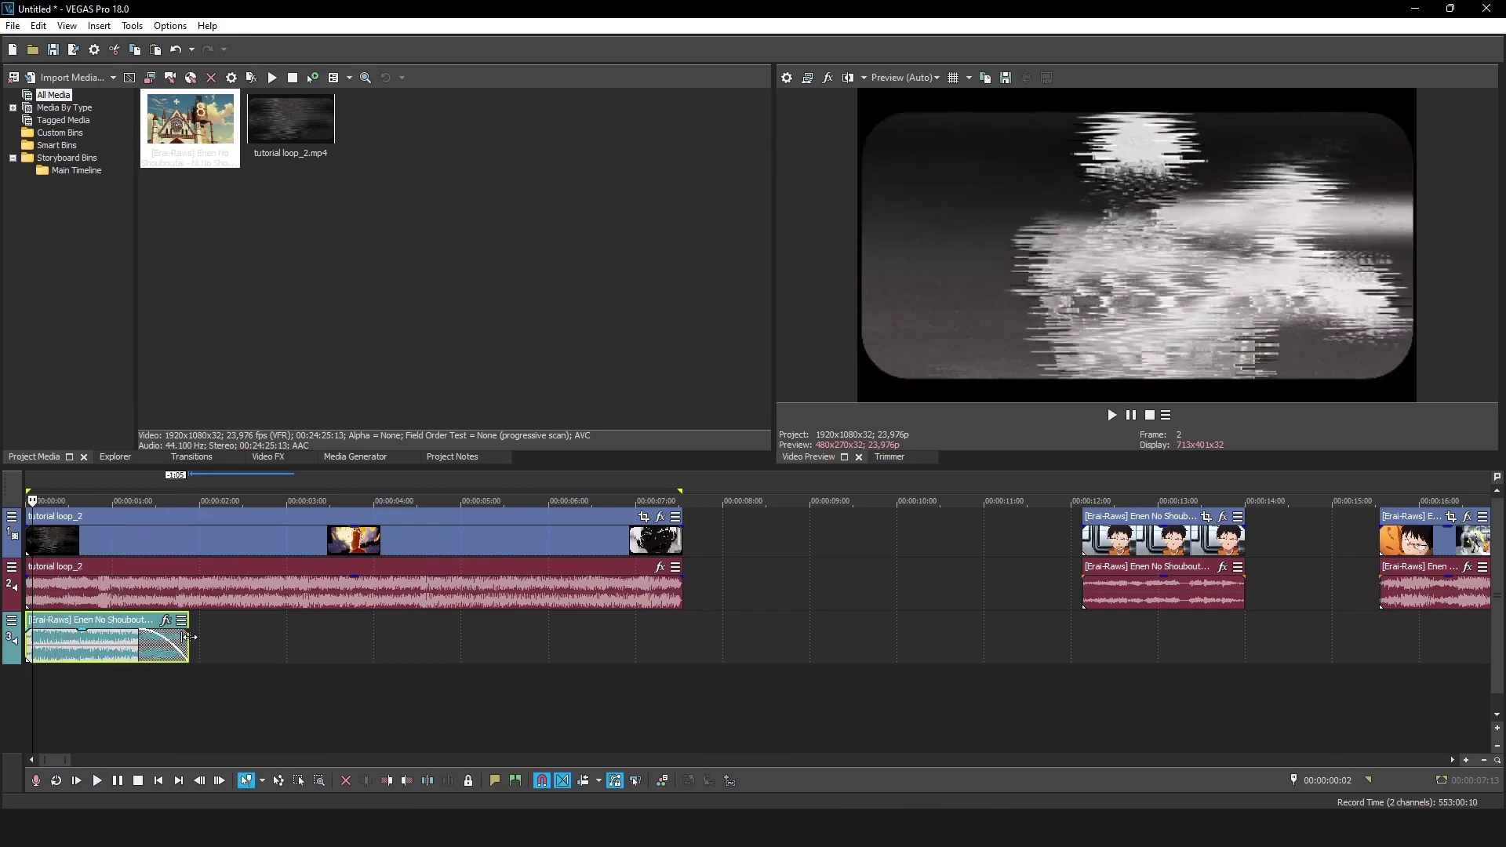
{"action": "left_click_drag", "start_coordinate": [189, 637], "coordinate": [168, 637]}
{"action": "key", "text": "space"}
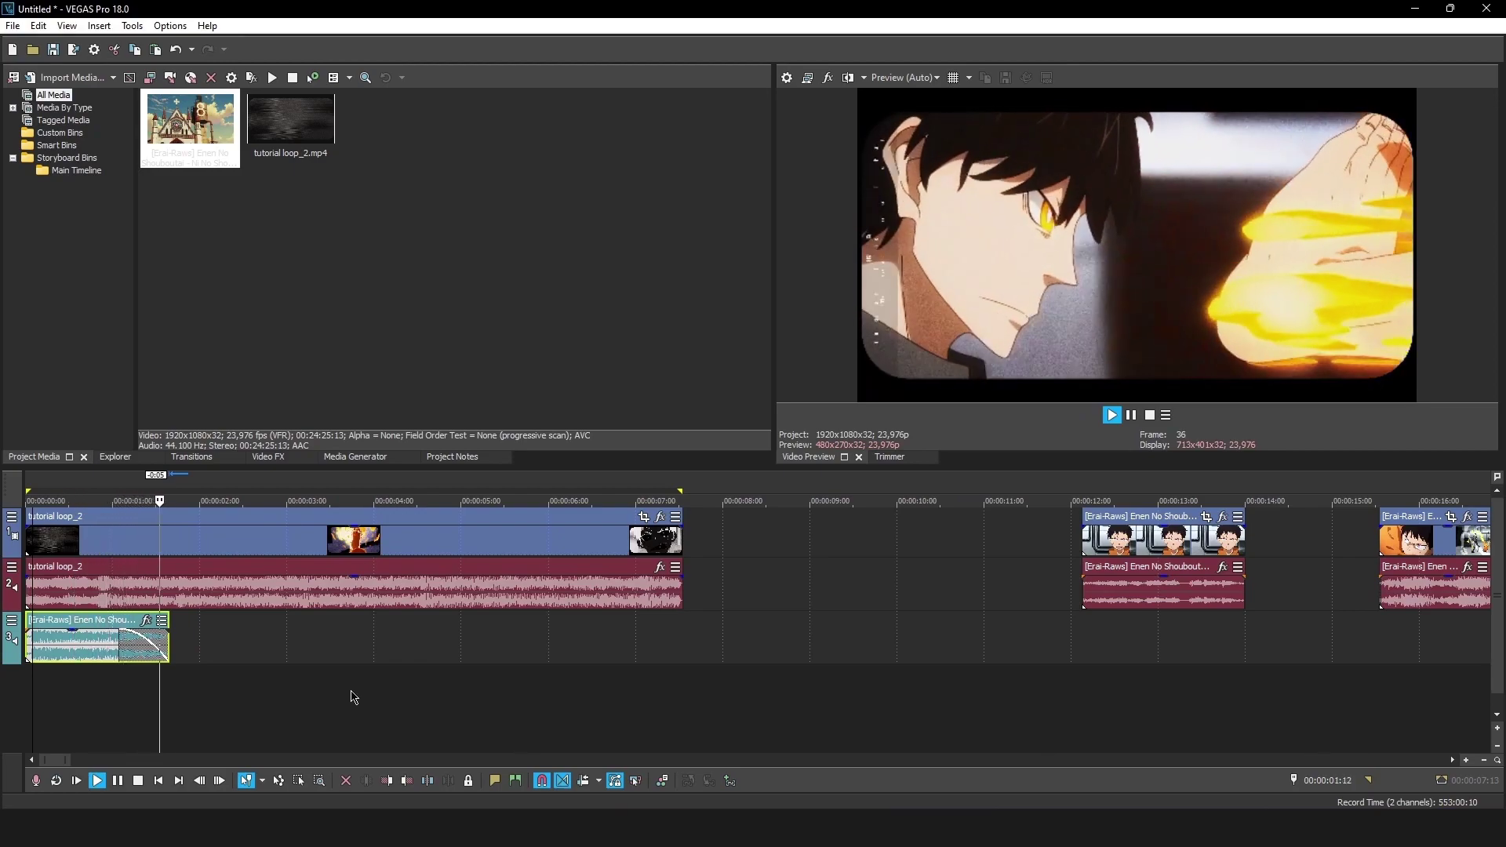
{"action": "key", "text": "space"}
{"action": "left_click_drag", "start_coordinate": [168, 639], "coordinate": [181, 640]}
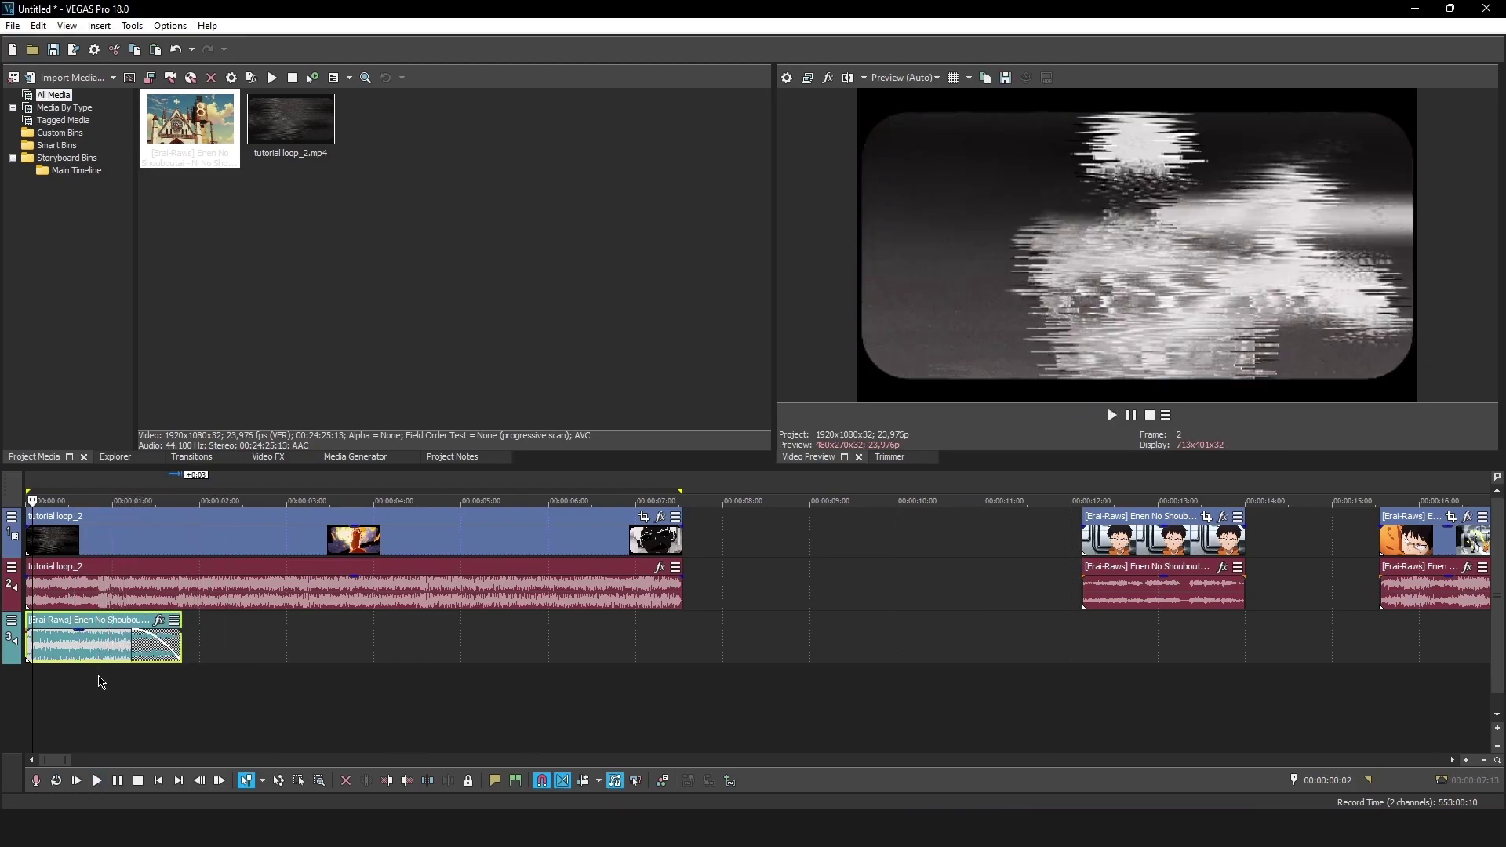
- Play back the tutorial loop's layered audio from several points, and the episode clip at 00:00:12:03, to compare their sound
{"action": "left_click", "coordinate": [101, 681]}
{"action": "key", "text": "space"}
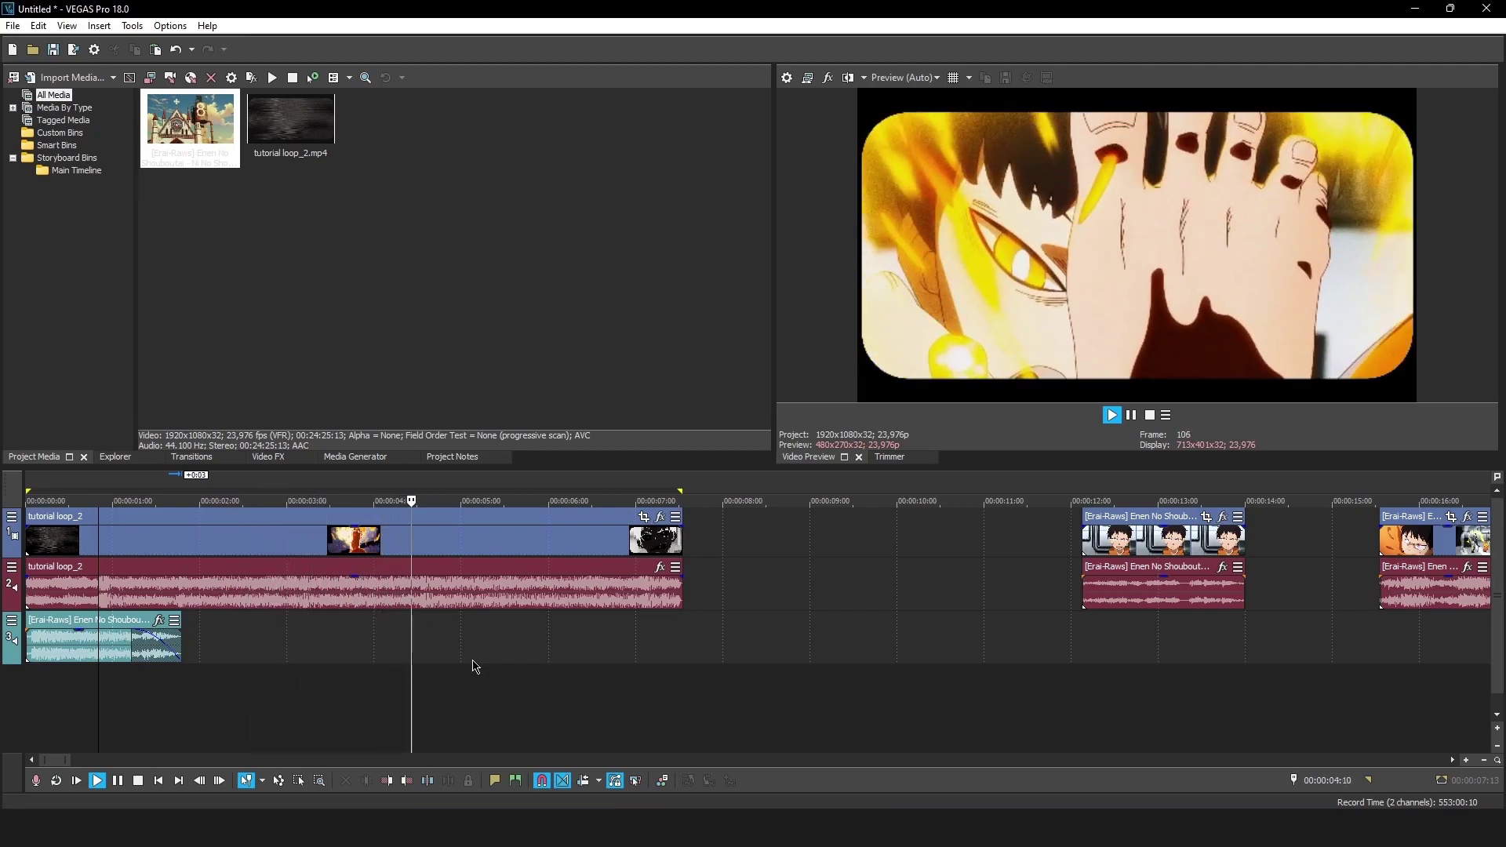
{"action": "key", "text": "space"}
{"action": "left_click", "coordinate": [1082, 626]}
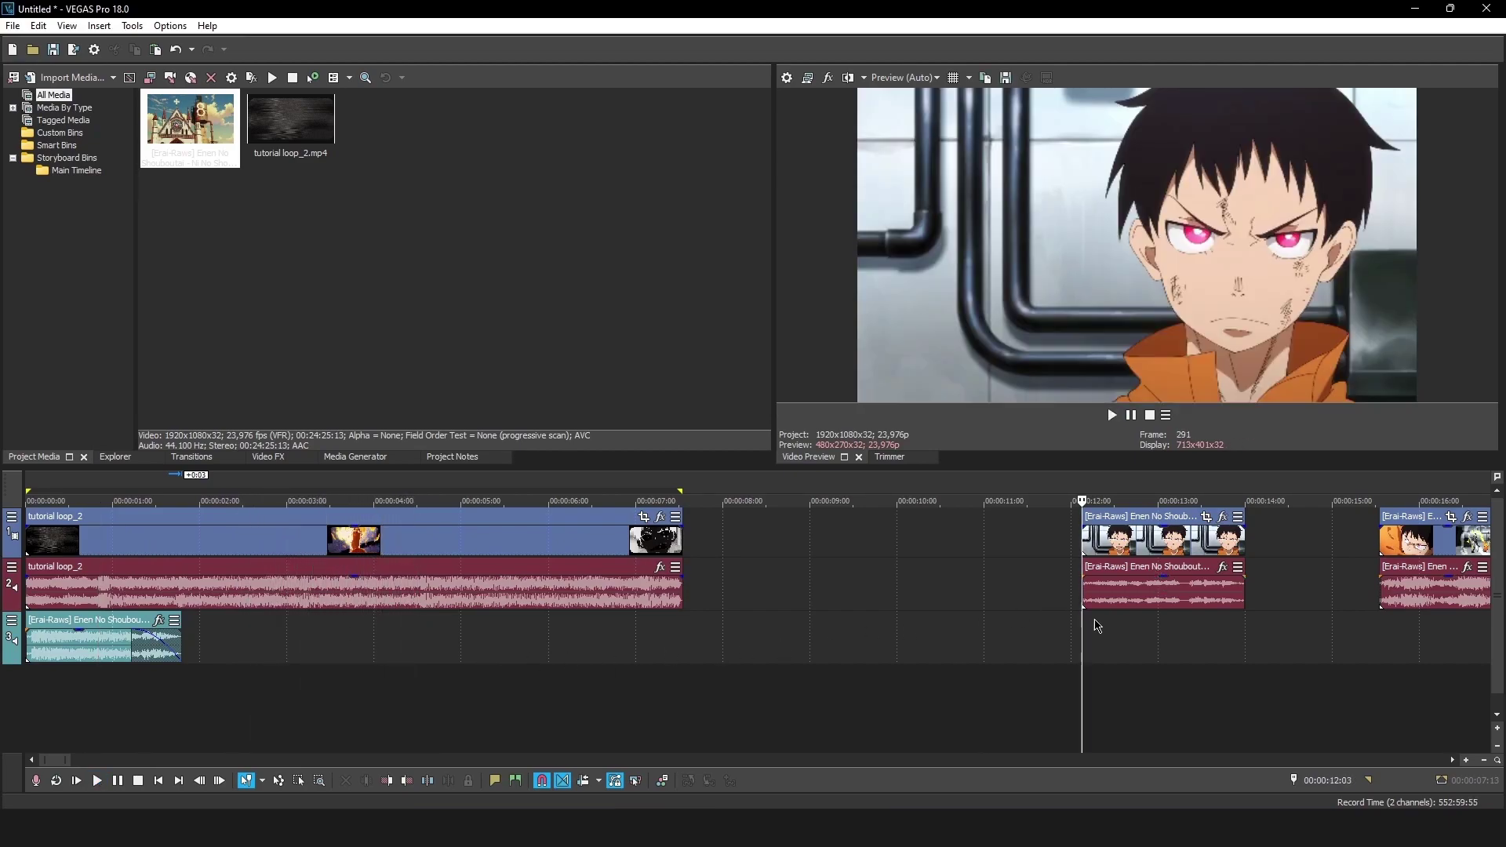
{"action": "key", "text": "space"}
{"action": "key", "text": "space"}
{"action": "left_click", "coordinate": [1140, 599]}
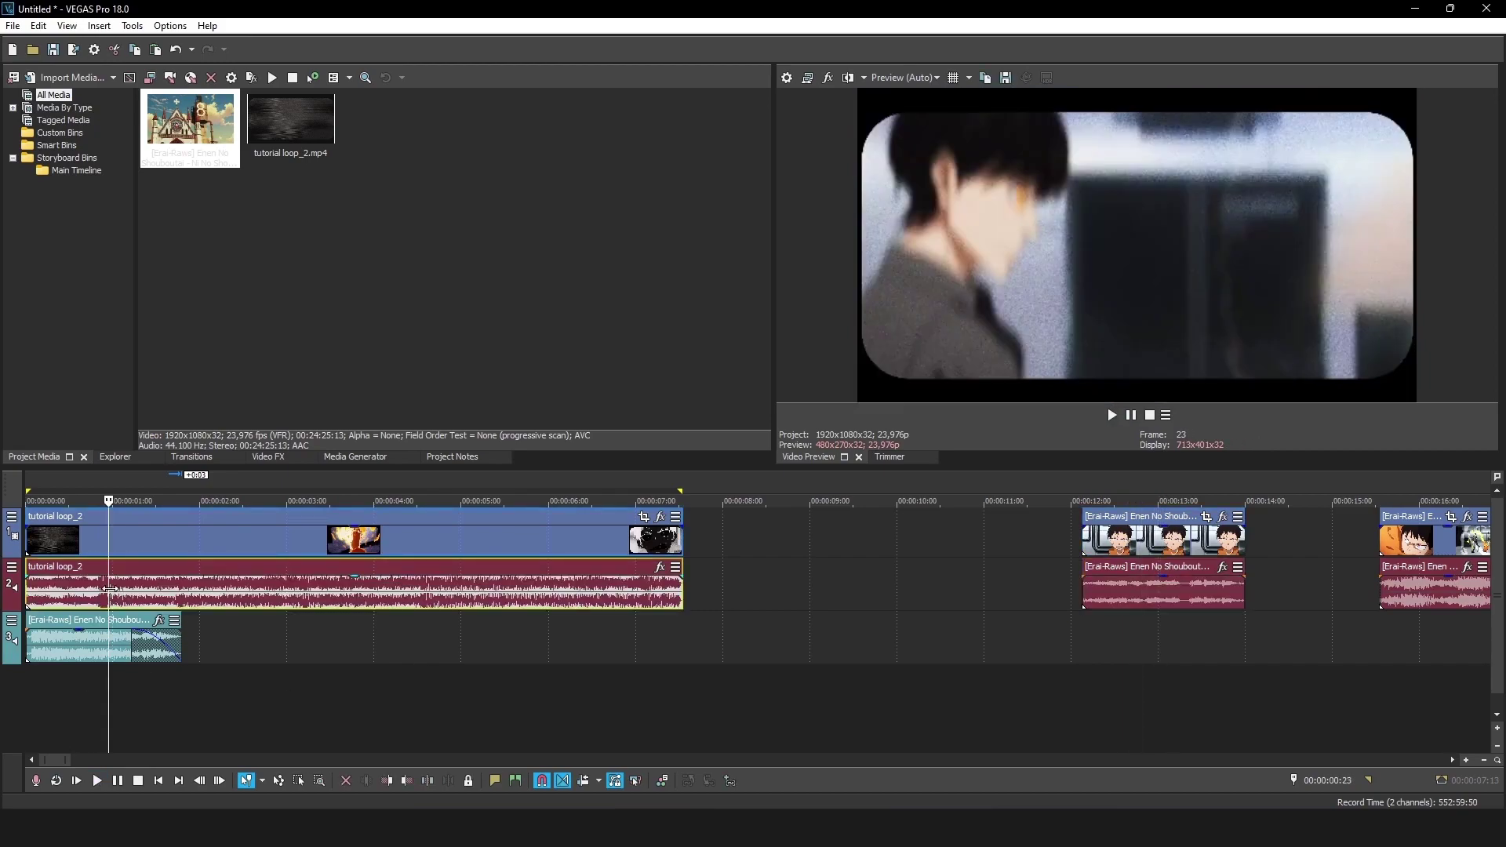
{"action": "left_click_drag", "start_coordinate": [109, 589], "coordinate": [211, 566]}
{"action": "key", "text": "space"}
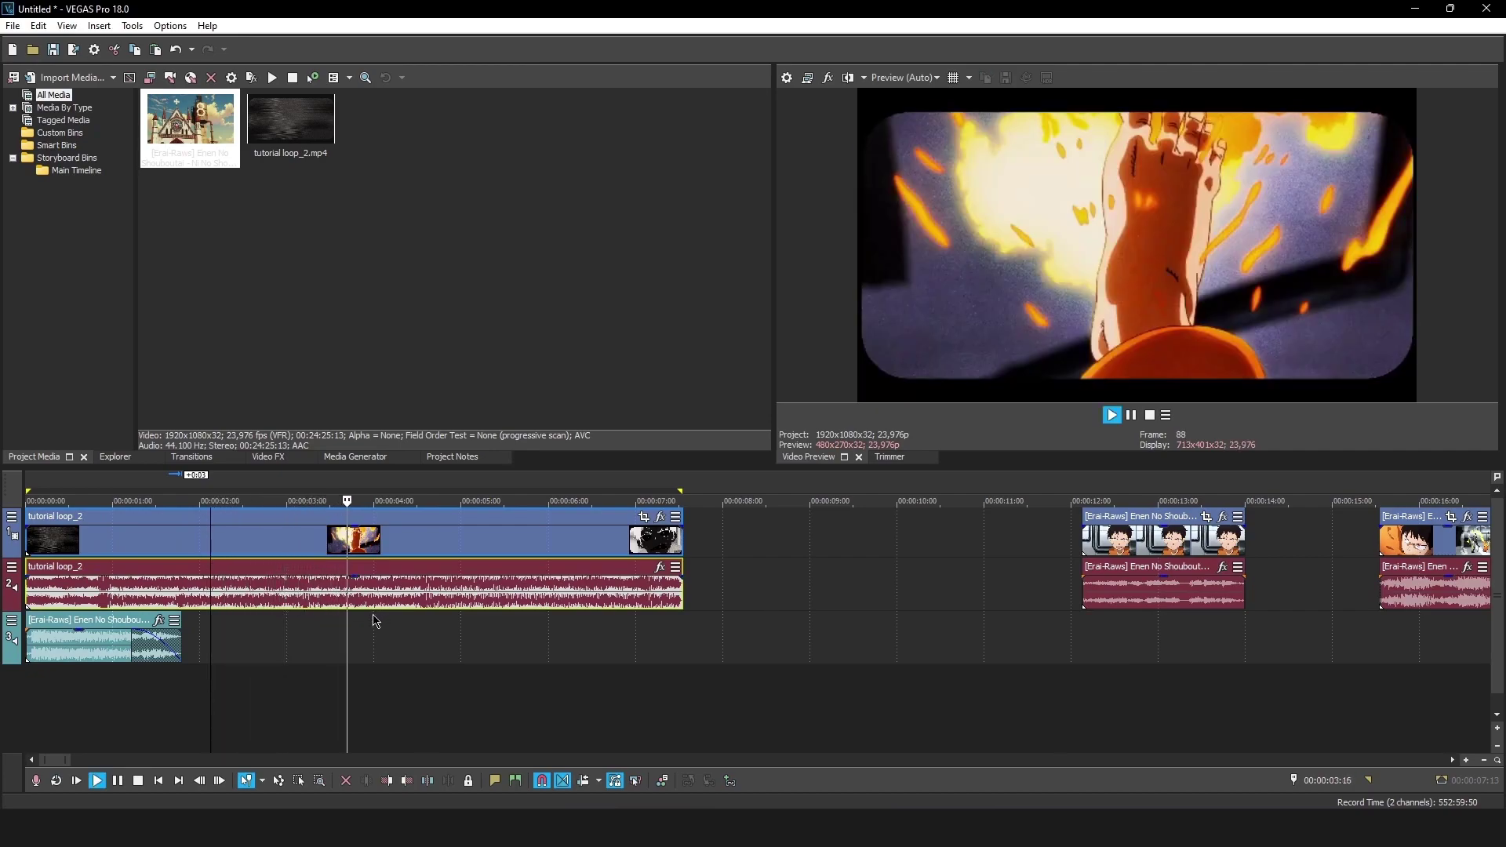
{"action": "key", "text": "space"}
- Position the cursor at 00:00:01:19, where the track 3 audio ends, and ungroup the tutorial loop_2 audio from its video
{"action": "left_click", "coordinate": [174, 590]}
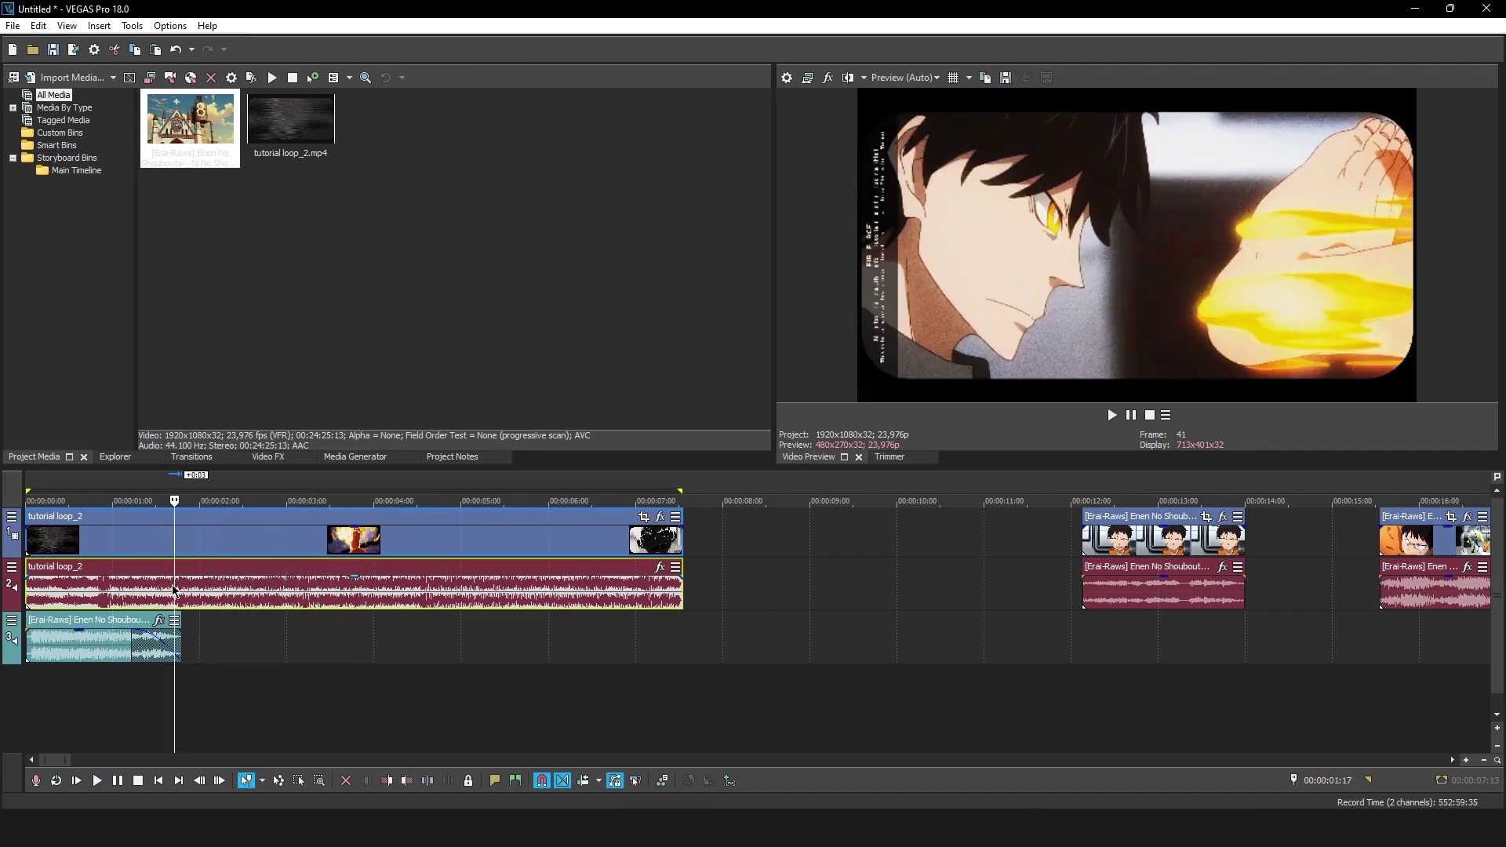
{"action": "mouse_move", "coordinate": [177, 583]}
{"action": "left_mouse_down"}
{"action": "mouse_move", "coordinate": [199, 579]}
{"action": "mouse_move", "coordinate": [185, 575]}
{"action": "left_mouse_up"}
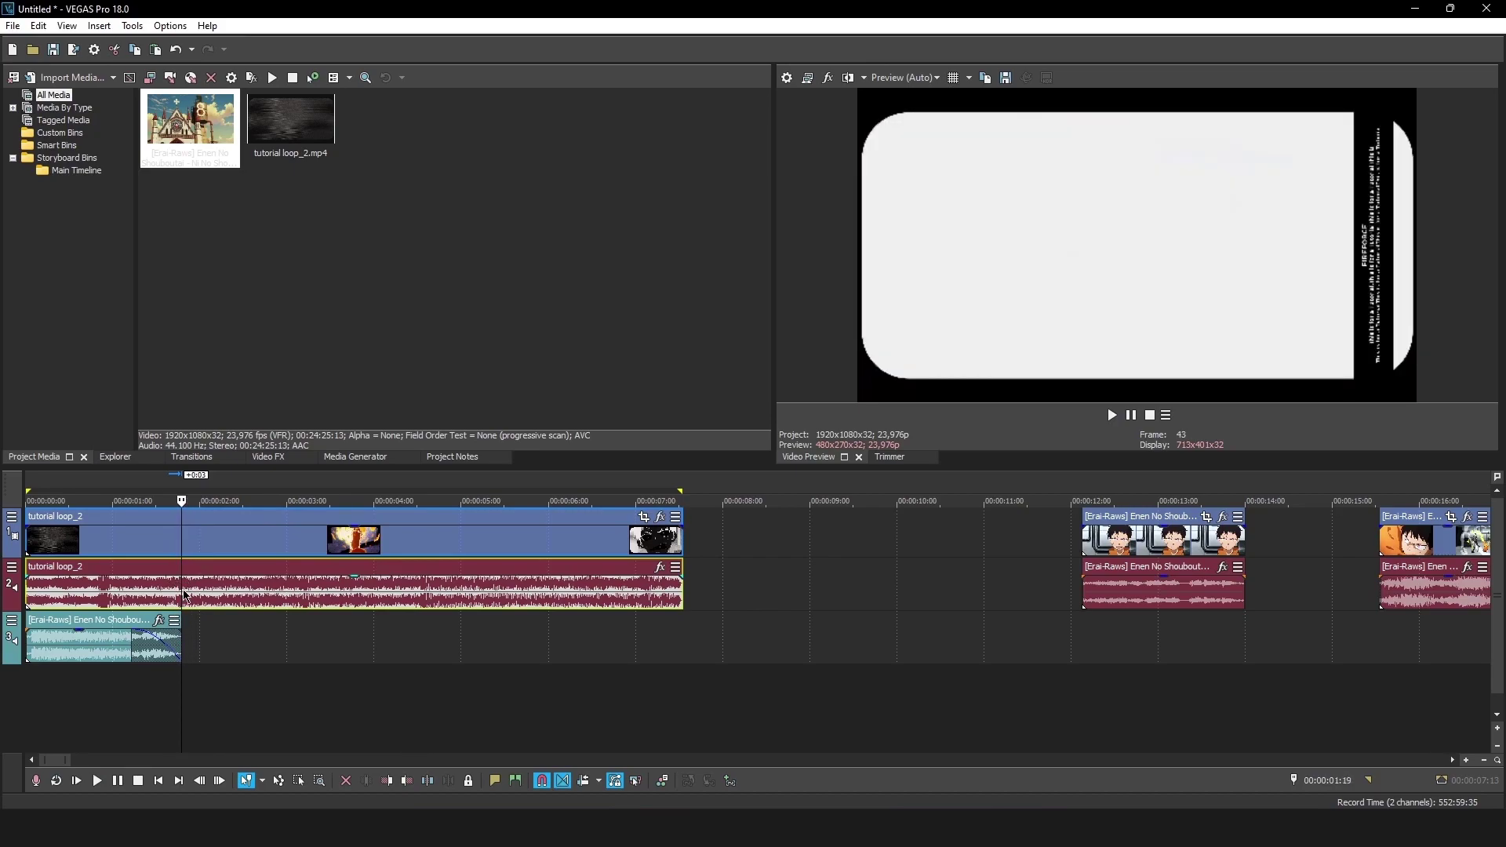
{"action": "right_click", "coordinate": [185, 595]}
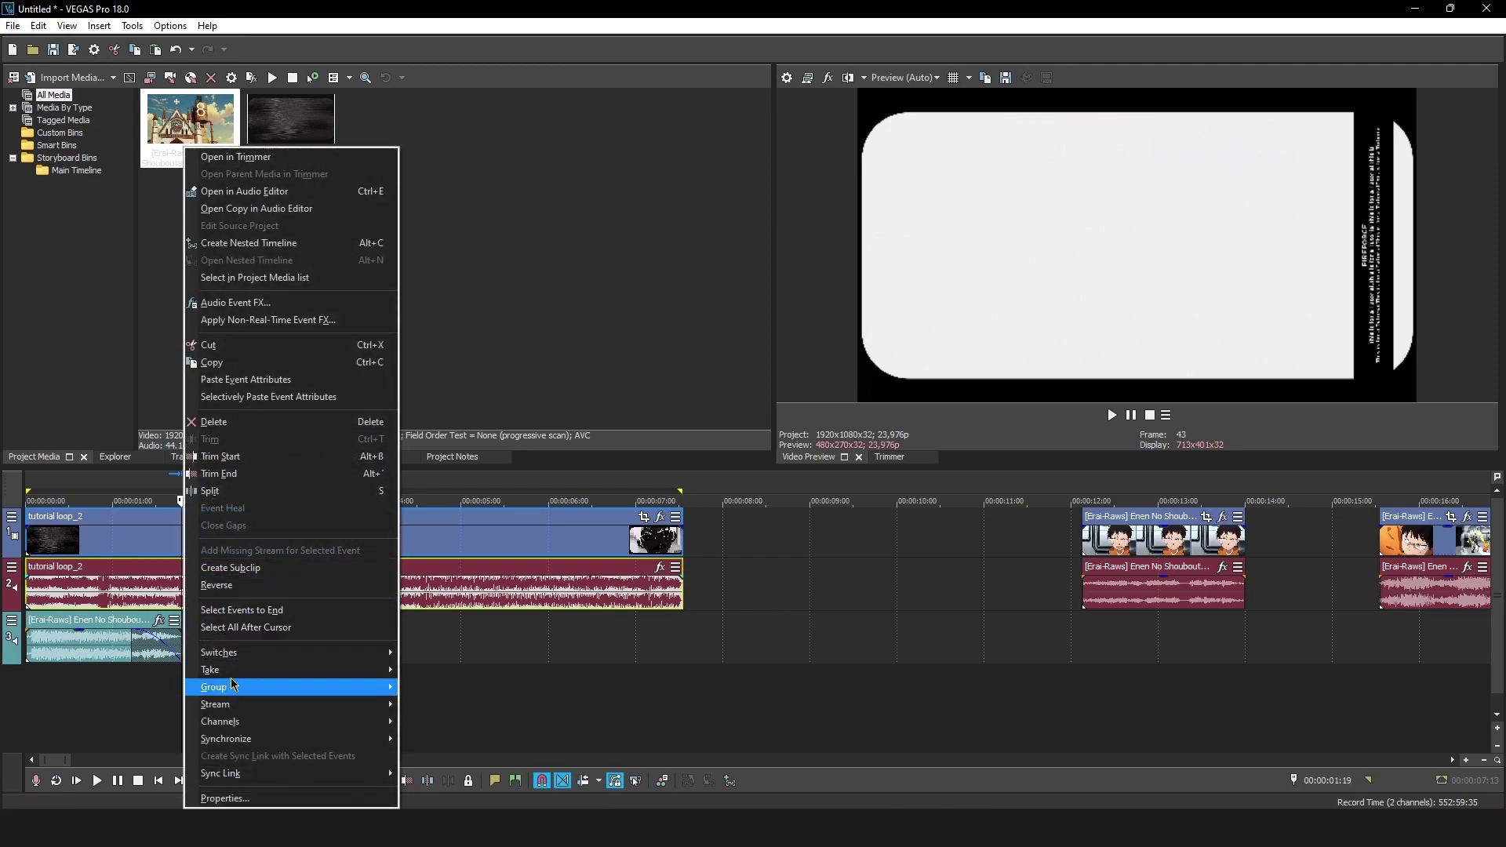
{"action": "mouse_move", "coordinate": [233, 688]}
{"action": "left_click", "coordinate": [505, 714]}
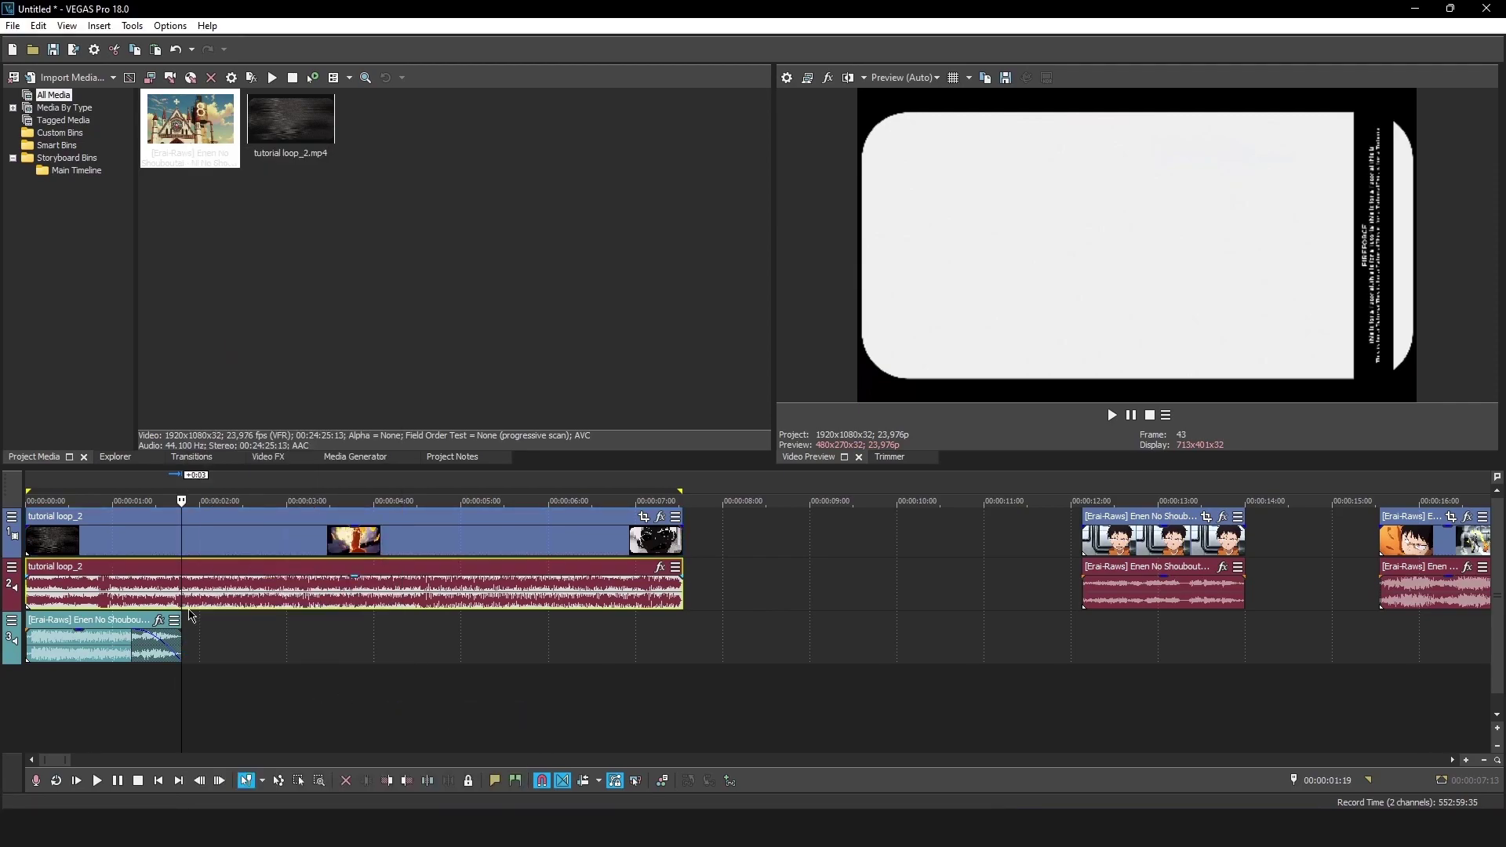
- Split the tutorial loop_2 audio at 00:00:01:19 and again at about 00:00:02:14, playing it back to find the second cut
{"action": "key", "text": "s"}
{"action": "left_click", "coordinate": [276, 583]}
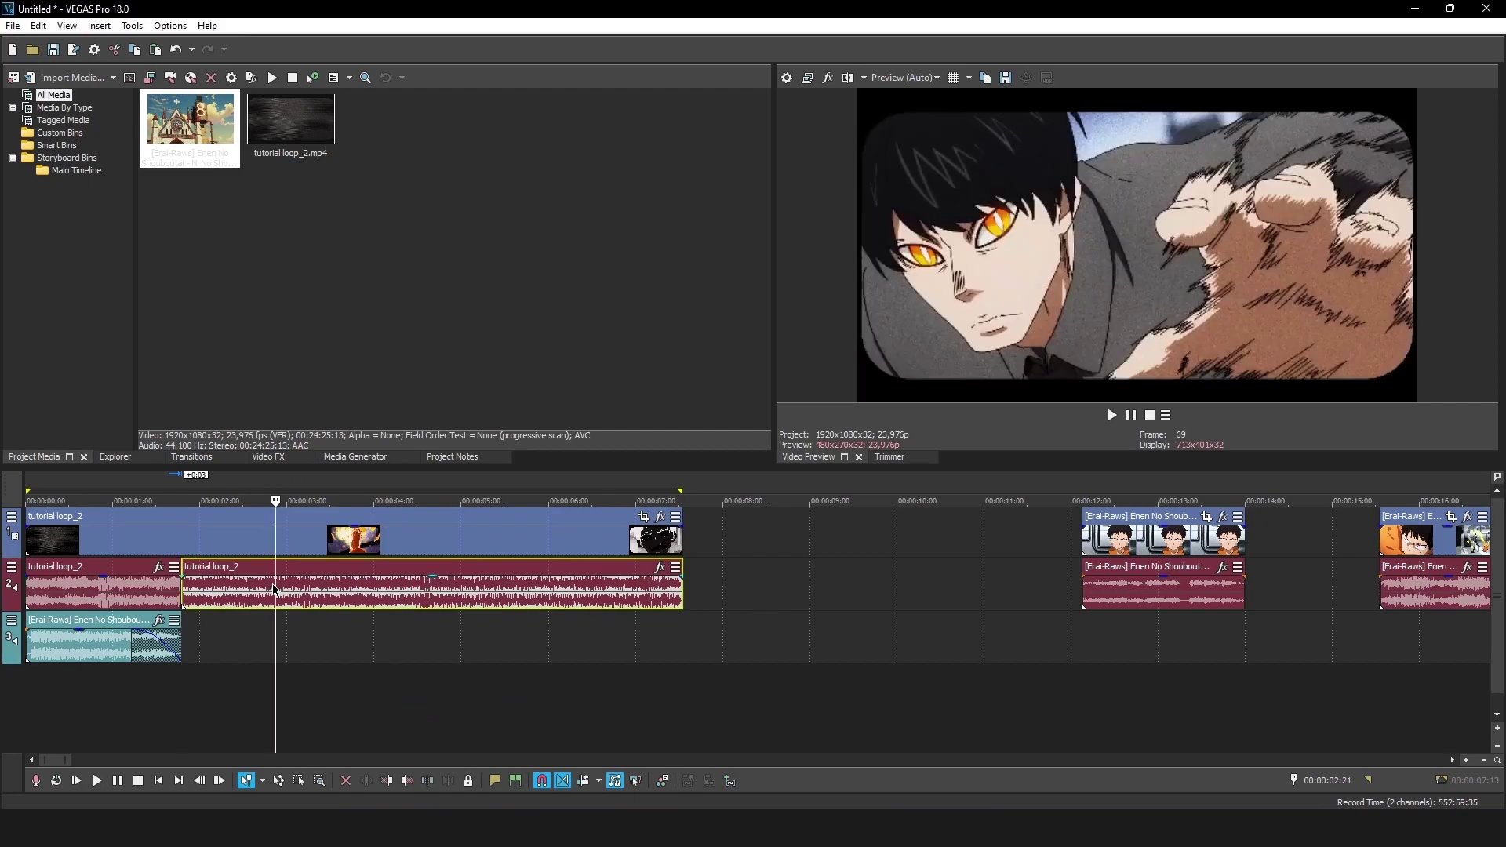
{"action": "left_click", "coordinate": [263, 588]}
{"action": "left_click", "coordinate": [198, 594]}
{"action": "key", "text": "space"}
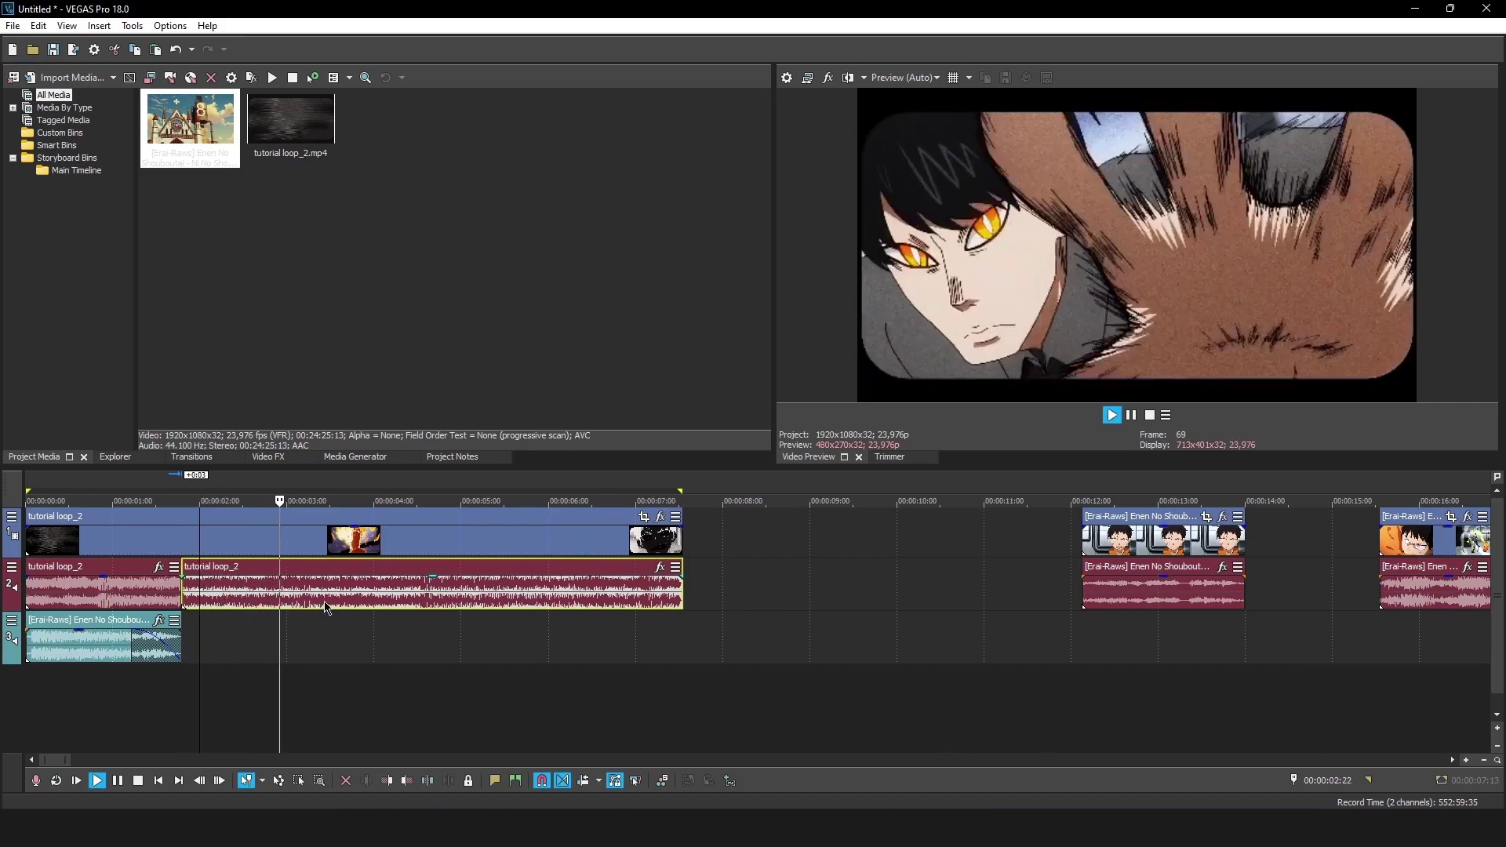
{"action": "key", "text": "space"}
{"action": "key", "text": "space"}
{"action": "left_click", "coordinate": [249, 589]}
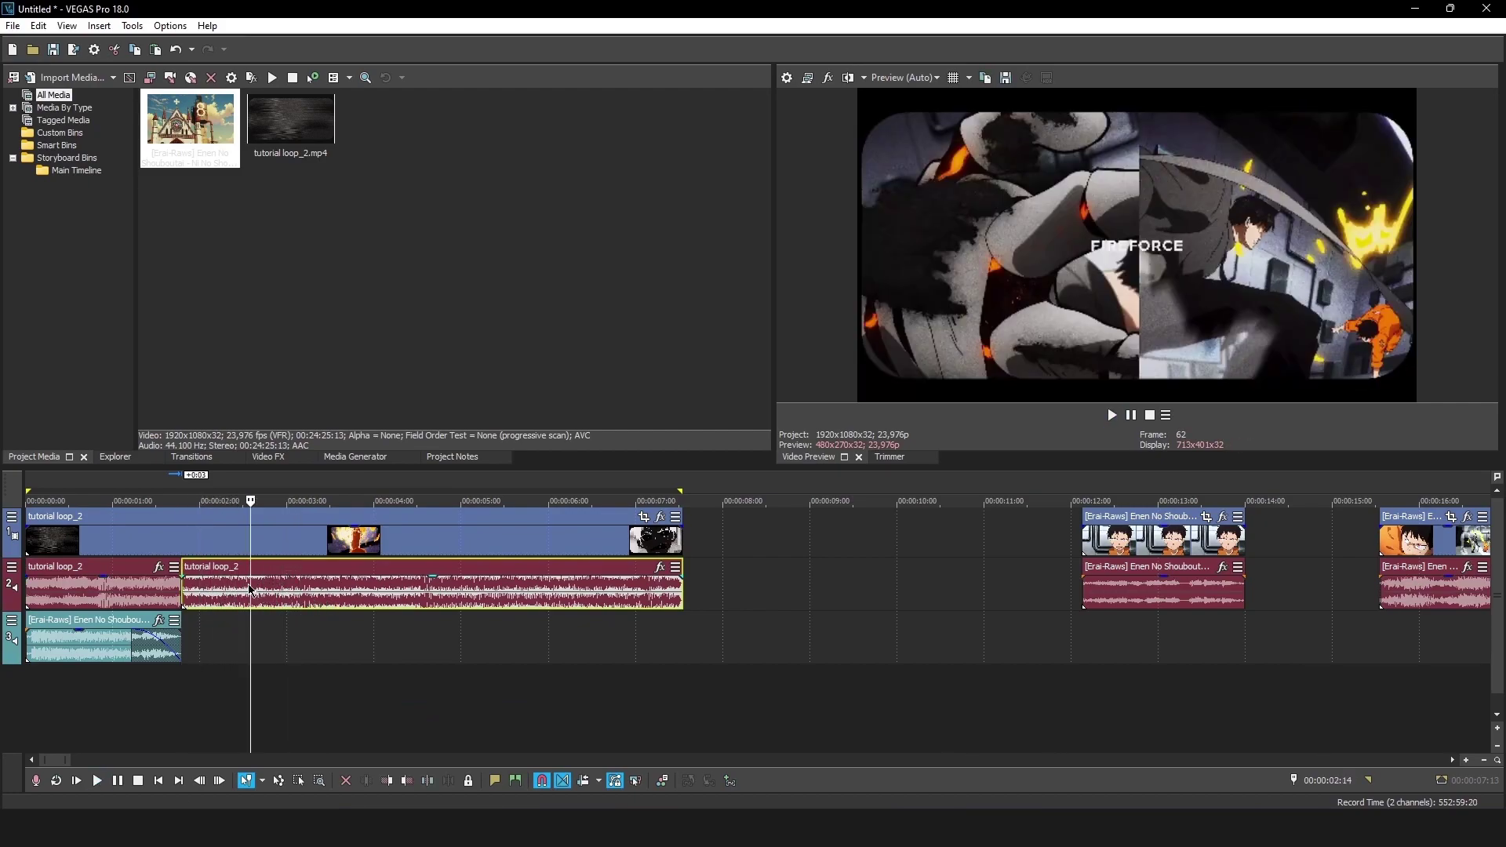
{"action": "left_click", "coordinate": [258, 587]}
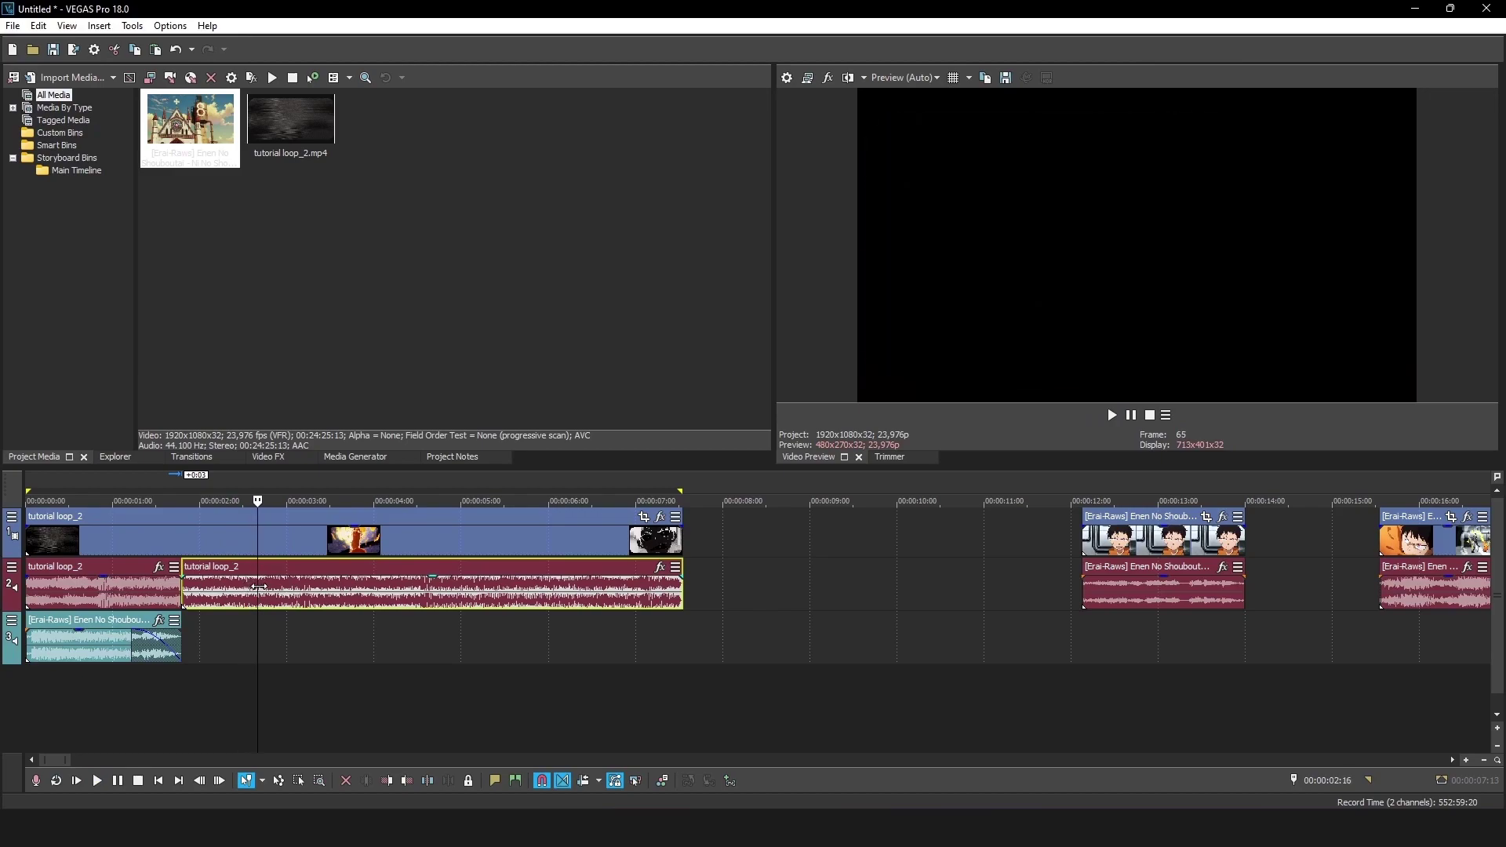
{"action": "left_click_drag", "start_coordinate": [254, 588], "coordinate": [255, 588]}
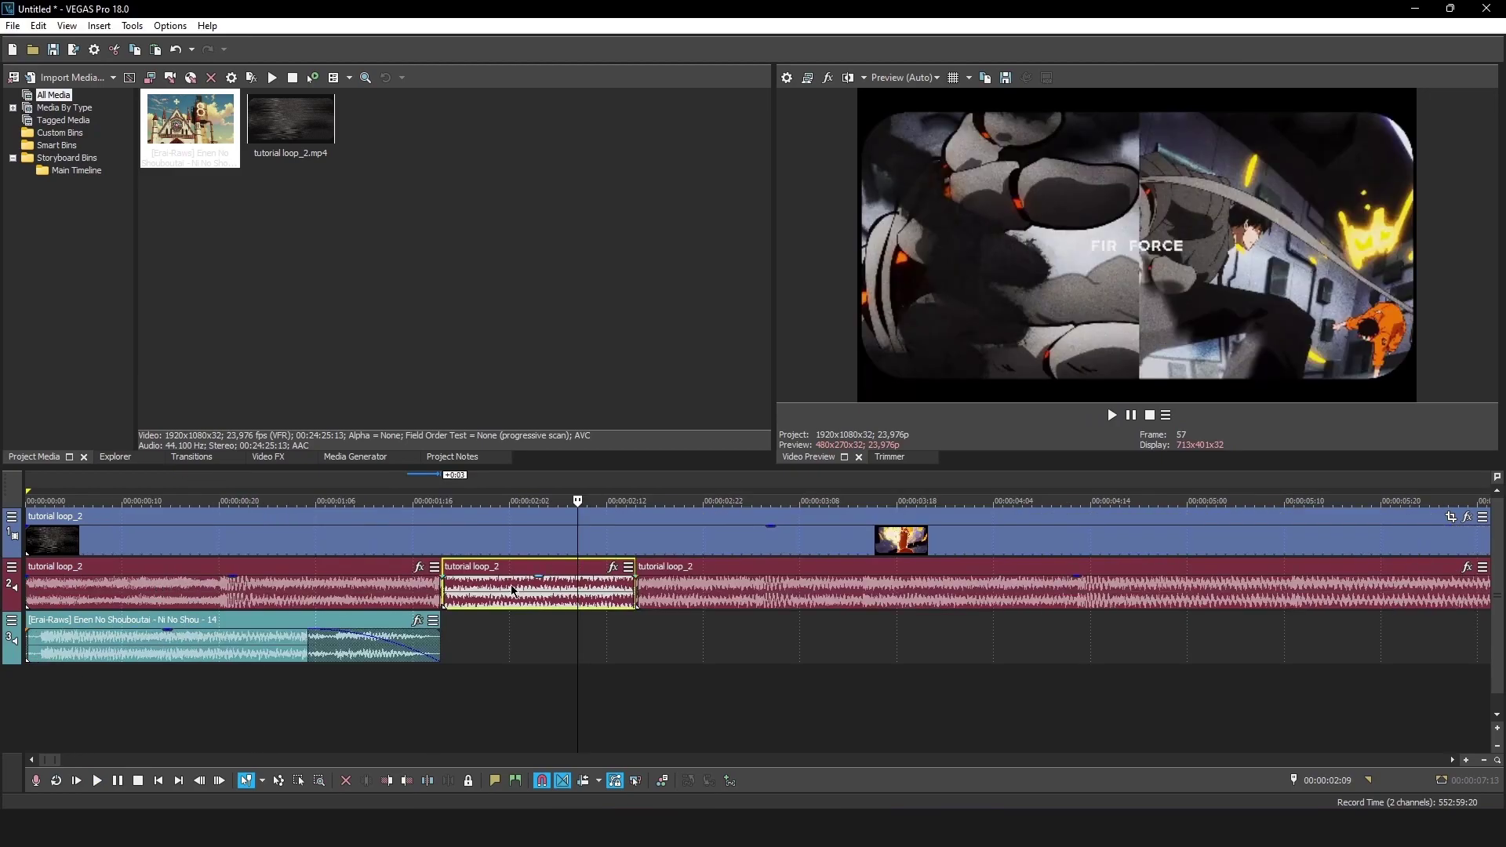
- Overlap both ends of the middle tutorial loop_2 audio section with its neighbours to make 0:01 crossfades
{"action": "scroll", "coordinate": [511, 588], "scroll_direction": "up", "scroll_amount": 3}
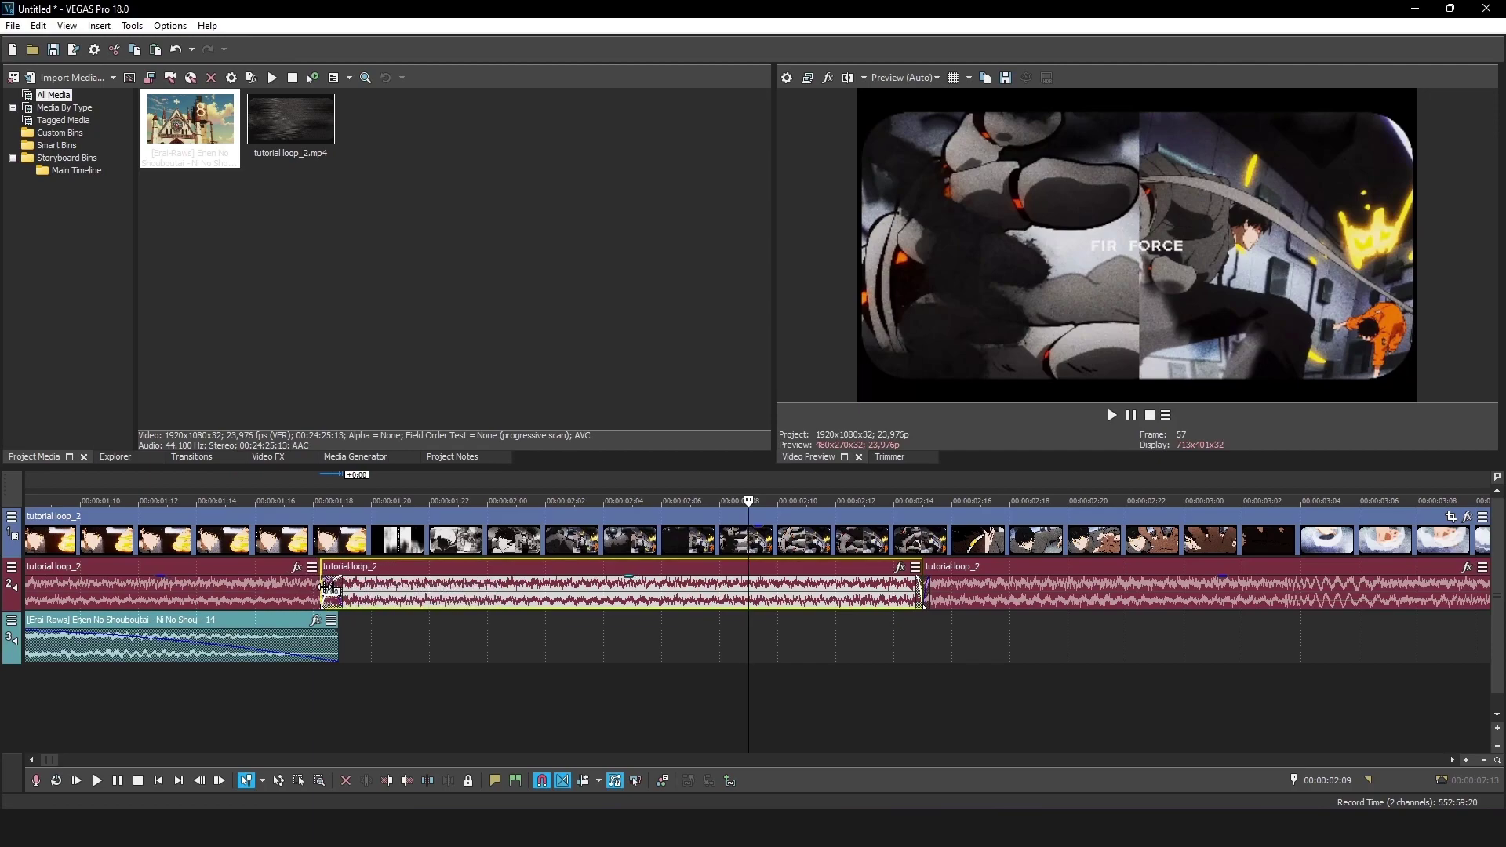
{"action": "left_click_drag", "start_coordinate": [339, 586], "coordinate": [352, 585]}
{"action": "left_click", "coordinate": [517, 594]}
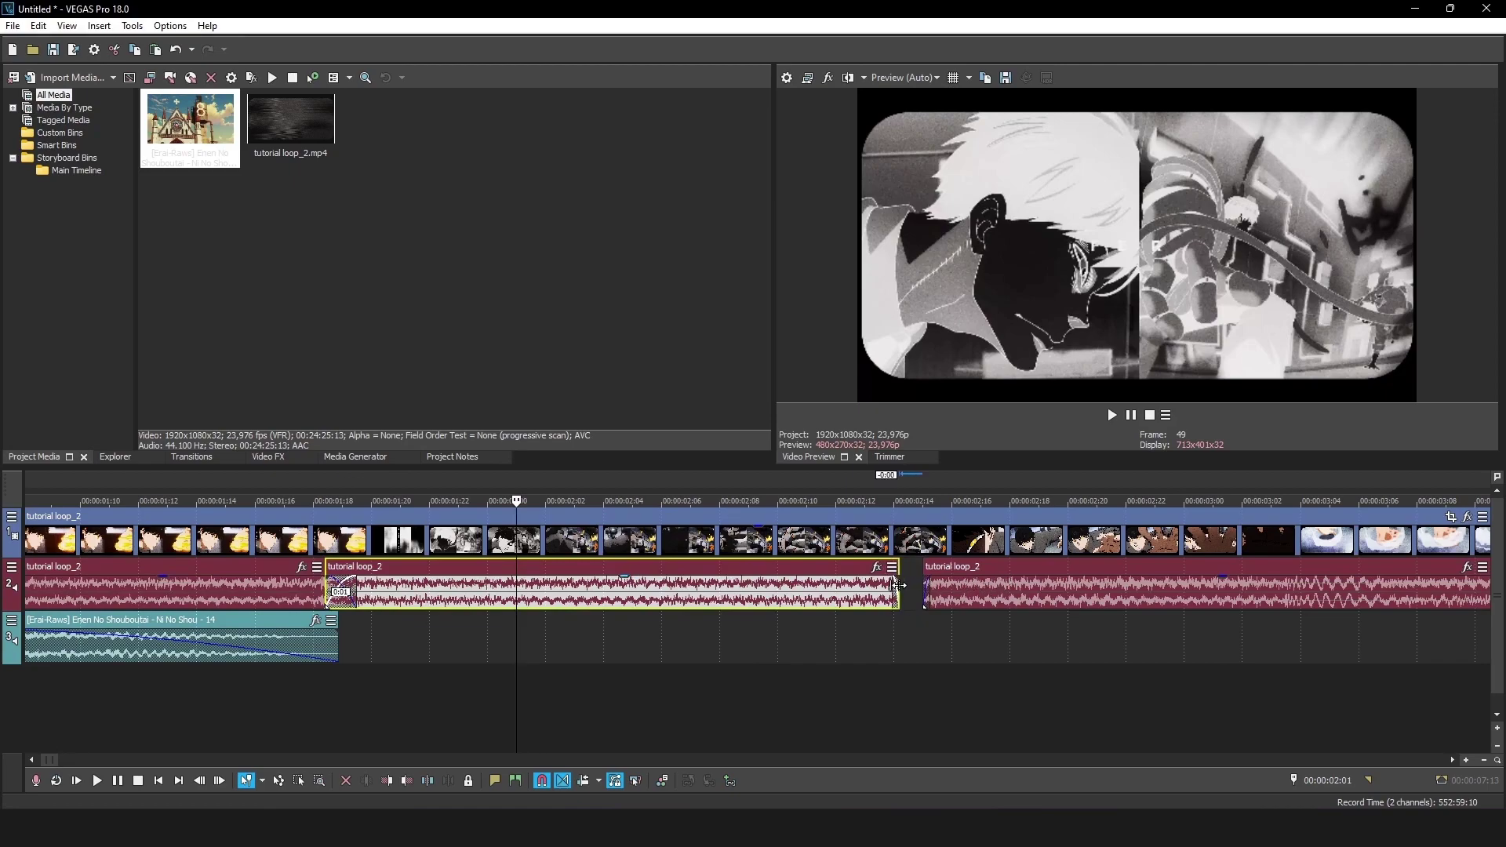
{"action": "left_click_drag", "start_coordinate": [895, 585], "coordinate": [922, 589]}
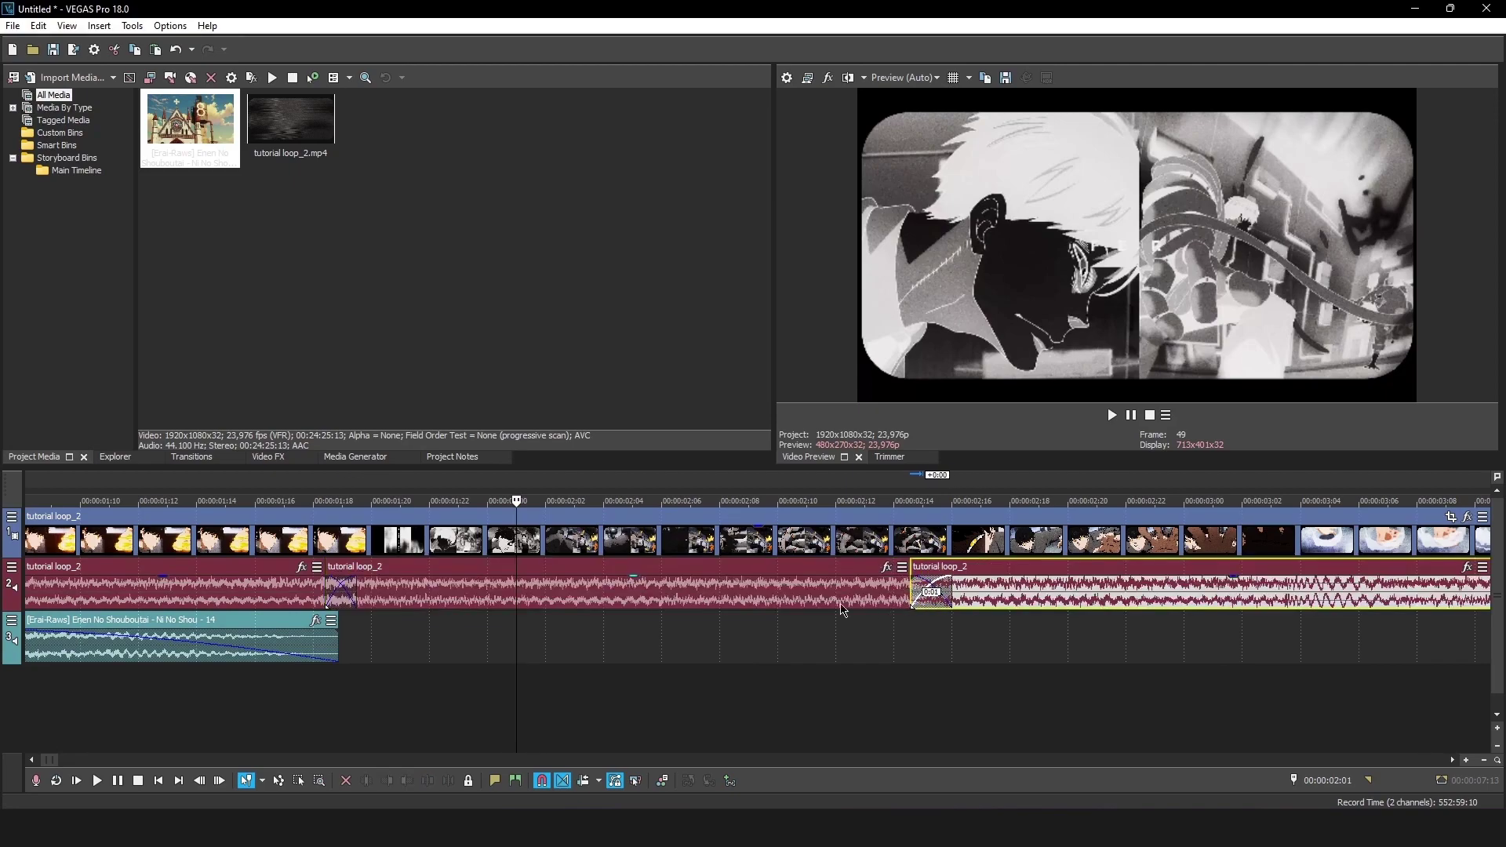
{"action": "left_click", "coordinate": [720, 604]}
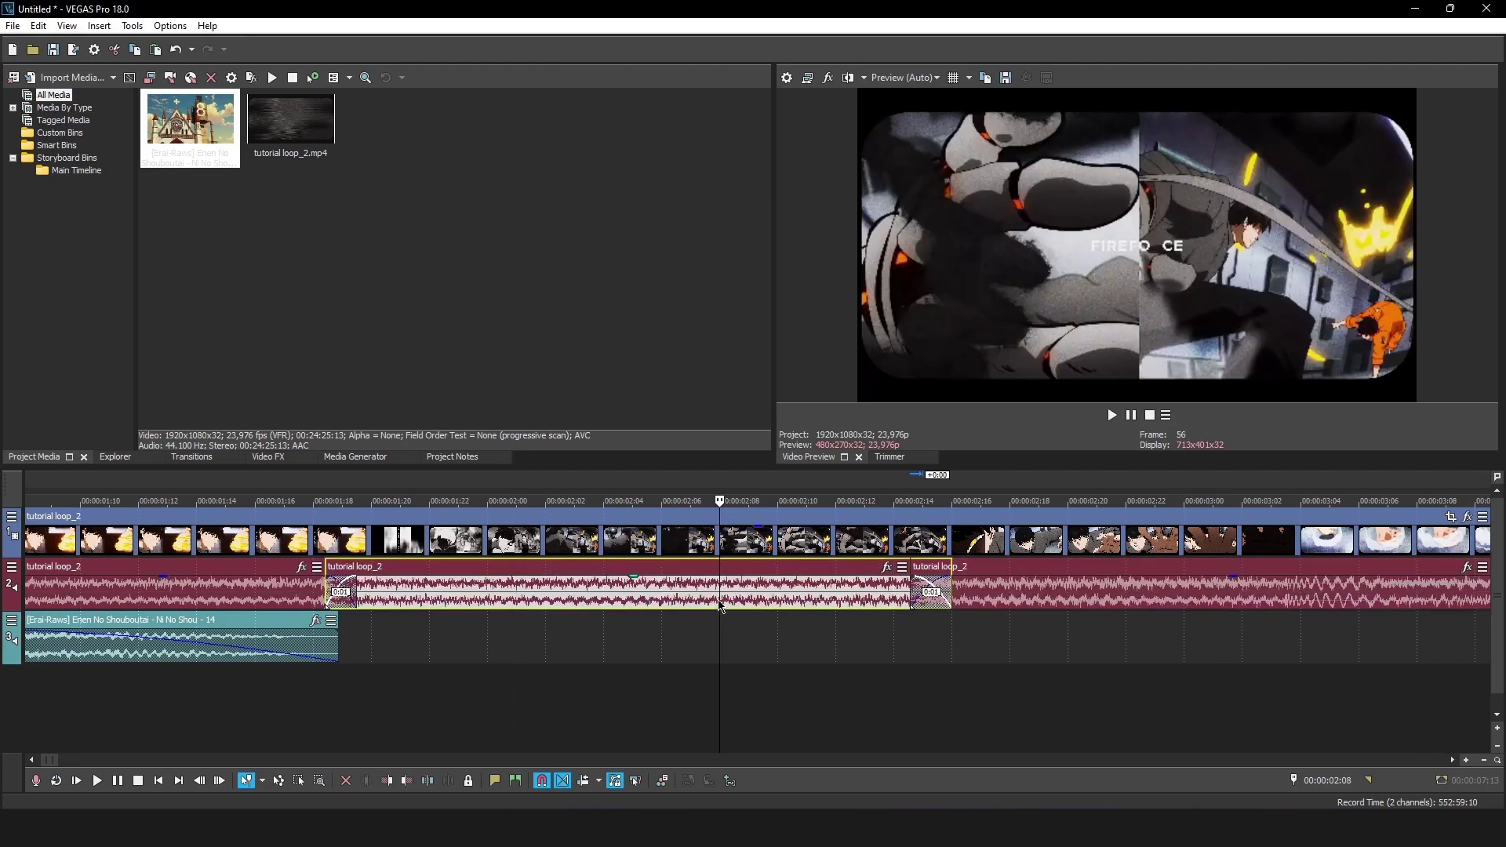
- Add a Resonant Filter with the [Sys] Muffler preset to the middle tutorial loop_2 audio section
{"action": "left_click", "coordinate": [887, 568]}
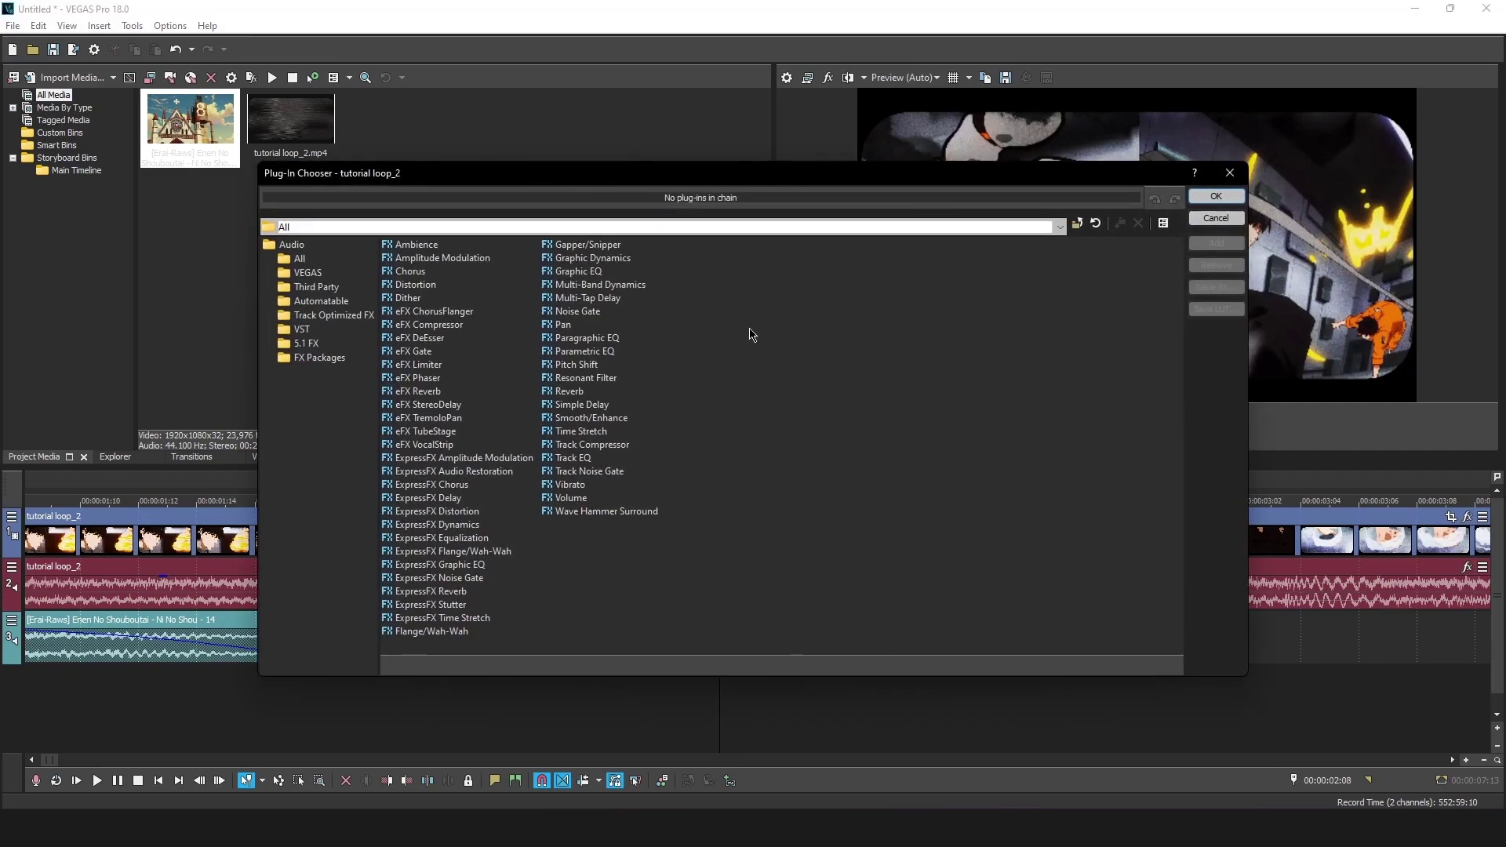
{"action": "double_click", "coordinate": [581, 380]}
{"action": "left_click", "coordinate": [1218, 197]}
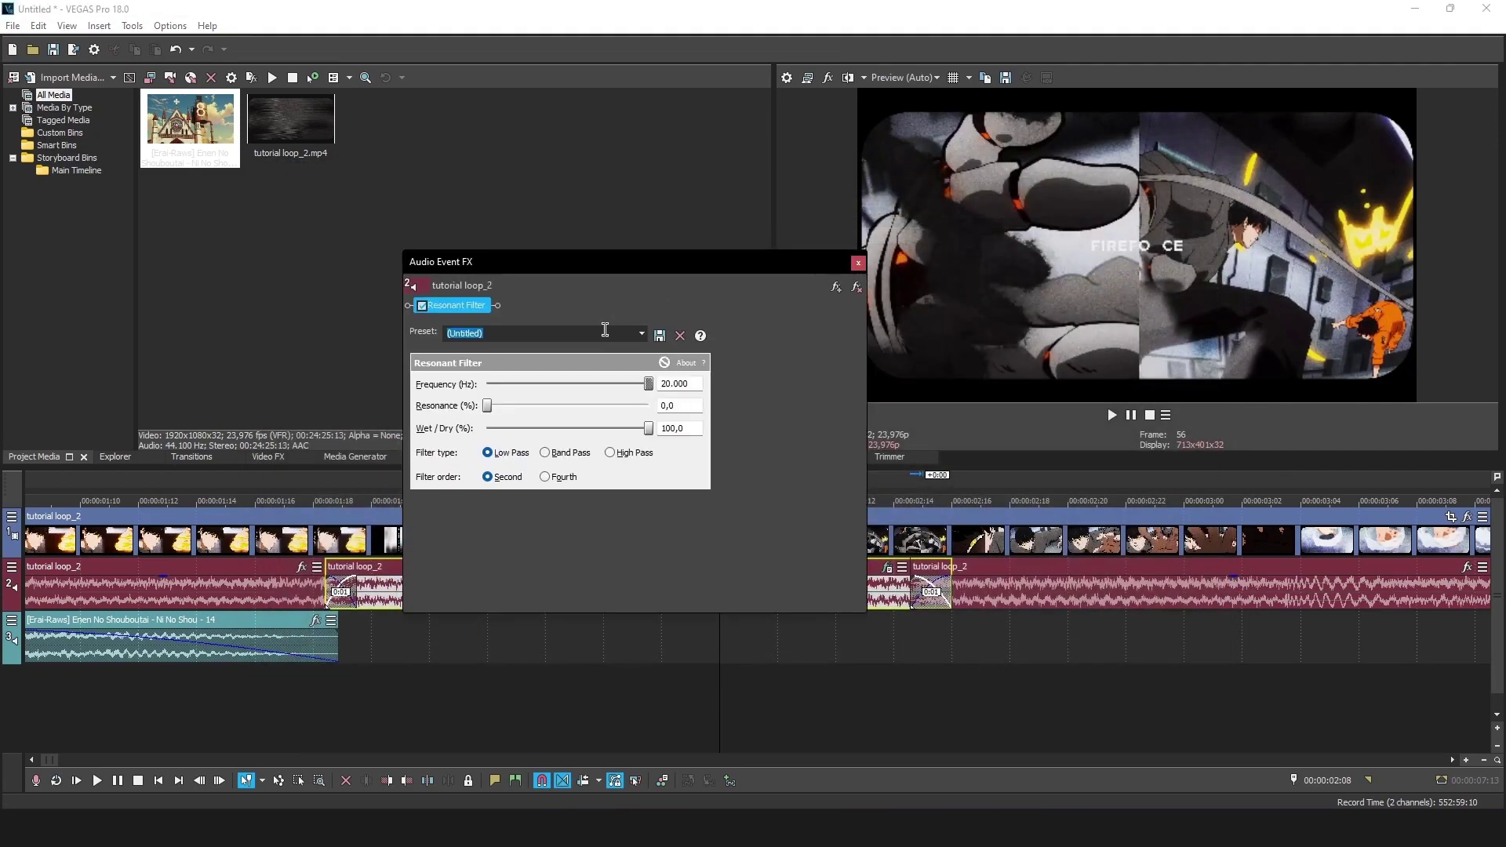
{"action": "left_click", "coordinate": [642, 334]}
{"action": "left_click", "coordinate": [491, 475]}
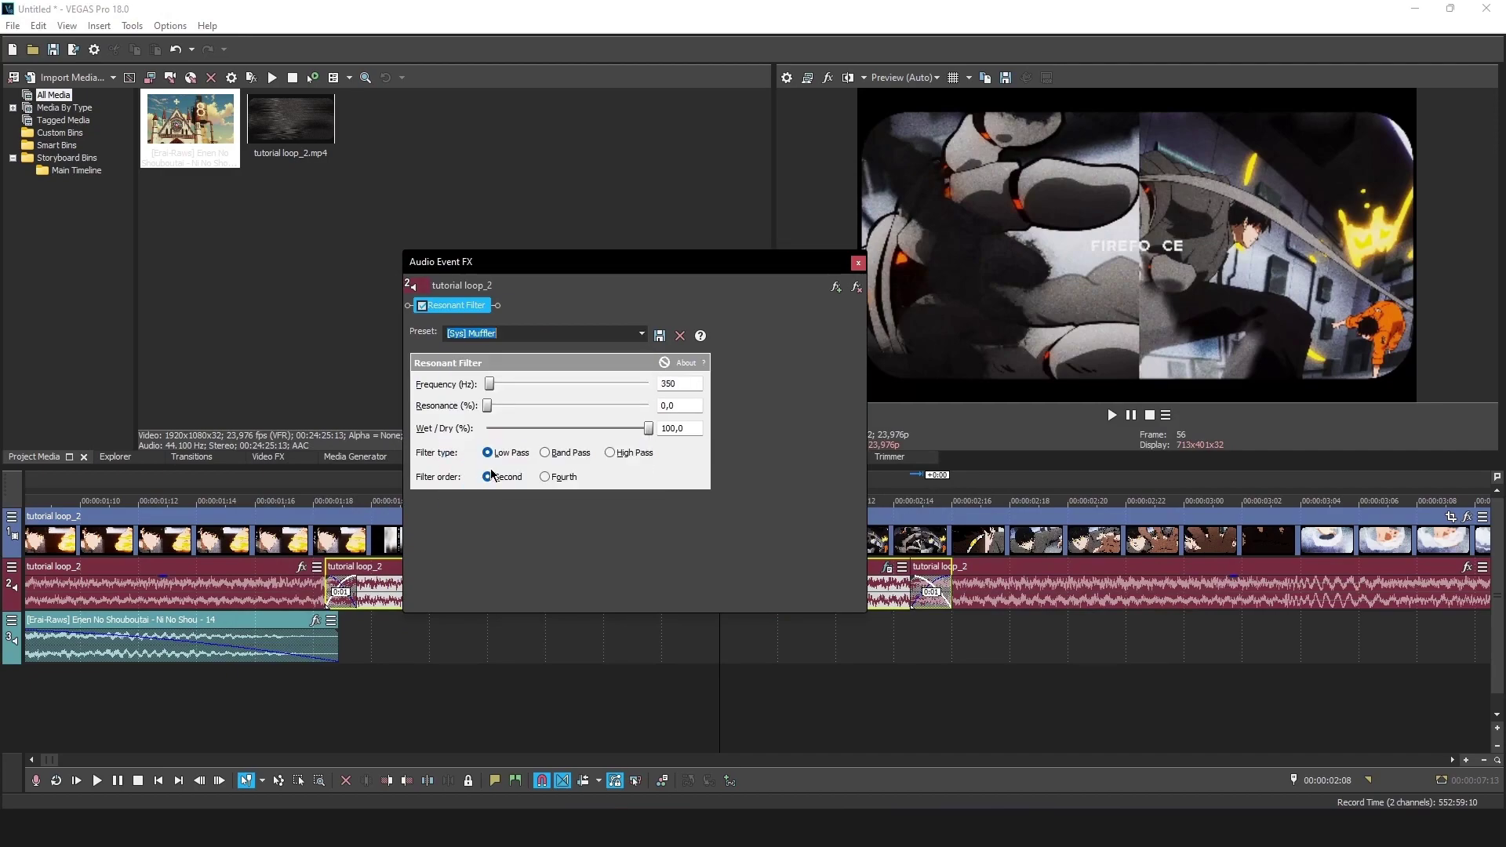
{"action": "left_click", "coordinate": [857, 264]}
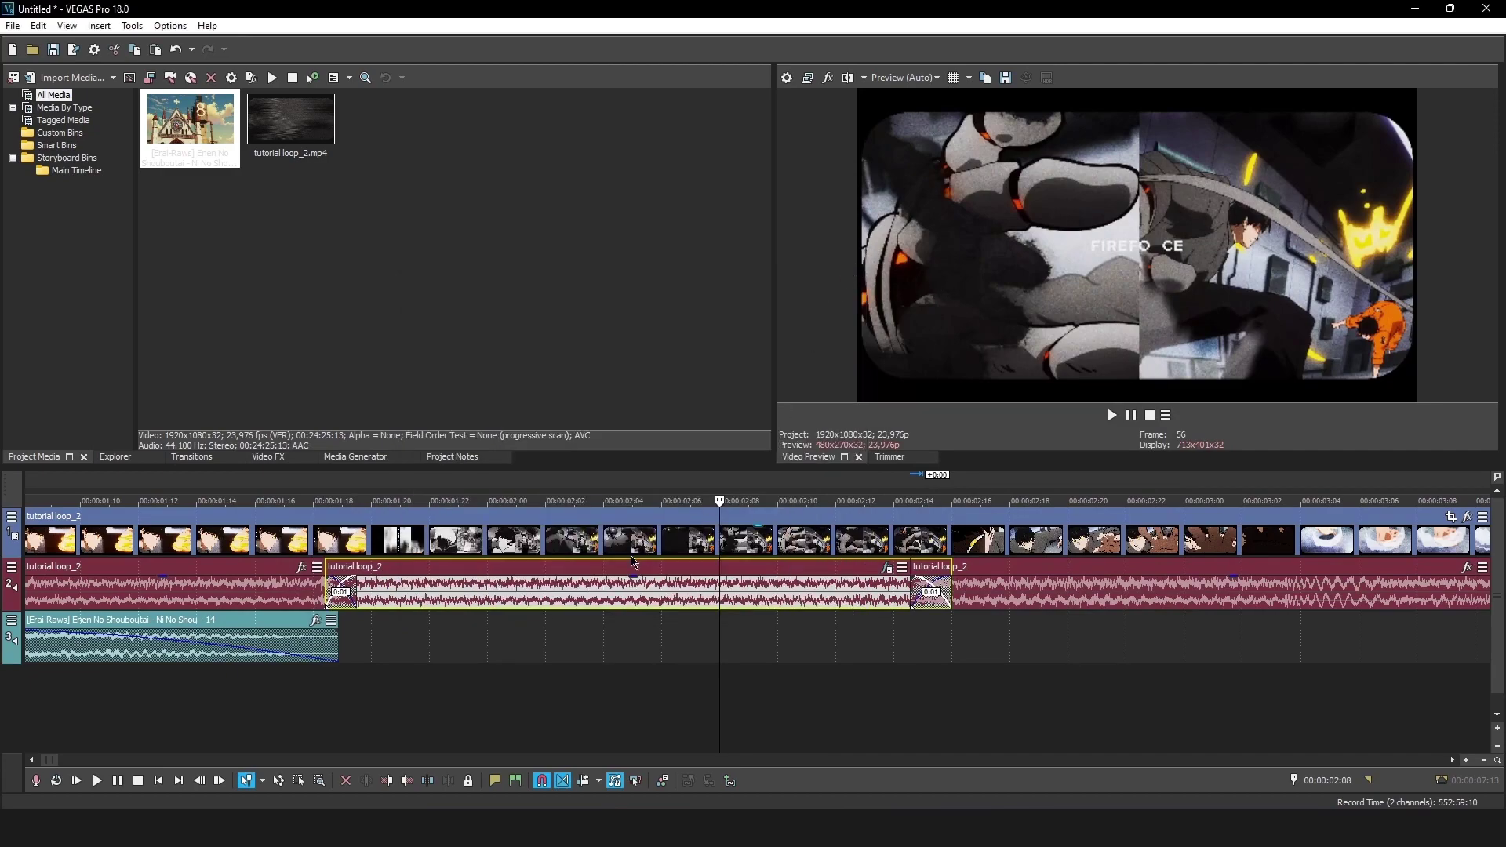
- Play back the edit from 00:00:01:18 to hear the muffled audio section
{"action": "scroll", "coordinate": [514, 675], "scroll_direction": "down", "scroll_amount": 2}
{"action": "left_click", "coordinate": [479, 679]}
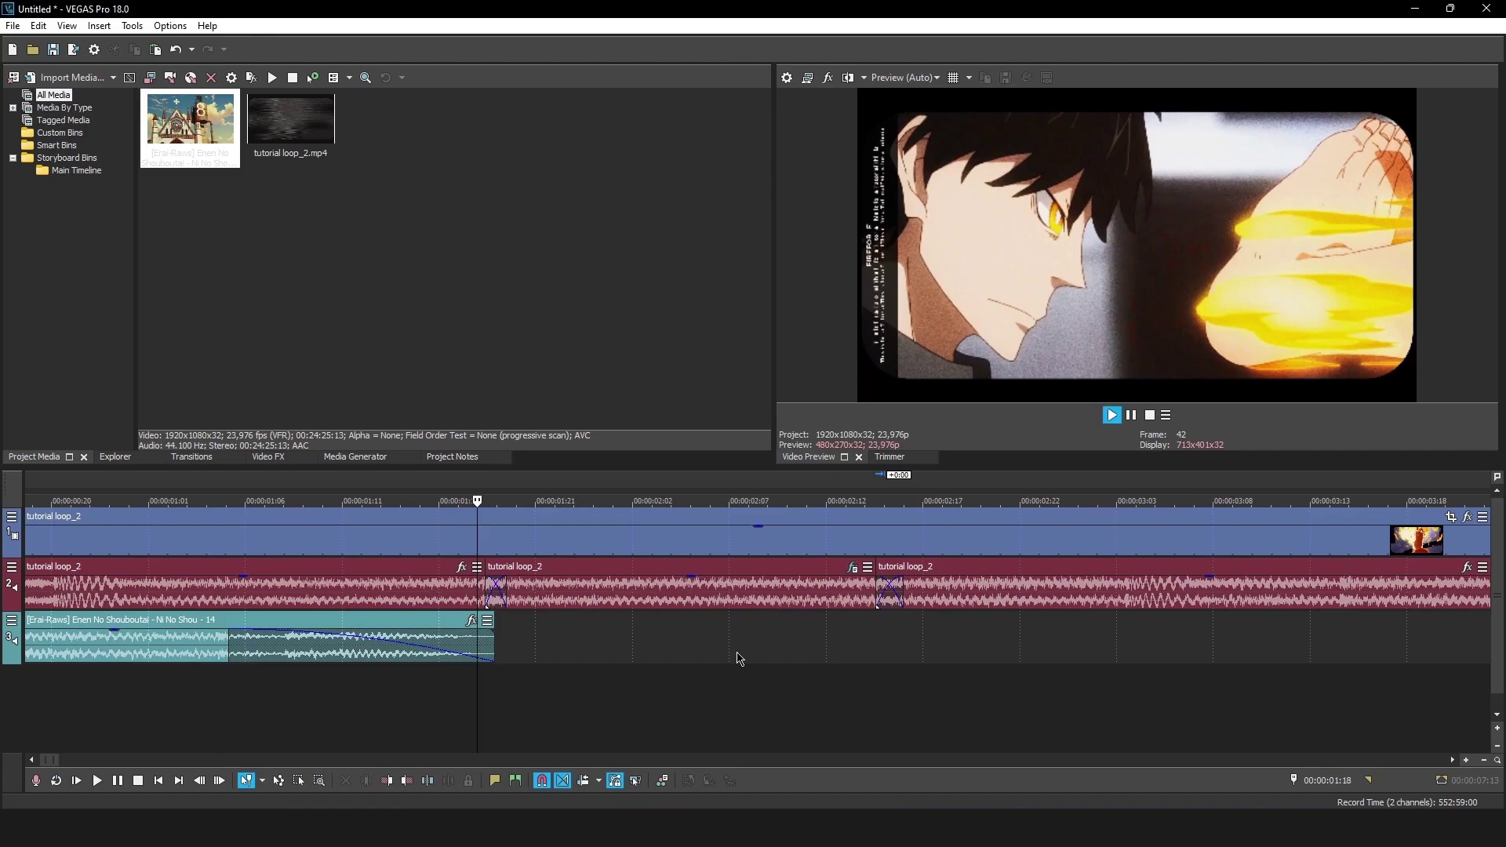
{"action": "key", "text": "space"}
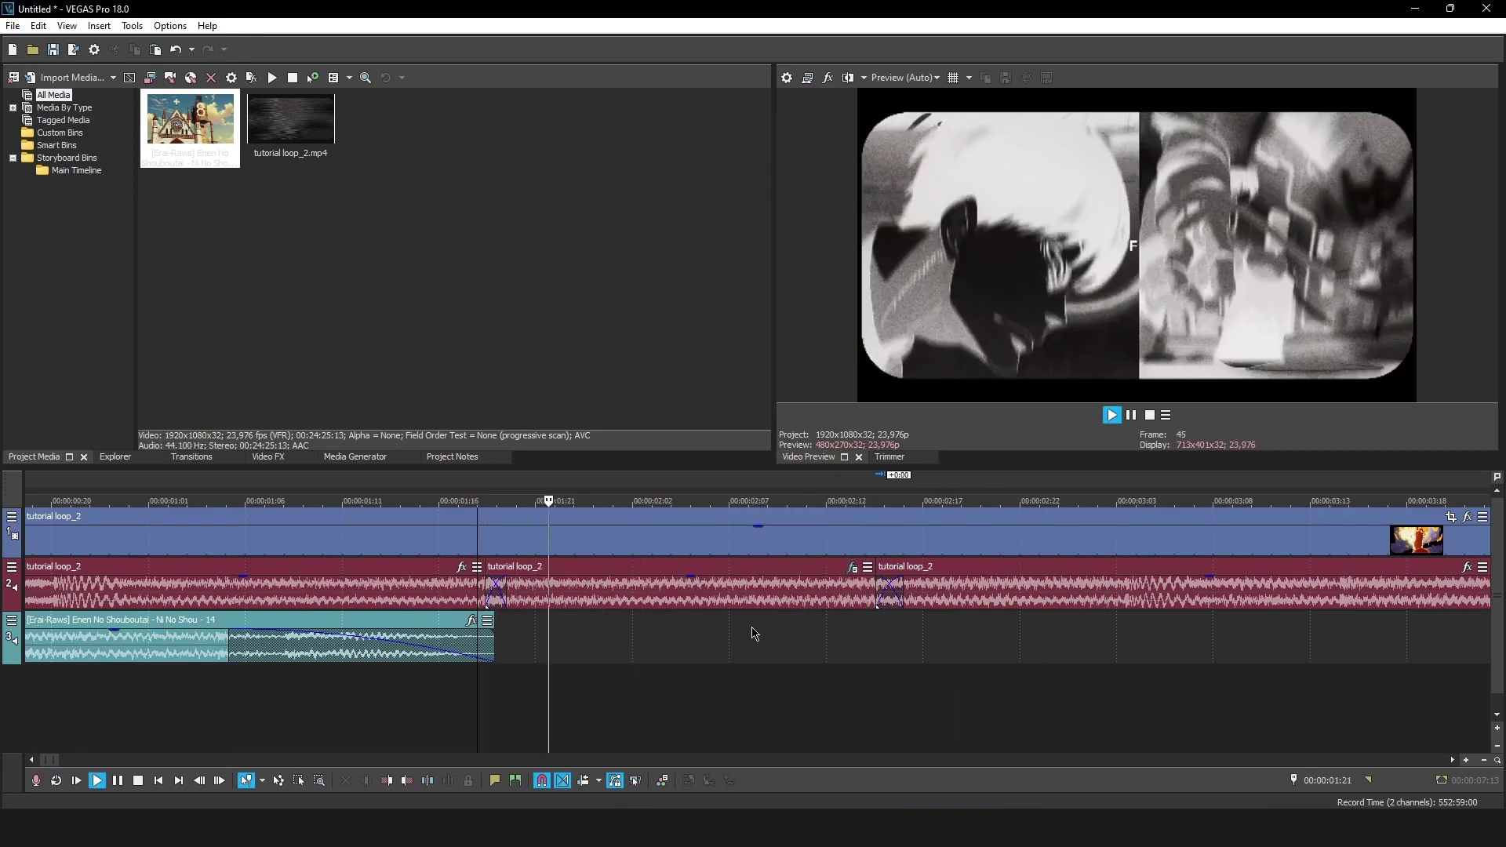
{"action": "key", "text": "space"}
- Ungroup the audio of the episode clip near 00:00:12:03 from its video
{"action": "scroll", "coordinate": [718, 608], "scroll_direction": "down", "scroll_amount": 4}
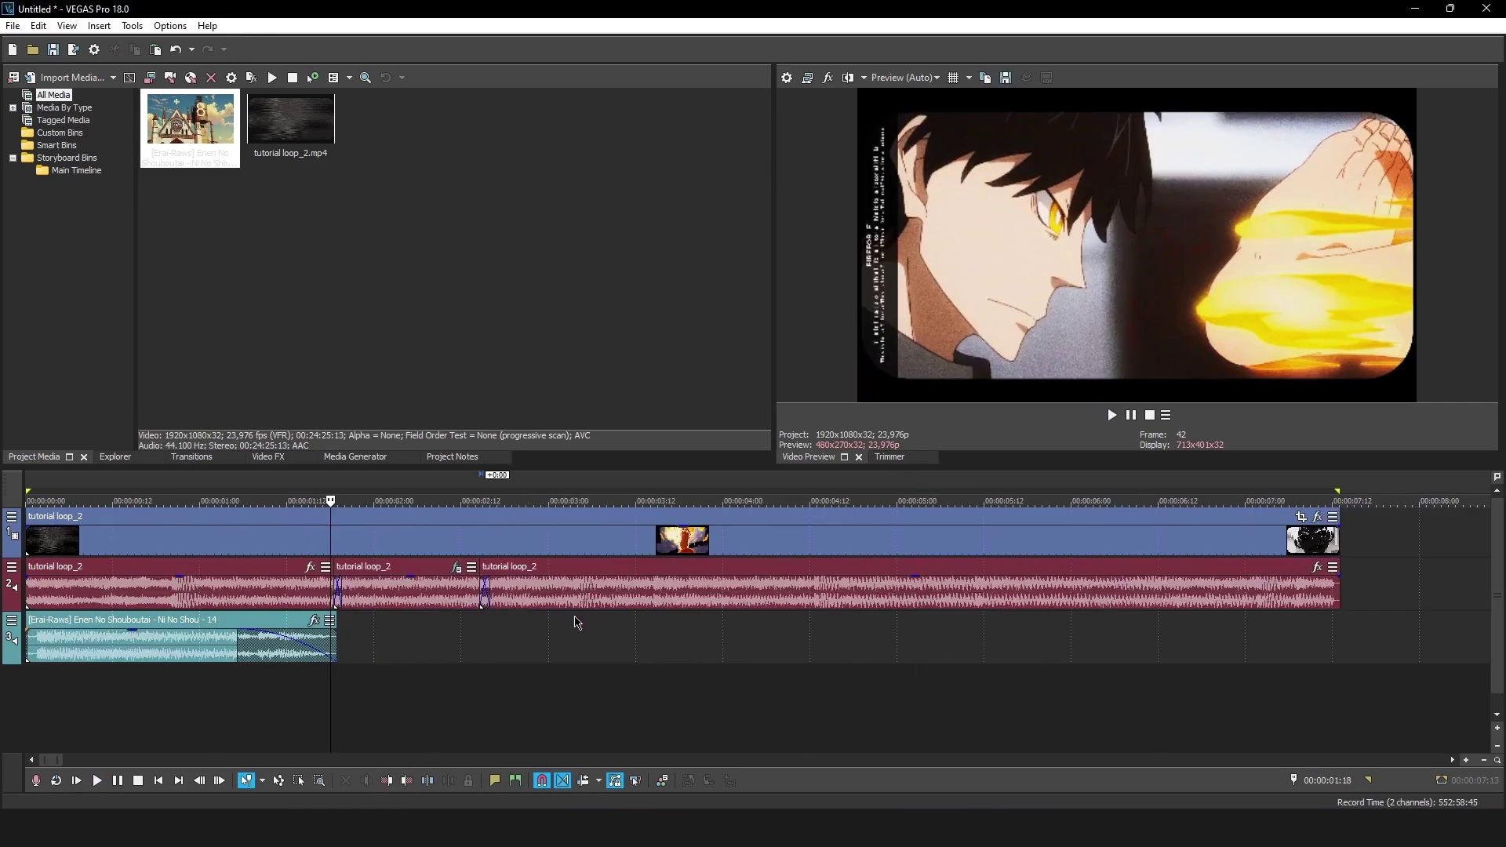
{"action": "scroll", "coordinate": [1339, 597], "scroll_direction": "down", "scroll_amount": 4}
{"action": "right_click", "coordinate": [738, 596]}
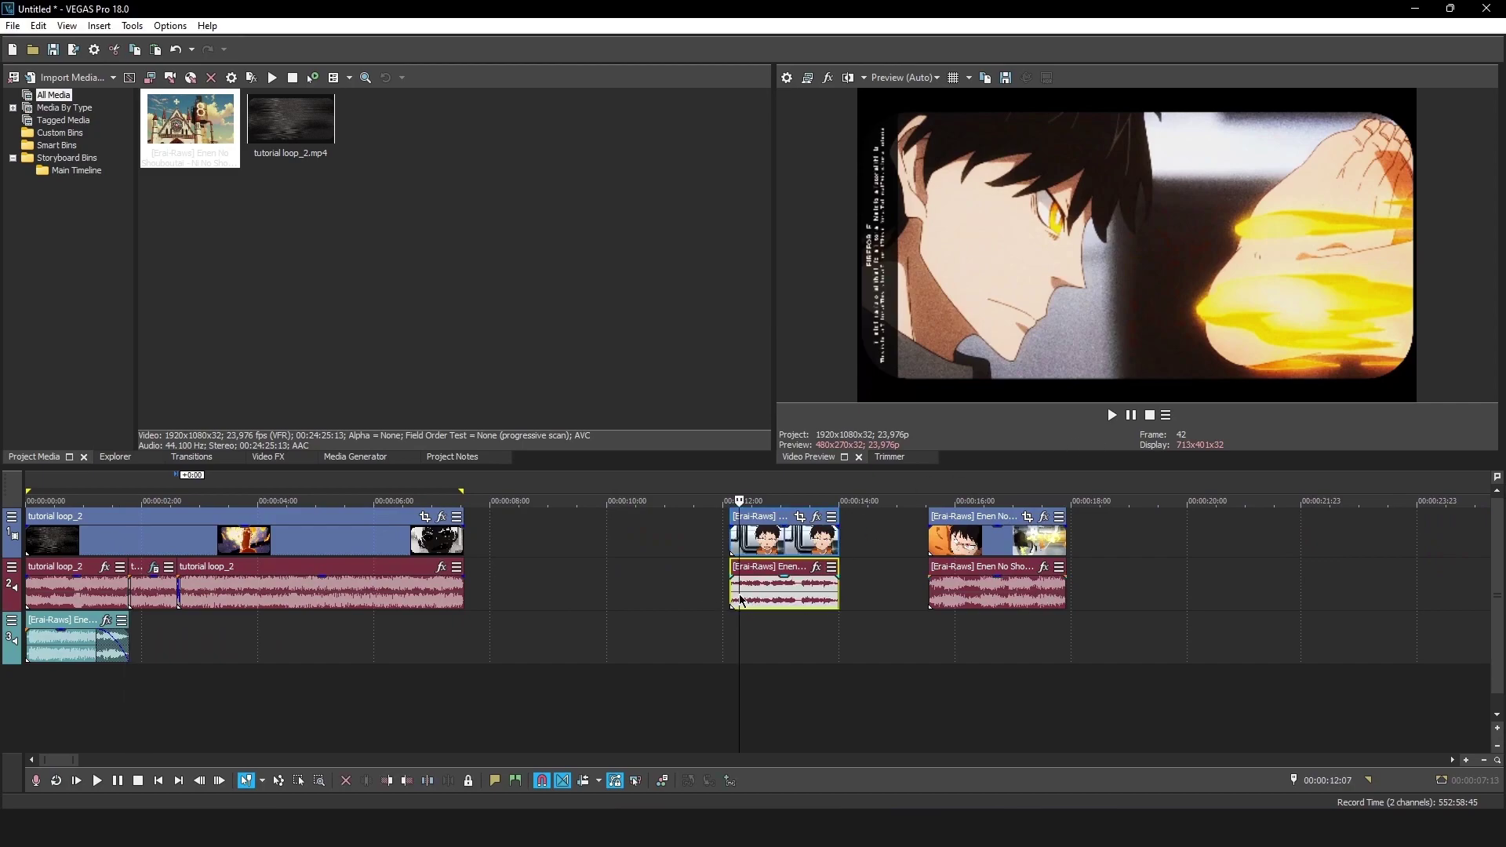
{"action": "left_click", "coordinate": [710, 595]}
{"action": "right_click", "coordinate": [766, 588]}
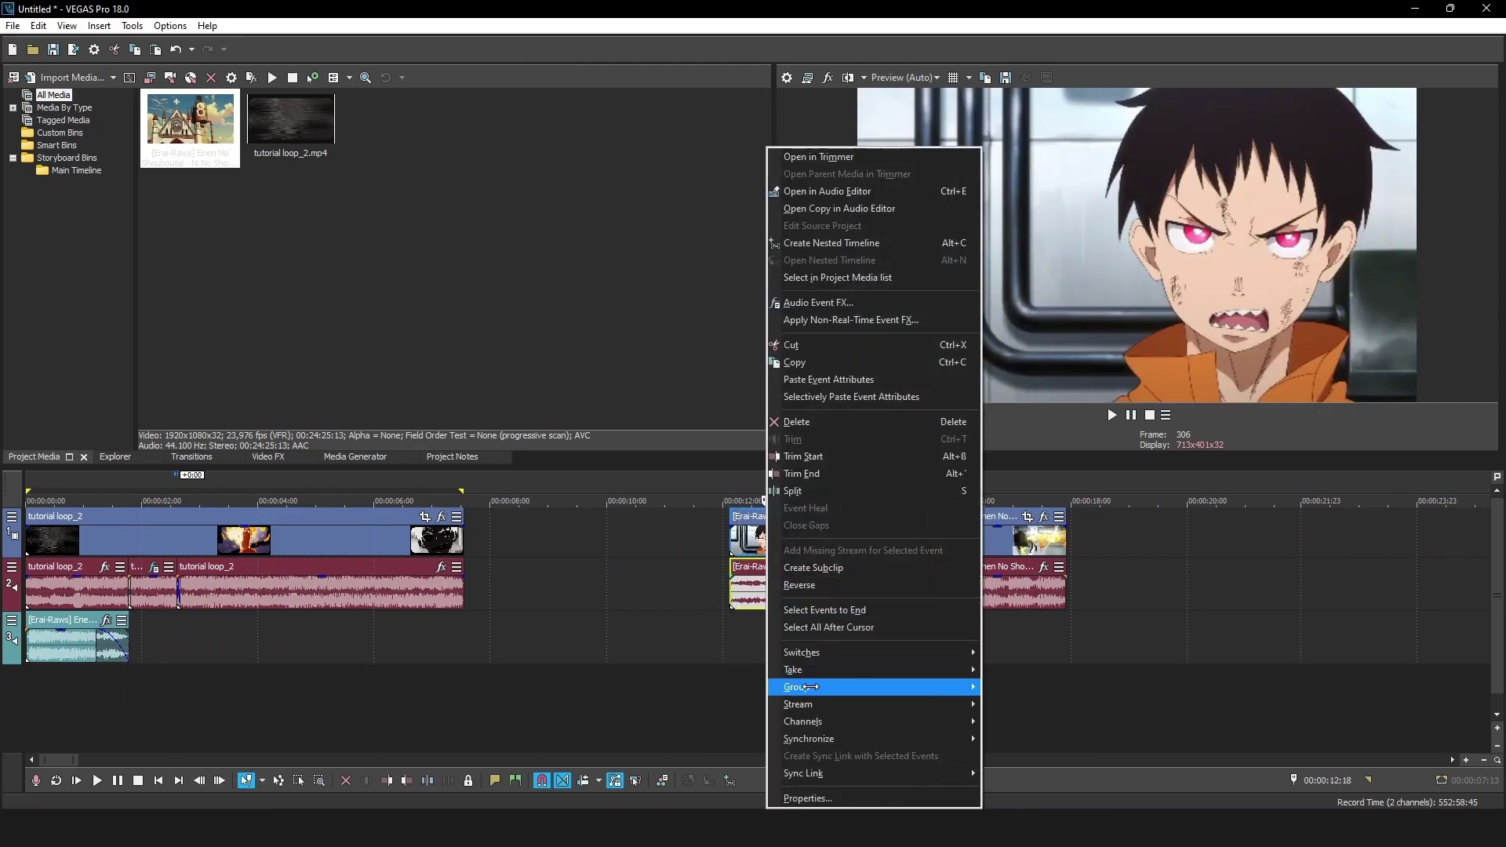
{"action": "mouse_move", "coordinate": [808, 689]}
{"action": "left_click", "coordinate": [1052, 712]}
- Move the ungrouped episode audio to track 3, starting at 00:00:01:19 directly after the first episode audio
{"action": "left_click_drag", "start_coordinate": [789, 601], "coordinate": [774, 602]}
{"action": "left_click_drag", "start_coordinate": [530, 628], "coordinate": [200, 652]}
{"action": "scroll", "coordinate": [107, 630], "scroll_direction": "up", "scroll_amount": 3}
{"action": "scroll", "coordinate": [425, 642], "scroll_direction": "down", "scroll_amount": 3}
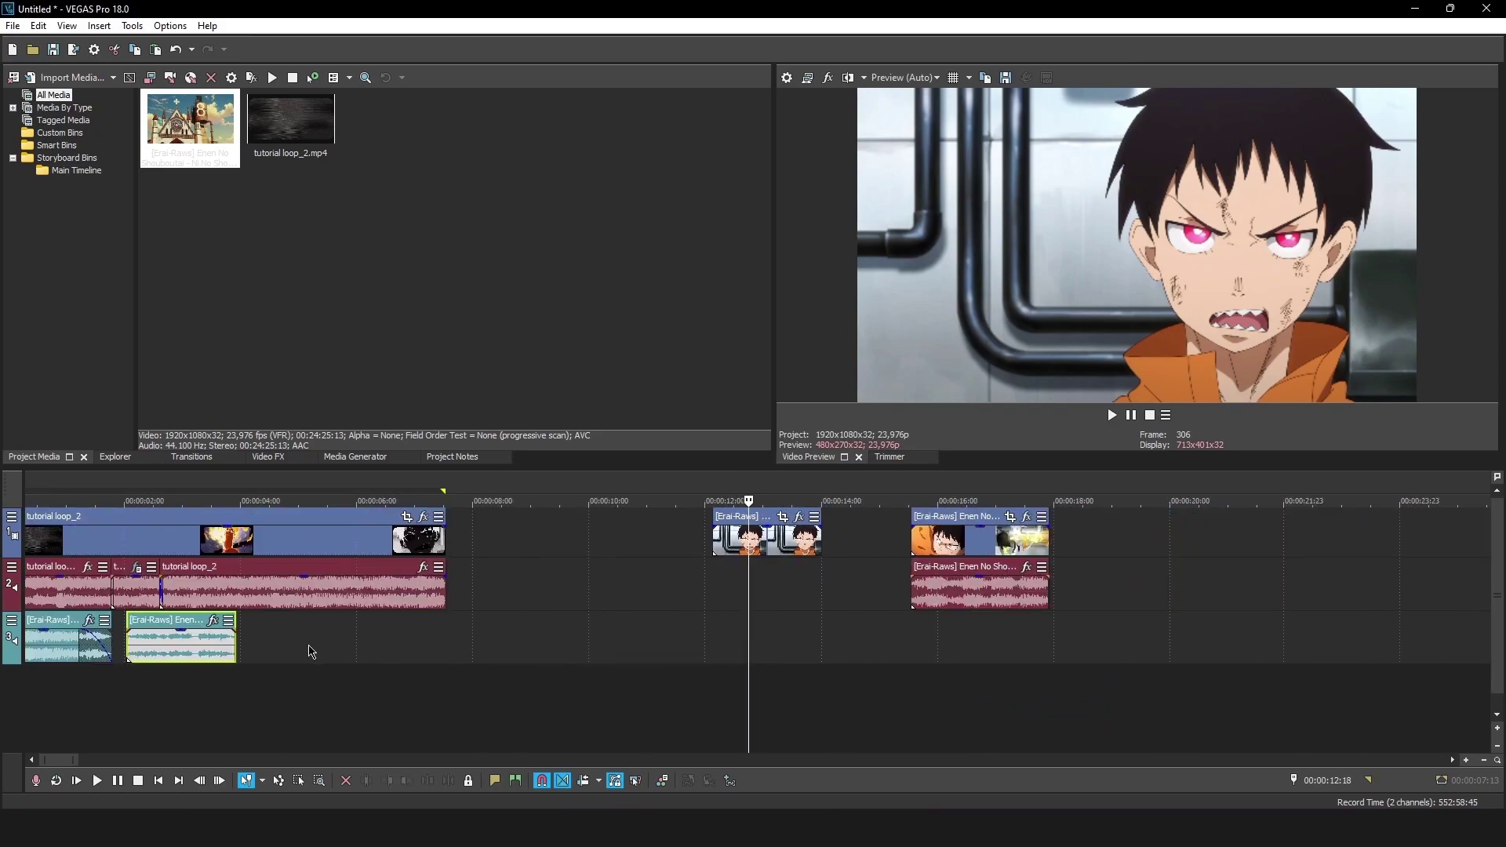
{"action": "left_click", "coordinate": [120, 644]}
{"action": "scroll", "coordinate": [526, 648], "scroll_direction": "up", "scroll_amount": 5}
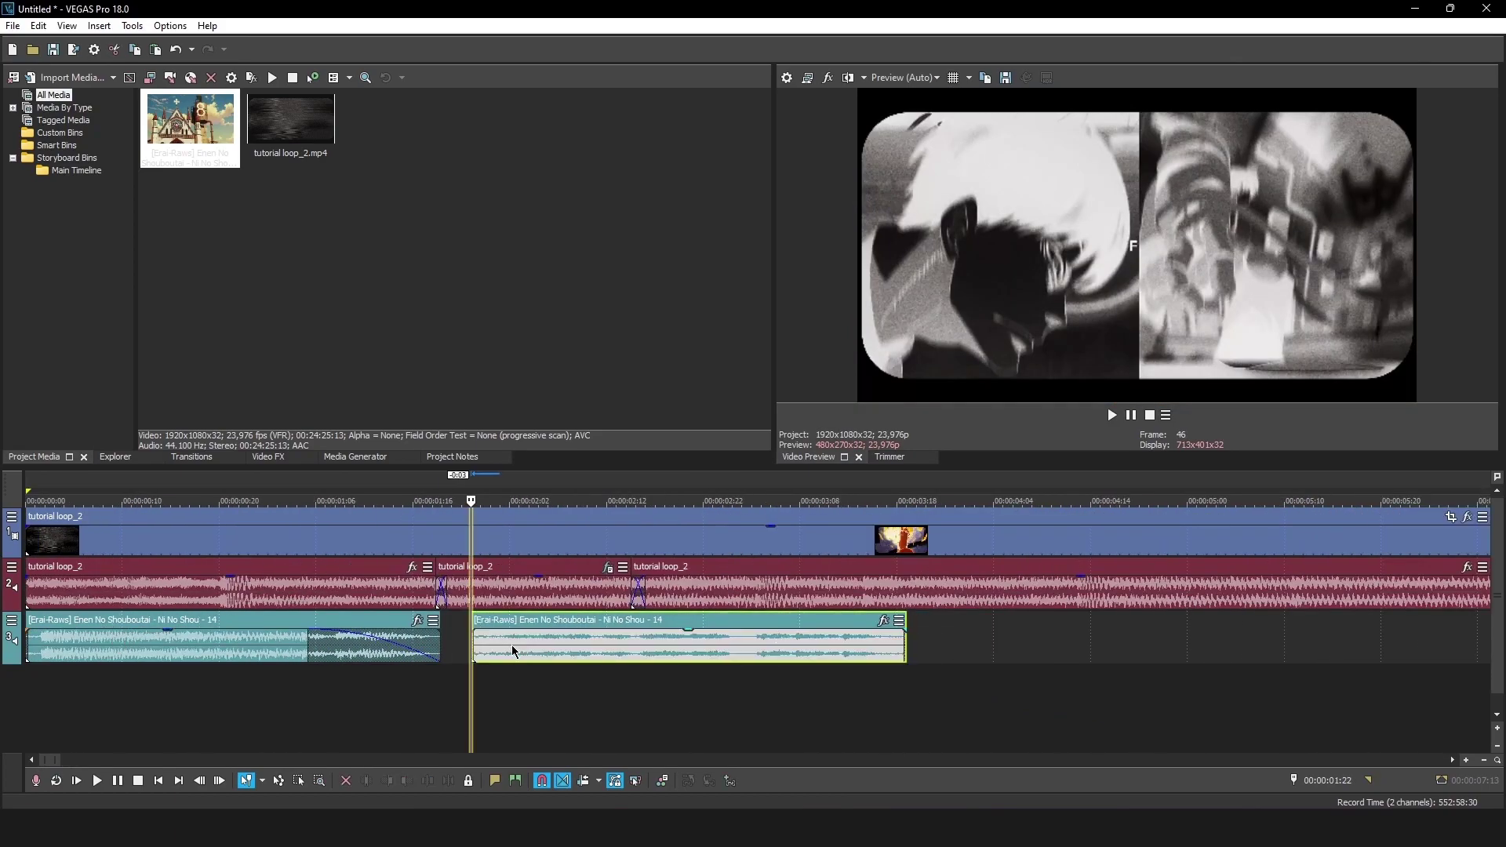
{"action": "left_click_drag", "start_coordinate": [512, 646], "coordinate": [488, 646]}
- Play back the moved episode audio from 00:00:01:19 and again from 00:00:03:00 to judge which part to keep
{"action": "left_click", "coordinate": [449, 679]}
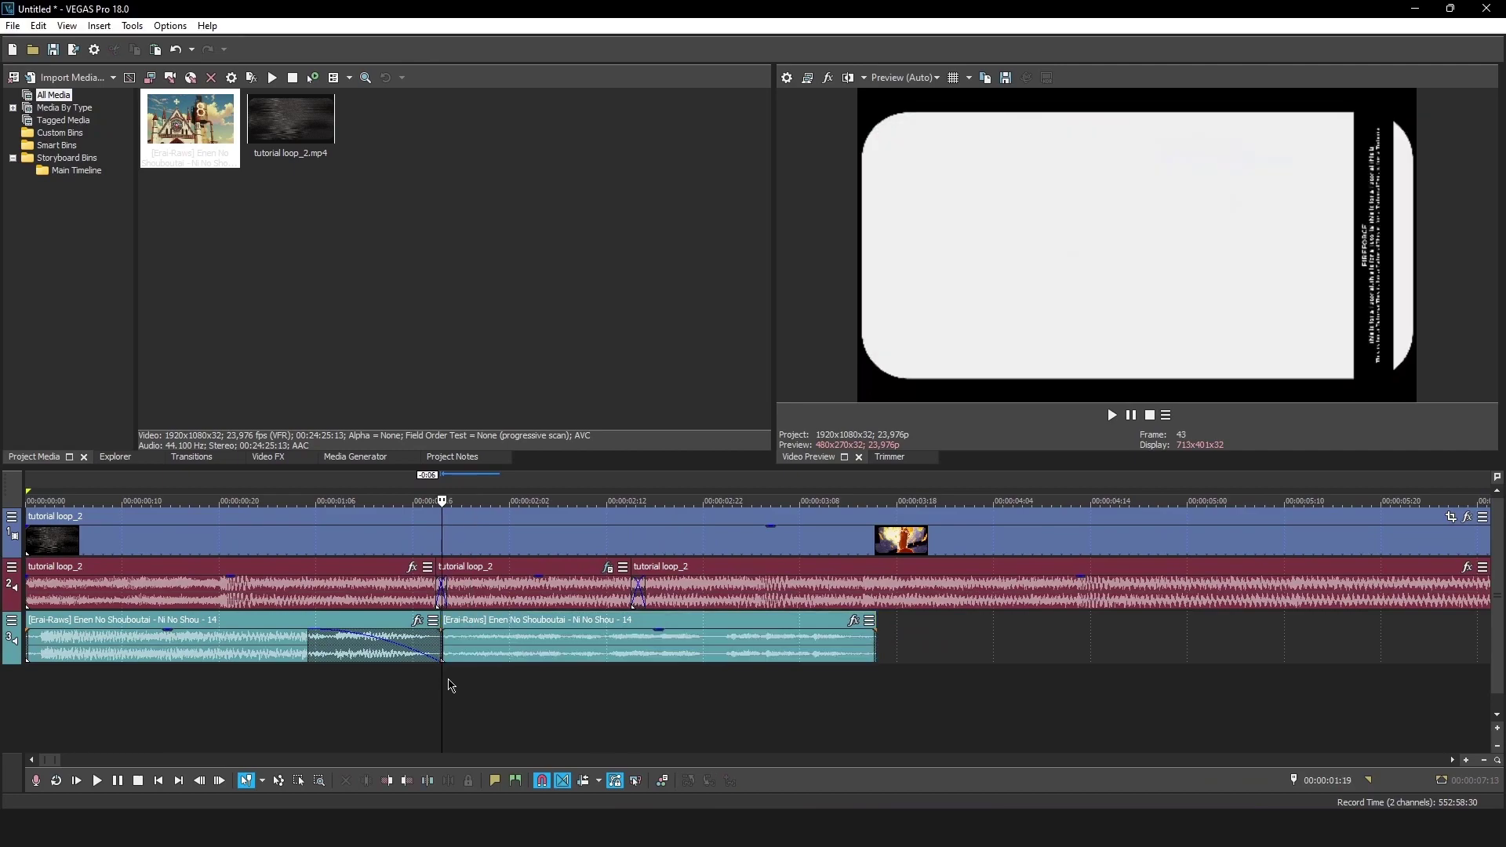
{"action": "key", "text": "space"}
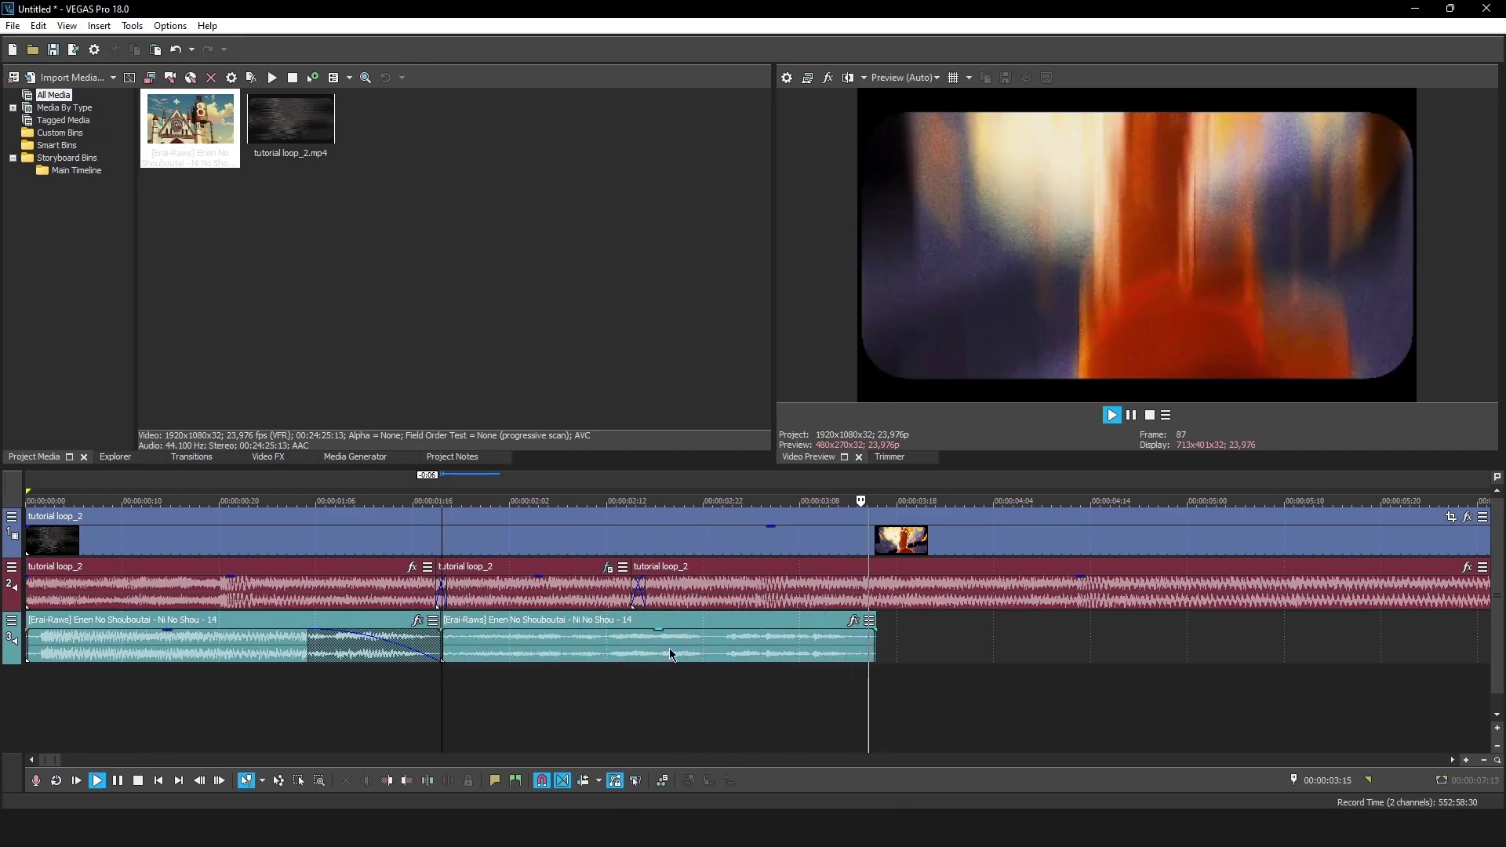
{"action": "key", "text": "space"}
{"action": "left_click", "coordinate": [723, 678]}
{"action": "key", "text": "space"}
{"action": "key", "text": "space"}
- Split the tracks at 00:00:03:00 and delete the second episode audio's portion before the cut on track 3
{"action": "key", "text": "s"}
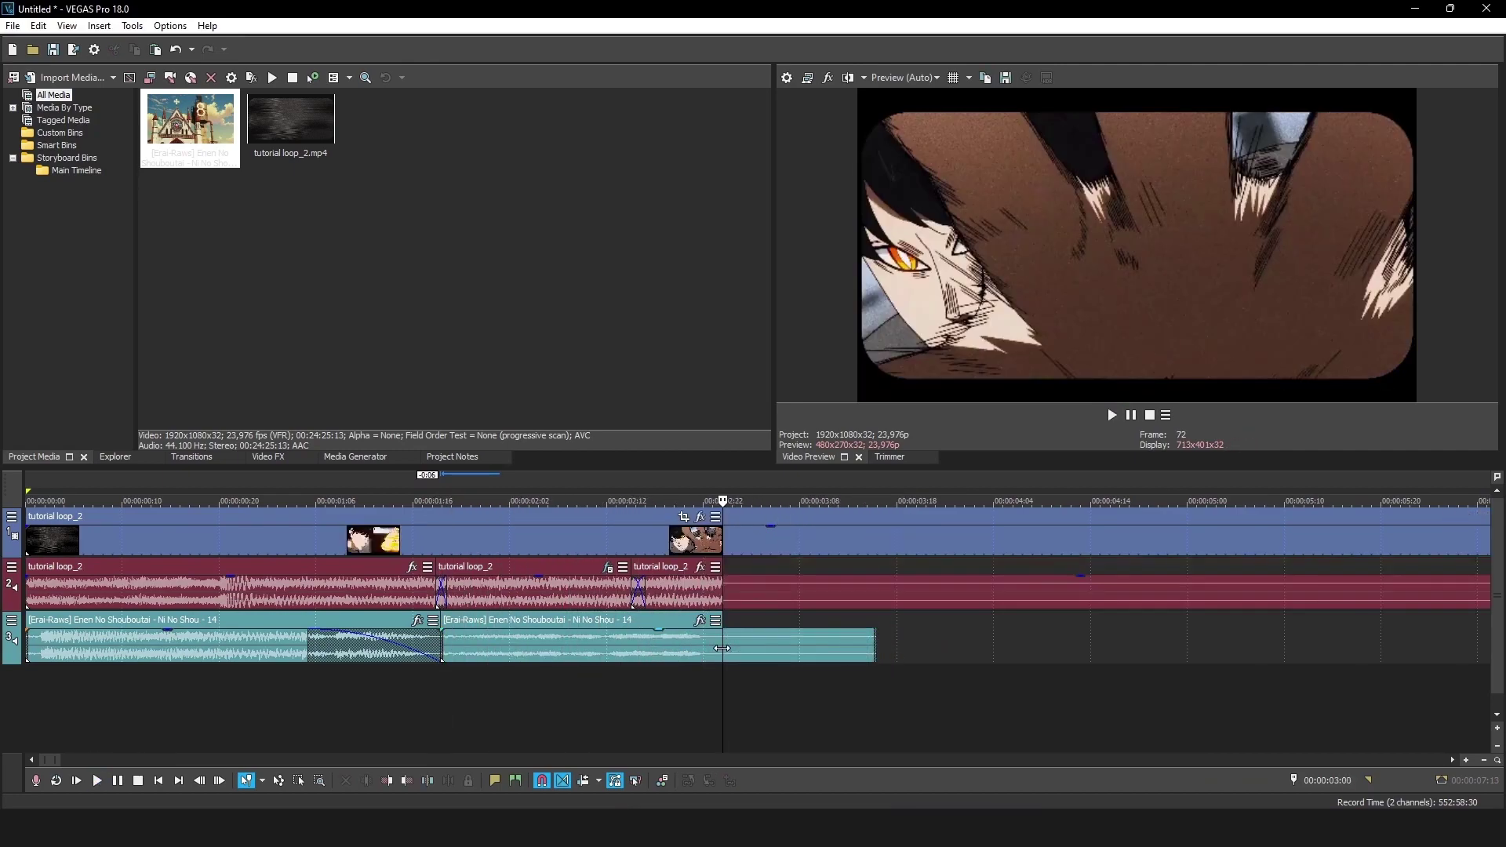
{"action": "left_click", "coordinate": [644, 650]}
{"action": "key", "text": "Delete"}
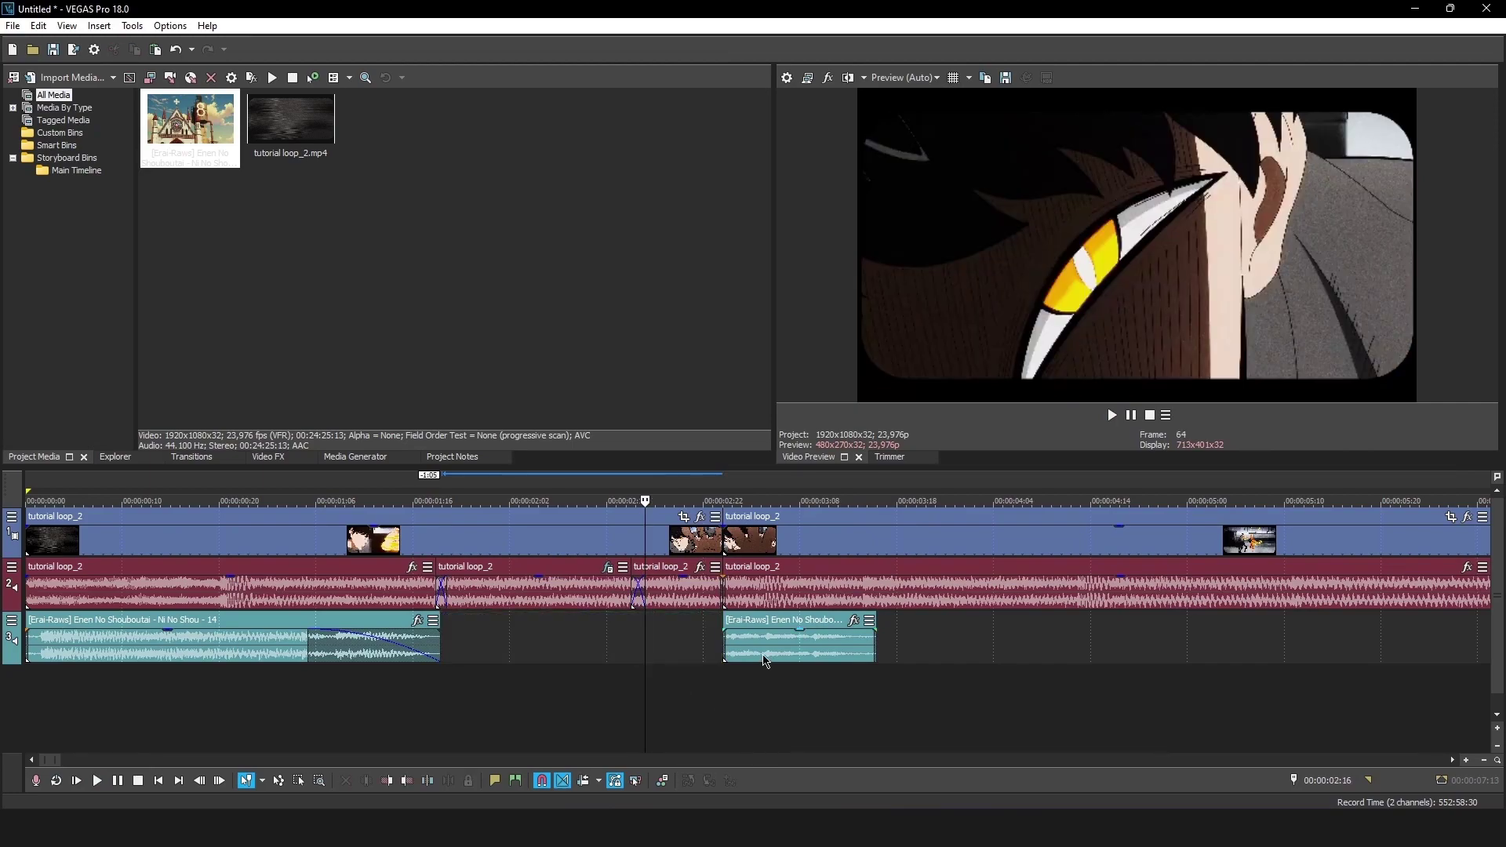
- Move the remaining second episode audio piece back to start at 00:00:01:19 on track 3, checking its timing by playback
{"action": "left_click_drag", "start_coordinate": [766, 661], "coordinate": [498, 661]}
{"action": "left_click", "coordinate": [438, 674]}
{"action": "key", "text": "space"}
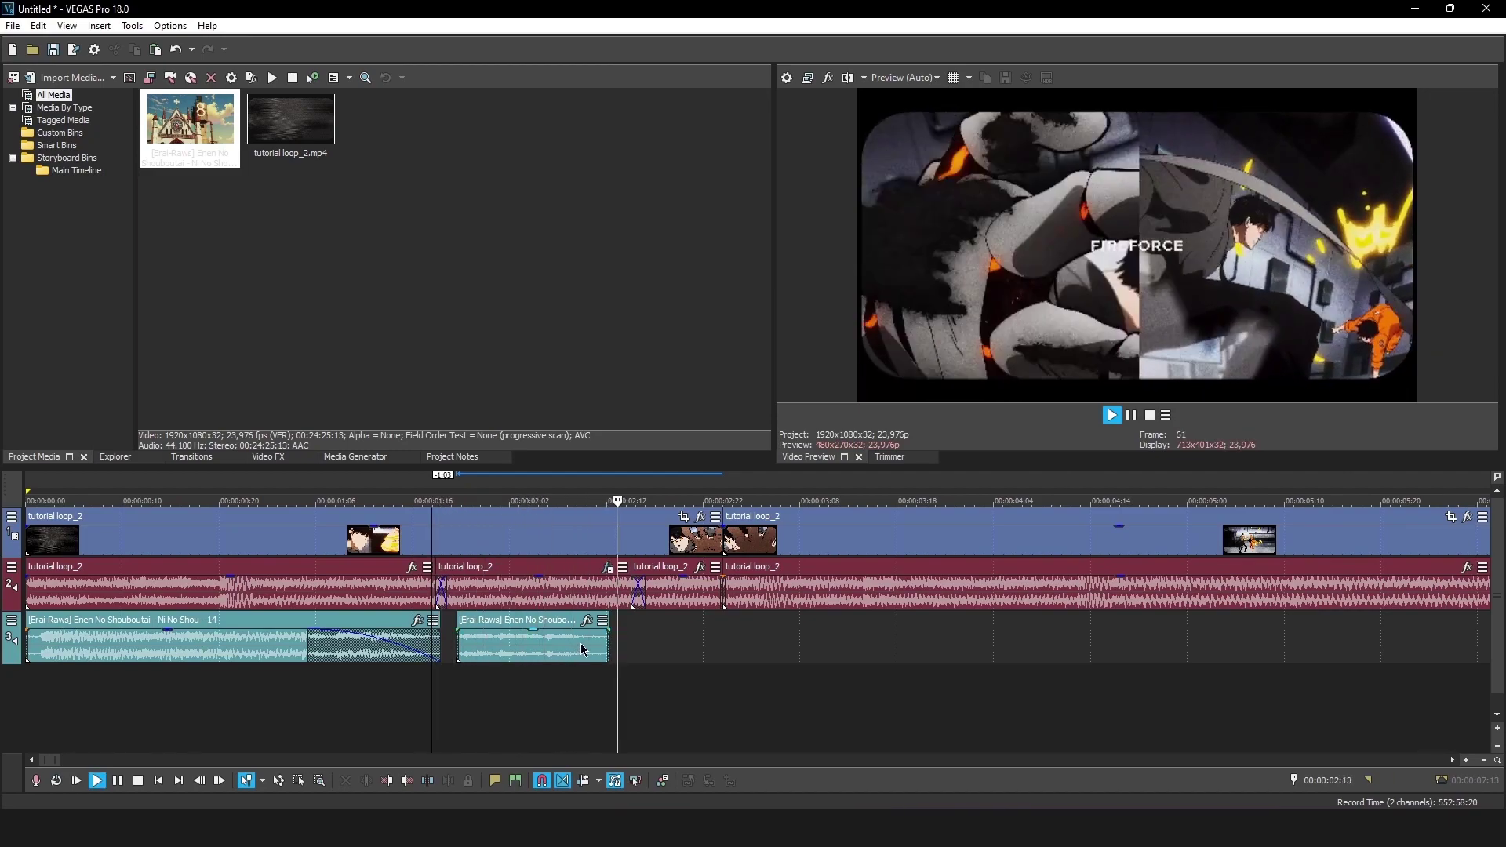
{"action": "key", "text": "space"}
{"action": "left_click_drag", "start_coordinate": [523, 648], "coordinate": [508, 642]}
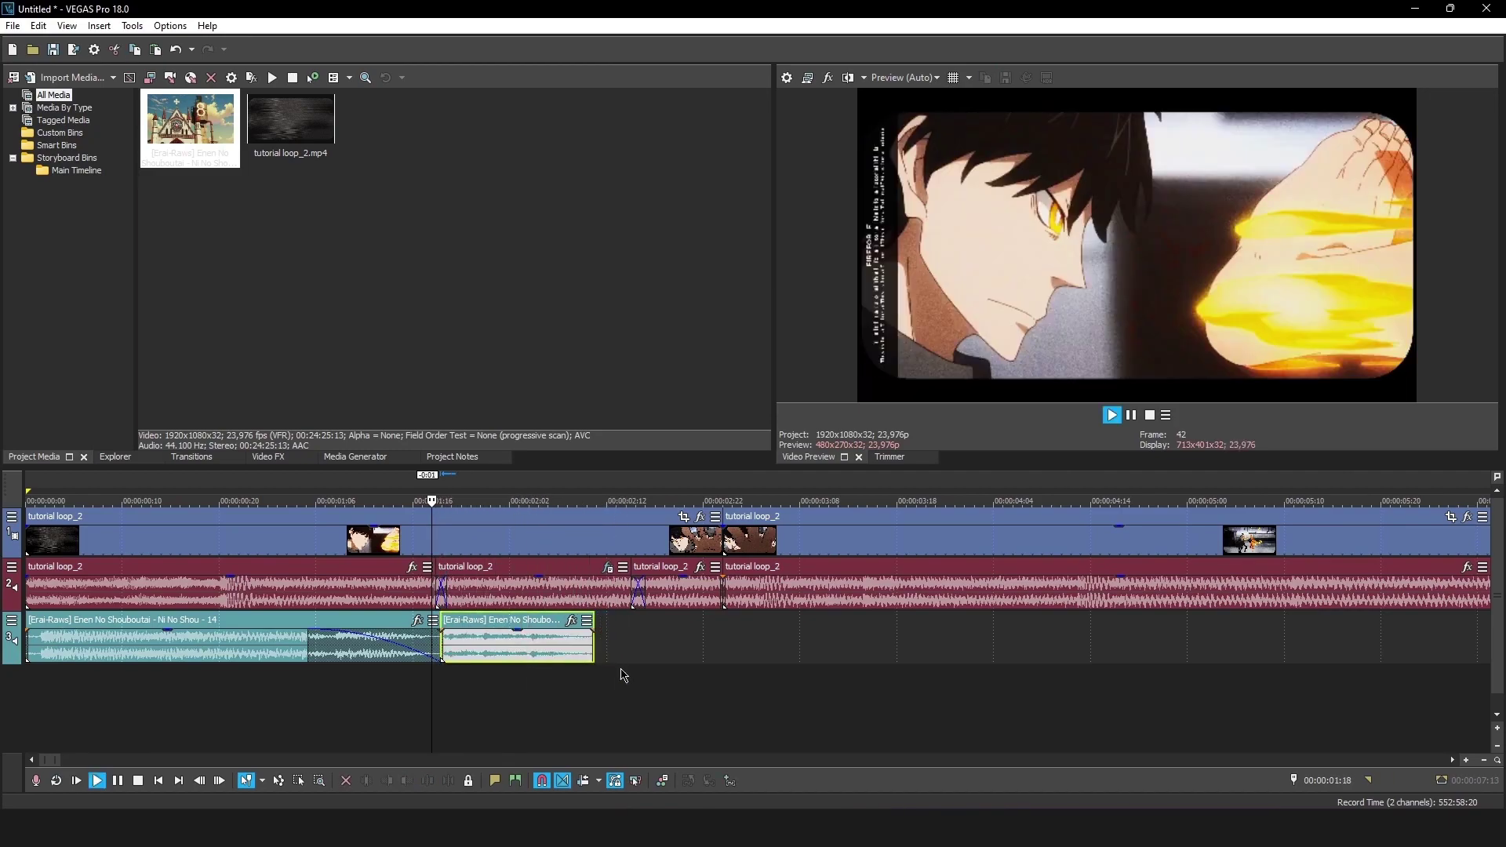
{"action": "key", "text": "space"}
{"action": "key", "text": "space"}
- Add a Volume effect to the second episode audio on track 3 and raise it to 4.650 dB
{"action": "left_click", "coordinate": [572, 621]}
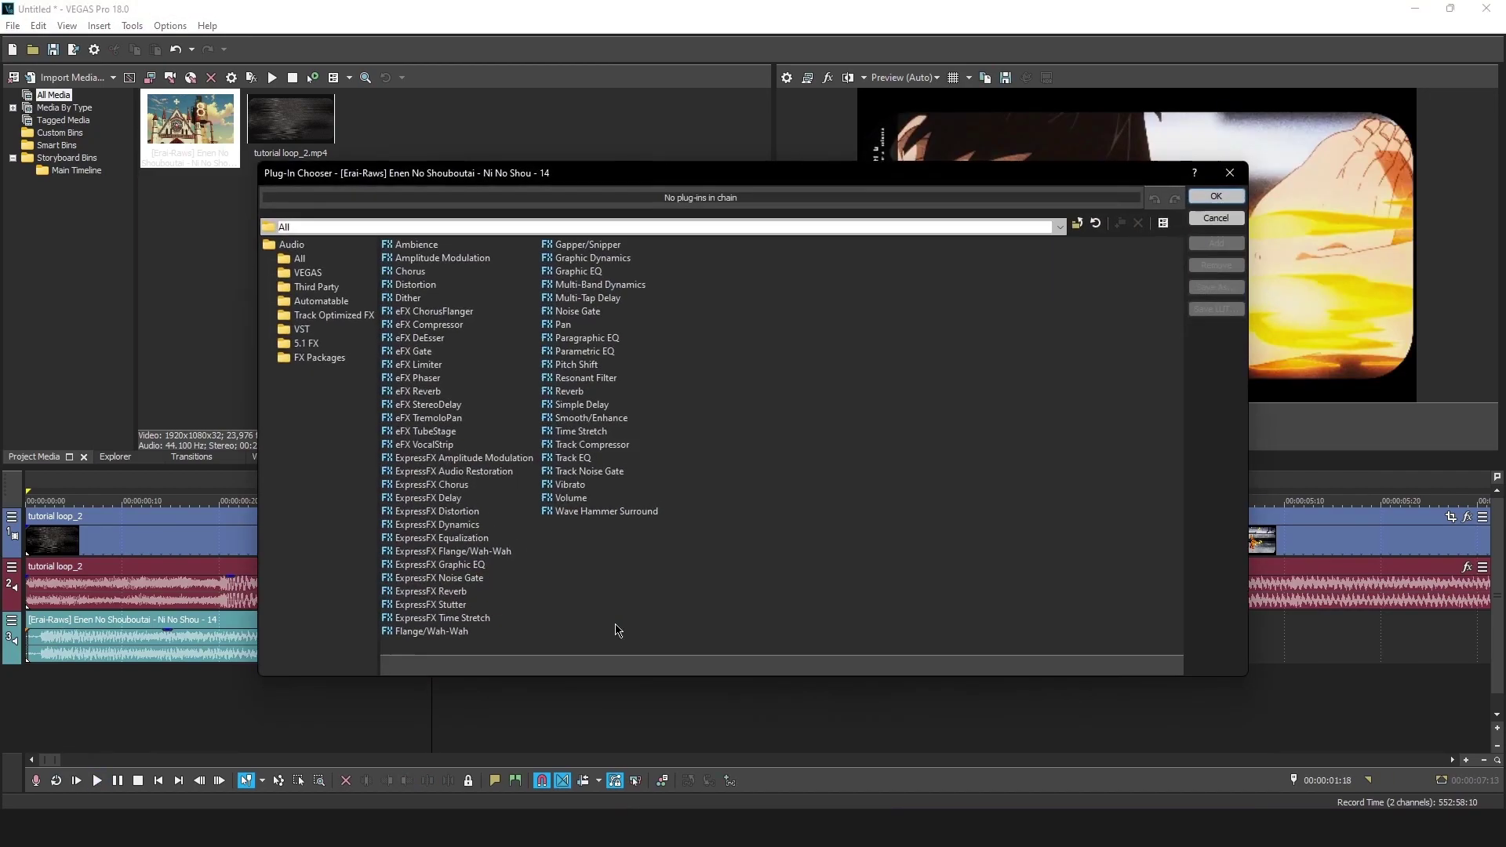
{"action": "double_click", "coordinate": [570, 496]}
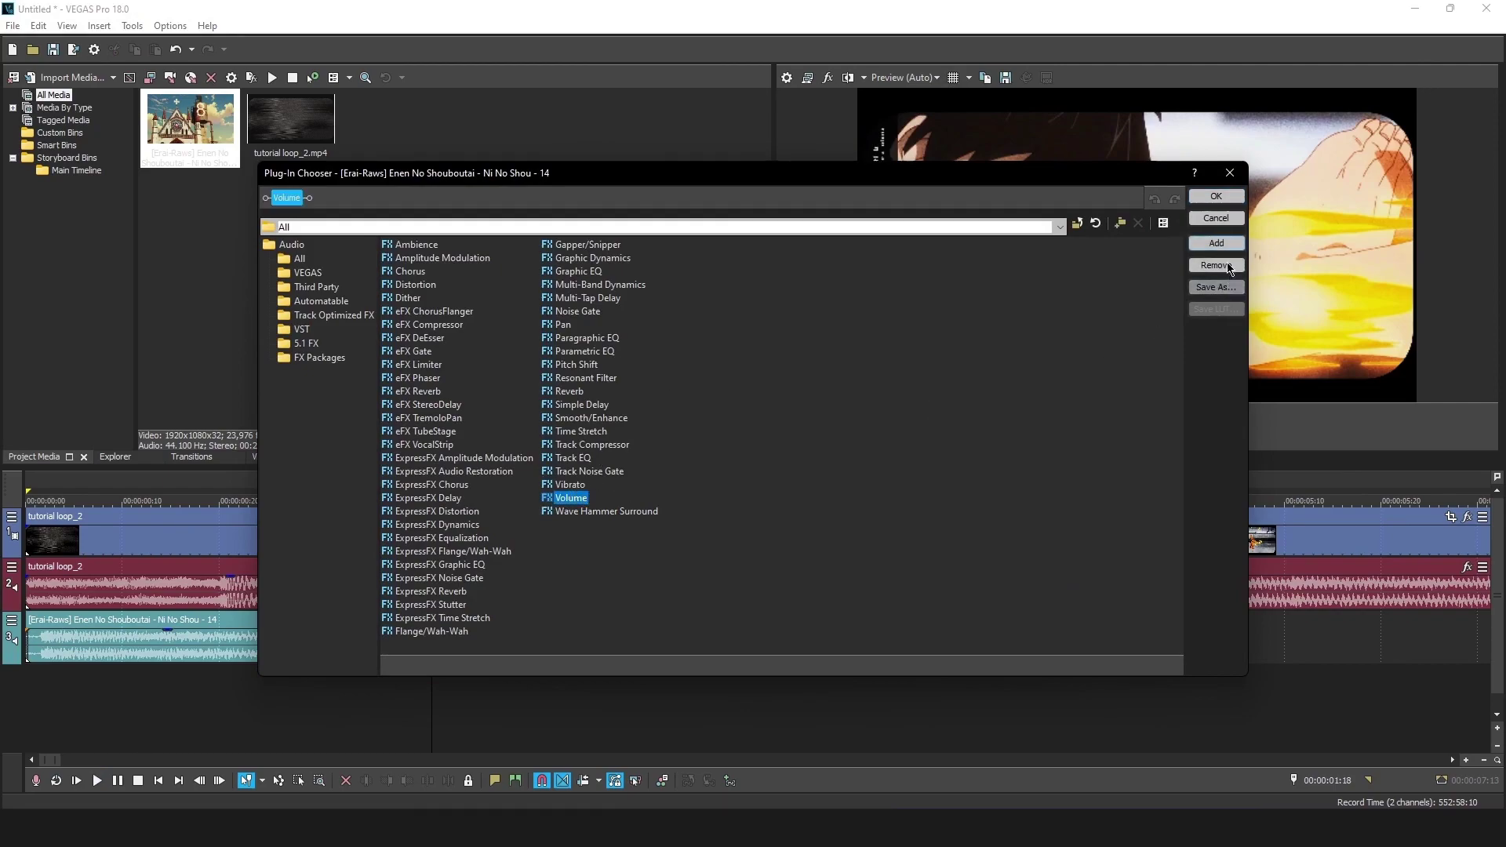
{"action": "left_click", "coordinate": [1218, 198]}
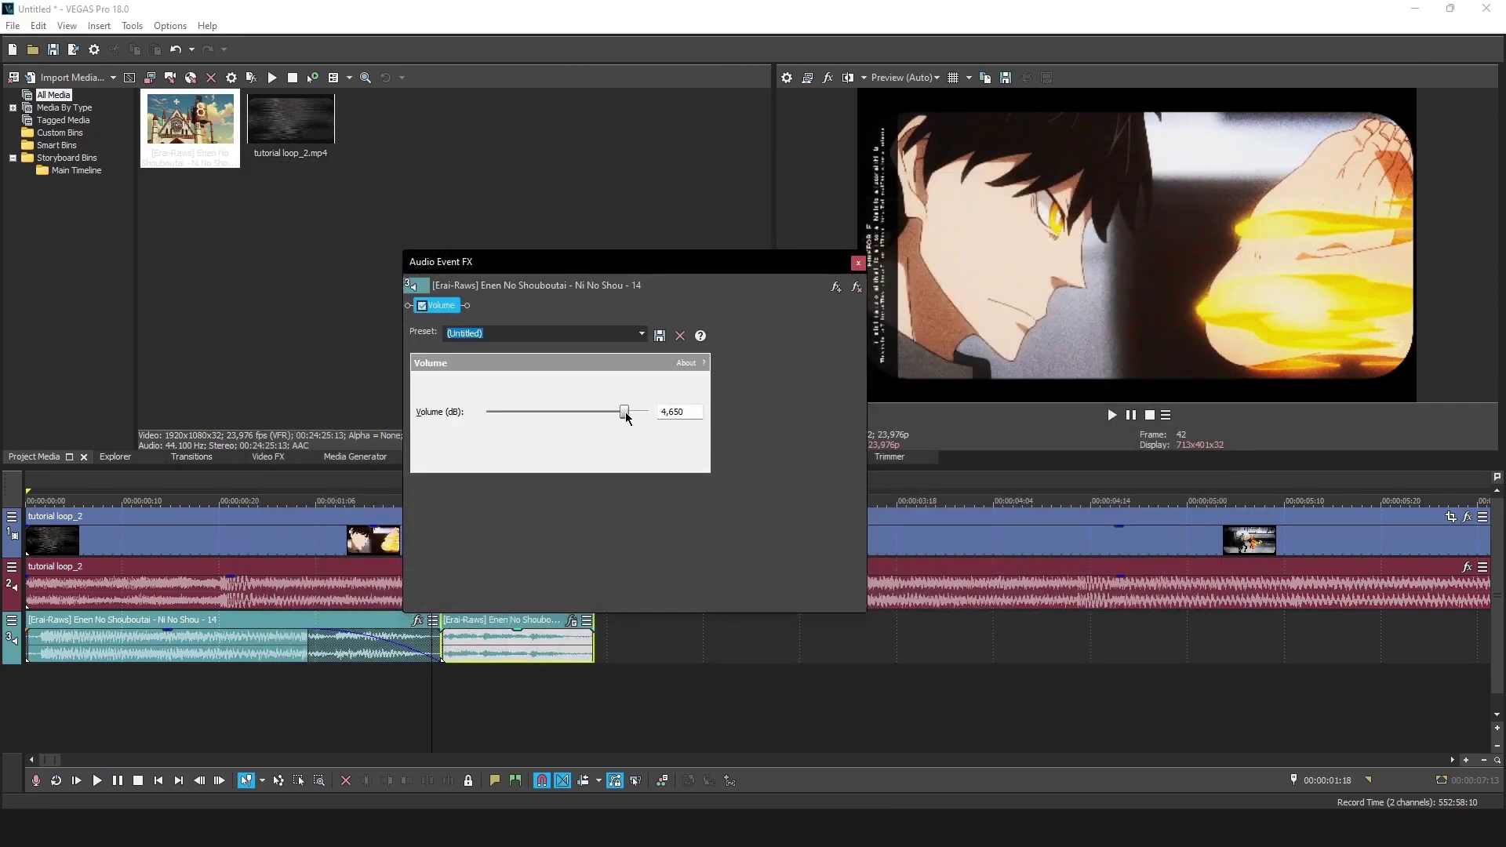
{"action": "left_click", "coordinate": [857, 263]}
- Play back the edit from 00:00:01:18 and from about 00:00:00:22 to hear the boosted episode audio
{"action": "key", "text": "space"}
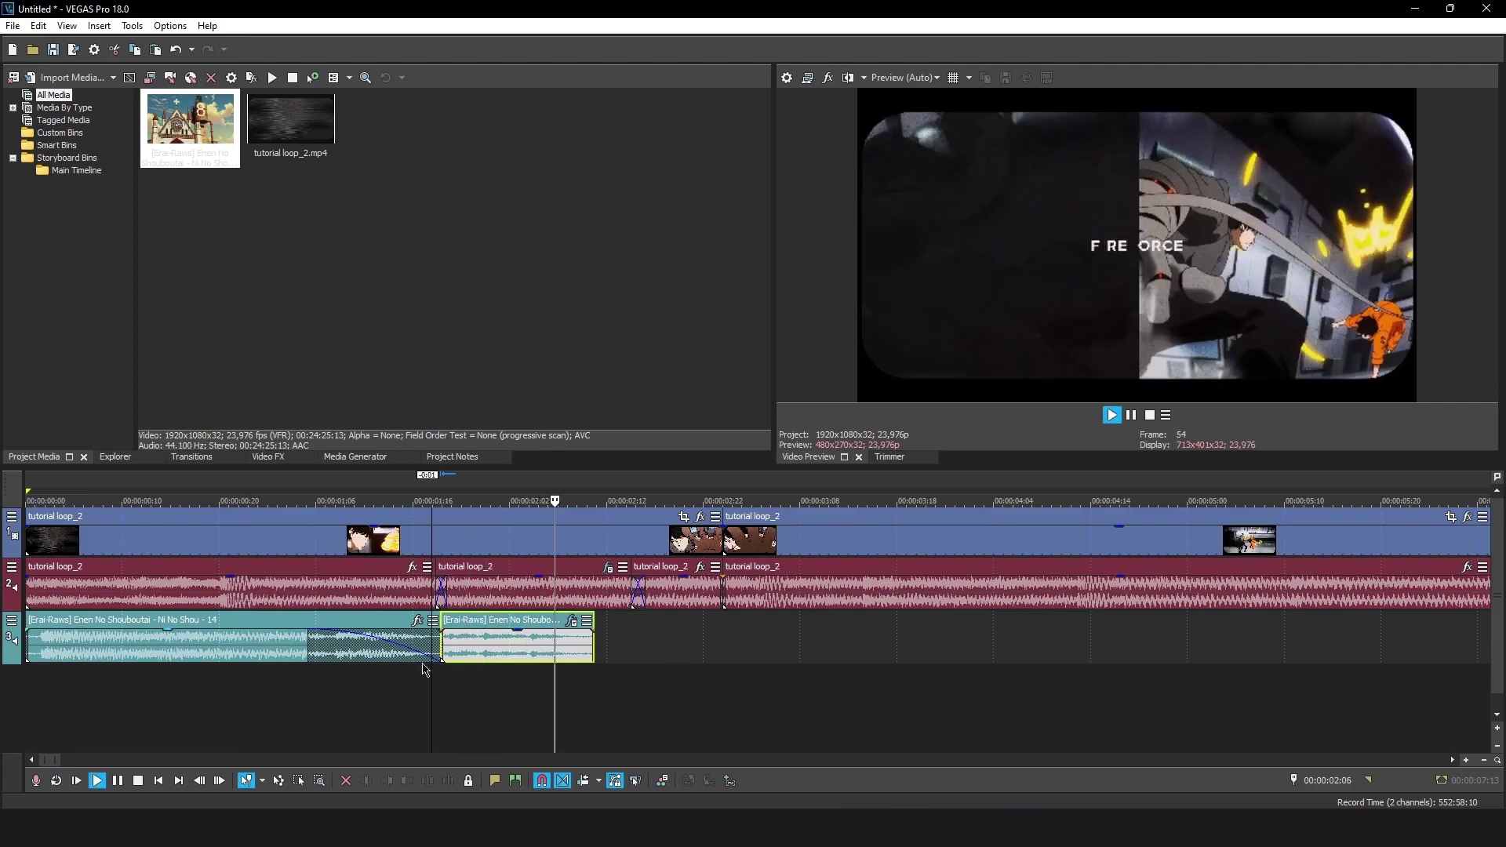
{"action": "key", "text": "space"}
{"action": "left_click", "coordinate": [238, 692]}
{"action": "key", "text": "space"}
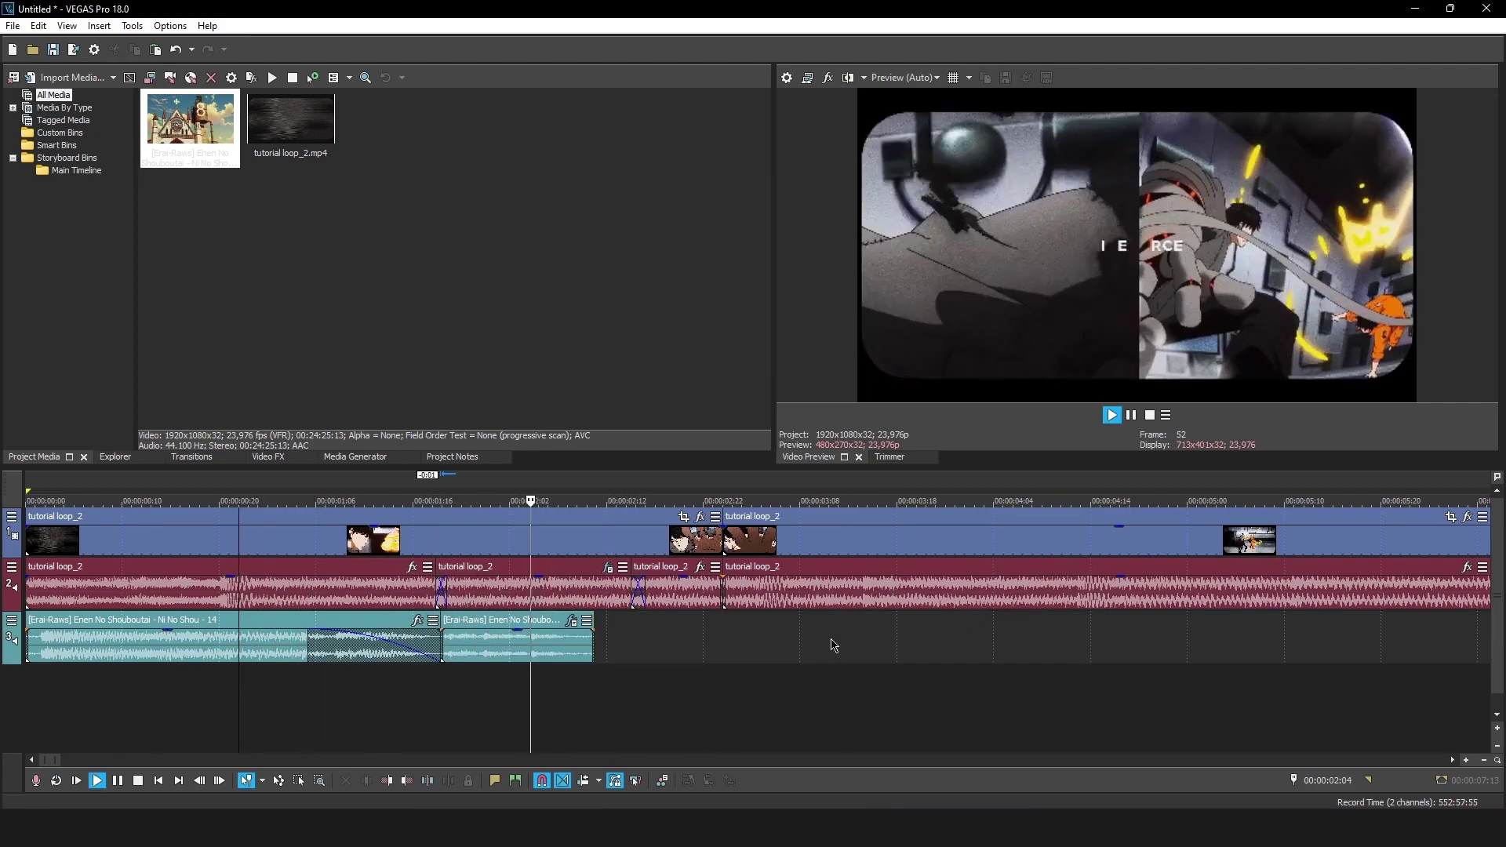
{"action": "key", "text": "space"}
- Extend the boosted episode audio and move it into empty space at about 00:00:09:08, after playing back from 00:00:02:14
{"action": "mouse_move", "coordinate": [502, 663]}
{"action": "left_mouse_down"}
{"action": "mouse_move", "coordinate": [820, 662]}
{"action": "mouse_move", "coordinate": [512, 654]}
{"action": "left_mouse_up"}
{"action": "left_click", "coordinate": [625, 683]}
{"action": "key", "text": "space"}
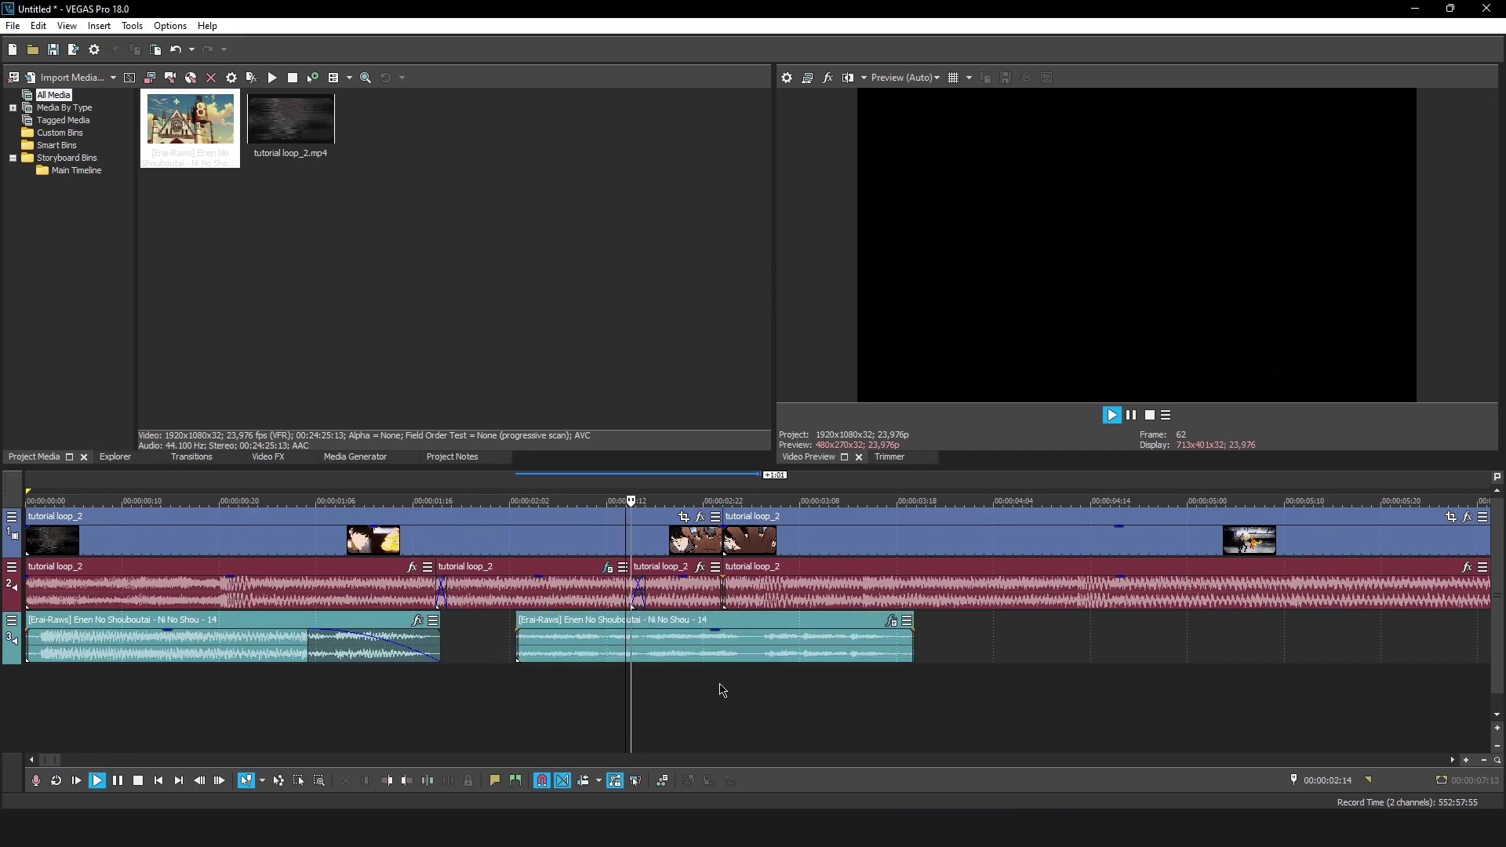
{"action": "key", "text": "space"}
{"action": "left_click_drag", "start_coordinate": [774, 640], "coordinate": [1443, 640]}
{"action": "scroll", "coordinate": [954, 658], "scroll_direction": "down", "scroll_amount": 2}
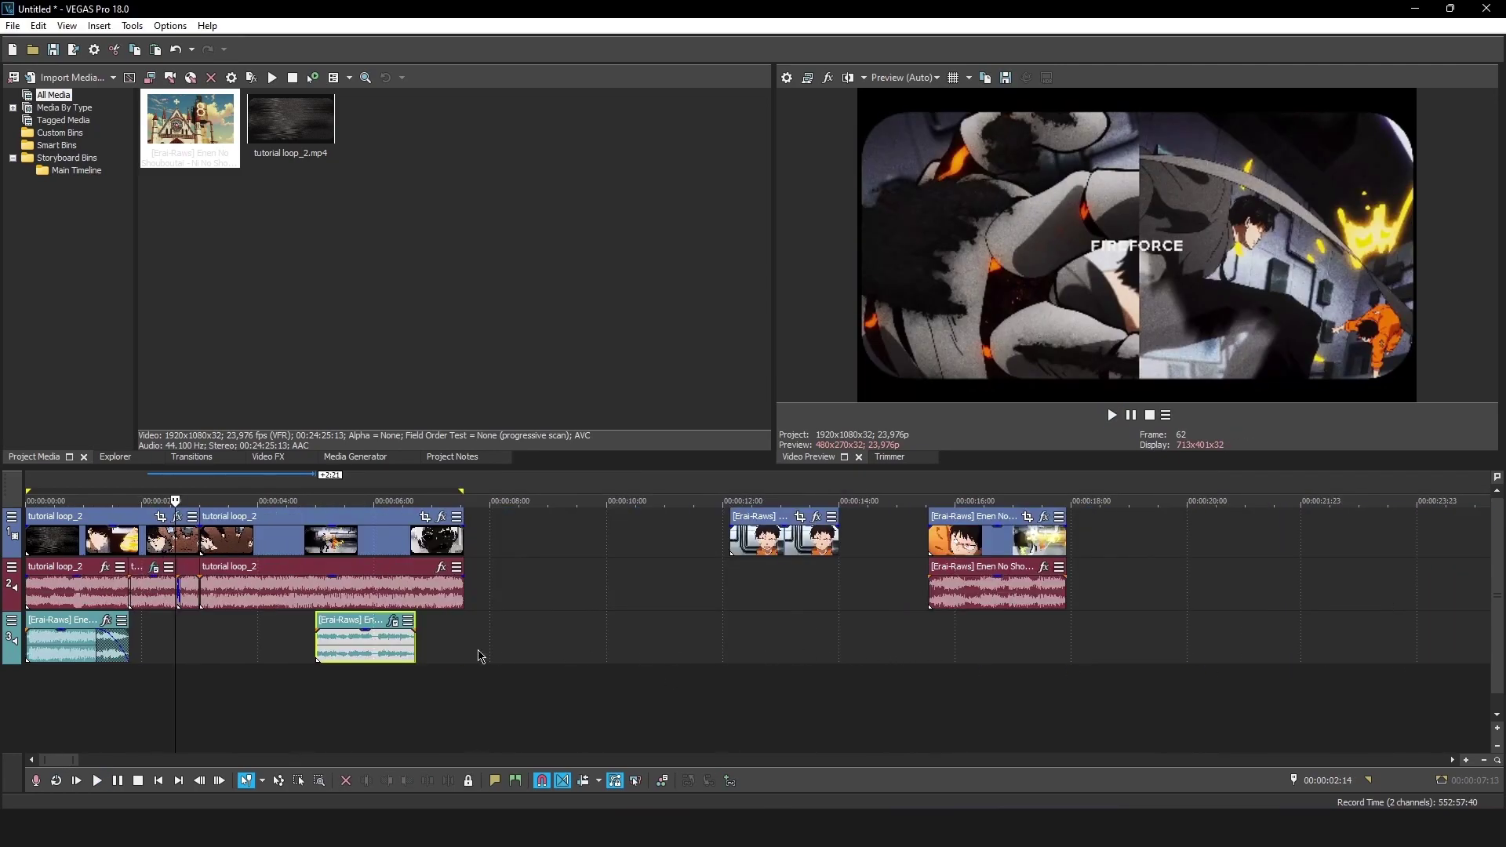
{"action": "left_click_drag", "start_coordinate": [353, 650], "coordinate": [596, 658]}
{"action": "left_click", "coordinate": [550, 663]}
{"action": "scroll", "coordinate": [592, 651], "scroll_direction": "up", "scroll_amount": 1}
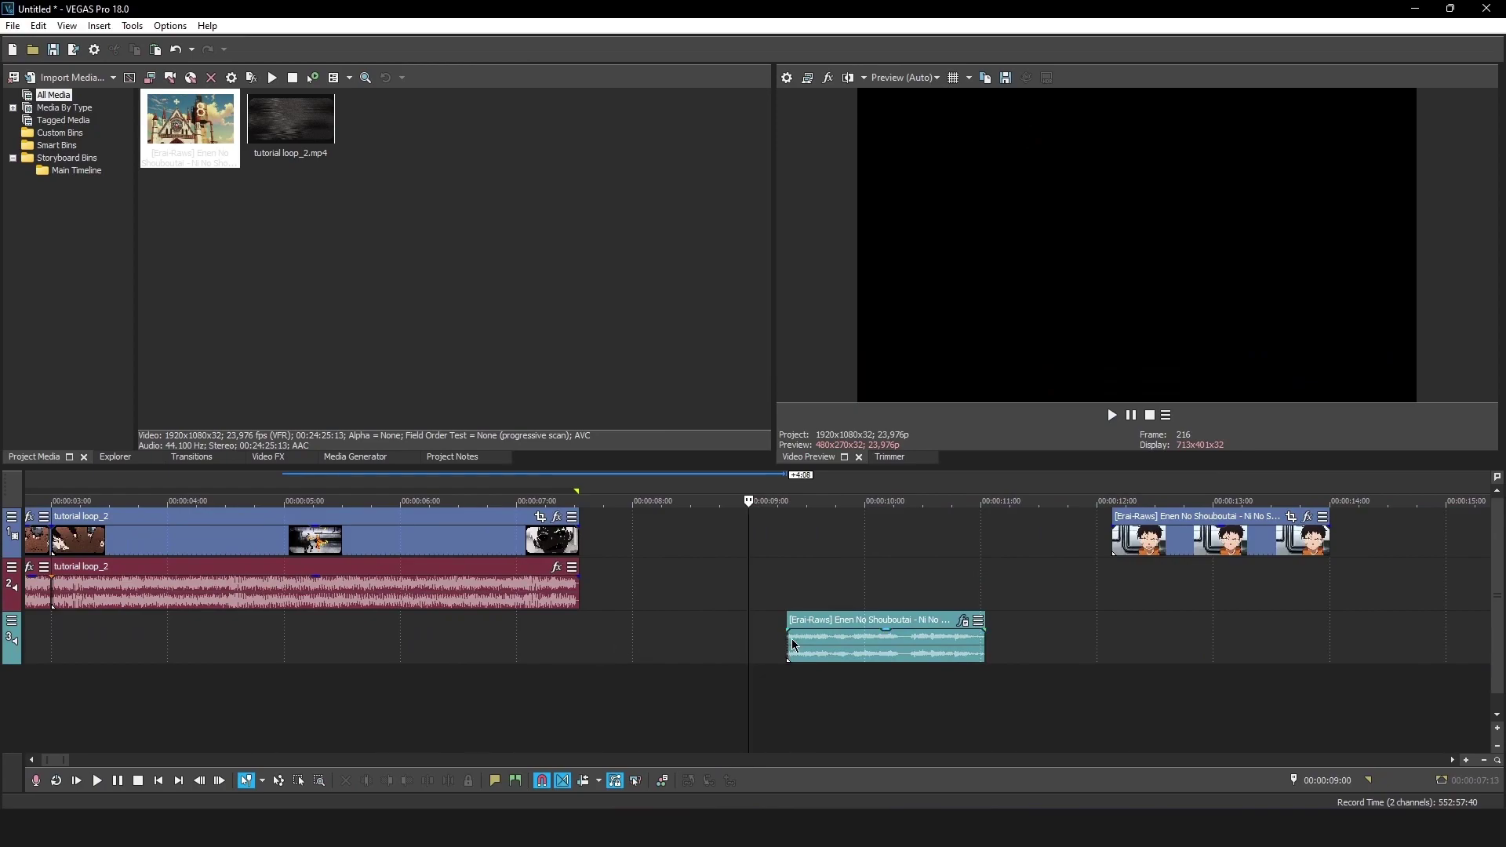
- Trim the boosted episode audio to about 20 frames and place it at about 00:00:01:19, against the first episode audio
{"action": "left_click_drag", "start_coordinate": [706, 649], "coordinate": [187, 652]}
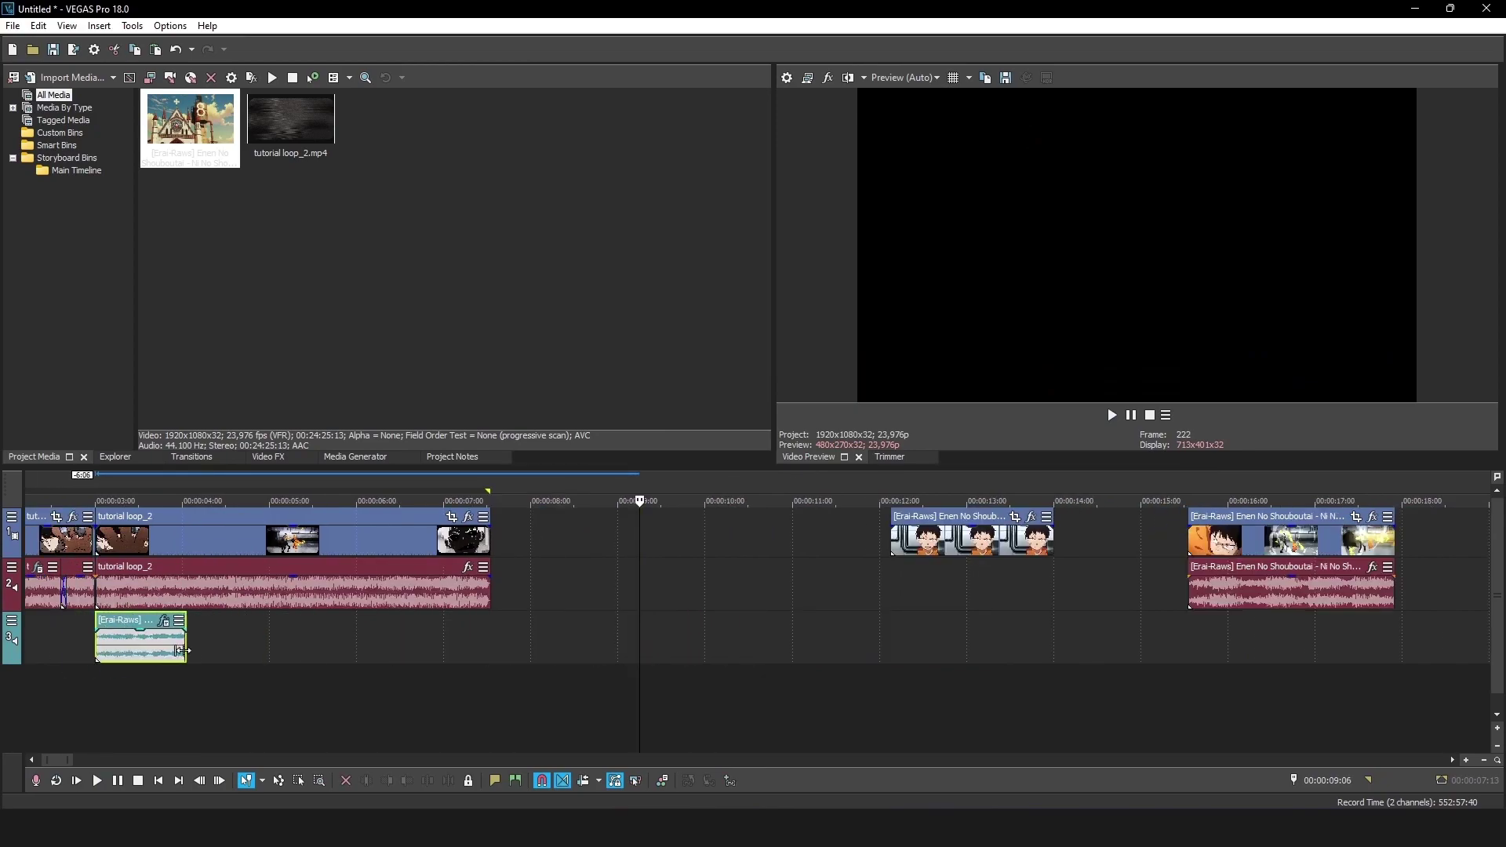
{"action": "scroll", "coordinate": [362, 675], "scroll_direction": "down", "scroll_amount": 1}
{"action": "scroll", "coordinate": [90, 661], "scroll_direction": "up", "scroll_amount": 2}
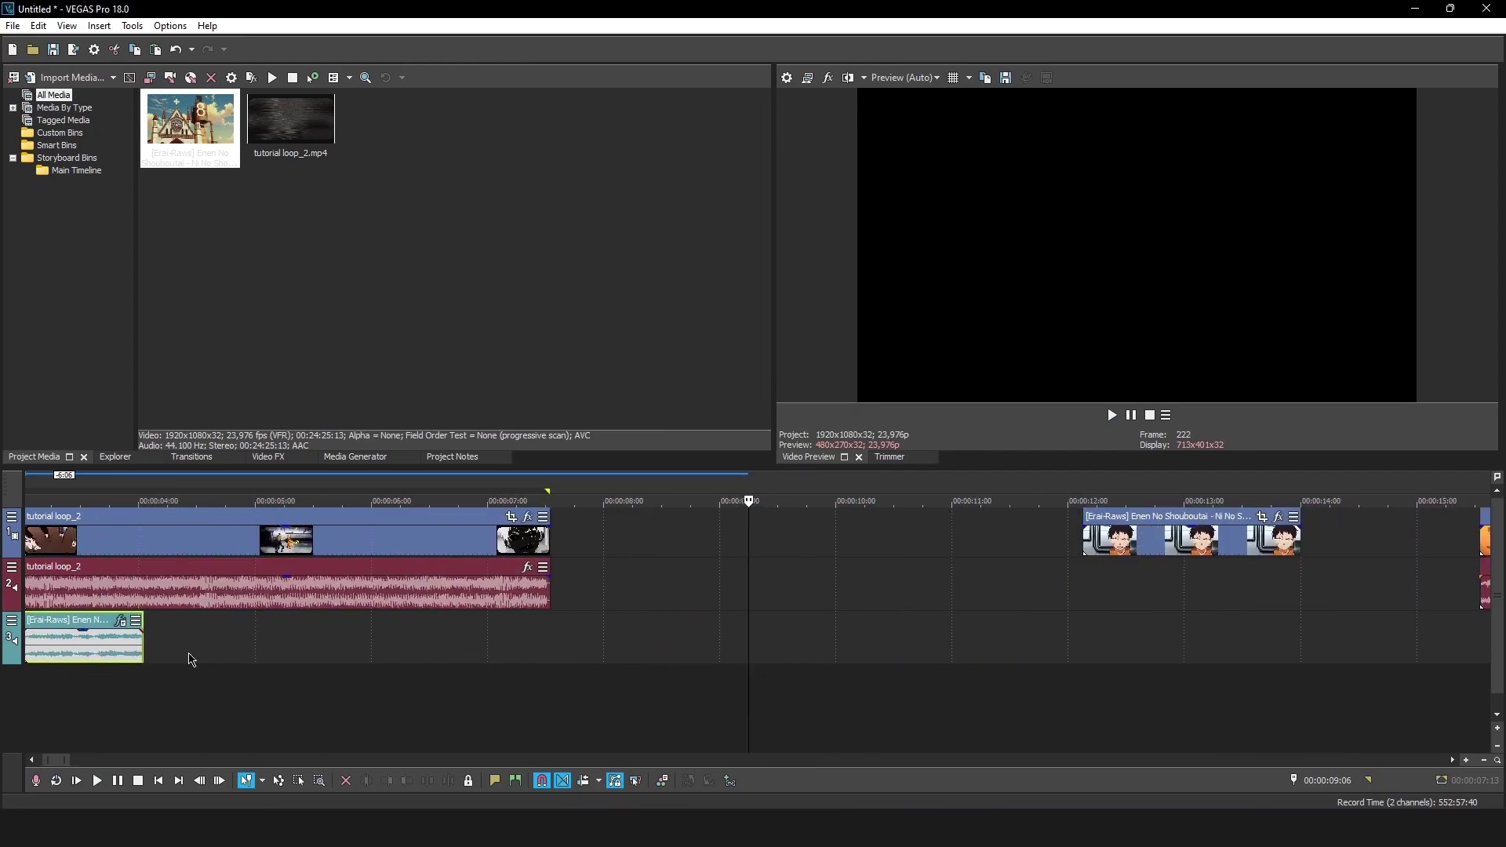
{"action": "scroll", "coordinate": [189, 660], "scroll_direction": "down", "scroll_amount": 2}
{"action": "left_click", "coordinate": [161, 653]}
{"action": "scroll", "coordinate": [306, 659], "scroll_direction": "up", "scroll_amount": 3}
{"action": "left_click_drag", "start_coordinate": [636, 653], "coordinate": [440, 647]}
{"action": "scroll", "coordinate": [440, 647], "scroll_direction": "up", "scroll_amount": 2}
{"action": "left_click_drag", "start_coordinate": [984, 676], "coordinate": [998, 667]}
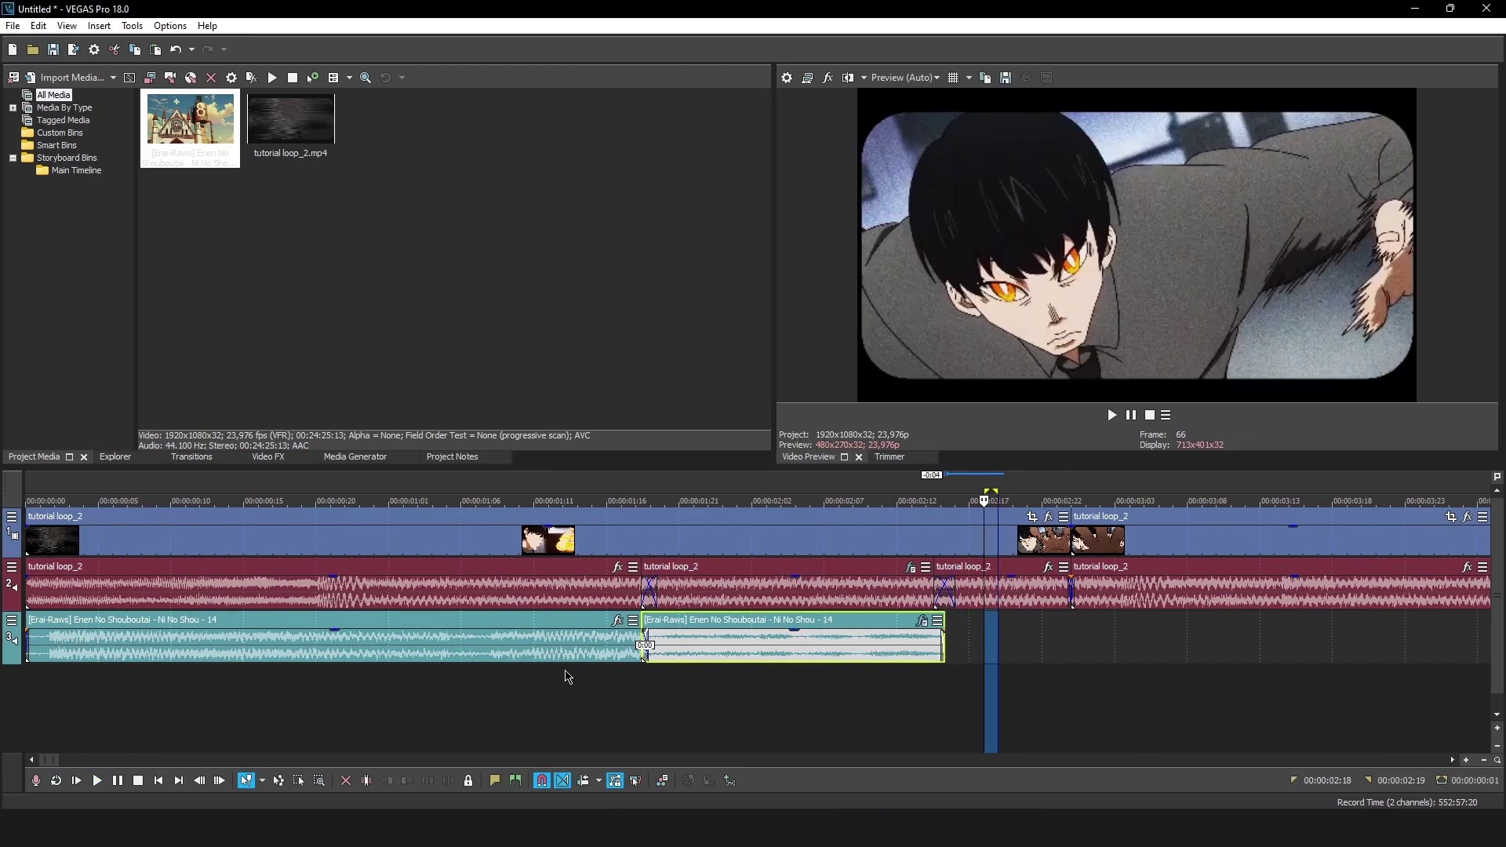
- Play back from 00:00:01:19 and add a fade-out of about 5 frames to the second episode audio on track 3
{"action": "left_click", "coordinate": [650, 683]}
{"action": "key", "text": "space"}
{"action": "key", "text": "space"}
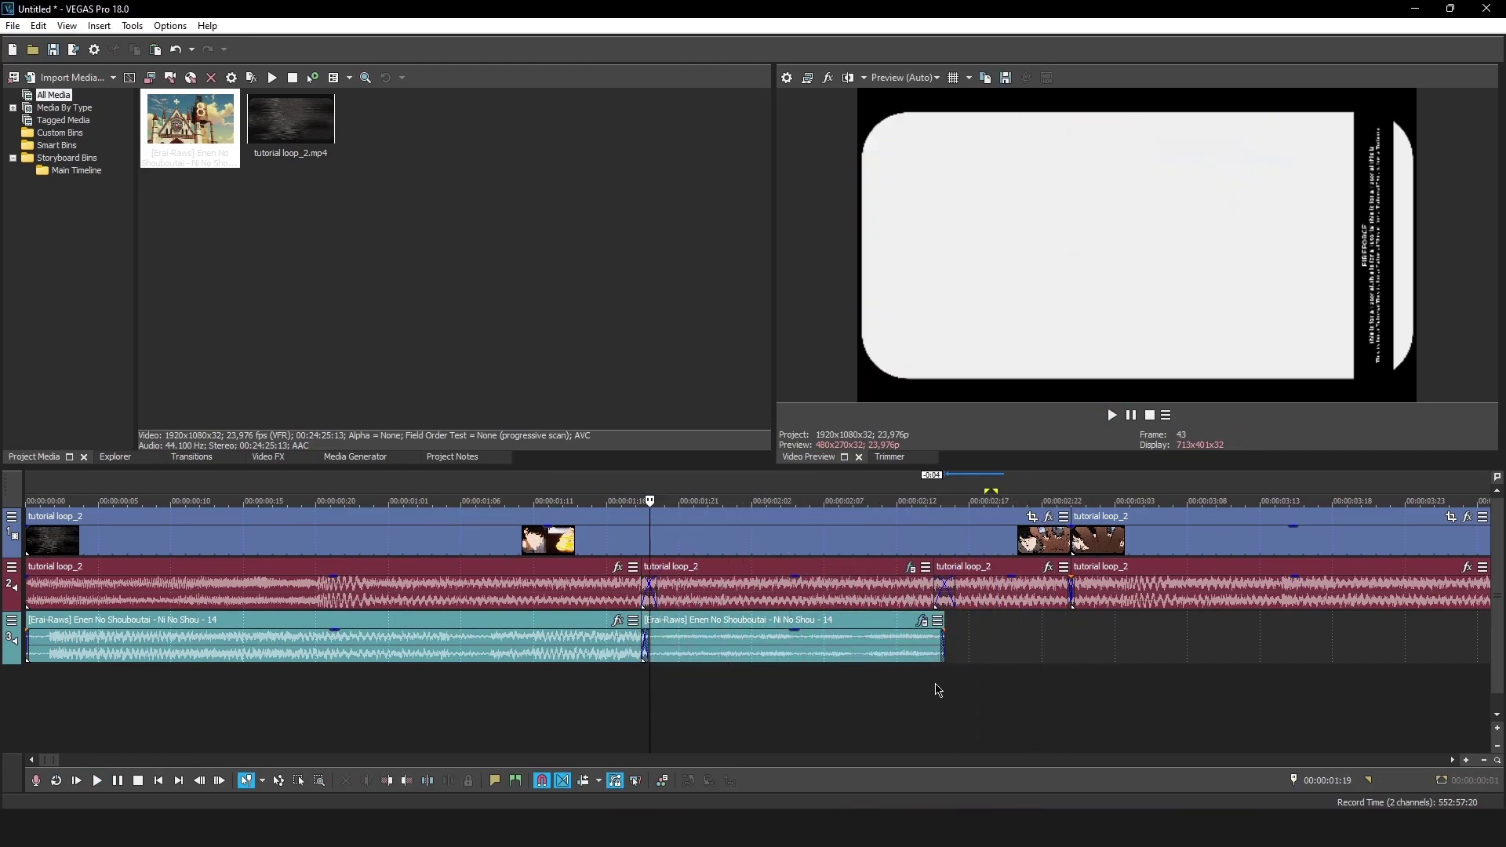
{"action": "key", "text": "space"}
{"action": "key", "text": "space"}
{"action": "left_click_drag", "start_coordinate": [945, 631], "coordinate": [916, 632]}
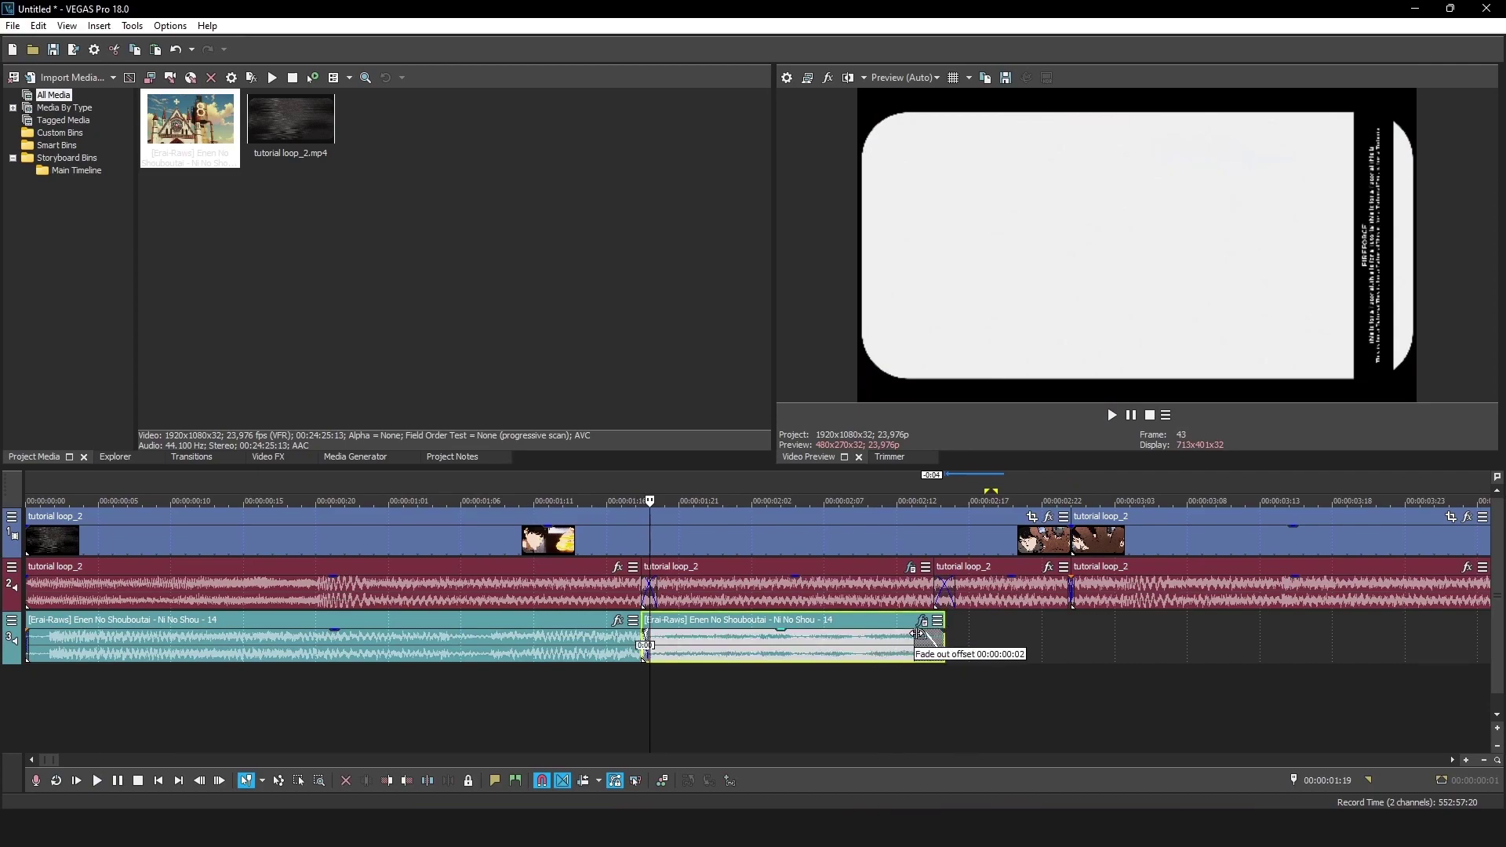
{"action": "key", "text": "space"}
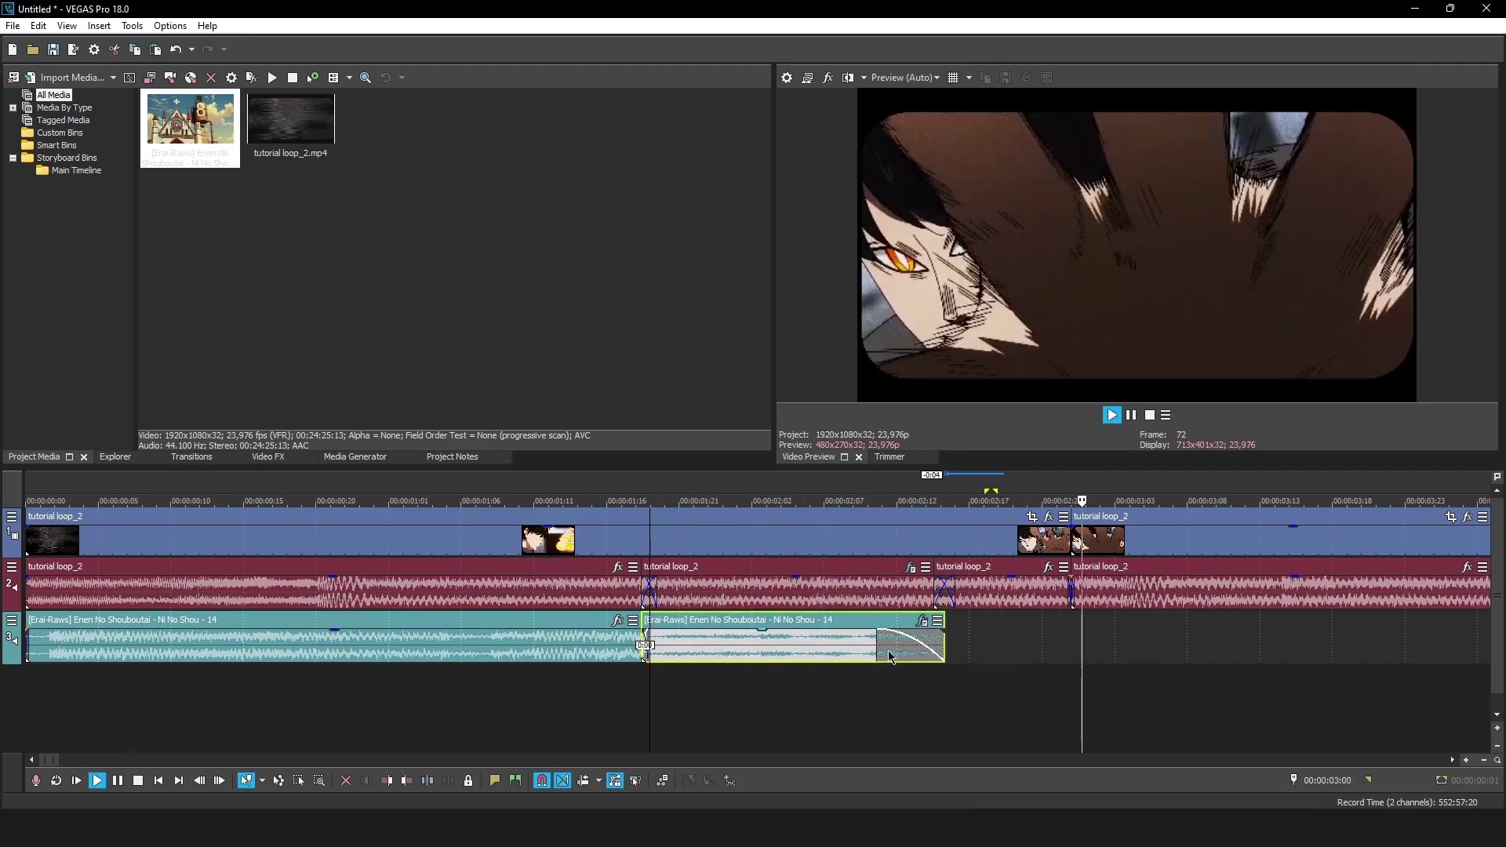
{"action": "key", "text": "space"}
- Extend the end of the faded episode audio to about 00:00:02:19 and play back the result
{"action": "left_click_drag", "start_coordinate": [945, 635], "coordinate": [999, 635]}
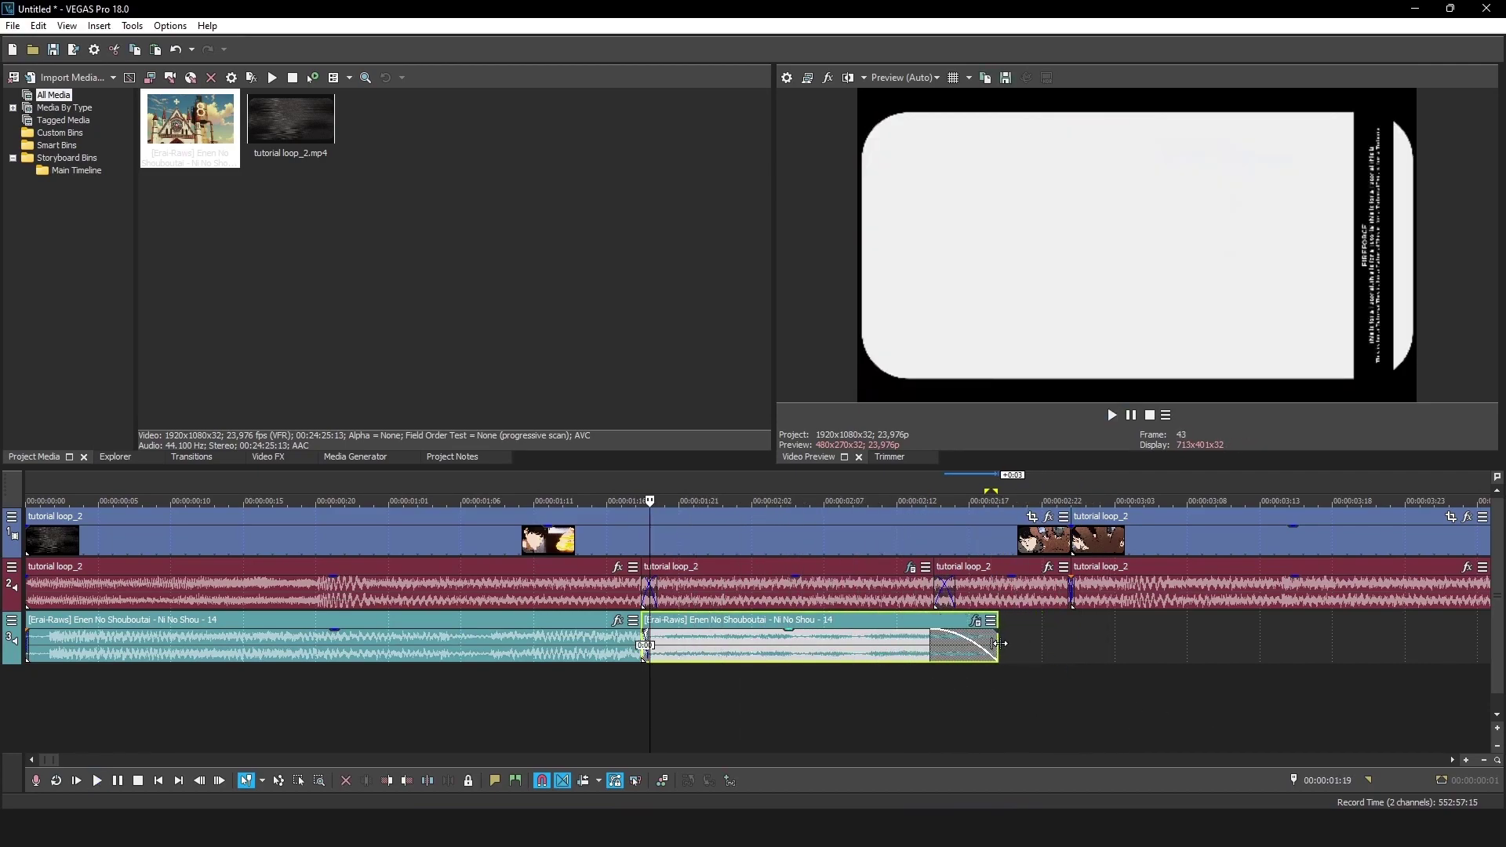
{"action": "key", "text": "space"}
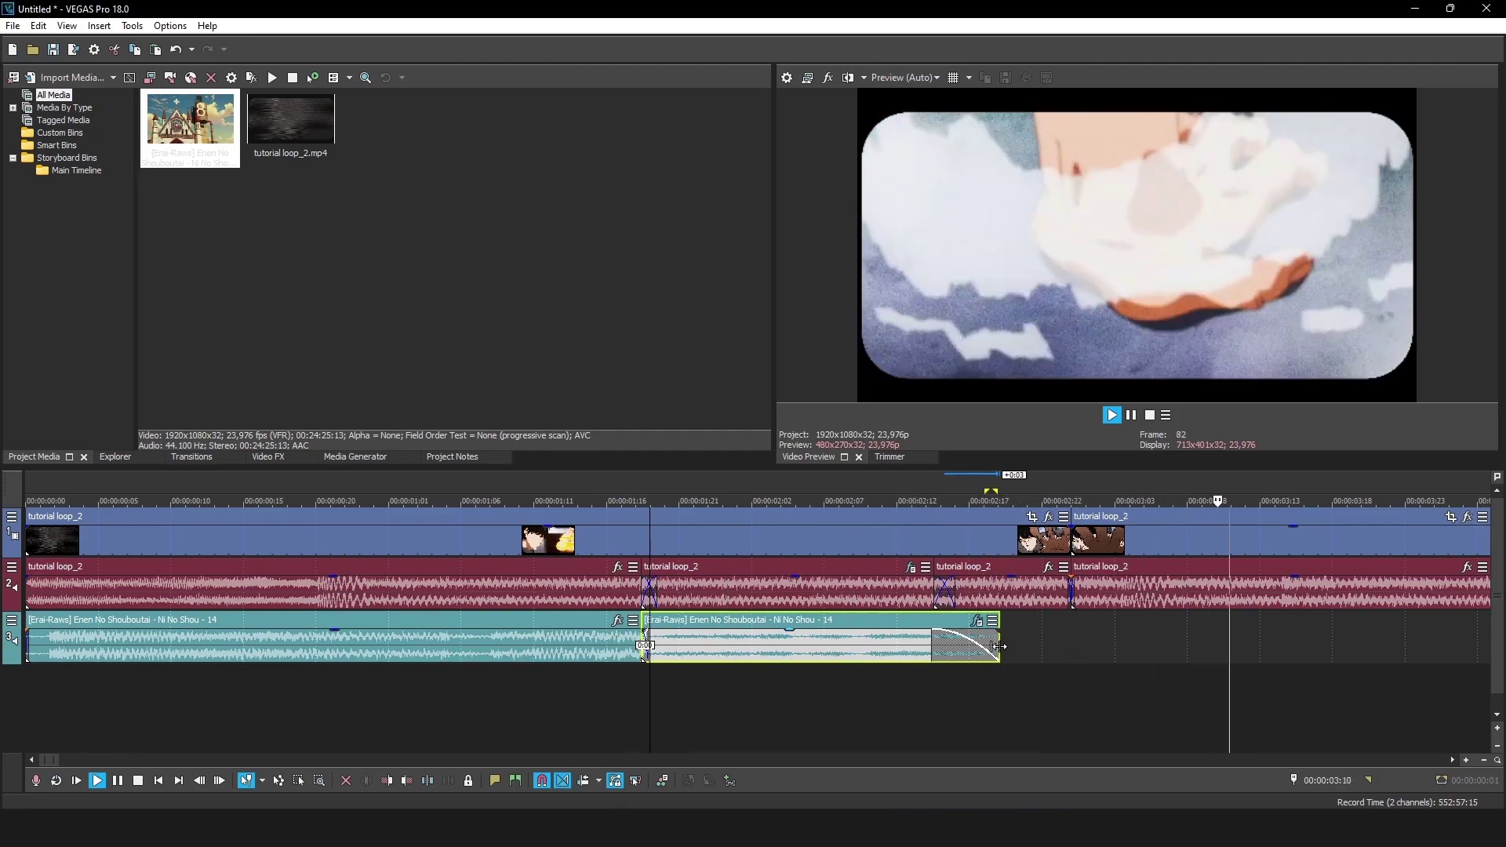
{"action": "key", "text": "space"}
- Play back the edit from 00:00:02:17 and from 00:00:01:14 to hear the episode audio fade into the music
{"action": "left_click", "coordinate": [971, 598]}
{"action": "key", "text": "space"}
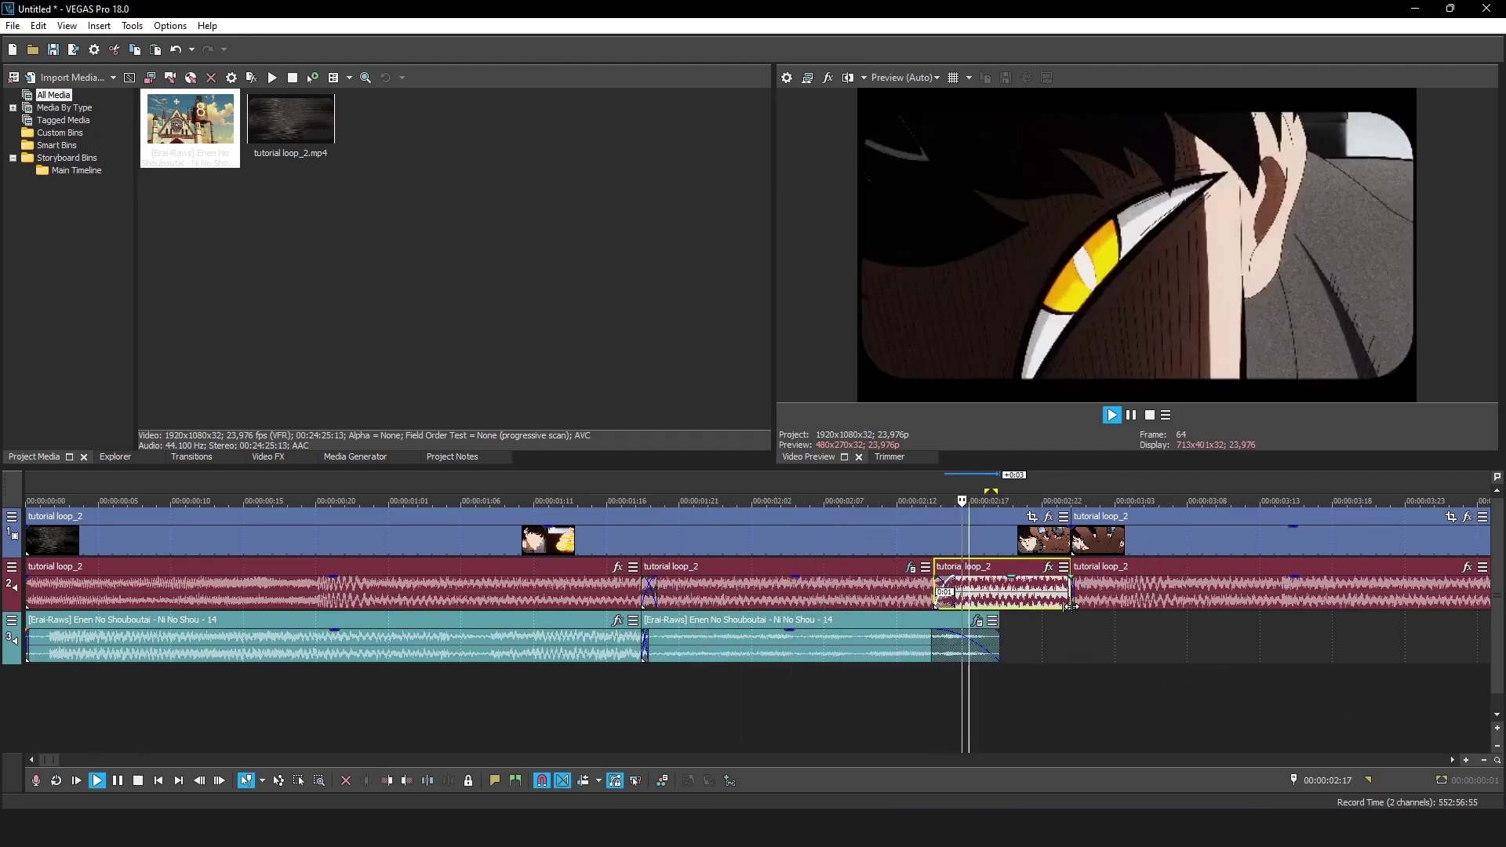
{"action": "key", "text": "space"}
{"action": "key", "text": "space"}
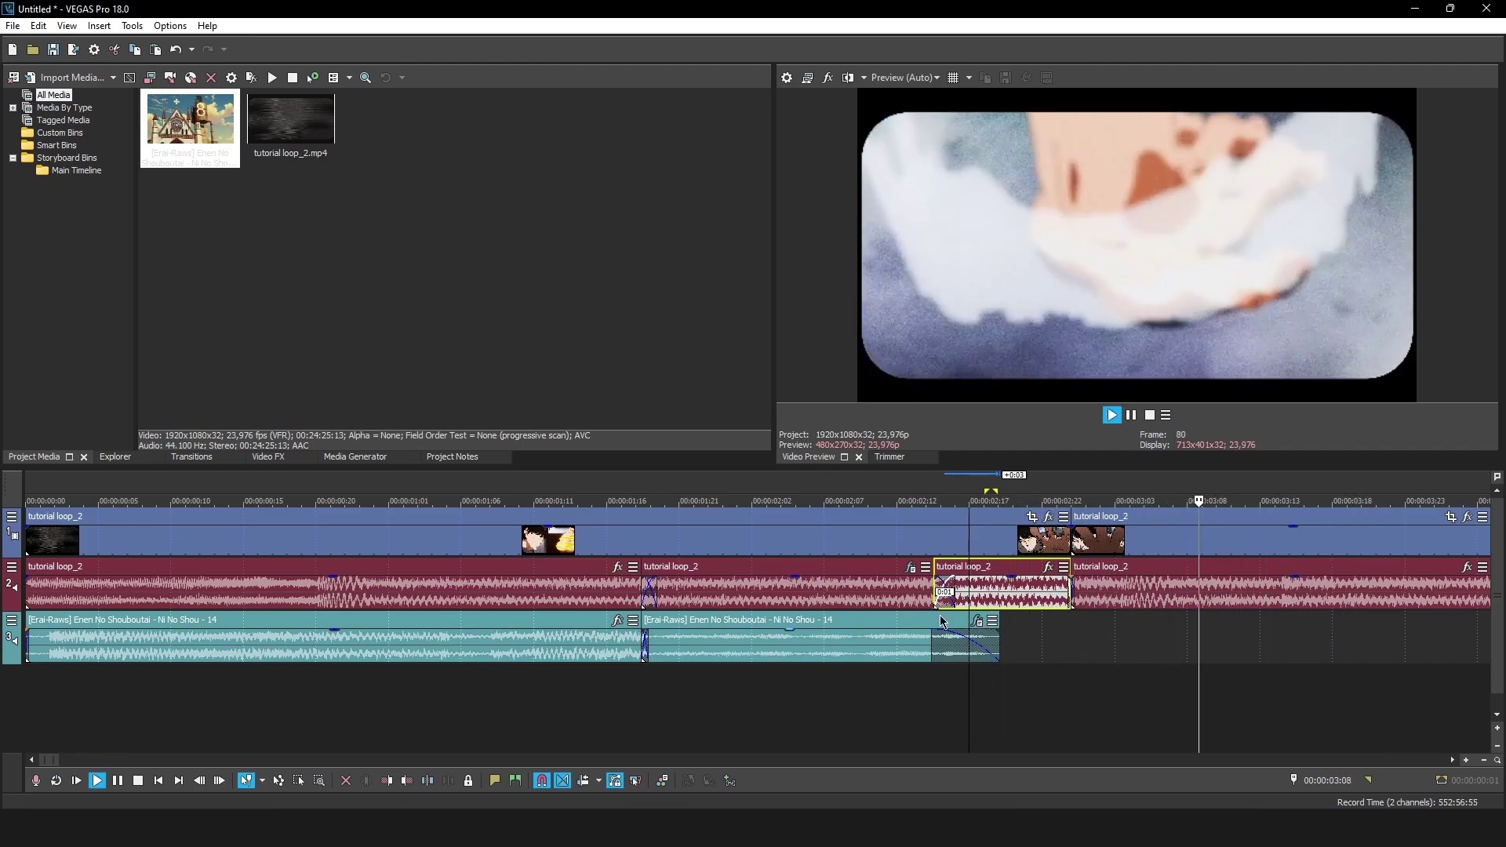
{"action": "left_click", "coordinate": [587, 699]}
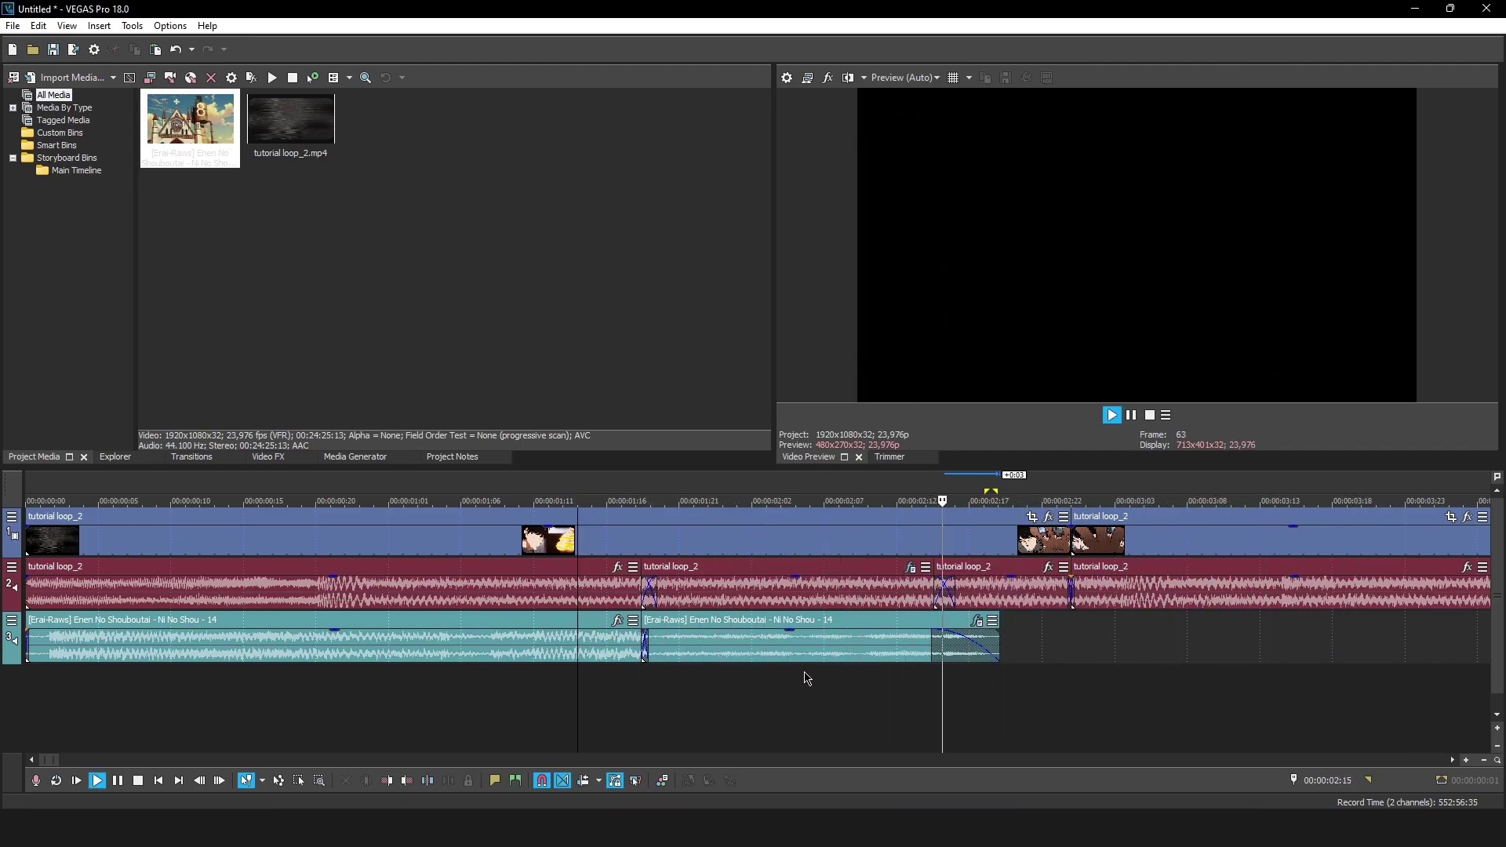
{"action": "key", "text": "space"}
- Add the eFX Reverb effect with default settings to the second episode audio on track 3 and play it back
{"action": "left_click", "coordinate": [976, 619]}
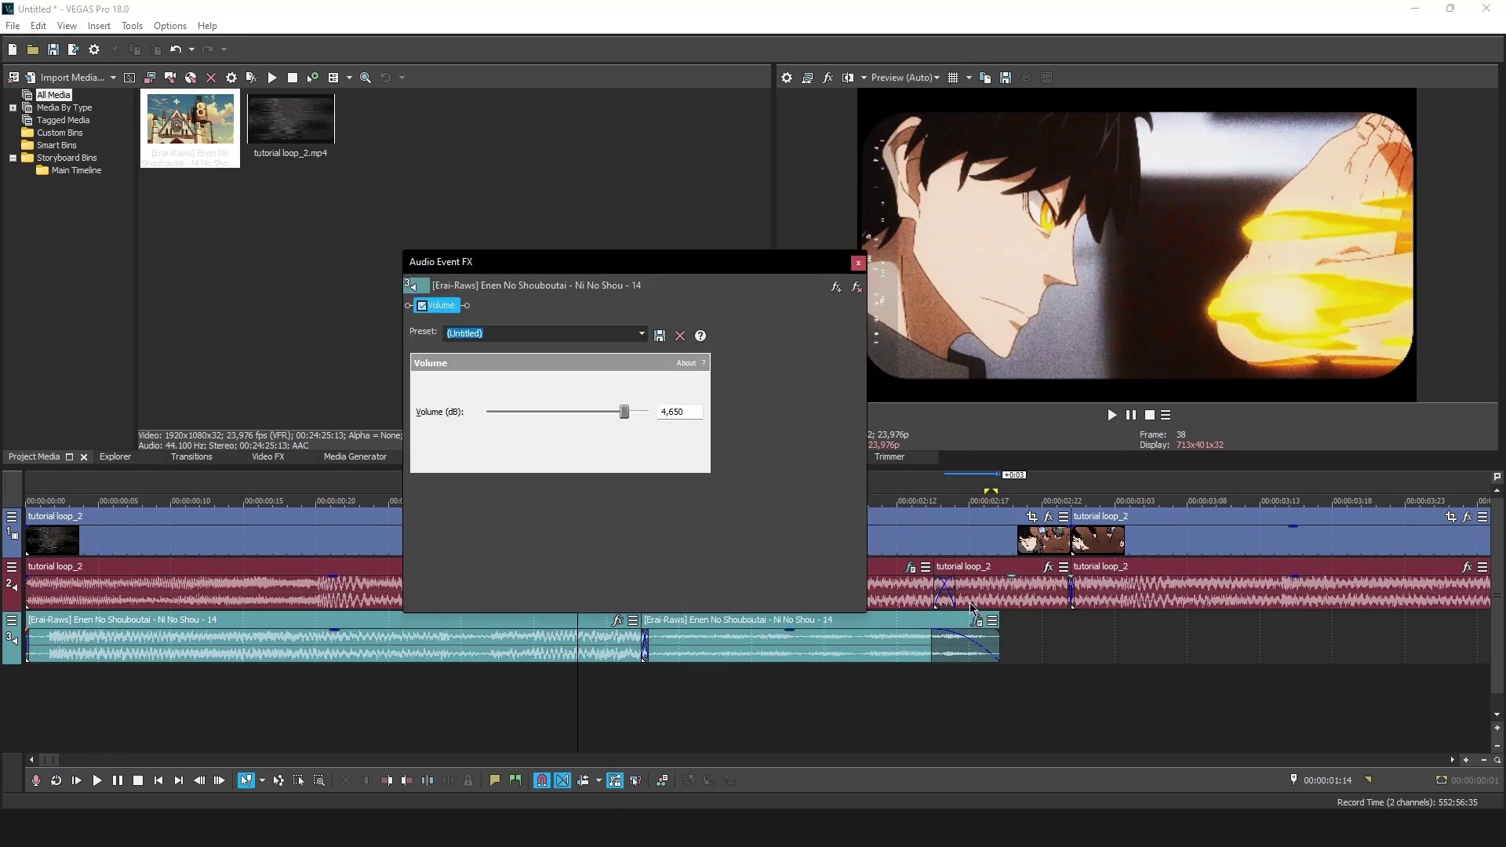
{"action": "left_click", "coordinate": [836, 287]}
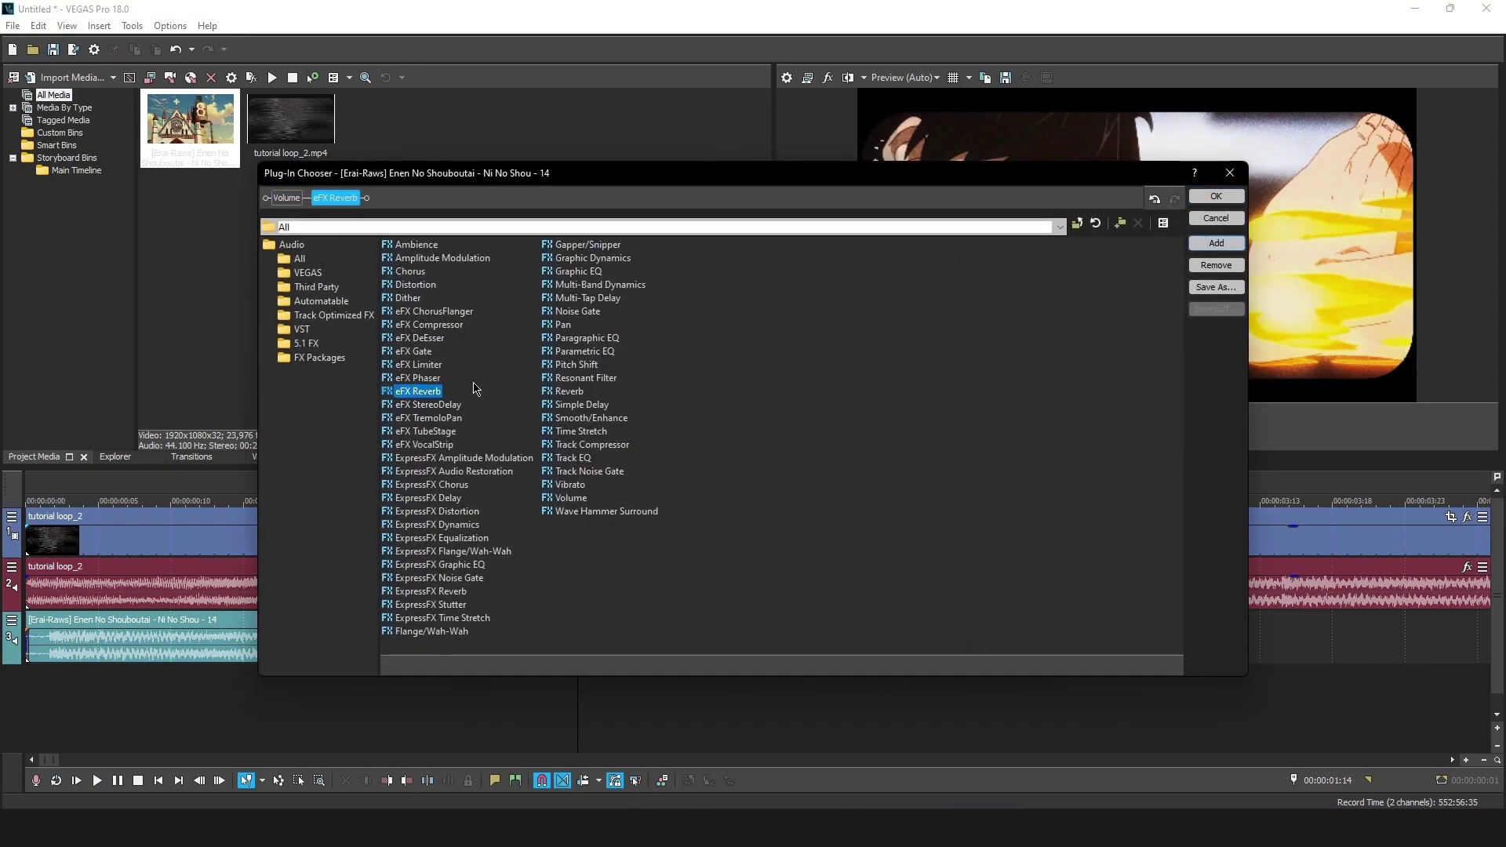
{"action": "left_click", "coordinate": [1212, 197]}
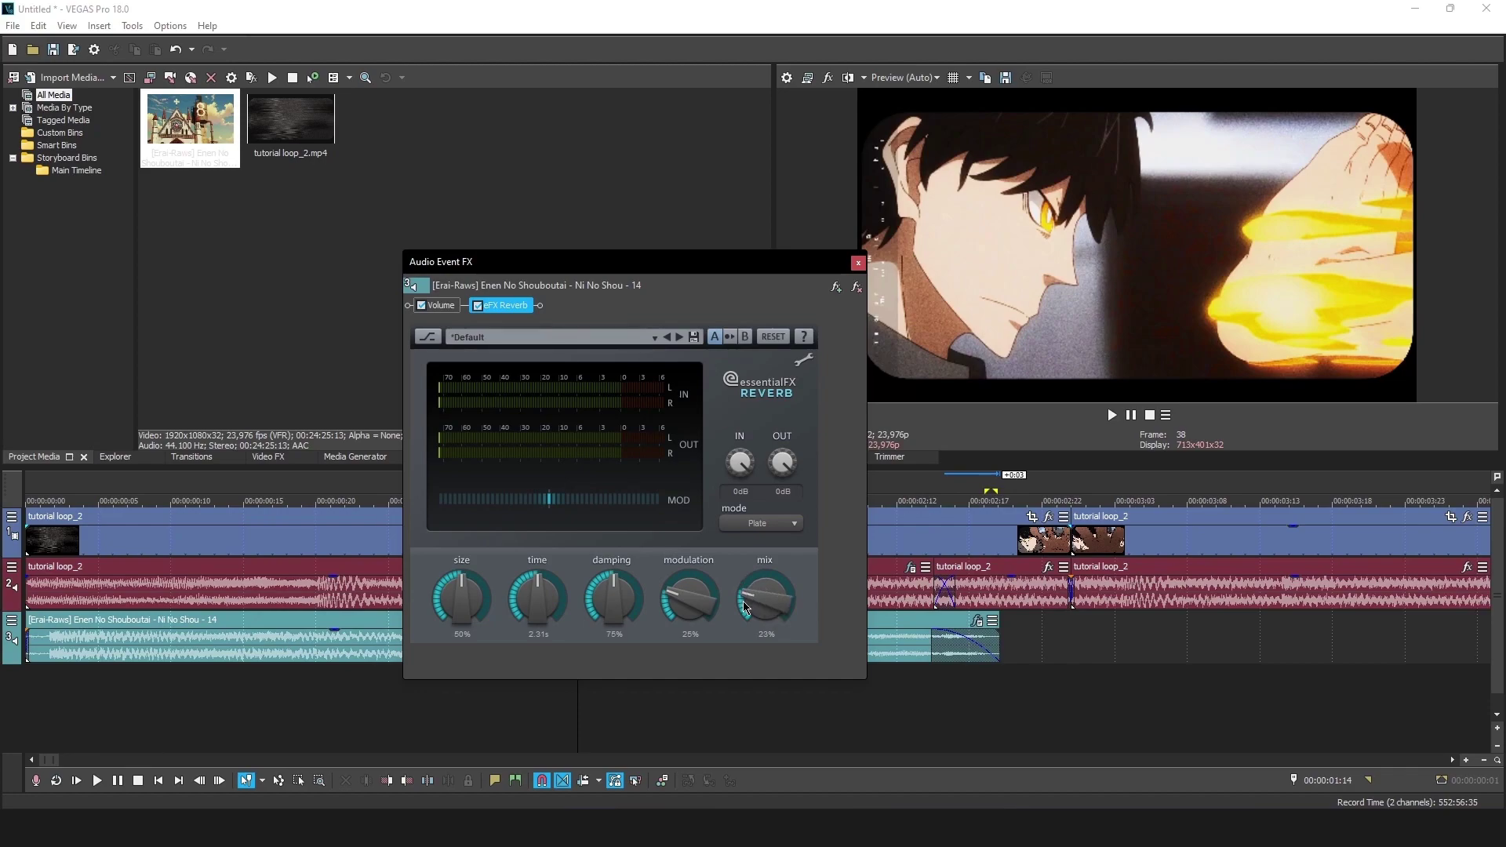
{"action": "left_click", "coordinate": [858, 262]}
{"action": "key", "text": "space"}
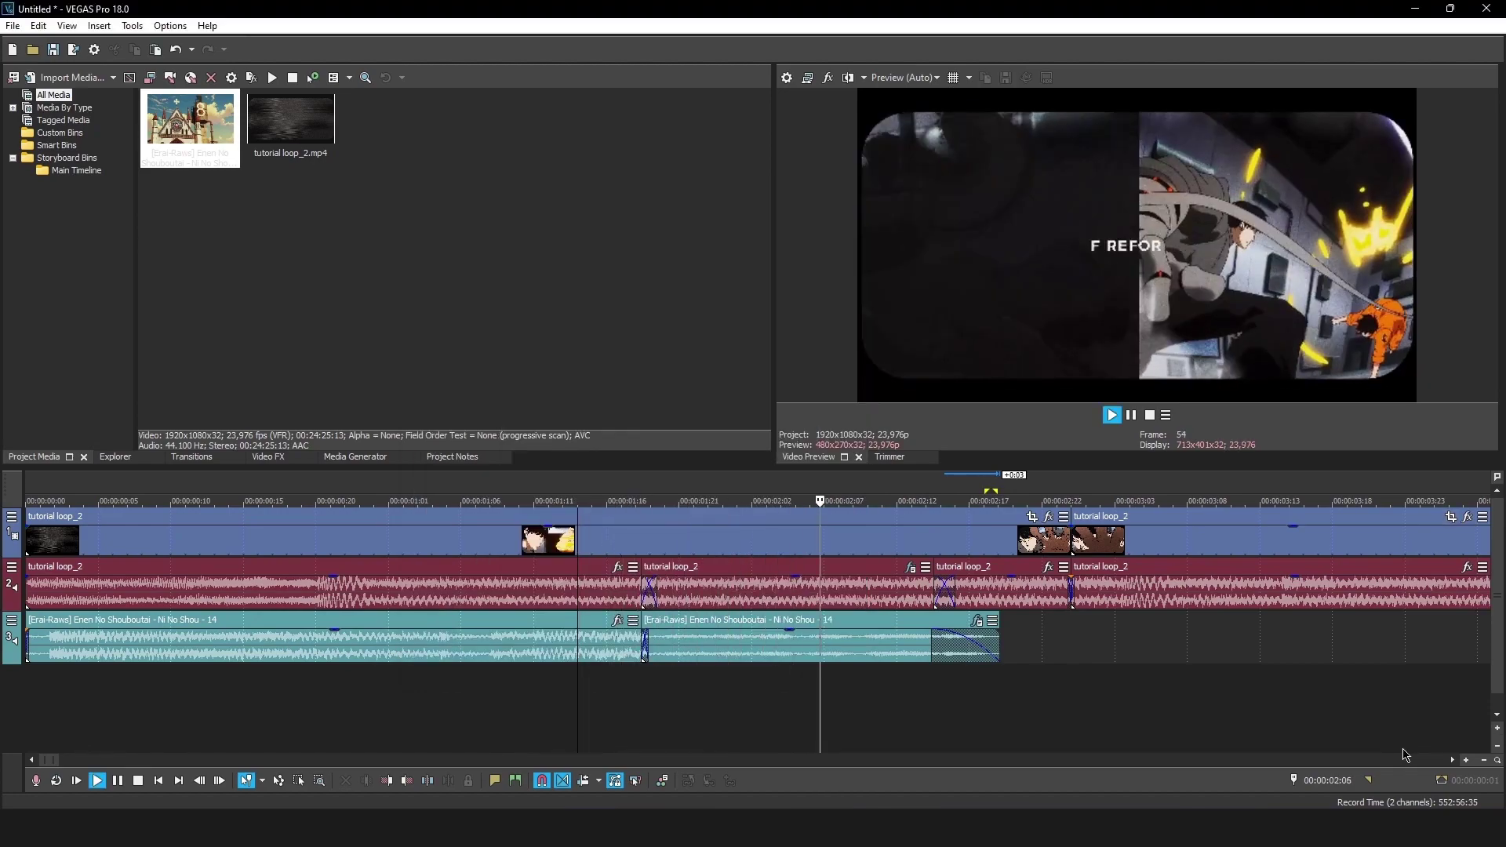
- Raise the Volume effect of the second episode audio to 5.675 dB and play back from about 00:00:01:16
{"action": "left_click", "coordinate": [973, 633]}
{"action": "left_click", "coordinate": [977, 621]}
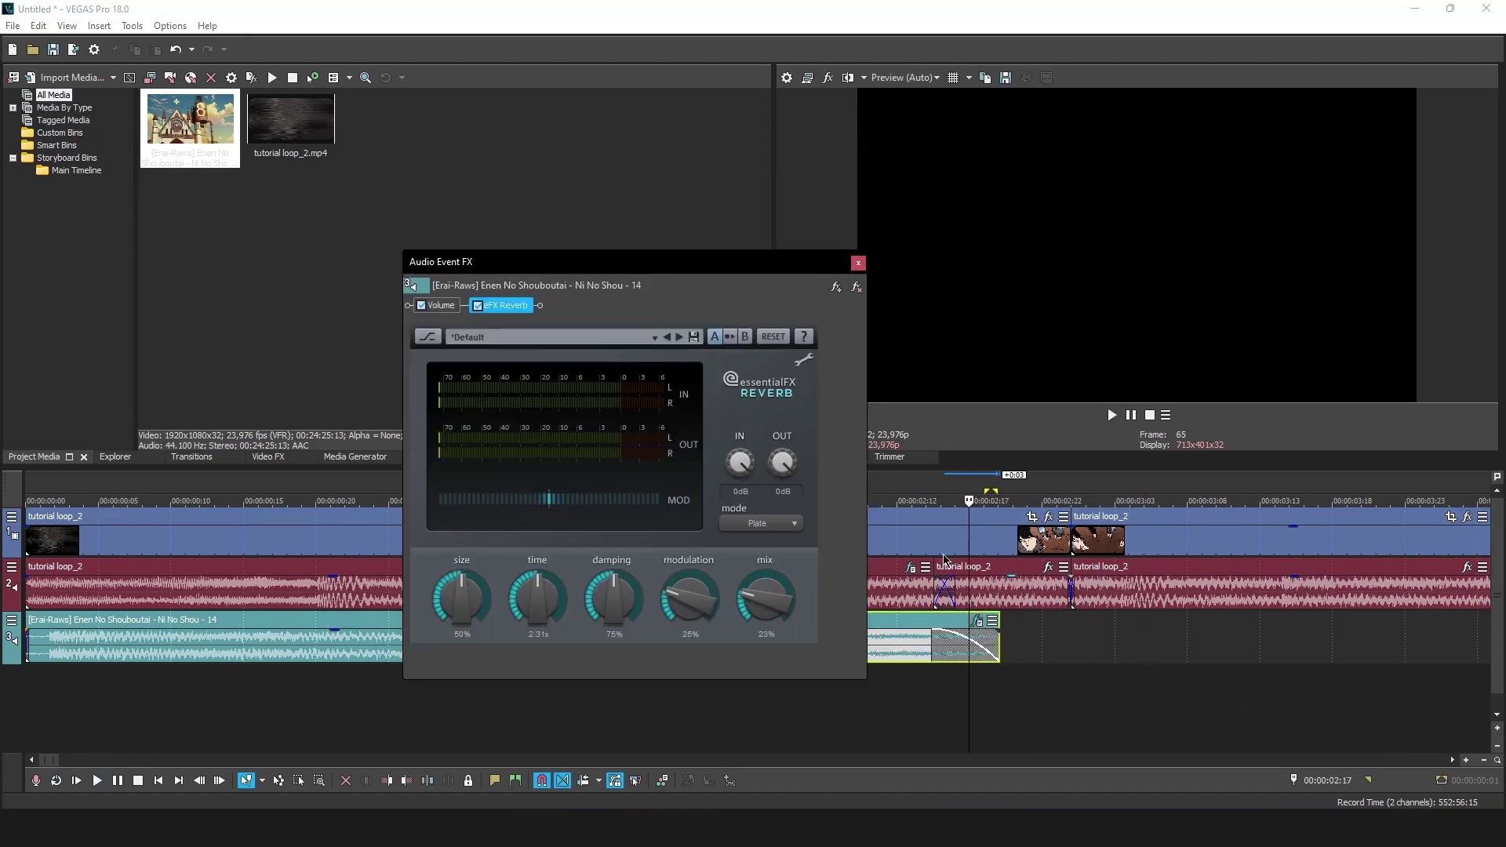
{"action": "left_click", "coordinate": [457, 307]}
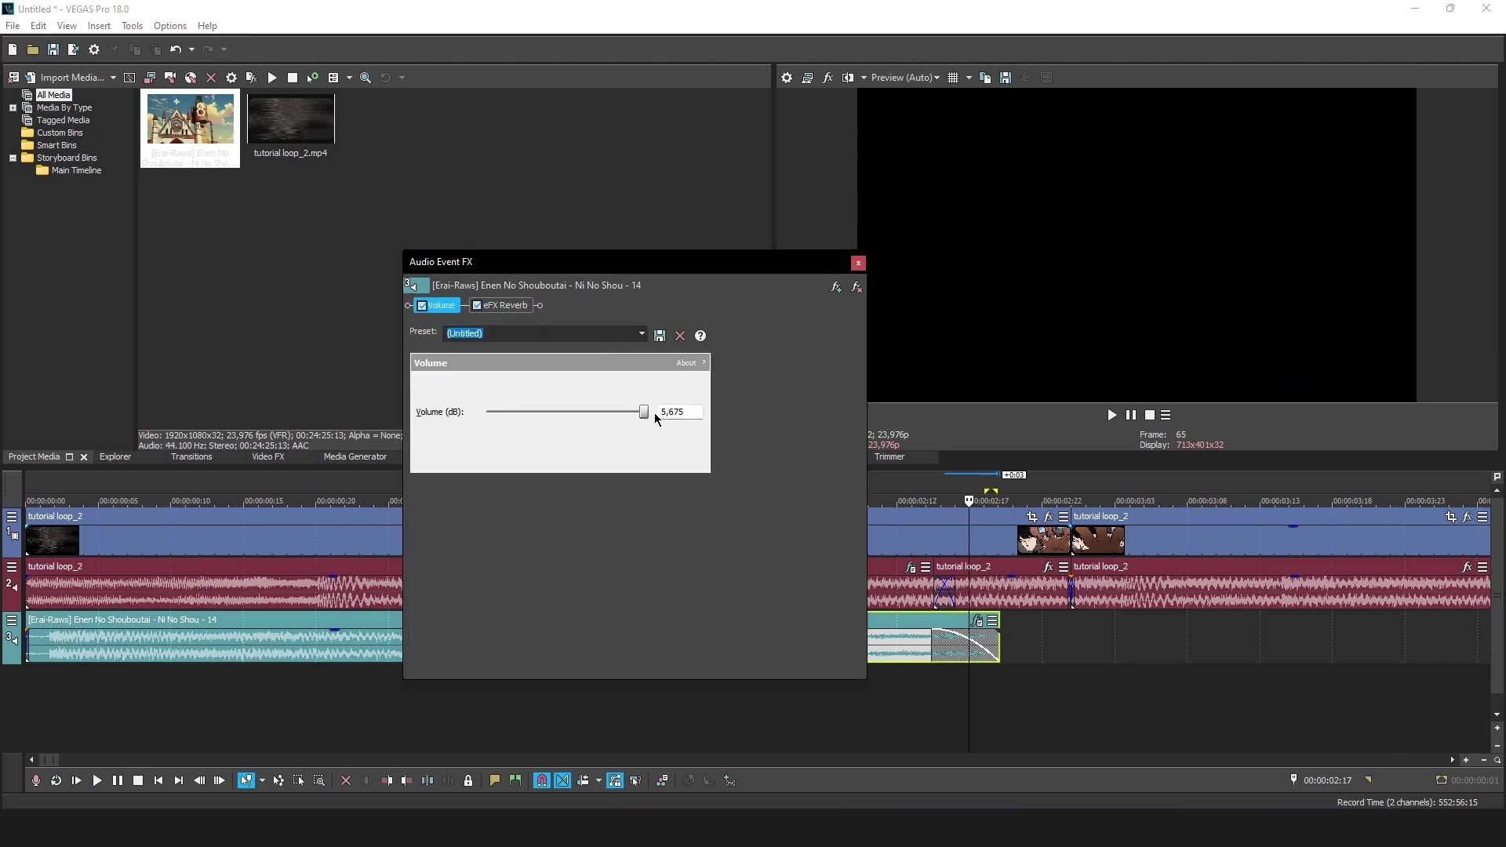
{"action": "left_click", "coordinate": [858, 265]}
{"action": "left_click", "coordinate": [614, 700]}
{"action": "key", "text": "space"}
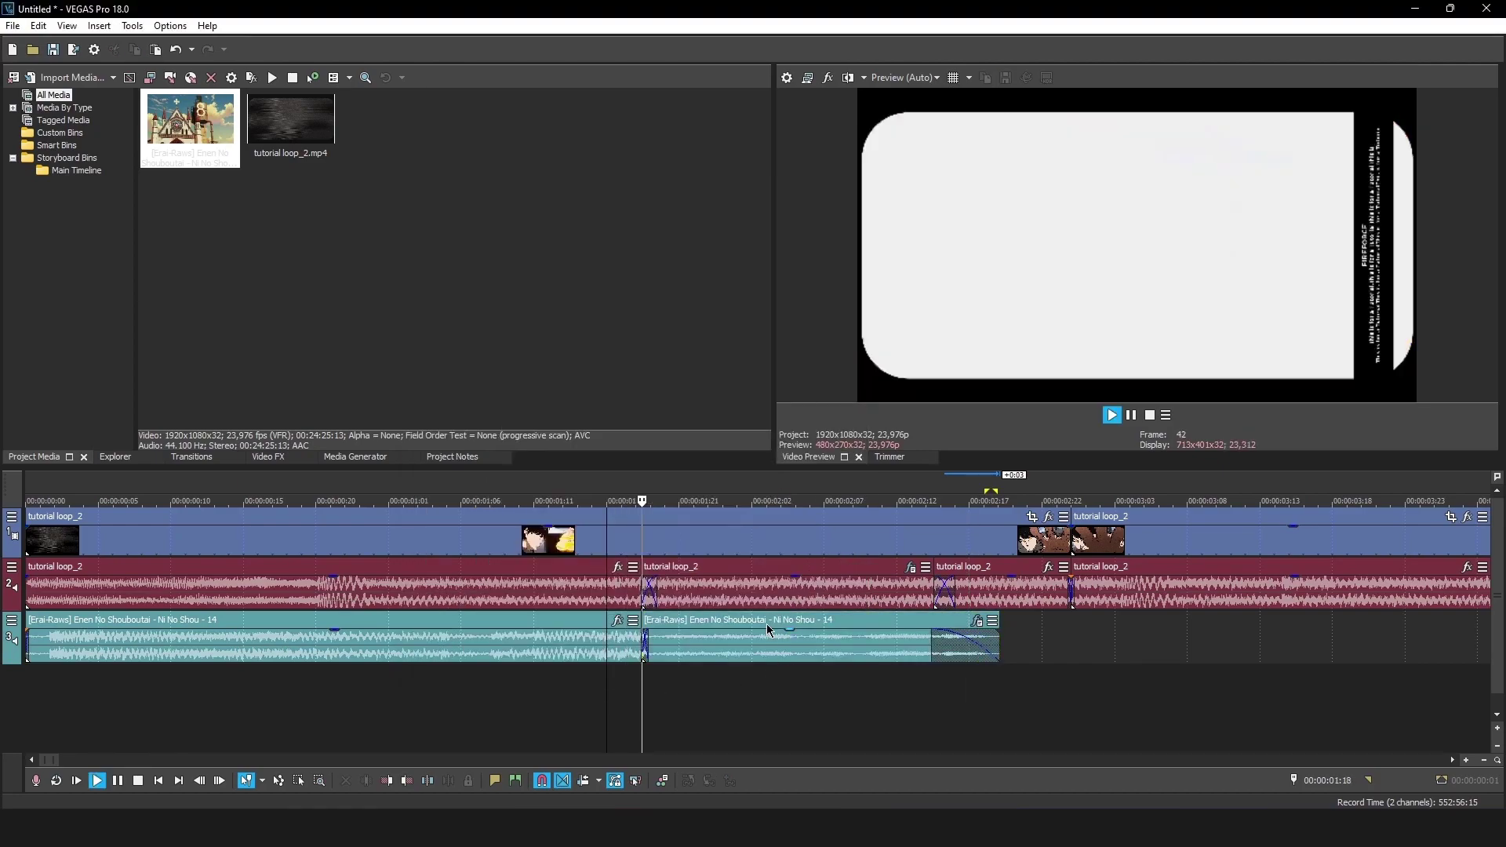
{"action": "scroll", "coordinate": [881, 652], "scroll_direction": "down", "scroll_amount": 8}
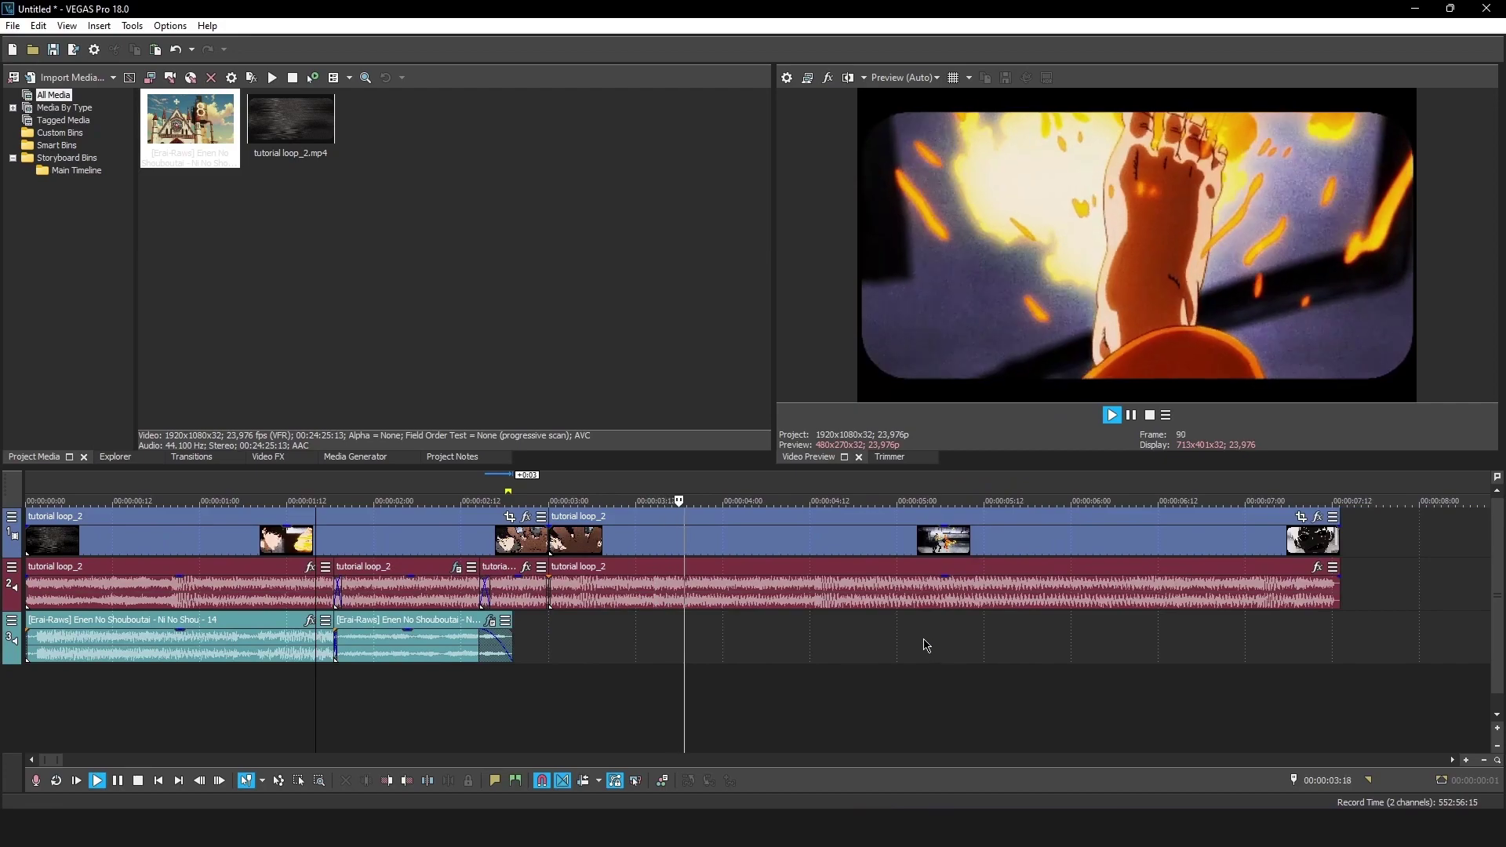
{"action": "key", "text": "space"}
- Ungroup the episode audio at about 00:00:15:13 from its video and move it onto track 3 at about 00:00:04:14
{"action": "left_click", "coordinate": [1423, 592]}
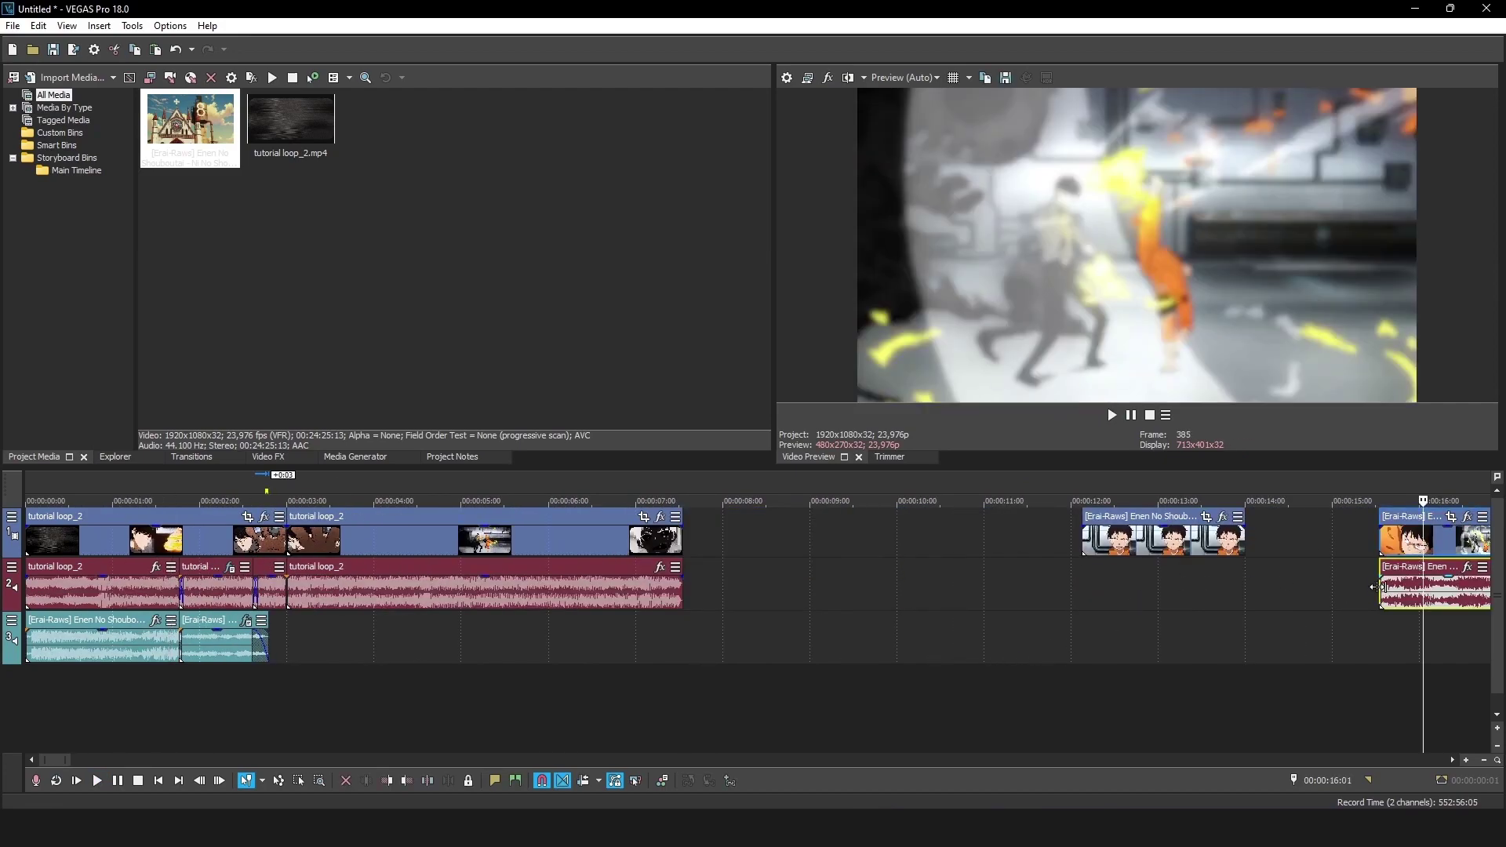
{"action": "right_click", "coordinate": [1423, 593]}
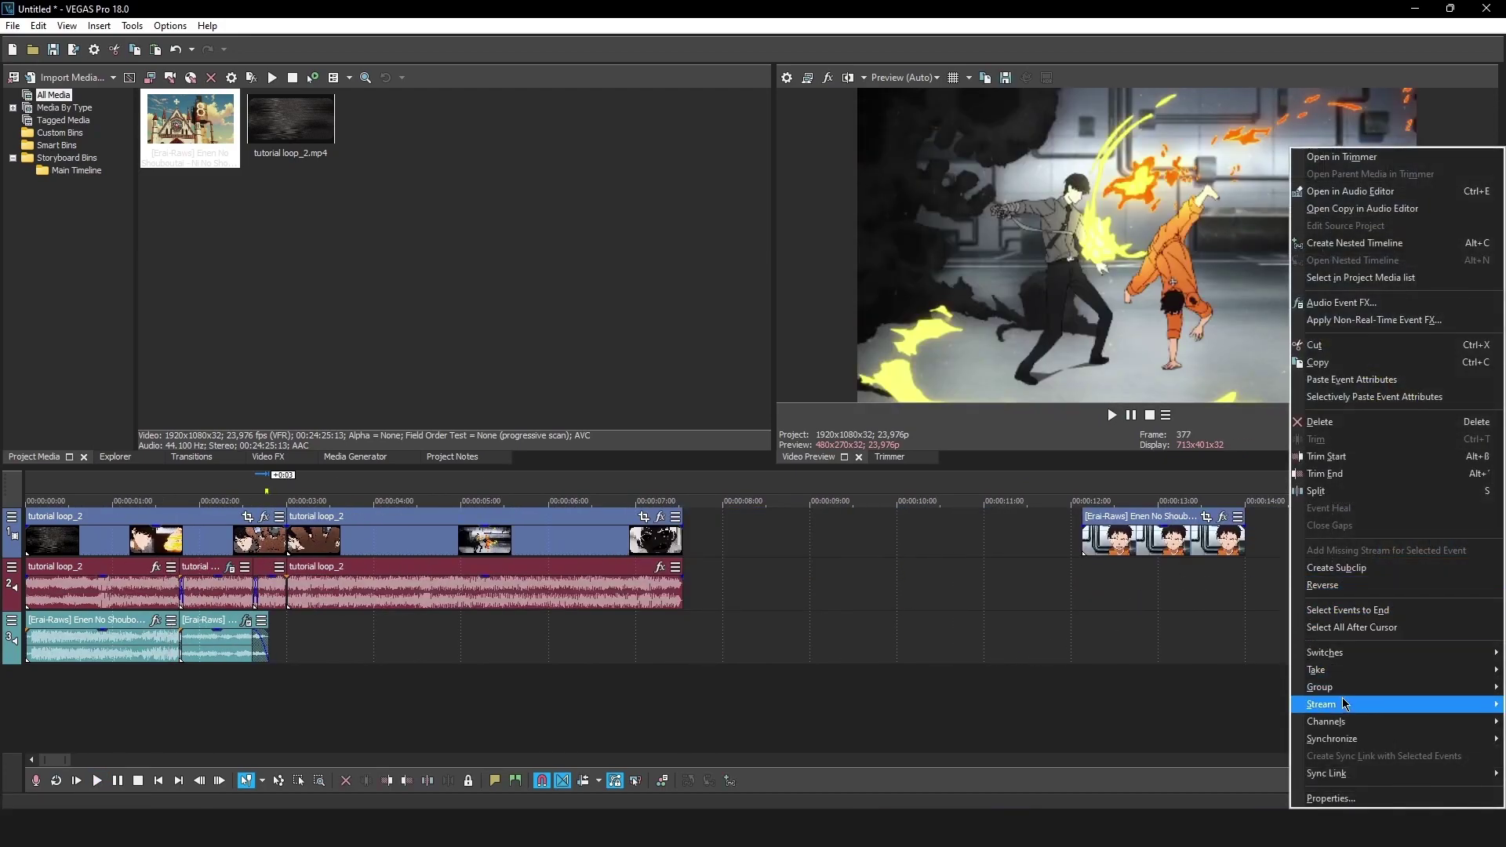
{"action": "mouse_move", "coordinate": [1331, 691]}
{"action": "left_click", "coordinate": [1214, 713]}
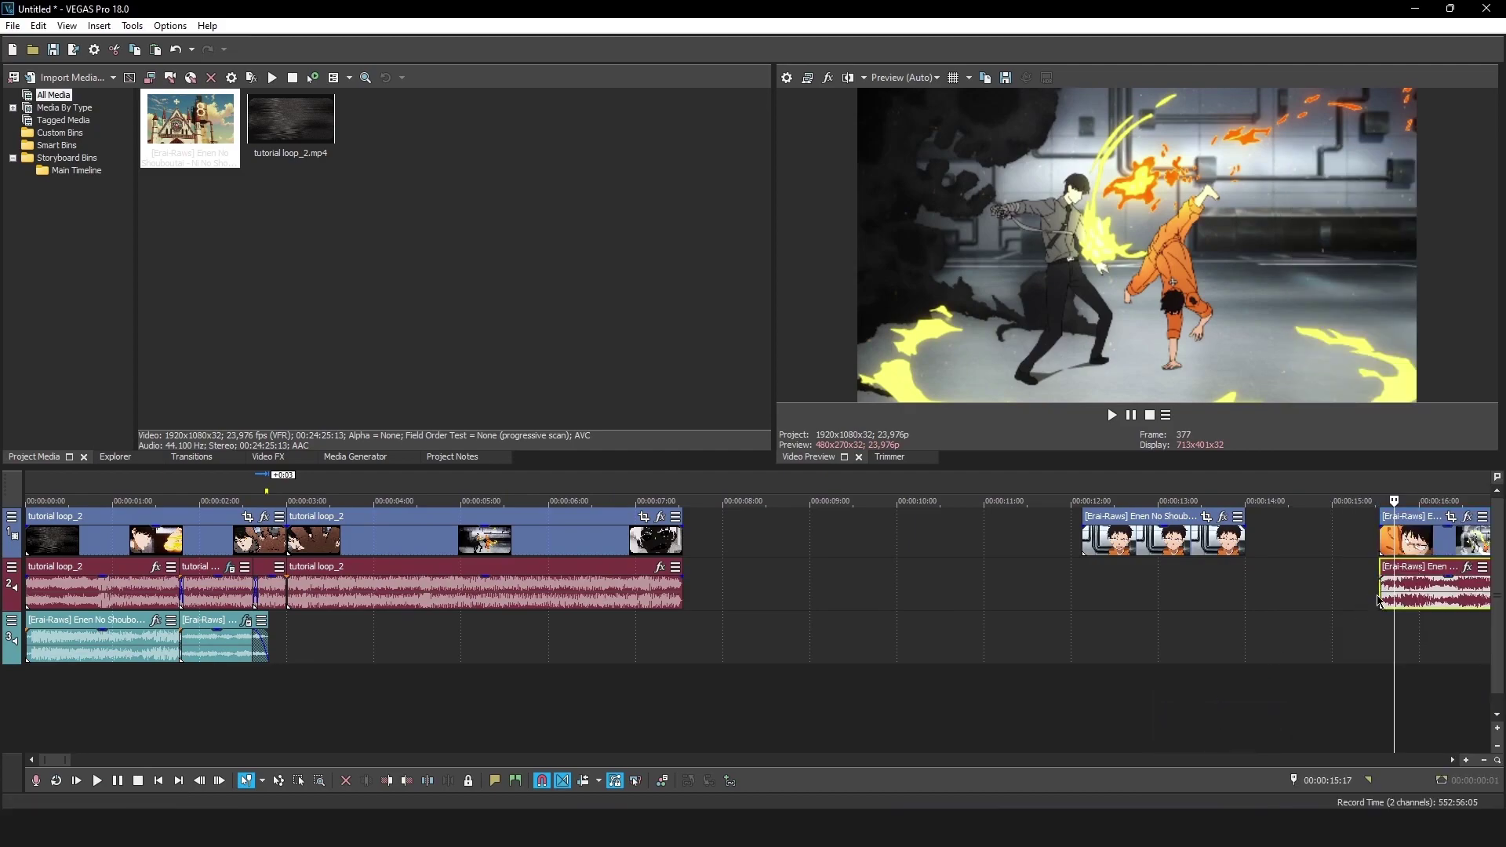
{"action": "left_click_drag", "start_coordinate": [1403, 596], "coordinate": [424, 632]}
{"action": "left_click", "coordinate": [470, 625]}
{"action": "left_click_drag", "start_coordinate": [481, 699], "coordinate": [461, 646]}
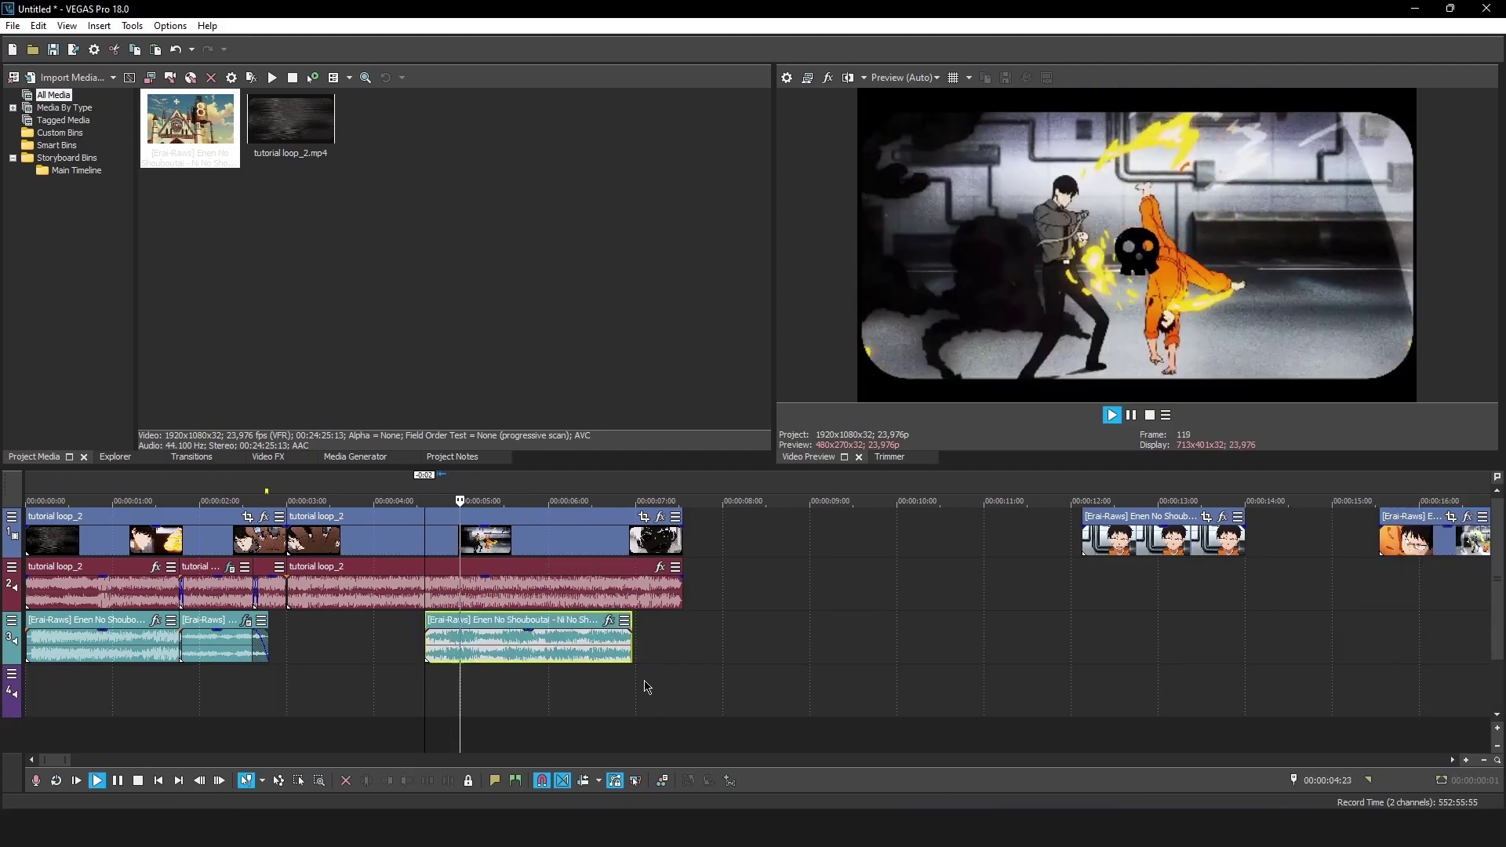
- Trim the end of the newly placed episode audio to about 00:00:05:18, lower its gain slightly and play it back
{"action": "left_click_drag", "start_coordinate": [630, 645], "coordinate": [527, 644]}
{"action": "key", "text": "space"}
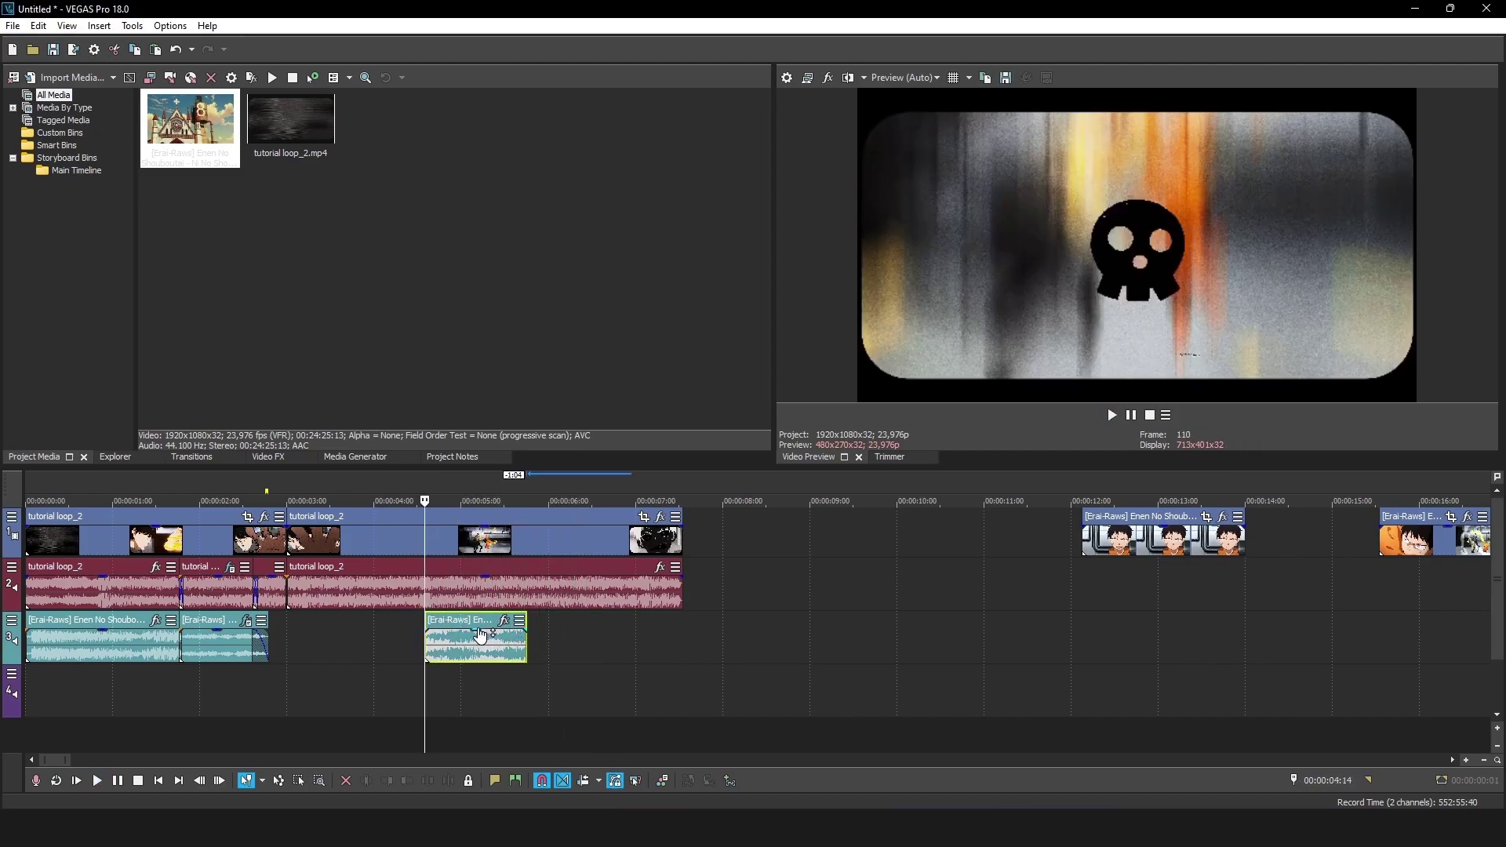
{"action": "key", "text": "space"}
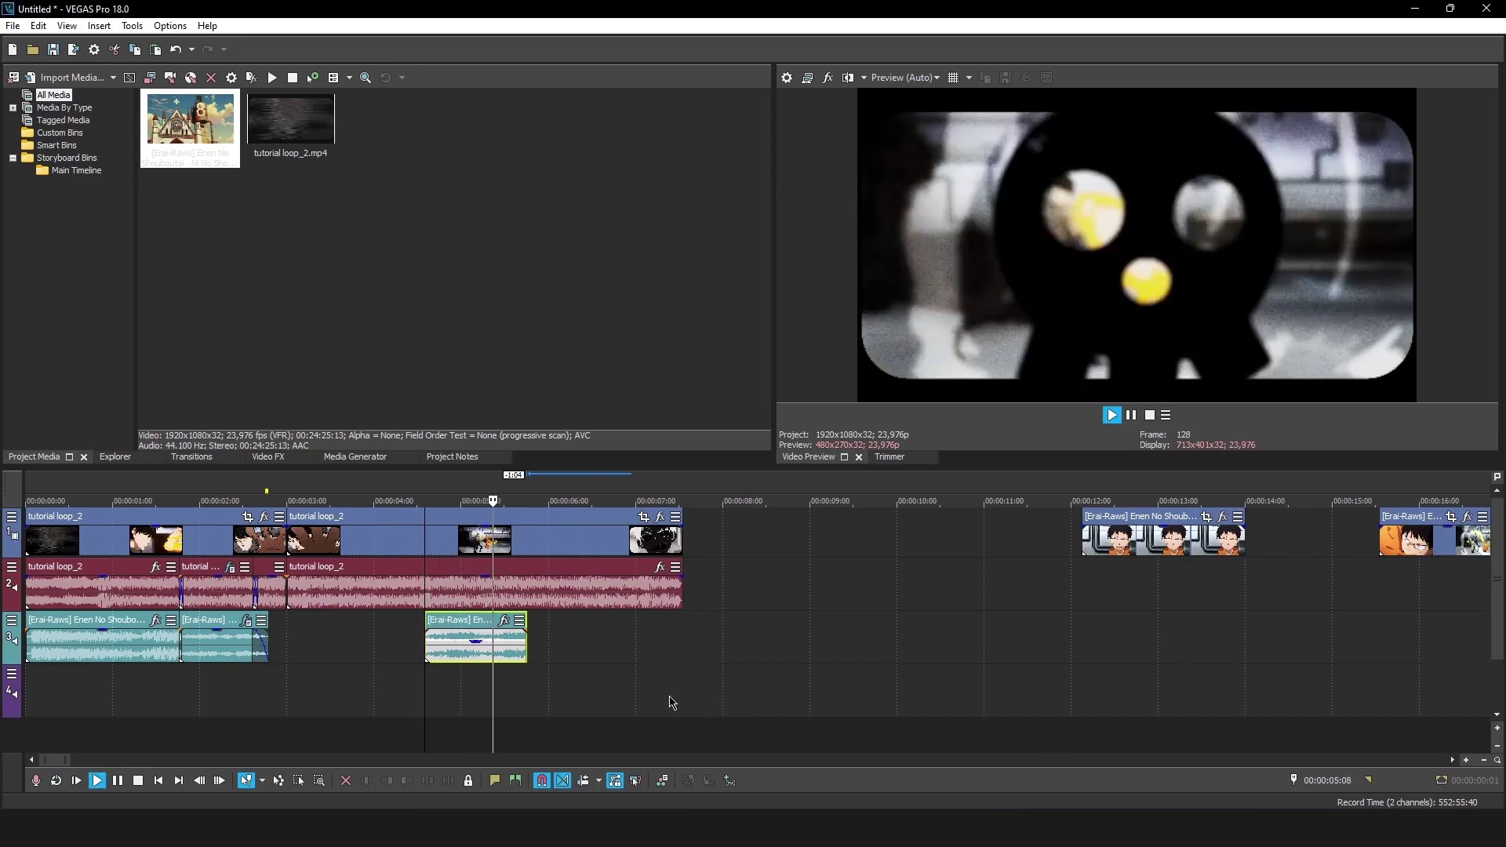
{"action": "key", "text": "space"}
- Lower the gain of the episode audio at 00:00:04:14 to below -6.8 dB and play it back against the music
{"action": "key", "text": "space"}
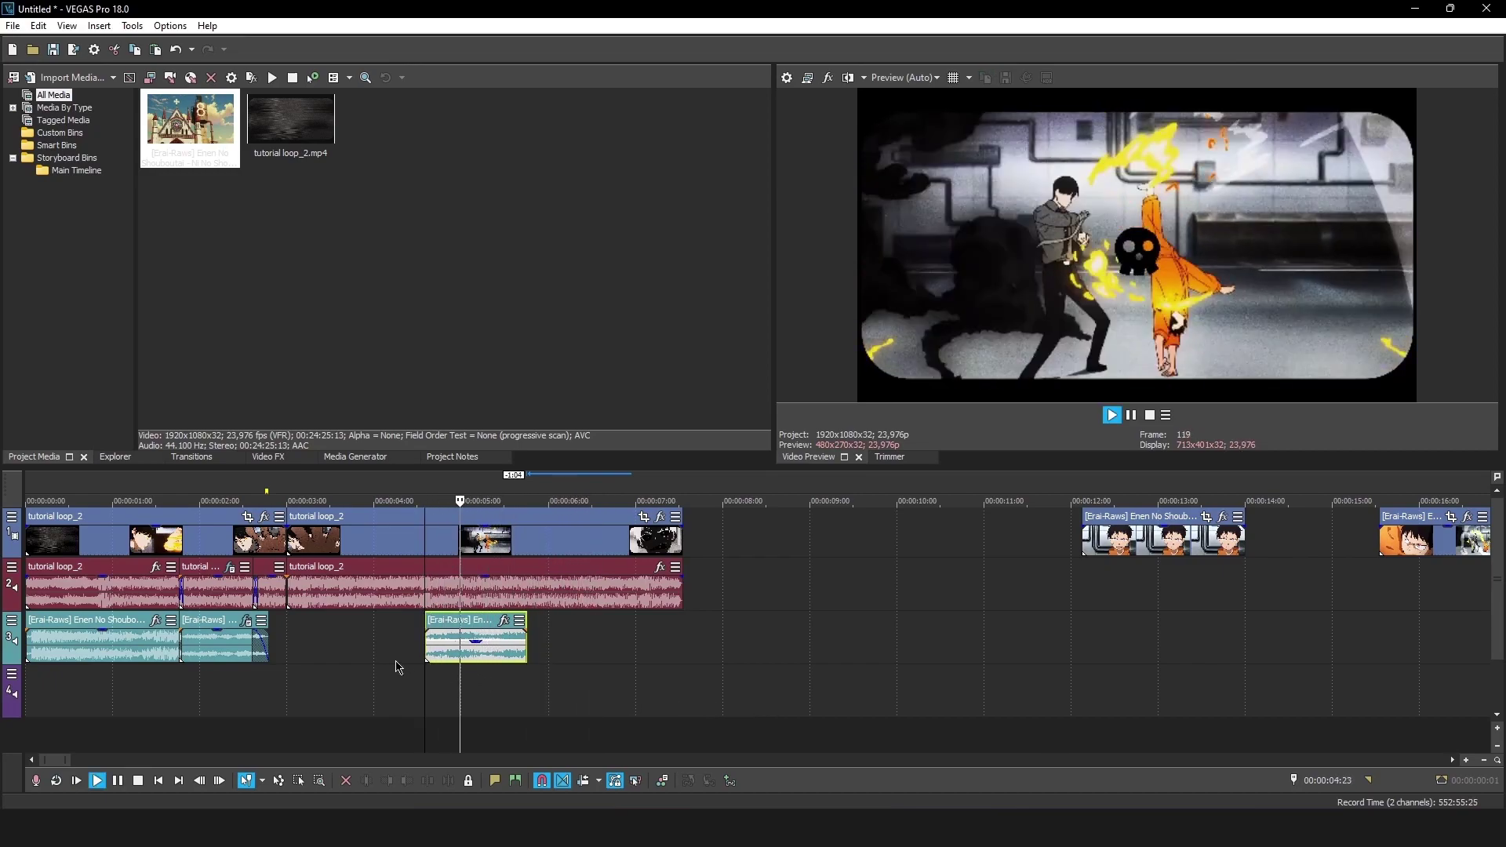
{"action": "scroll", "coordinate": [397, 666], "scroll_direction": "up", "scroll_amount": 1}
{"action": "key", "text": "space"}
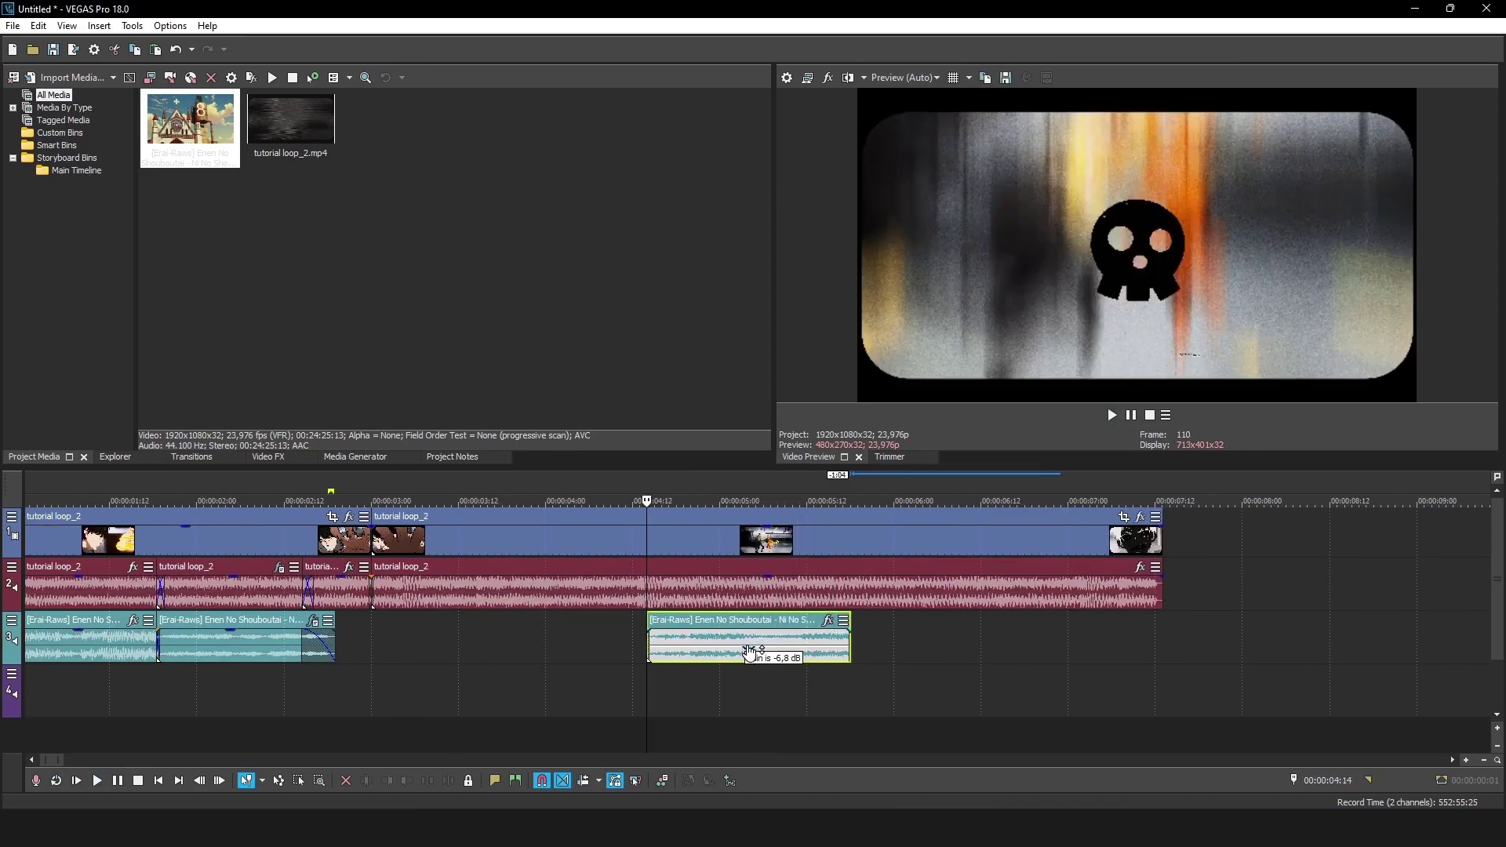
{"action": "key", "text": "space"}
{"action": "key", "text": "space"}
{"action": "key", "text": "space"}
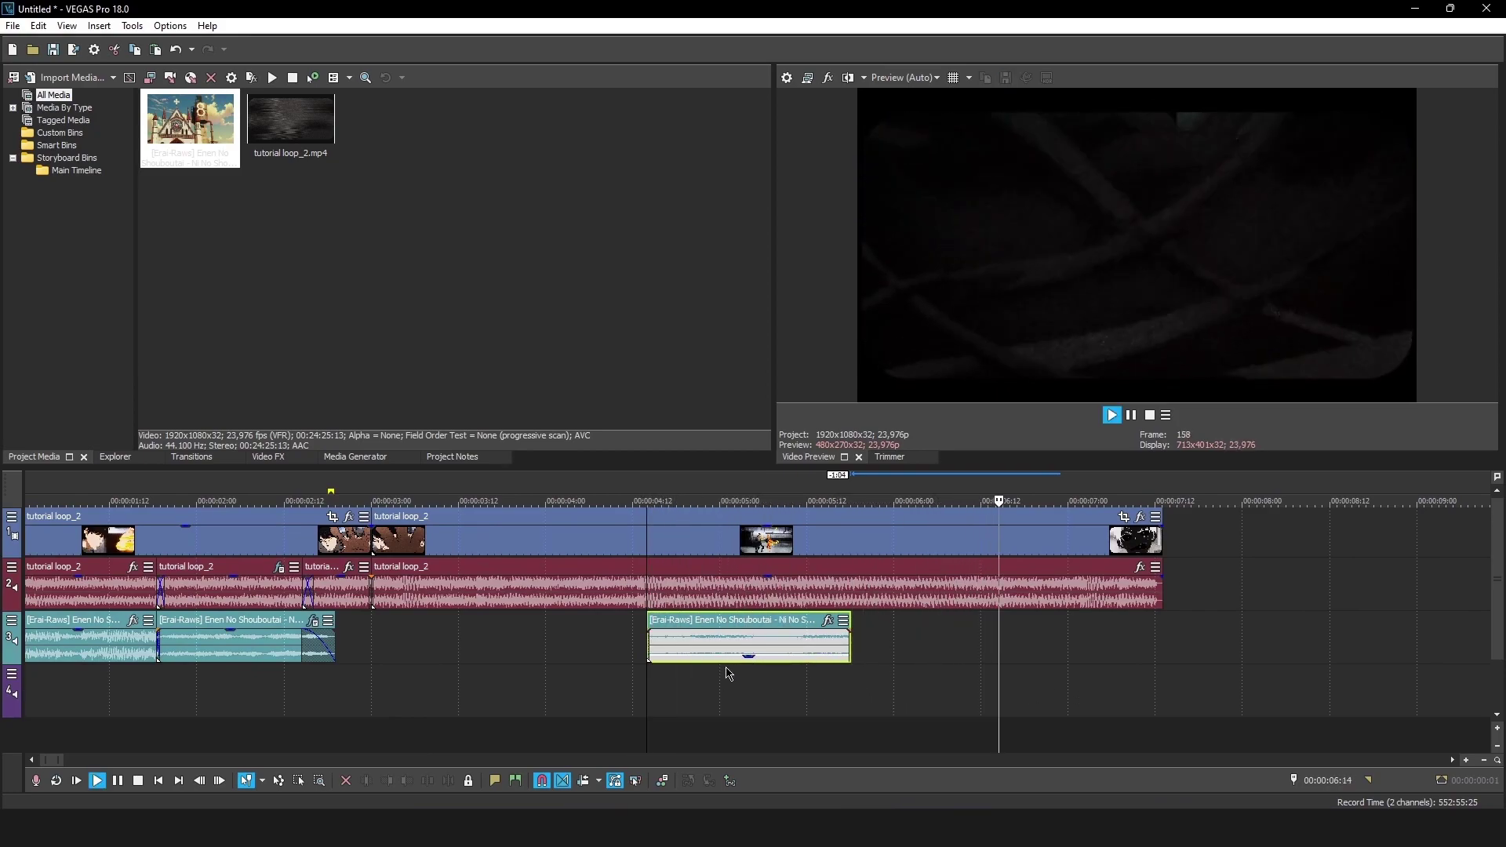
{"action": "key", "text": "space"}
- Select the edit's full time range up to about 00:00:07:13 and place the playhead at 00:00:01:16
{"action": "left_click_drag", "start_coordinate": [1162, 649], "coordinate": [24, 654]}
{"action": "scroll", "coordinate": [321, 661], "scroll_direction": "down", "scroll_amount": 1}
{"action": "left_click", "coordinate": [221, 703]}
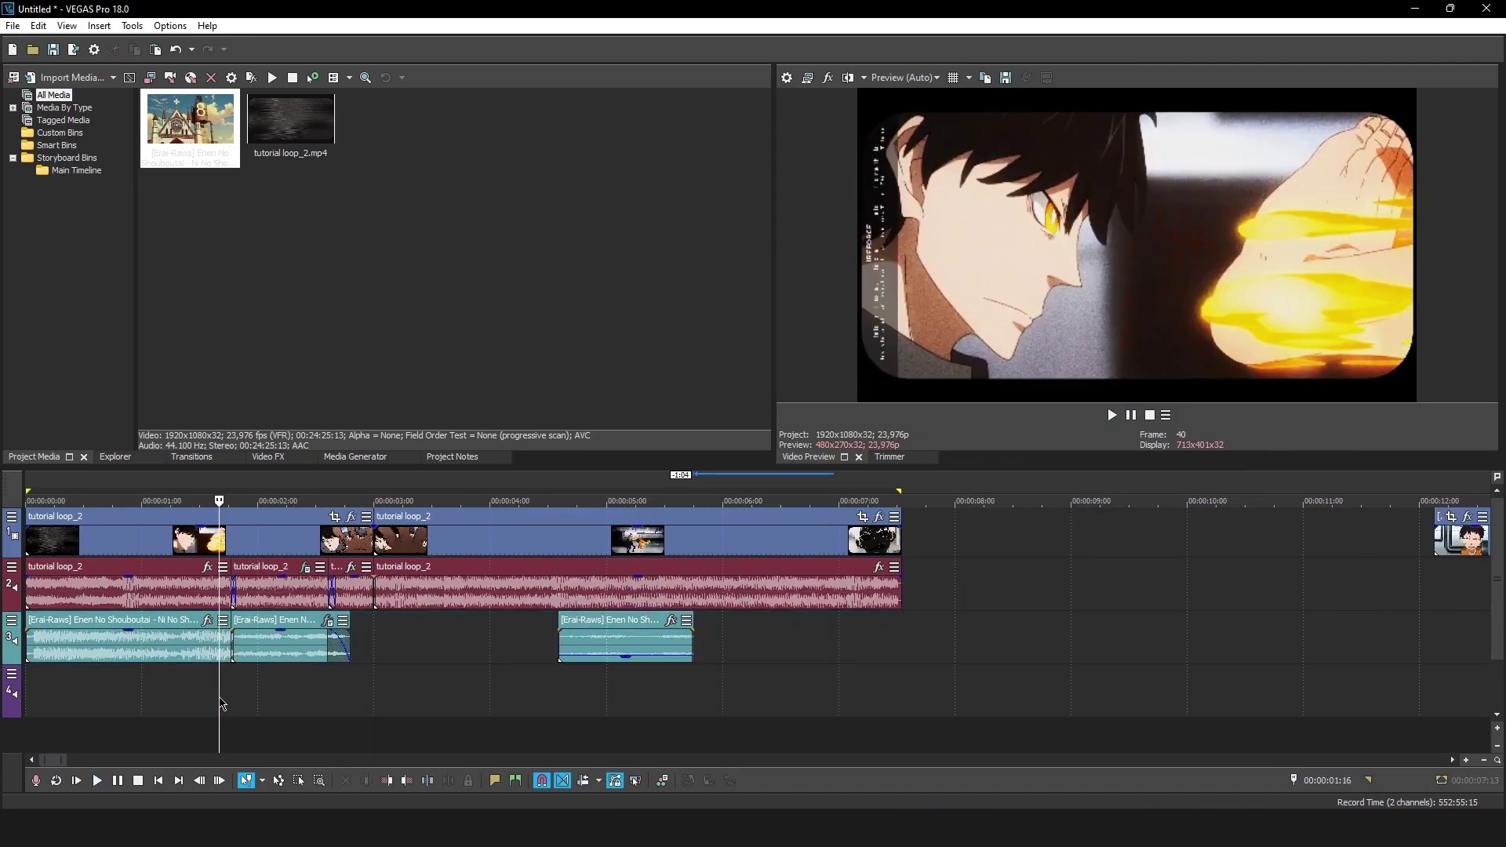
- Switch to the file explorer's STRY SFX folder, open its WHOOSHES subfolder and move the window clear of the timeline
{"action": "mouse_move", "coordinate": [633, 828]}
{"action": "left_click", "coordinate": [745, 761]}
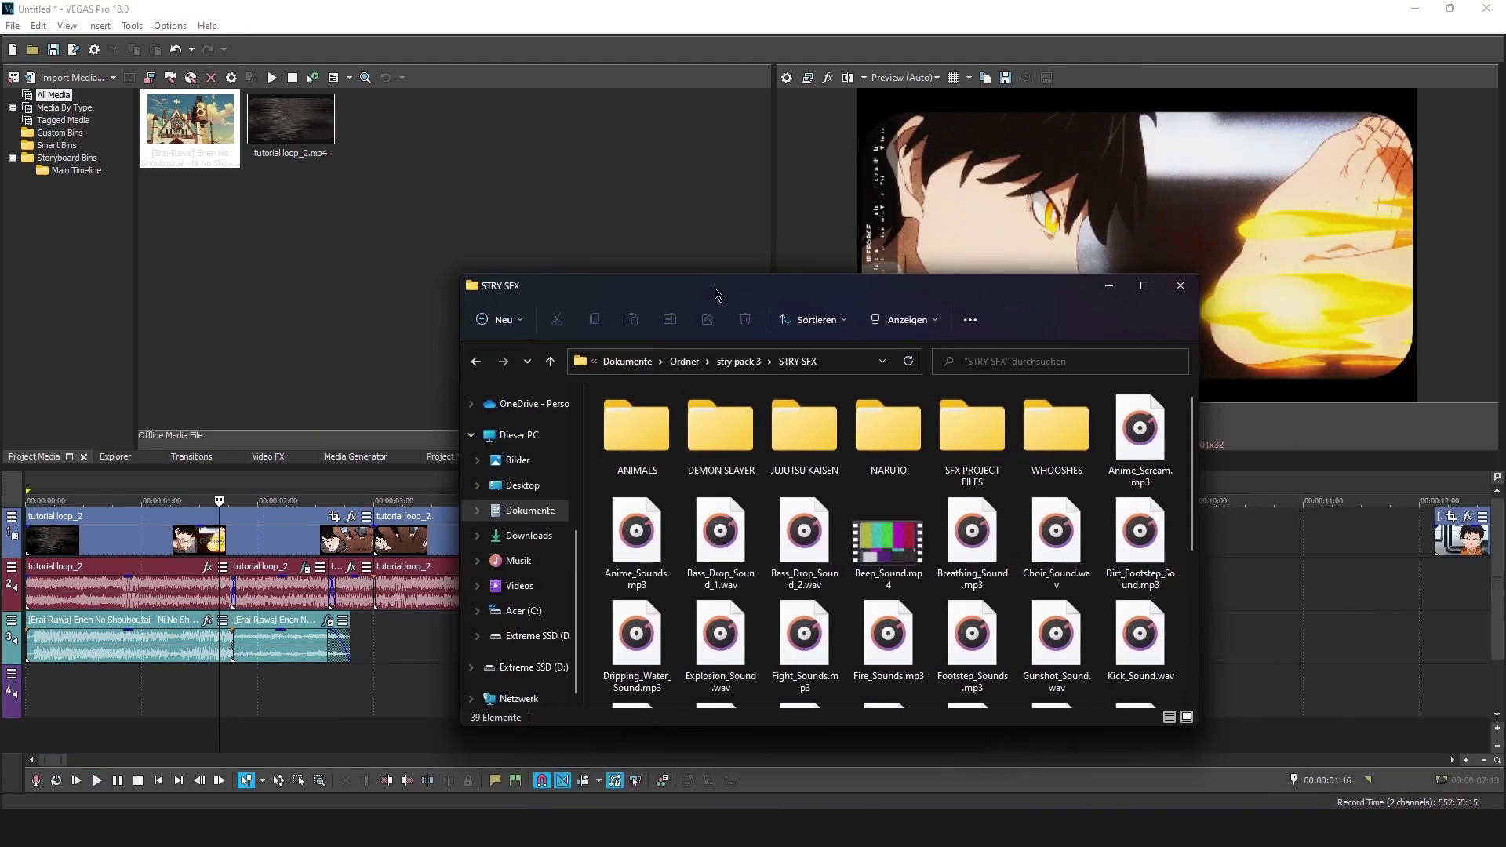
{"action": "left_click_drag", "start_coordinate": [713, 290], "coordinate": [750, 263]}
{"action": "left_click", "coordinate": [469, 255]}
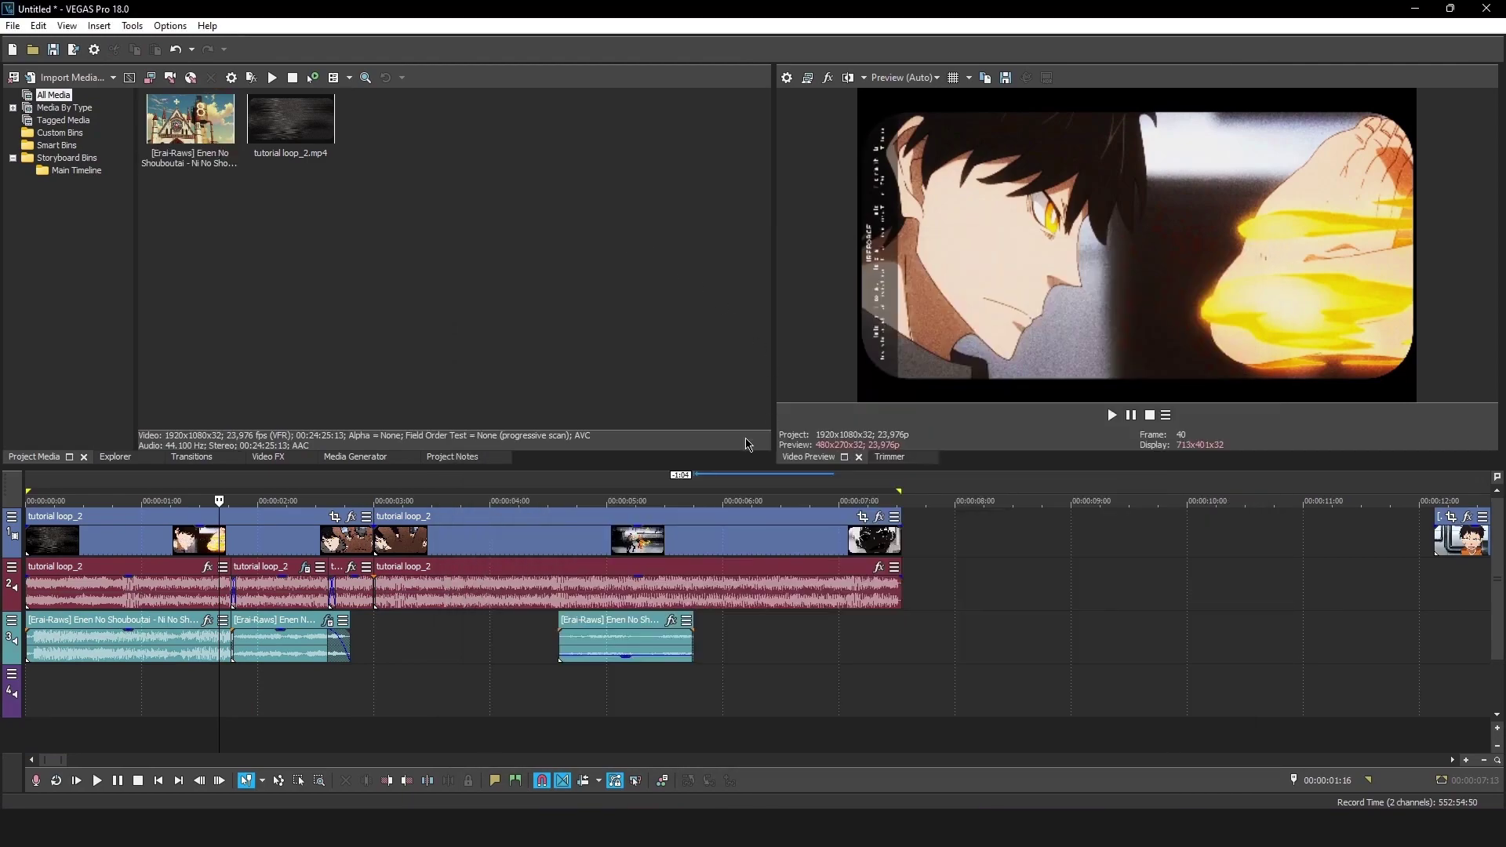
{"action": "mouse_move", "coordinate": [630, 836]}
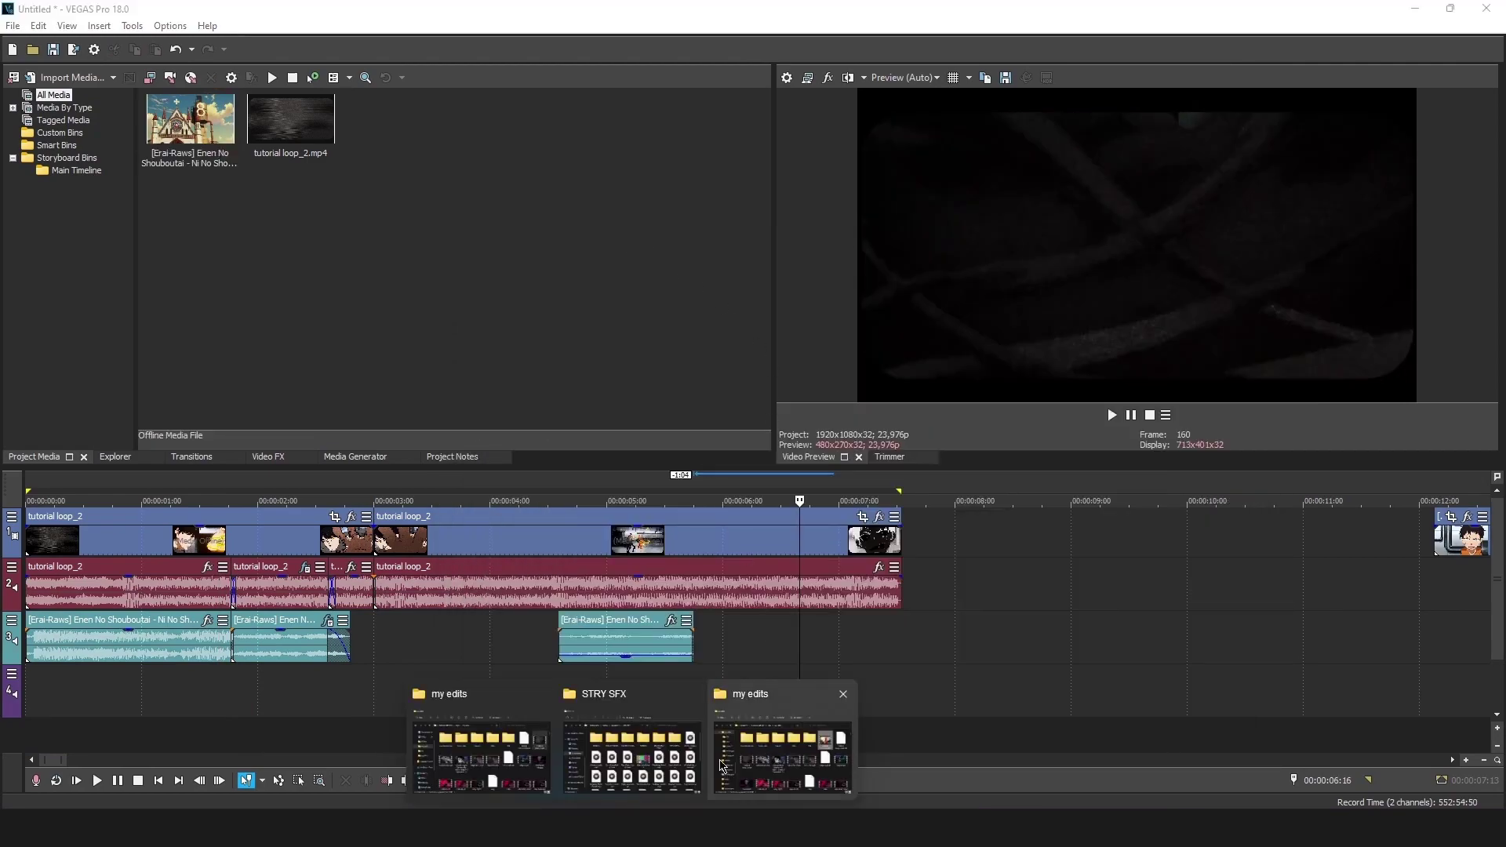
{"action": "left_click", "coordinate": [627, 768]}
{"action": "left_click_drag", "start_coordinate": [928, 248], "coordinate": [812, 241]}
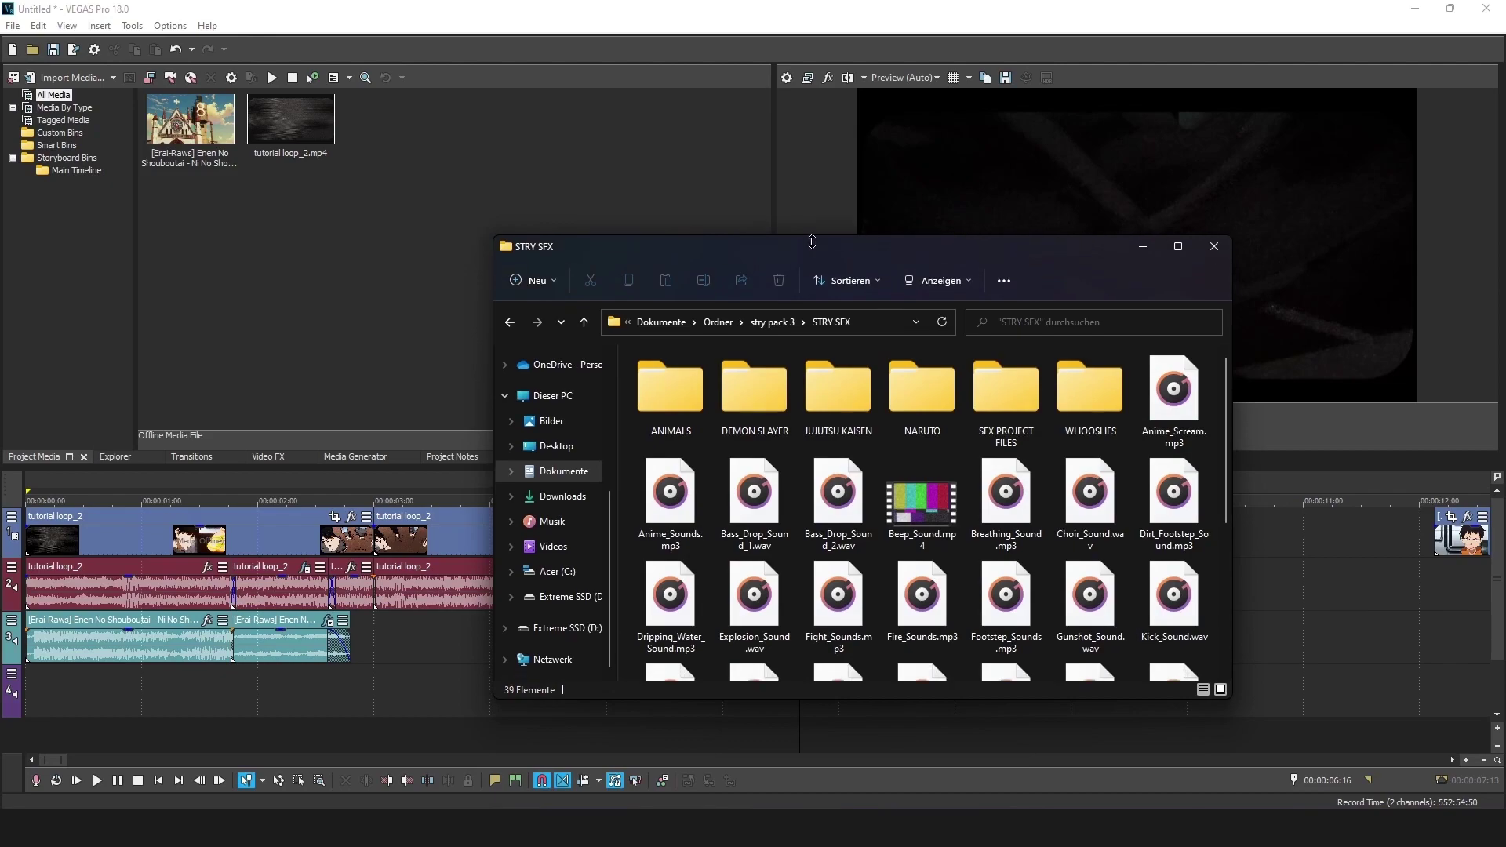
{"action": "scroll", "coordinate": [1000, 415], "scroll_direction": "down", "scroll_amount": 3}
{"action": "scroll", "coordinate": [1043, 482], "scroll_direction": "up", "scroll_amount": 3}
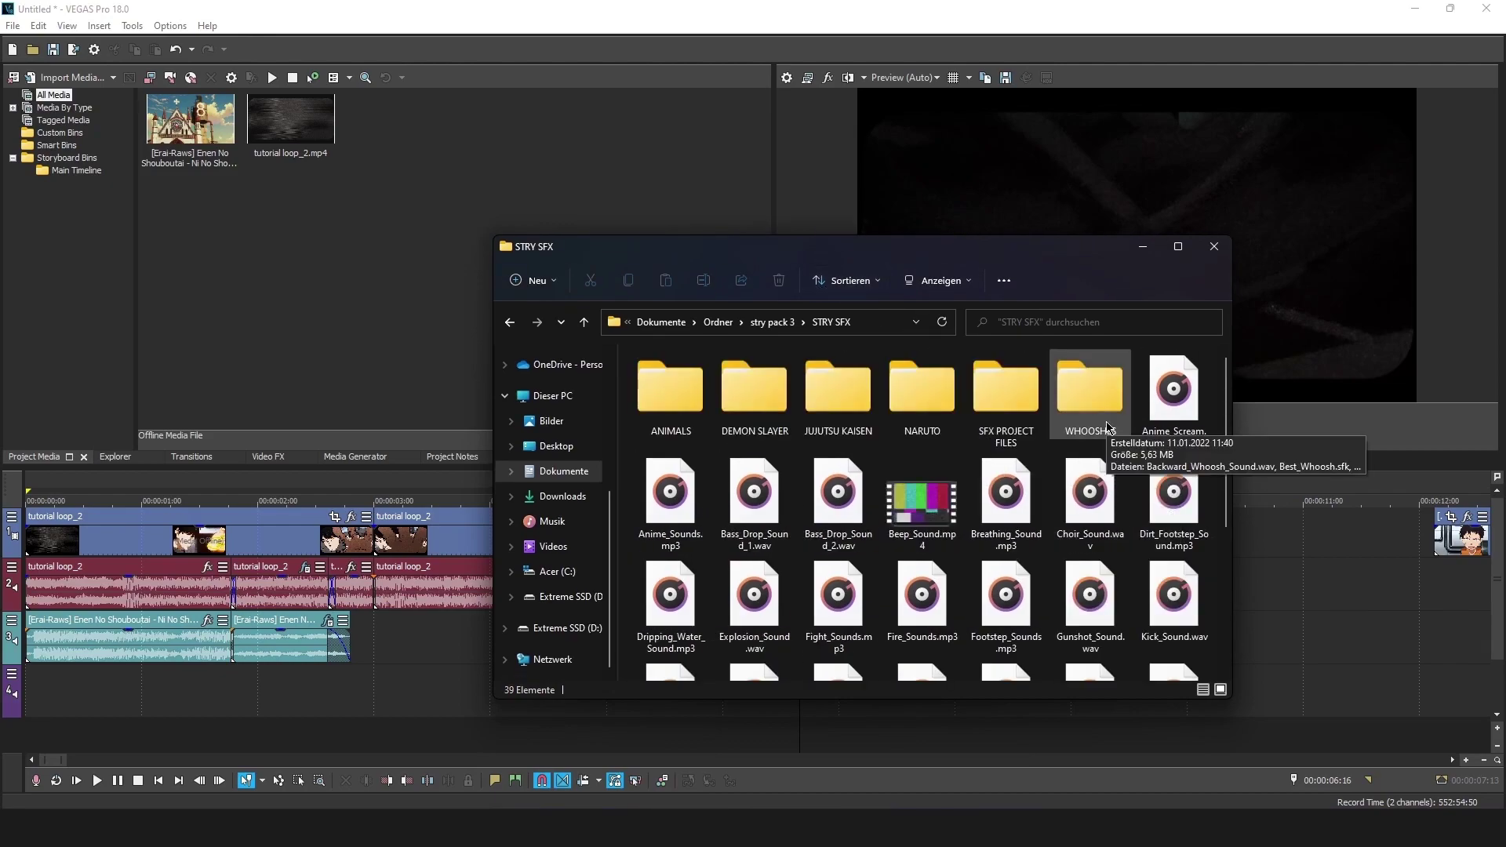
{"action": "double_click", "coordinate": [1091, 375]}
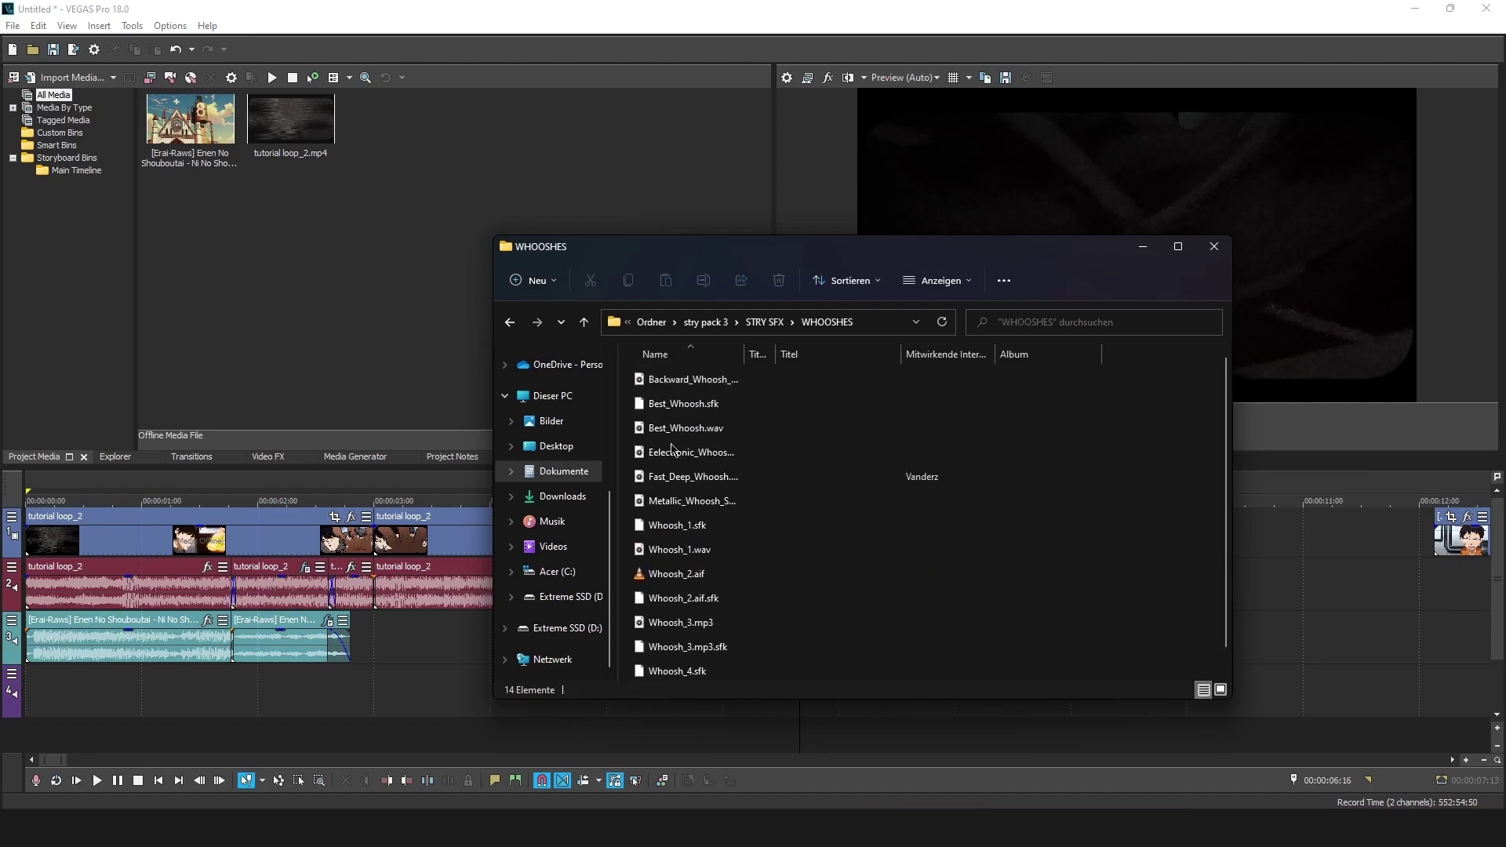
{"action": "left_click_drag", "start_coordinate": [783, 257], "coordinate": [1138, 129]}
- Add Whoosh_1.wav from the WHOOSHES folder to the fourth track, starting at 00:00:01:17
{"action": "left_click_drag", "start_coordinate": [1062, 399], "coordinate": [416, 710]}
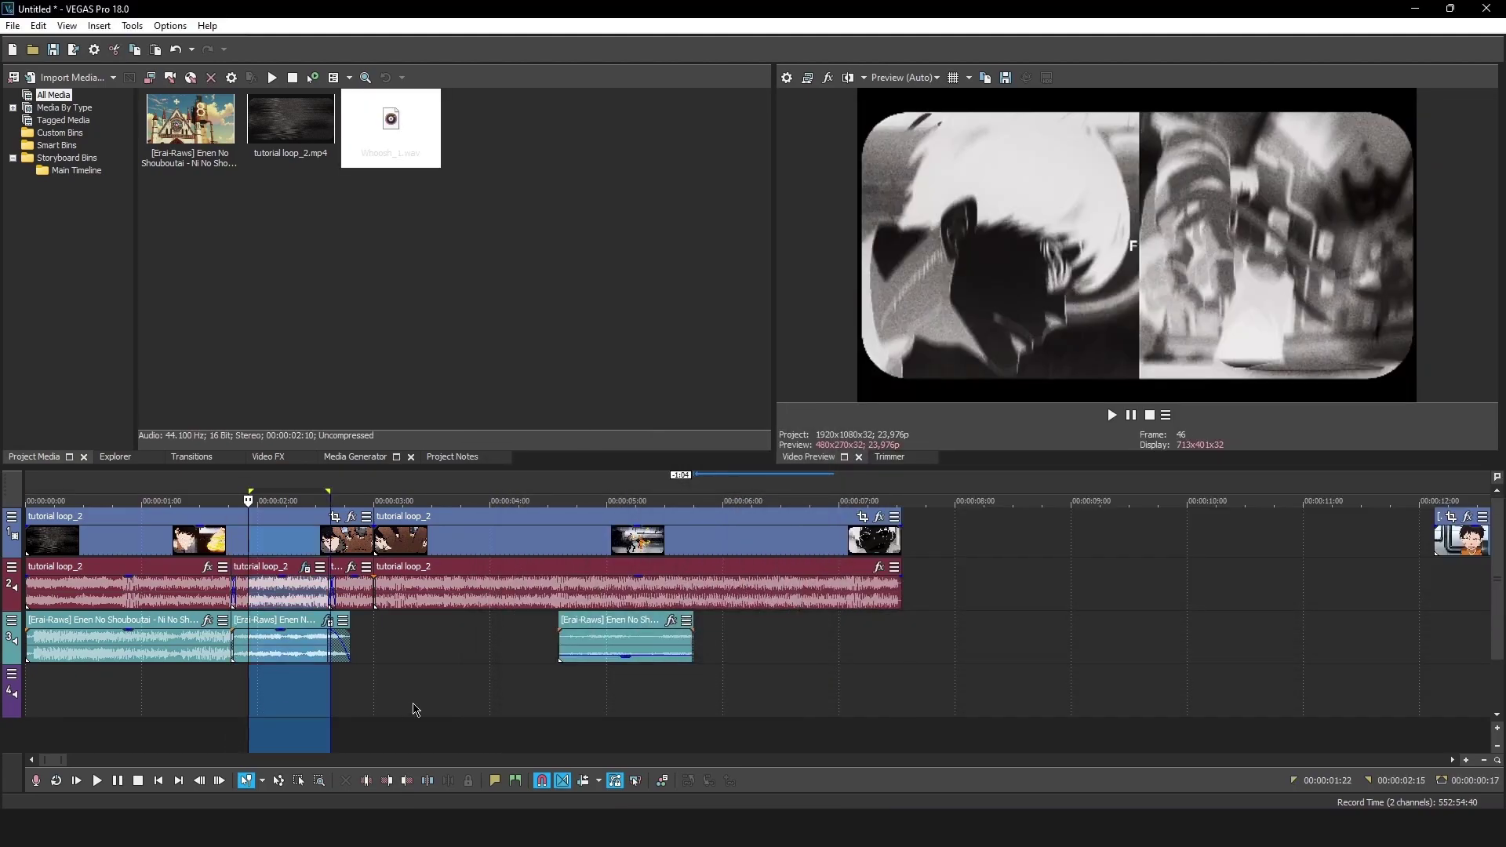
{"action": "left_click", "coordinate": [399, 684]}
{"action": "mouse_move", "coordinate": [649, 831]}
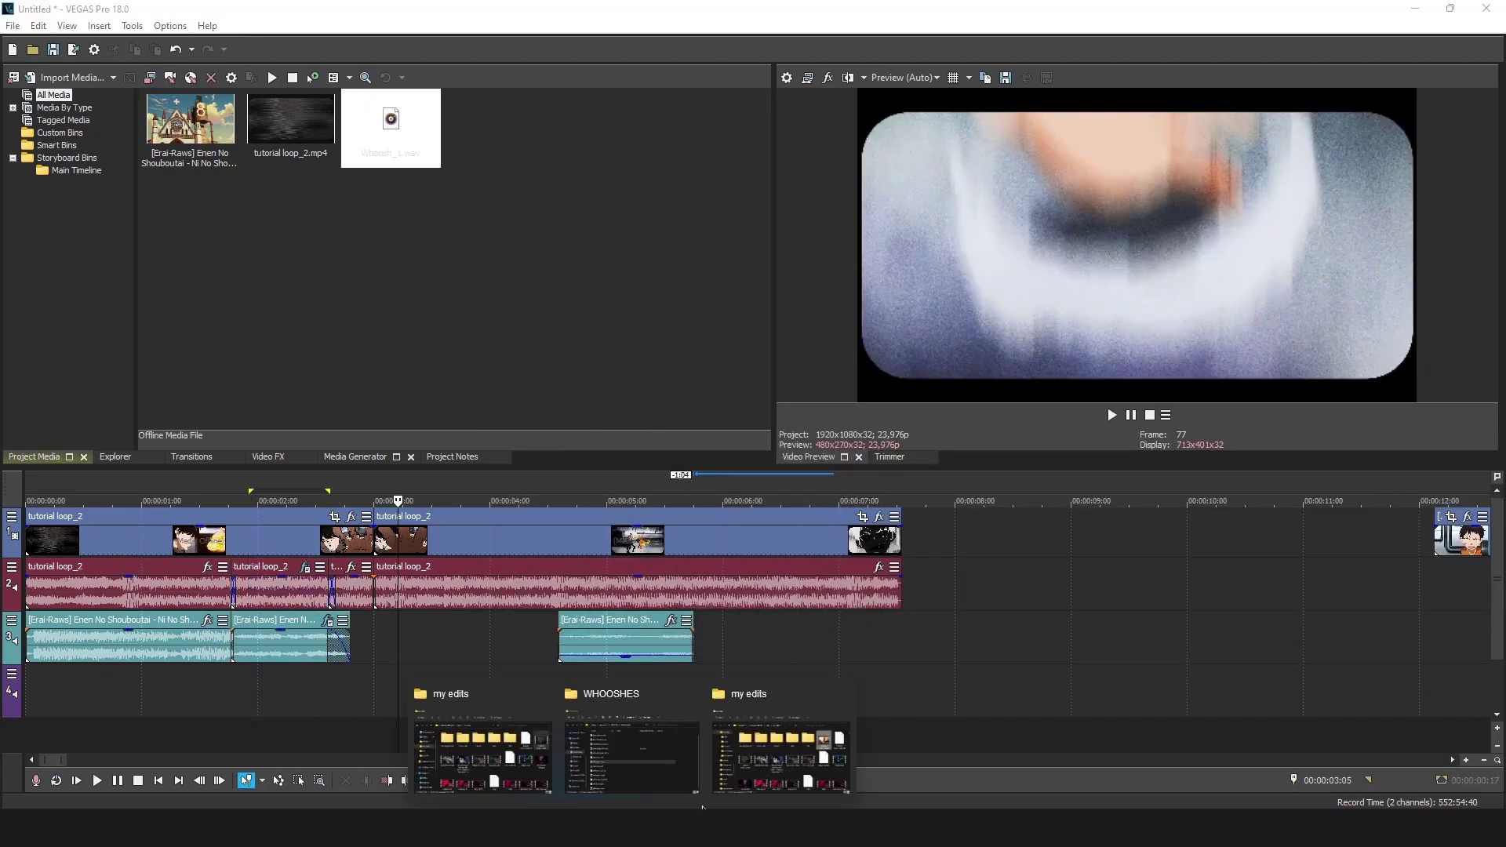
{"action": "left_click", "coordinate": [604, 753]}
{"action": "left_click_drag", "start_coordinate": [1031, 392], "coordinate": [687, 436]}
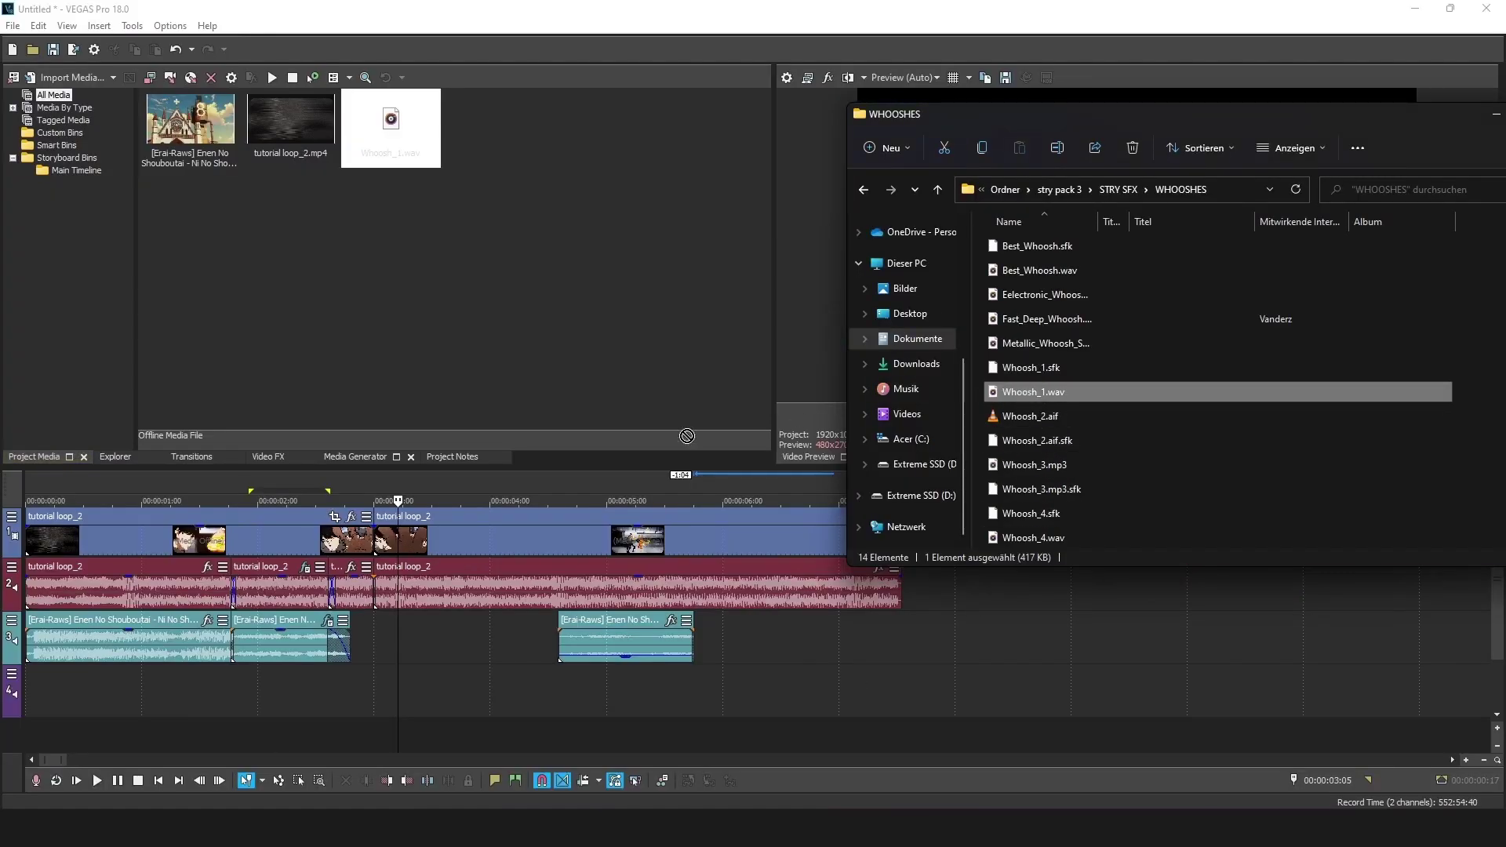
{"action": "left_click_drag", "start_coordinate": [227, 716], "coordinate": [229, 715]}
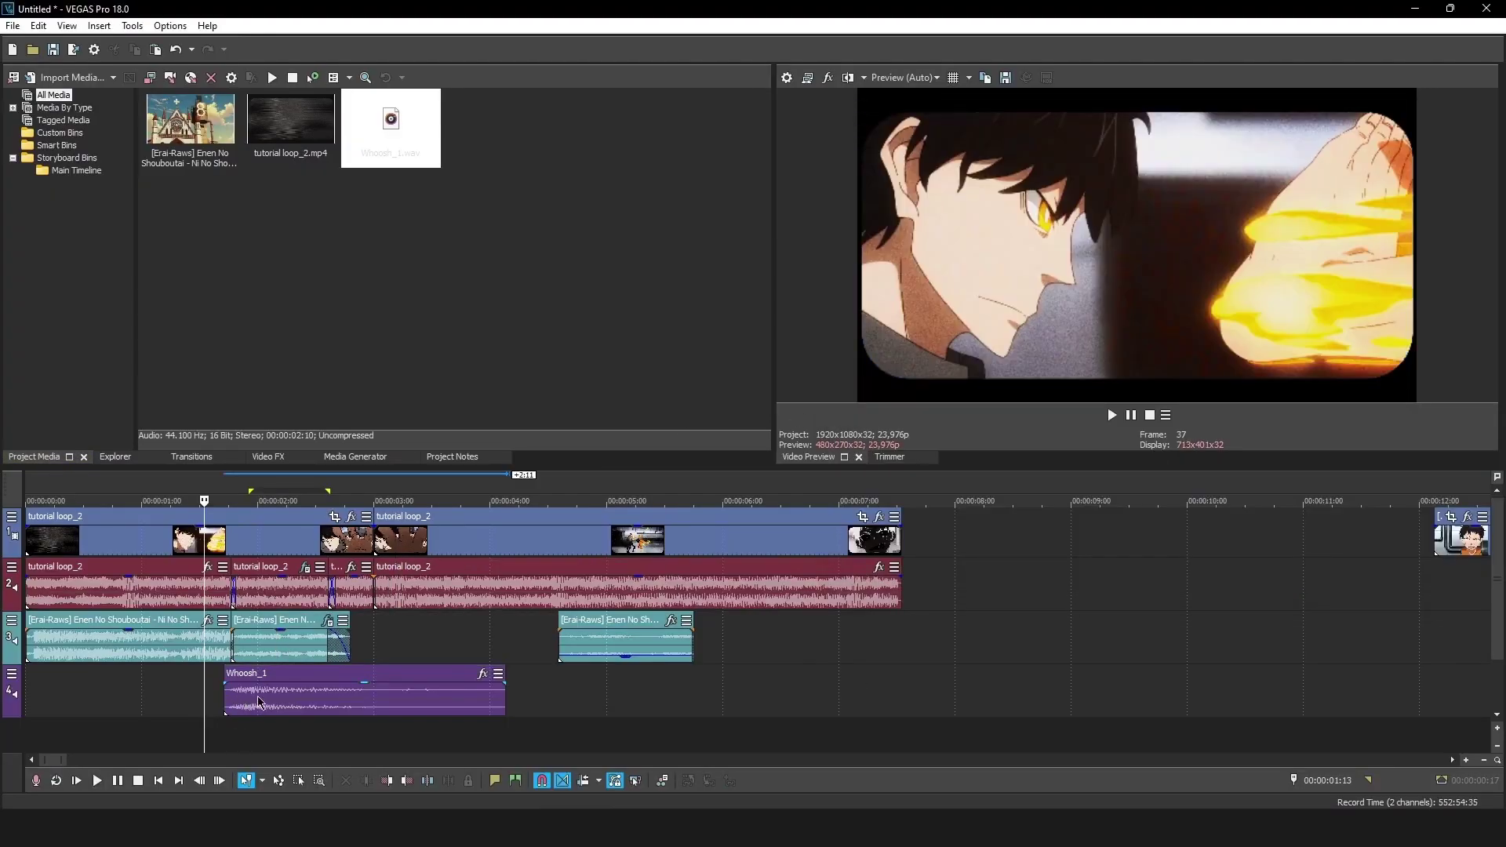
{"action": "left_click", "coordinate": [226, 734]}
{"action": "scroll", "coordinate": [251, 710], "scroll_direction": "up", "scroll_amount": 2}
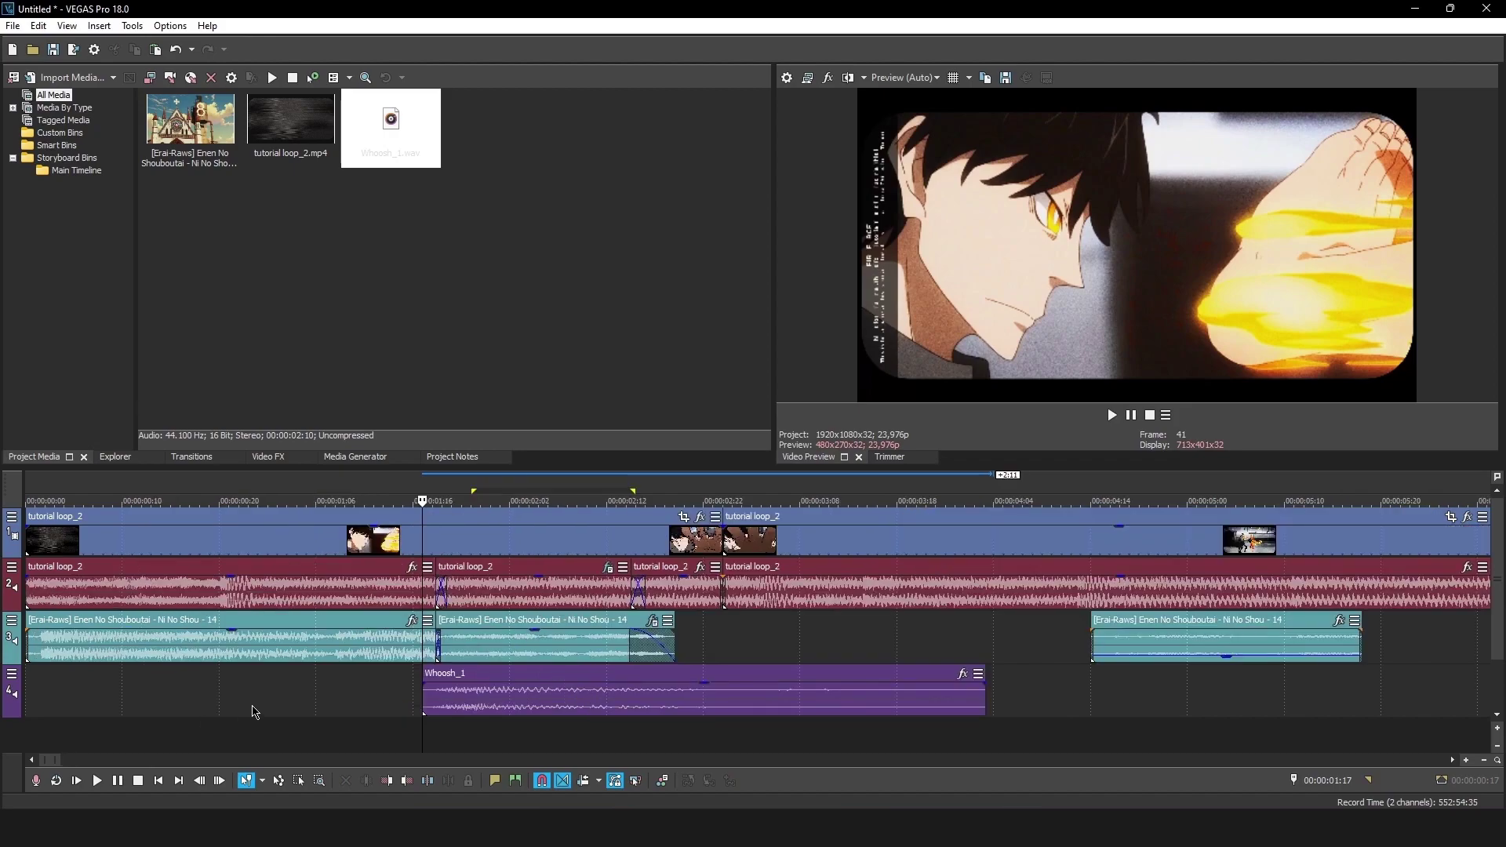
- Play back the Whoosh_1 event from 00:00:01:17 against the music
{"action": "key", "text": "space"}
{"action": "left_click", "coordinate": [525, 695]}
{"action": "key", "text": "space"}
{"action": "key", "text": "space"}
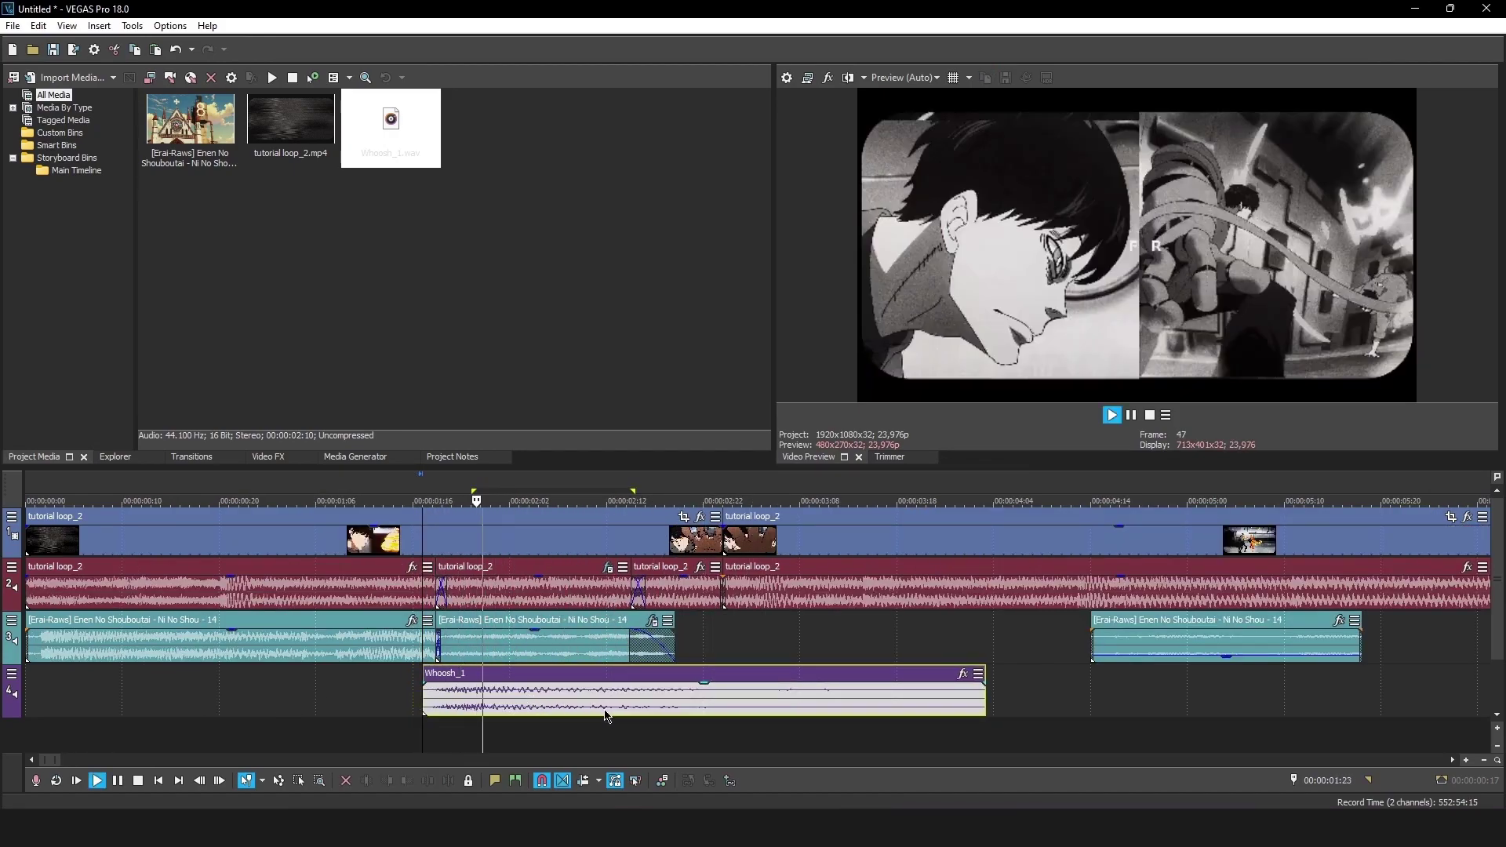
{"action": "key", "text": "space"}
- Paste a copy of Whoosh_1 at about 00:00:09:00 on the fourth track and play it on its own
{"action": "key", "text": "Down"}
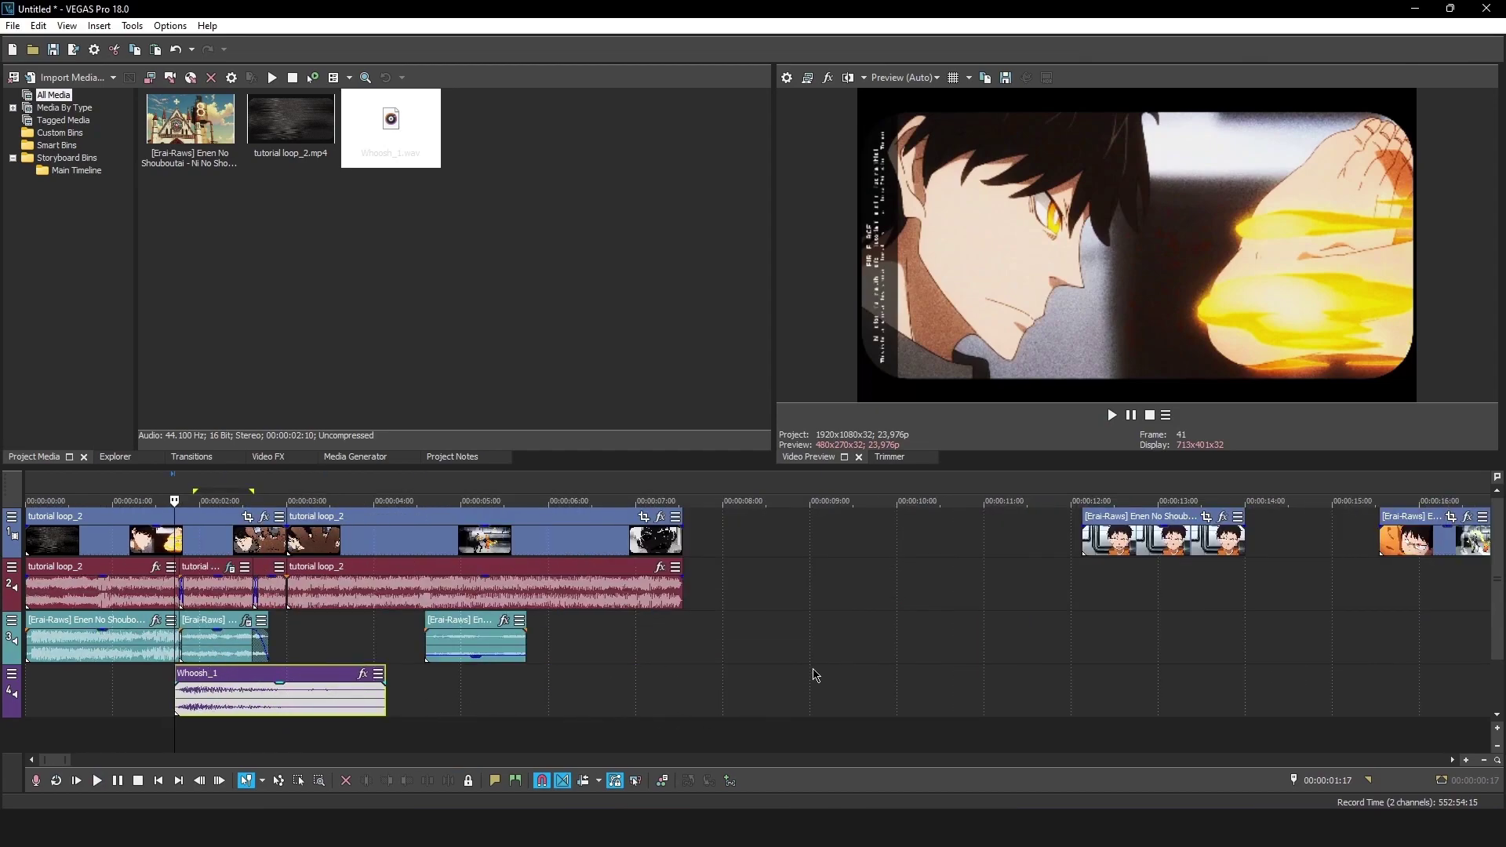
{"action": "left_click", "coordinate": [816, 676]}
{"action": "key", "text": "ctrl+v"}
{"action": "left_click", "coordinate": [812, 642]}
{"action": "key", "text": "space"}
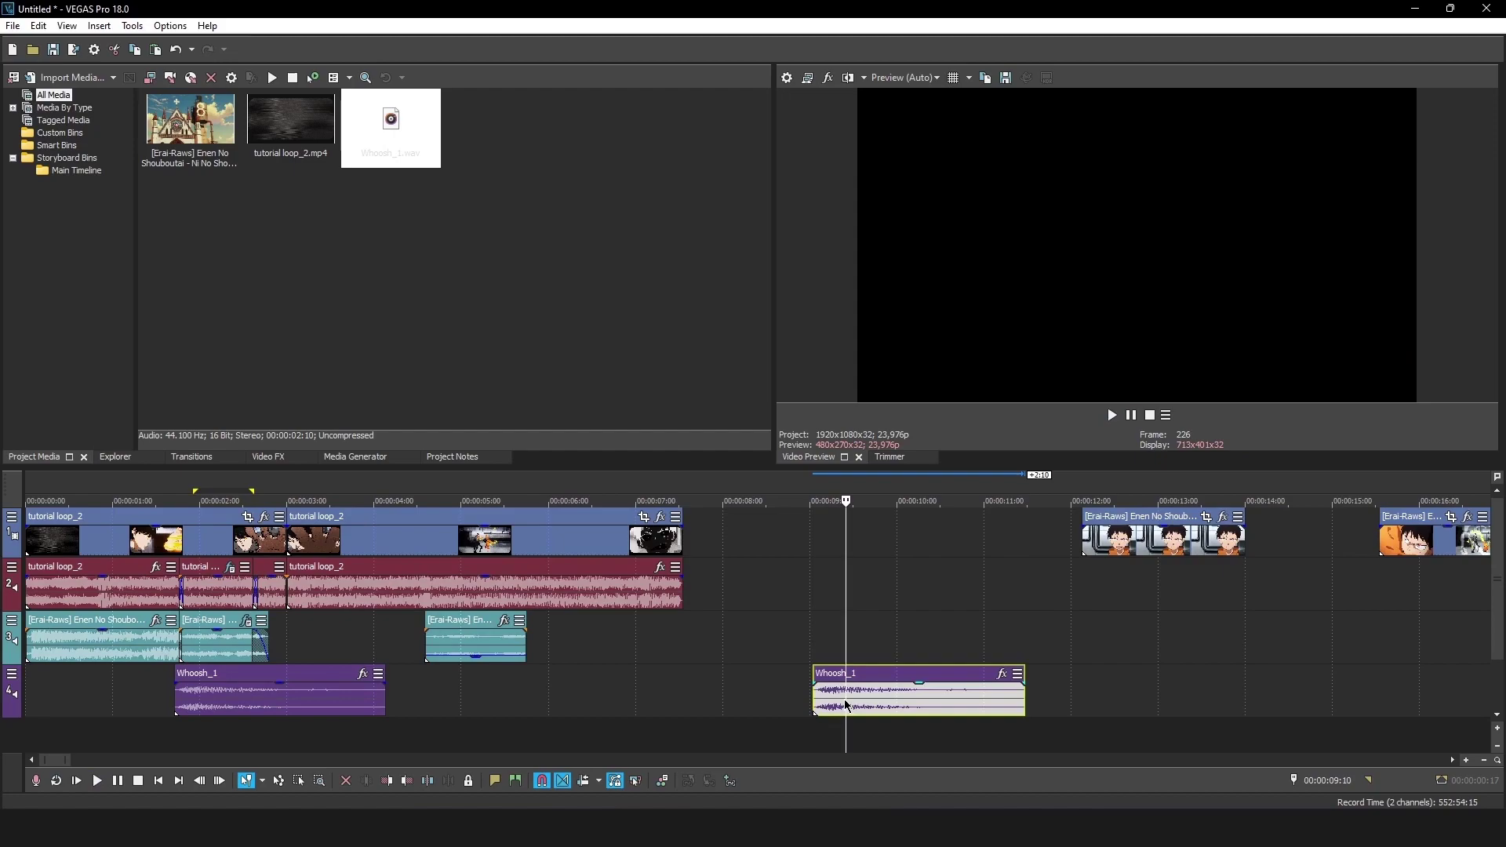
- Add the Volume audio effect to the Whoosh_1 event at 00:00:01:17 and play back the result
{"action": "left_click", "coordinate": [259, 694]}
{"action": "left_click", "coordinate": [361, 674]}
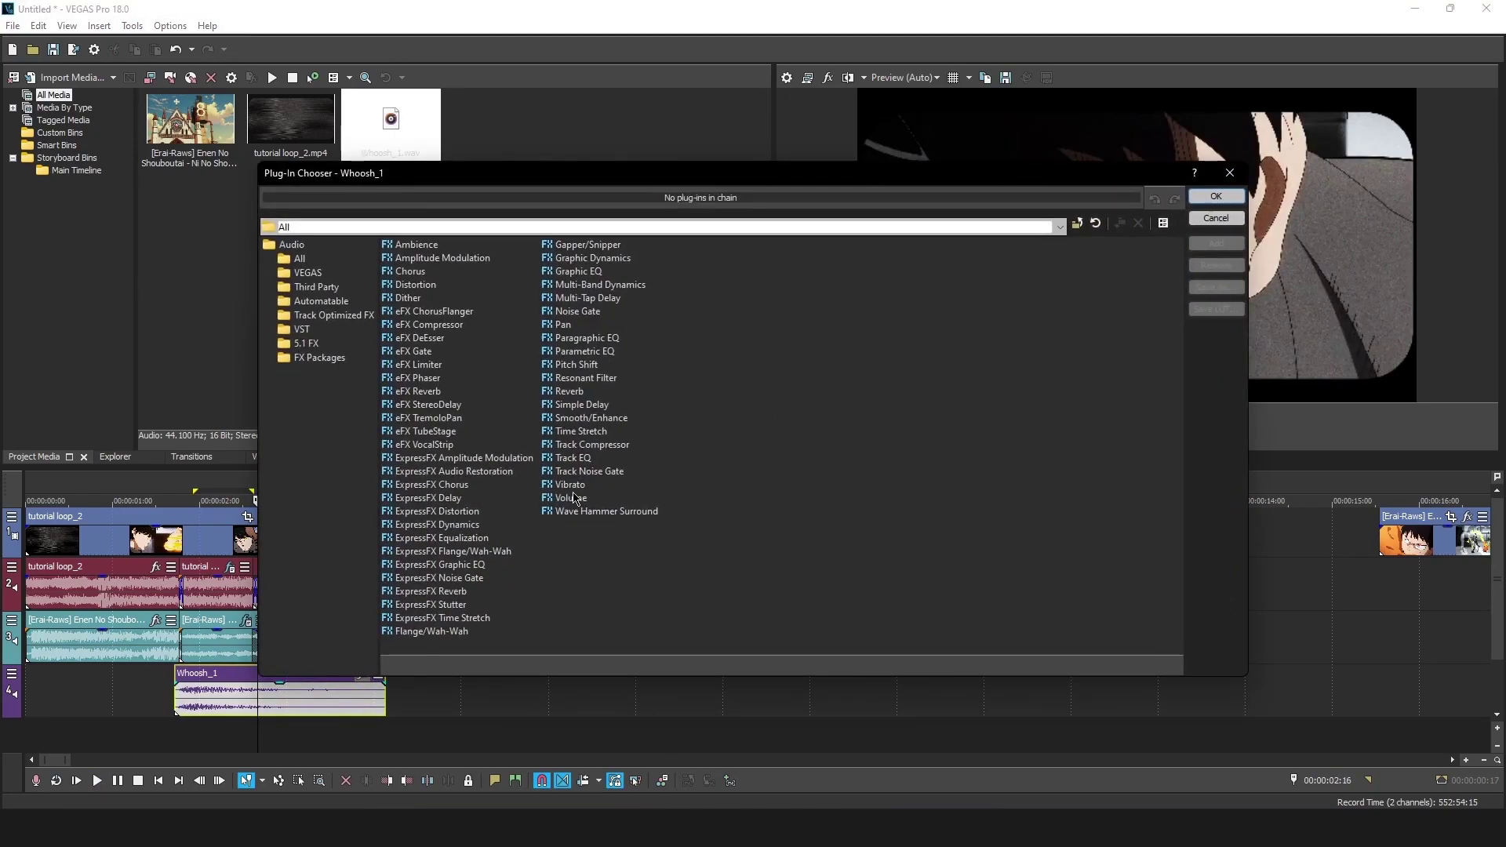
{"action": "double_click", "coordinate": [575, 498]}
{"action": "left_click", "coordinate": [1216, 195]}
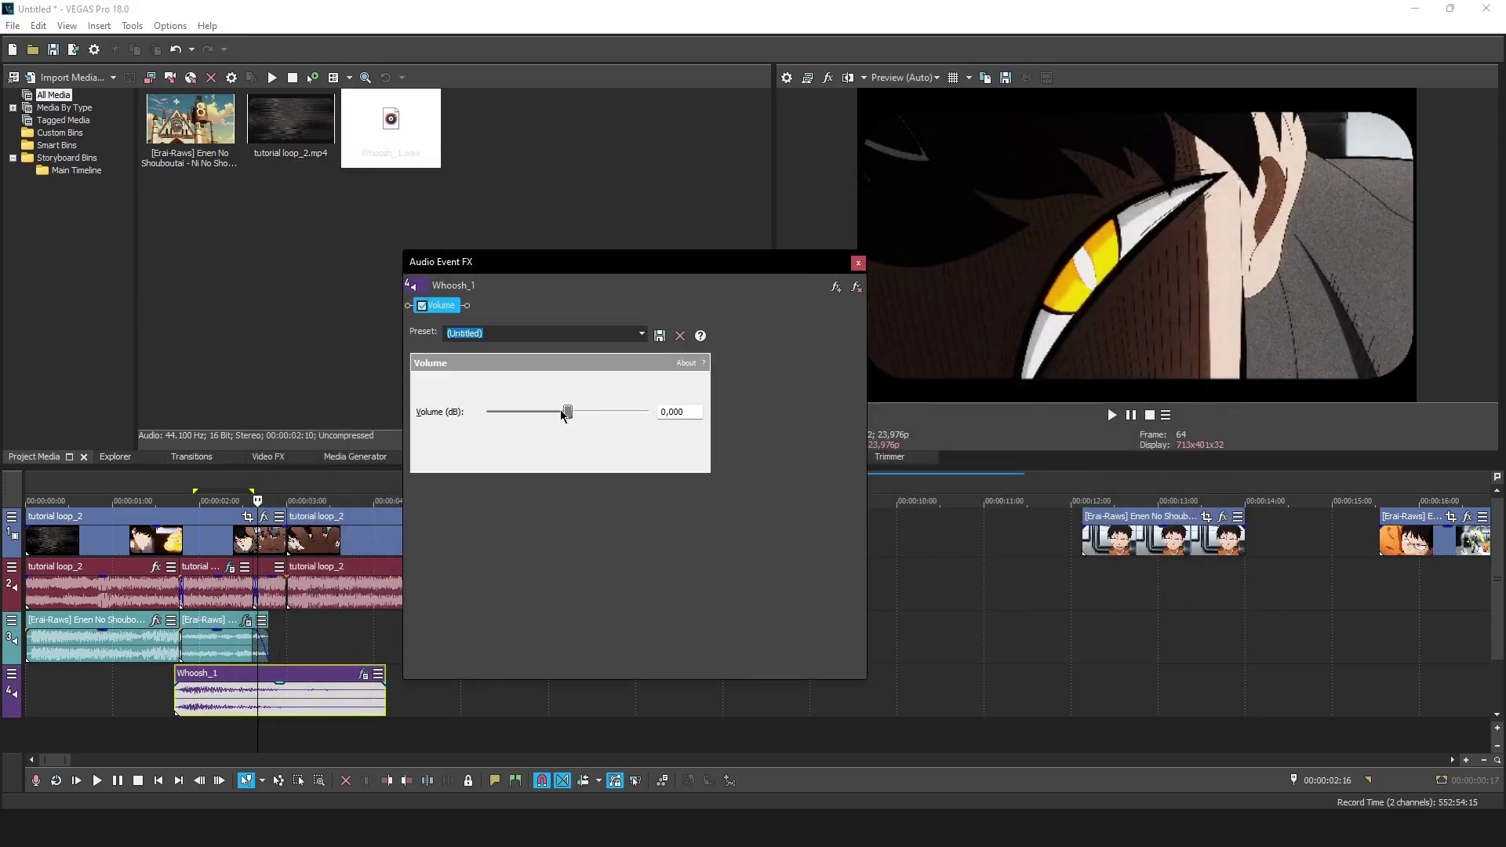
{"action": "left_click", "coordinate": [859, 262]}
{"action": "key", "text": "space"}
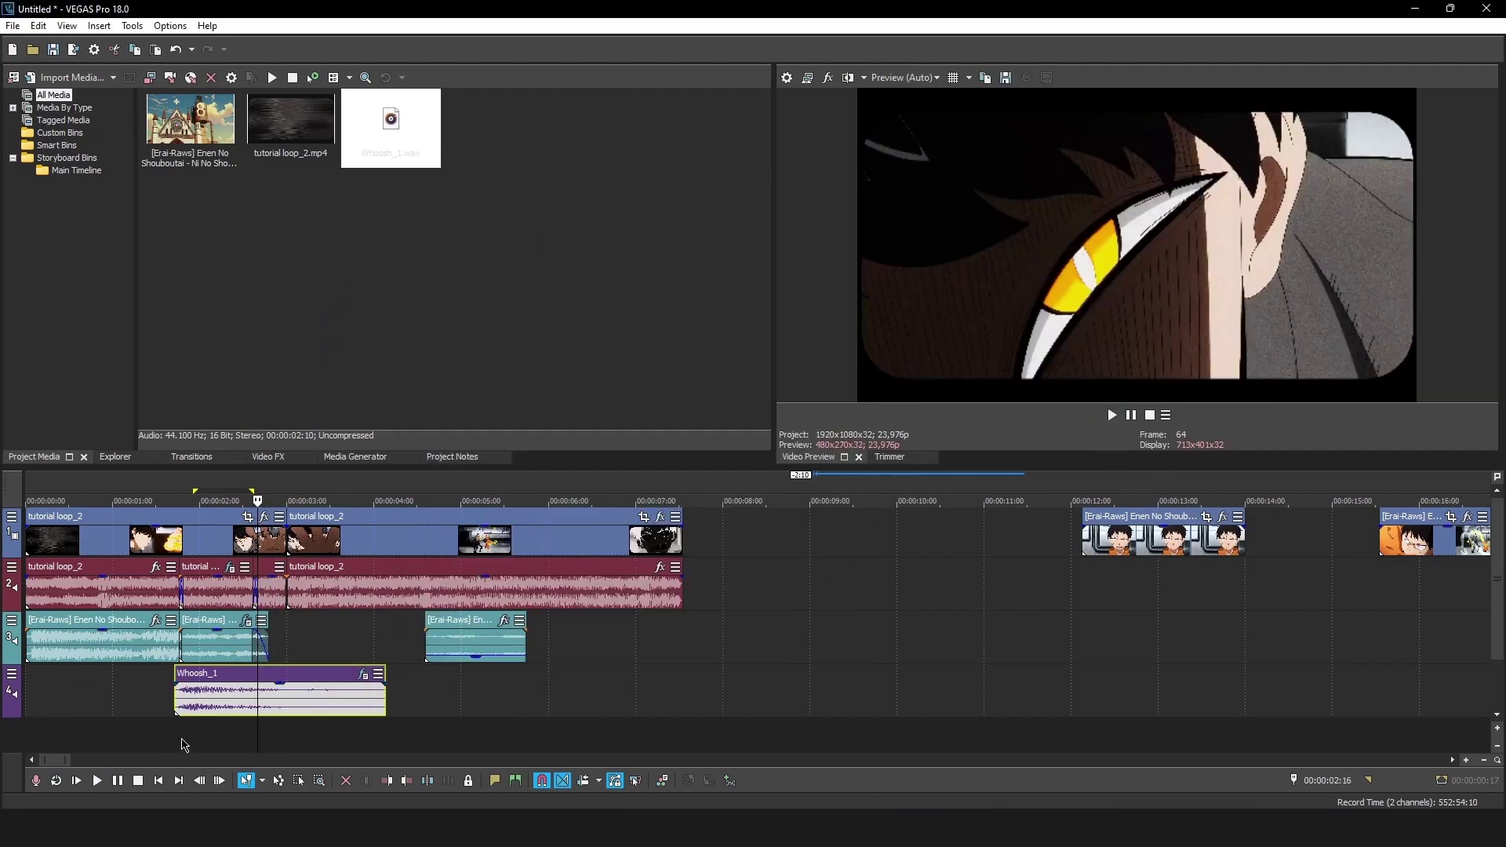
{"action": "key", "text": "space"}
{"action": "key", "text": "space"}
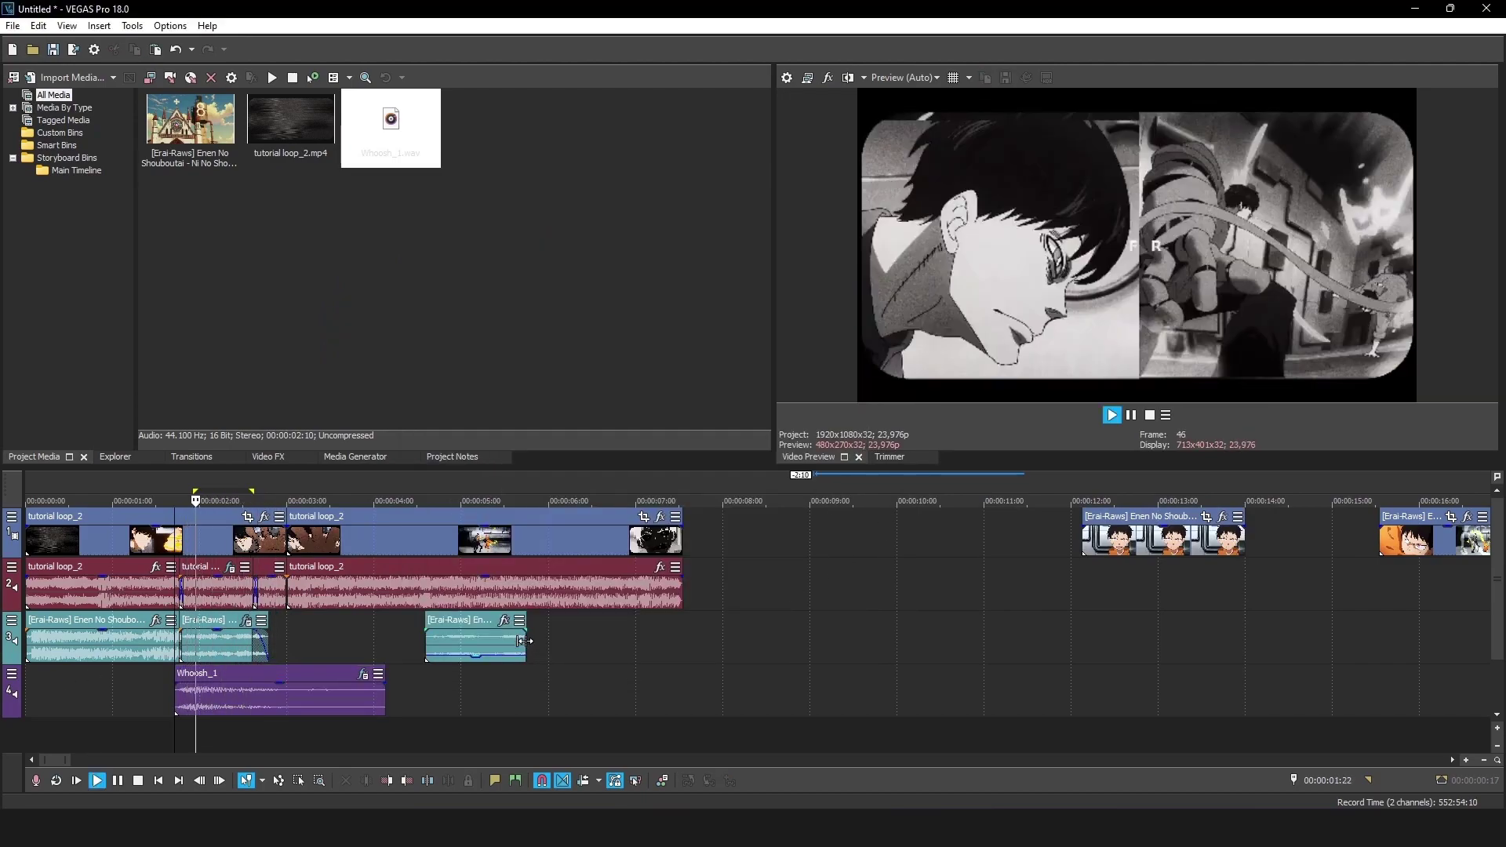
{"action": "key", "text": "space"}
- Copy the Whoosh_1 event onto a new fifth track starting at about 00:00:02:11 and play it back
{"action": "left_click", "coordinate": [206, 714]}
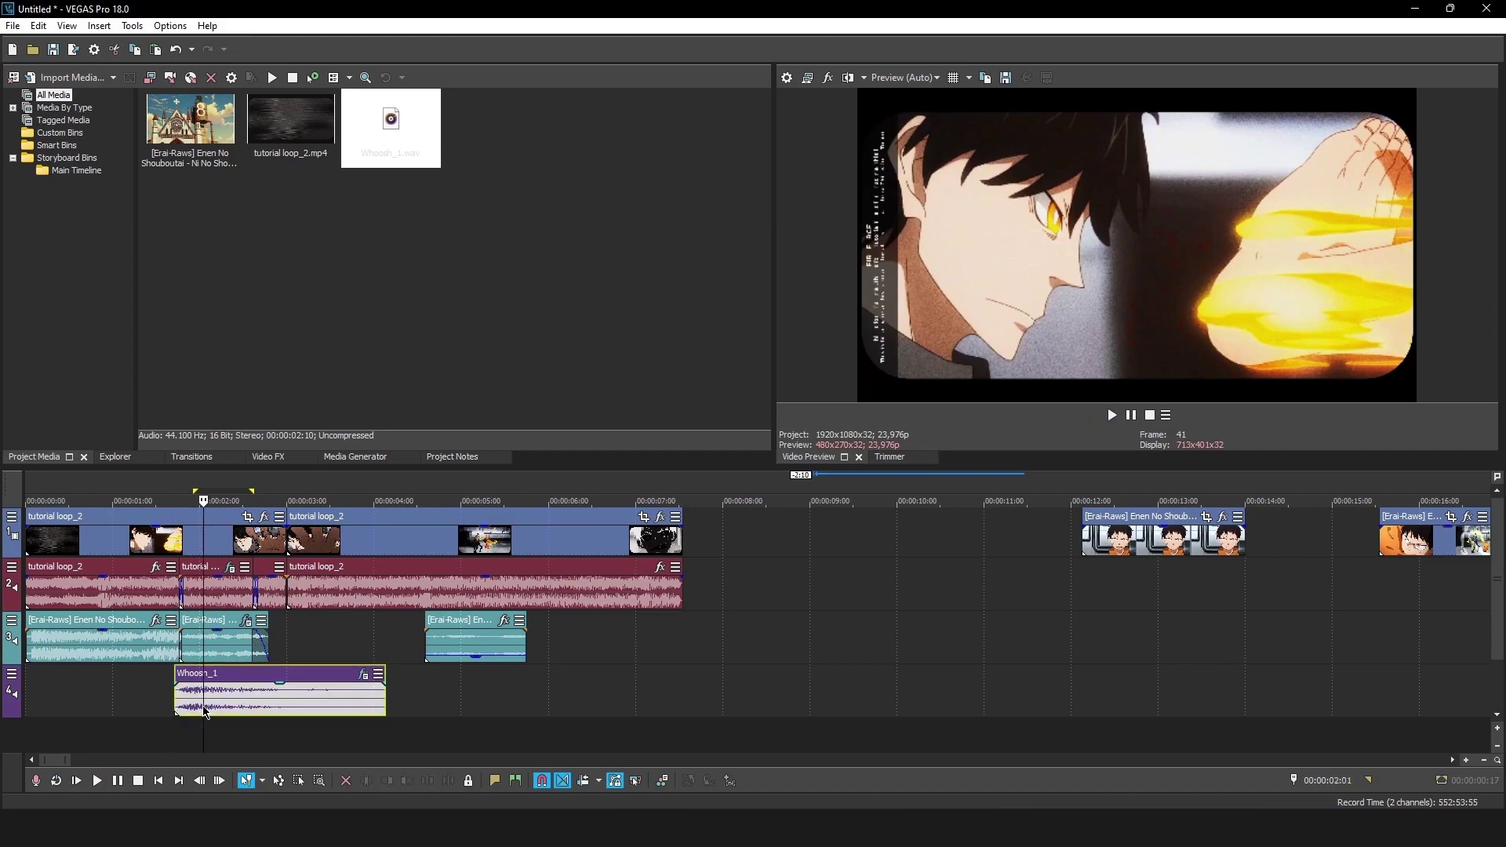
{"action": "left_click", "coordinate": [271, 731]}
{"action": "left_click", "coordinate": [476, 694]}
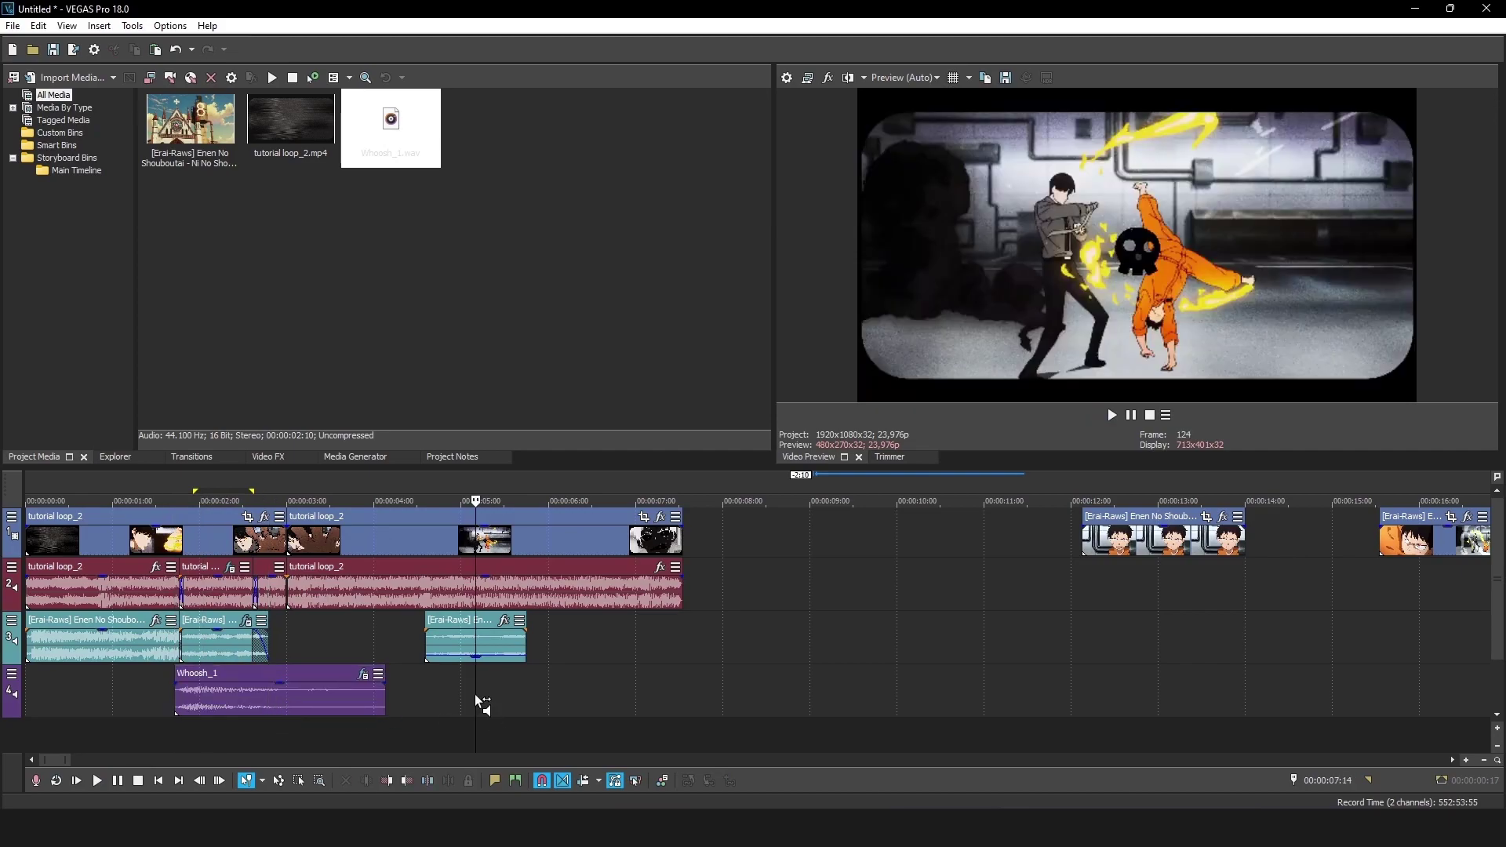
{"action": "key", "text": "ctrl+v"}
{"action": "left_click_drag", "start_coordinate": [512, 698], "coordinate": [294, 732]}
{"action": "left_click", "coordinate": [231, 689]}
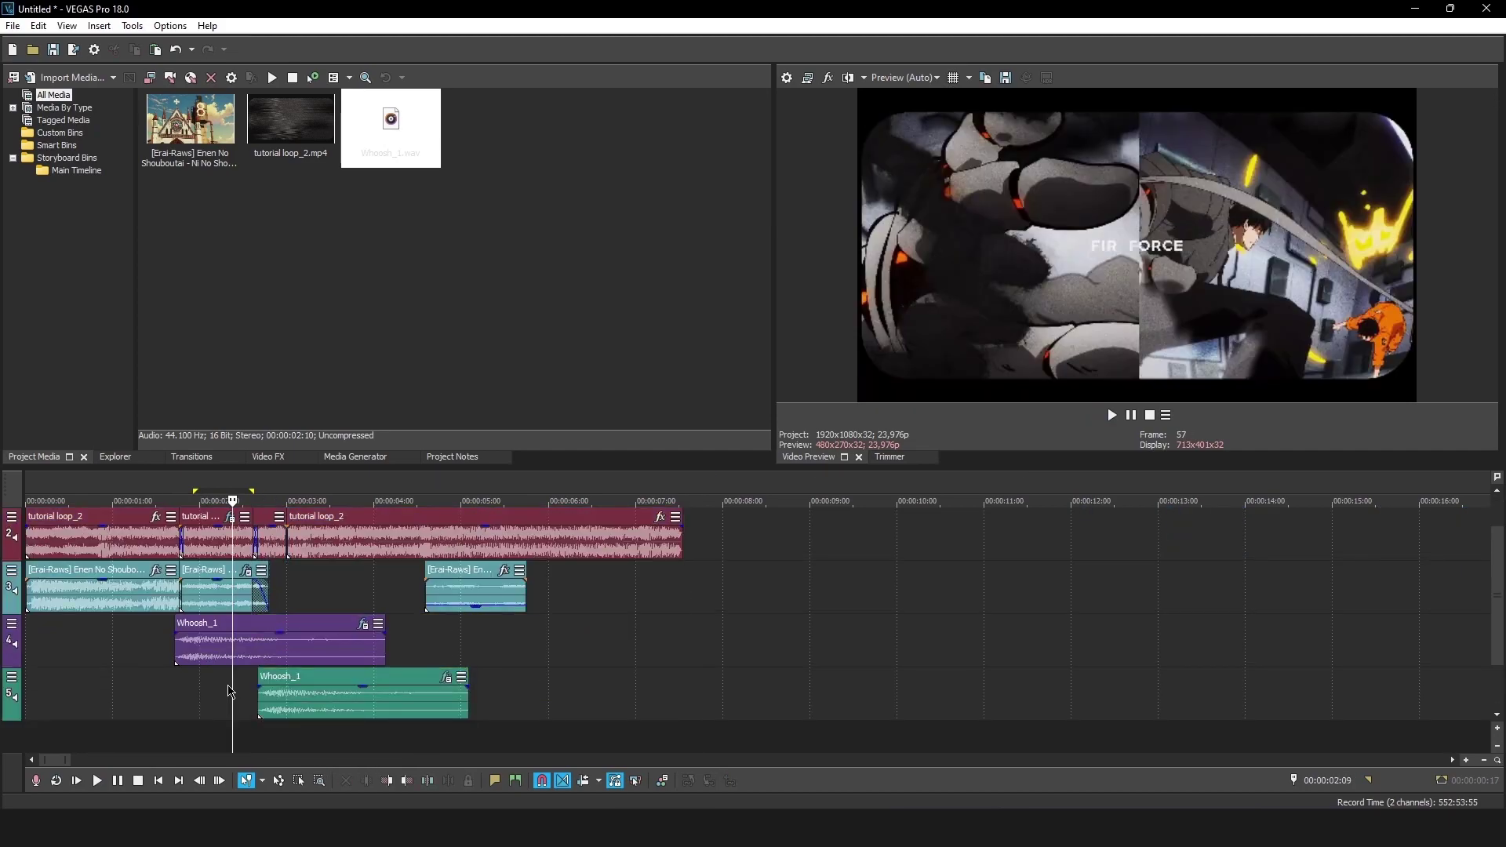
{"action": "left_click_drag", "start_coordinate": [232, 684], "coordinate": [297, 696]}
{"action": "key", "text": "space"}
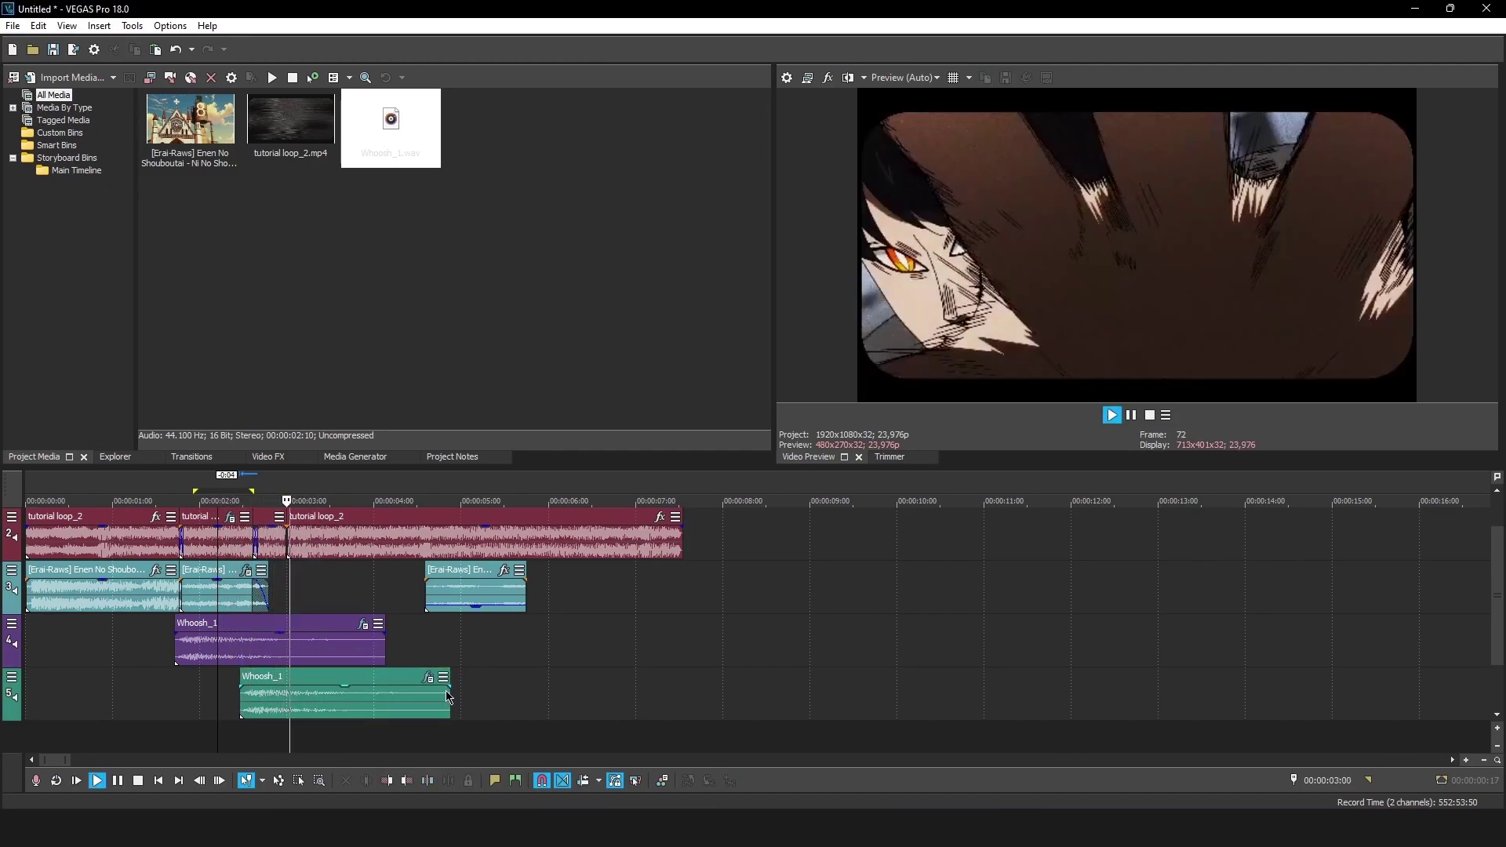
{"action": "key", "text": "space"}
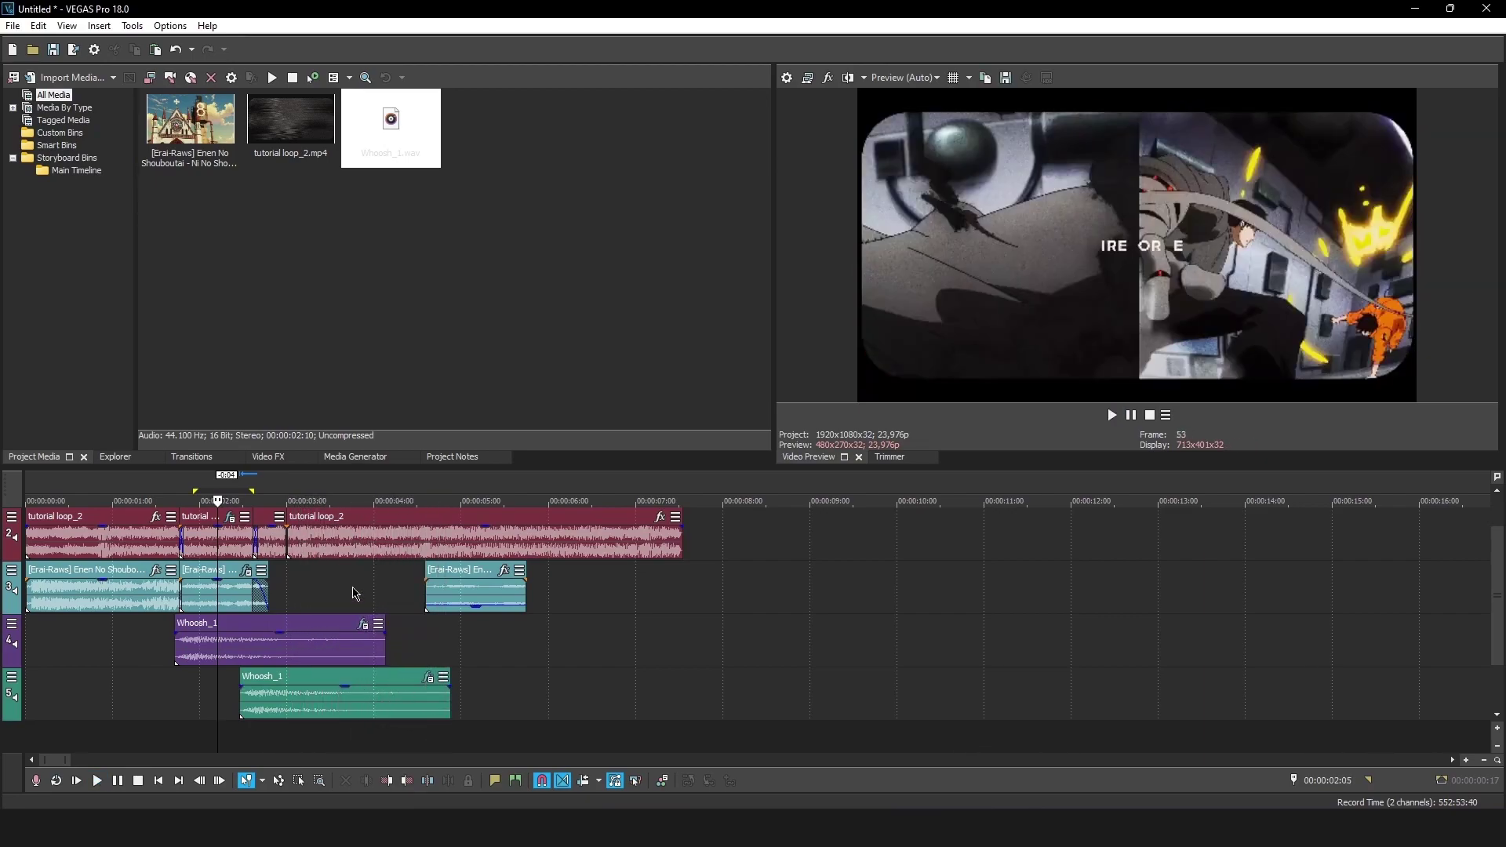
- Place the playhead at 00:00:03:17 and add Best_Whoosh.wav to the fifth track past the end of the edit, at about 00:00:07:08
{"action": "left_click", "coordinate": [351, 590]}
{"action": "left_click", "coordinate": [632, 827]}
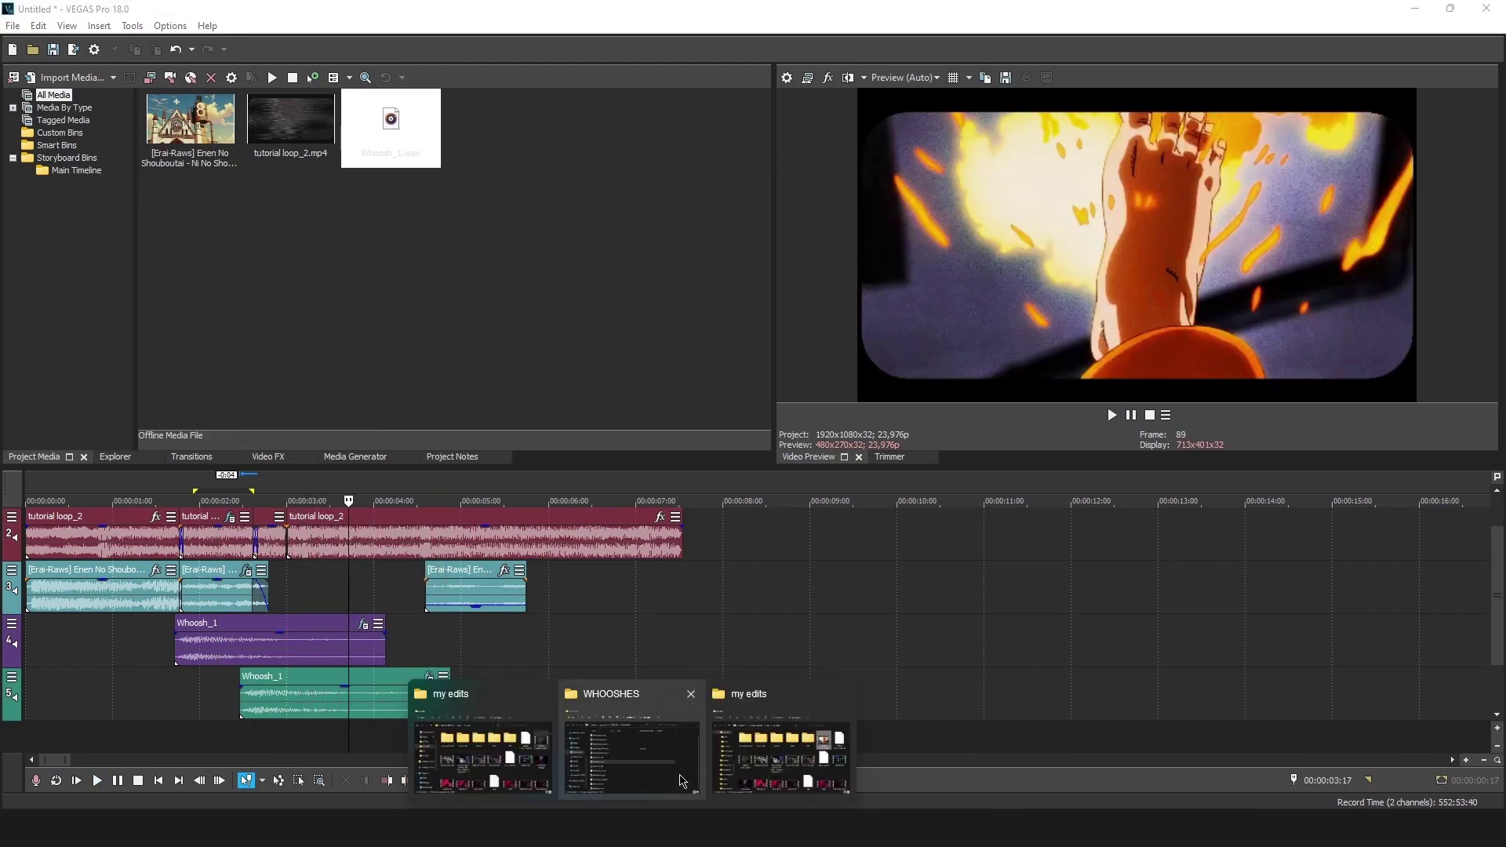
{"action": "left_click", "coordinate": [578, 757]}
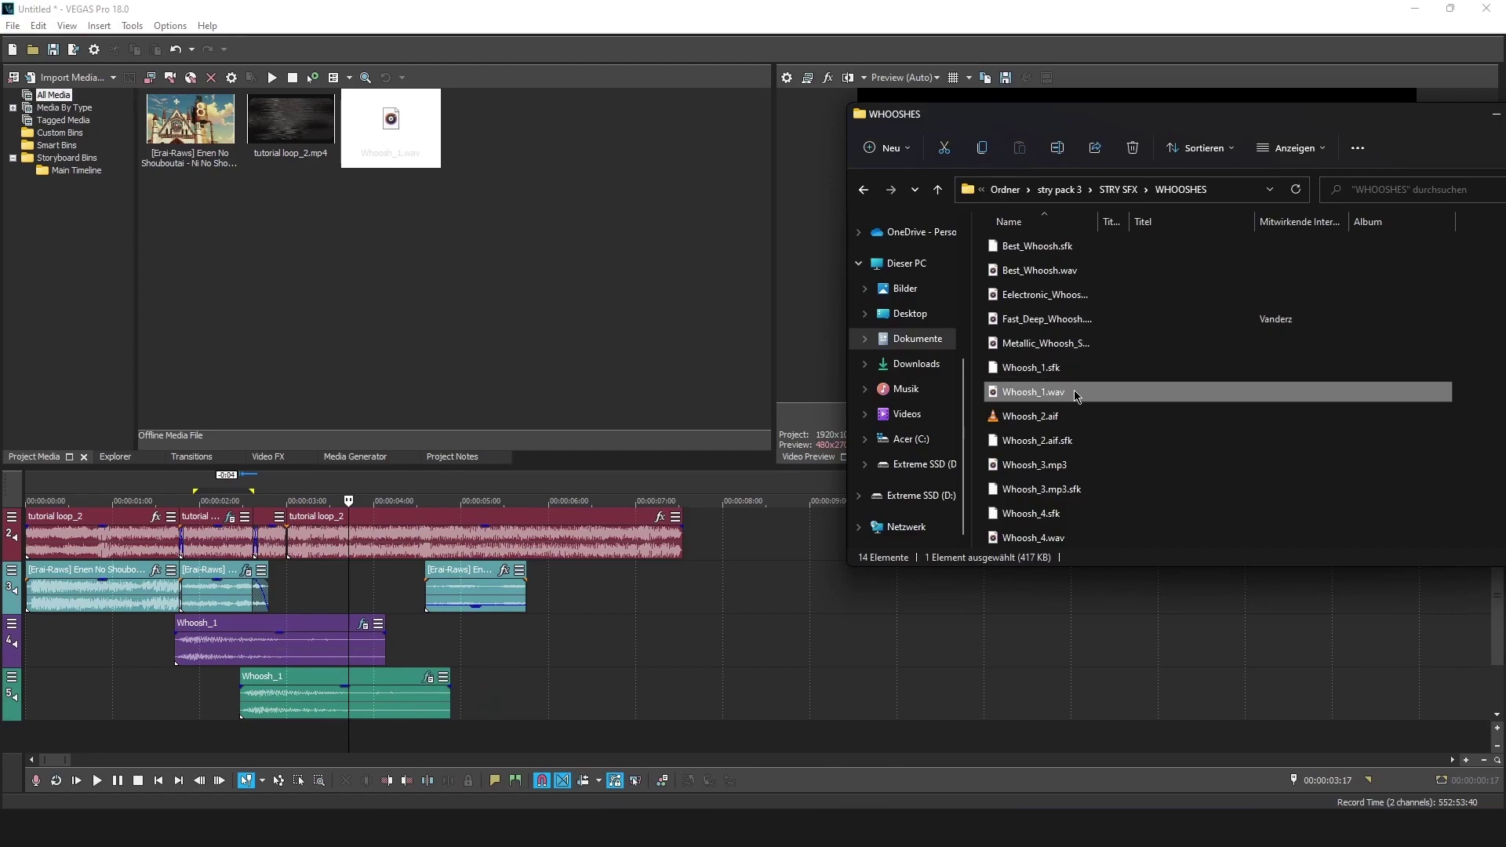
{"action": "scroll", "coordinate": [1052, 345], "scroll_direction": "up", "scroll_amount": 1}
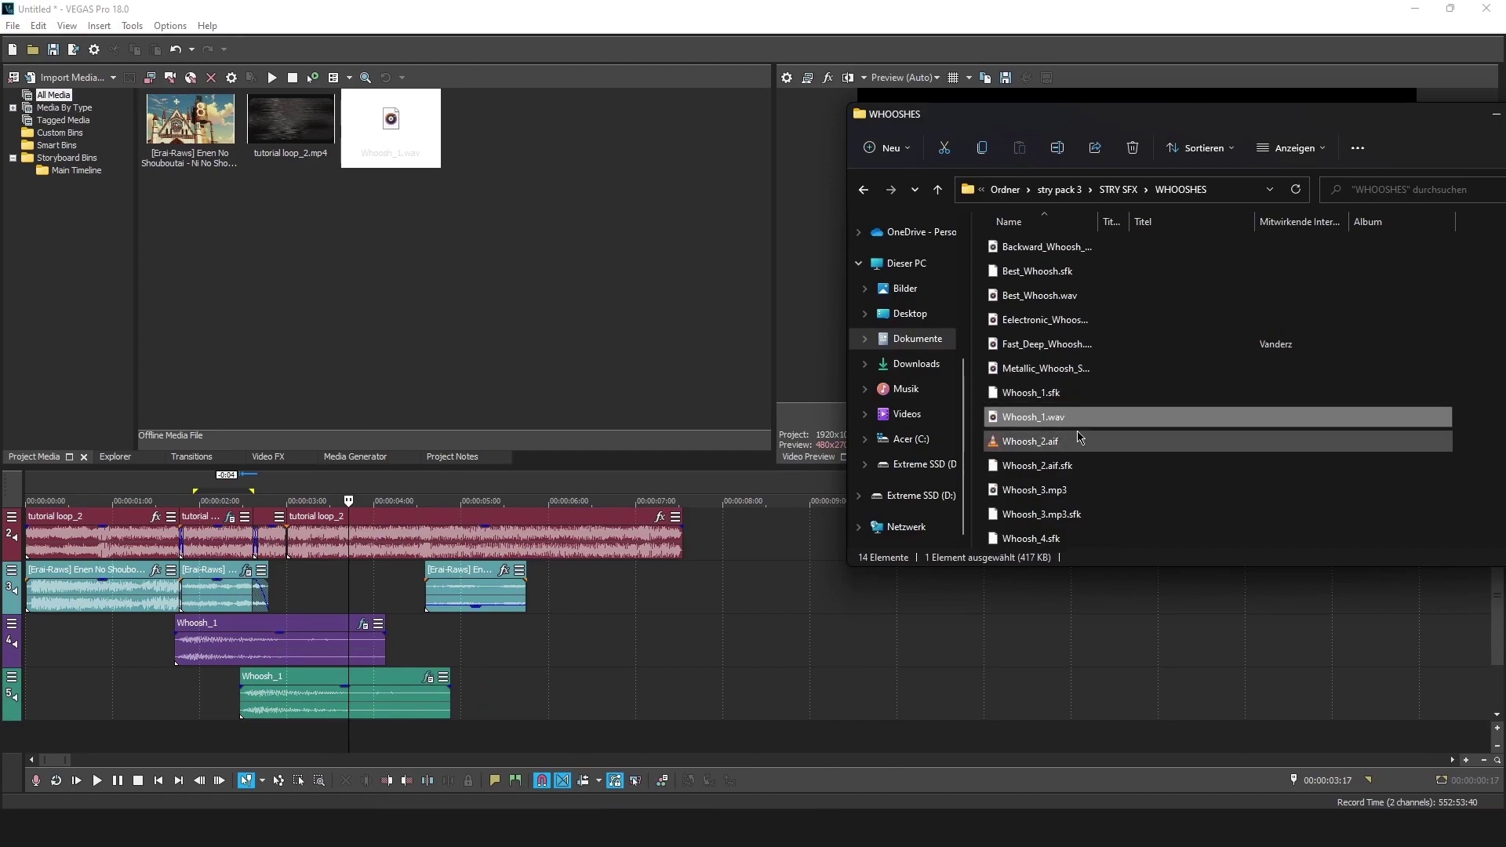
{"action": "left_click", "coordinate": [1071, 296]}
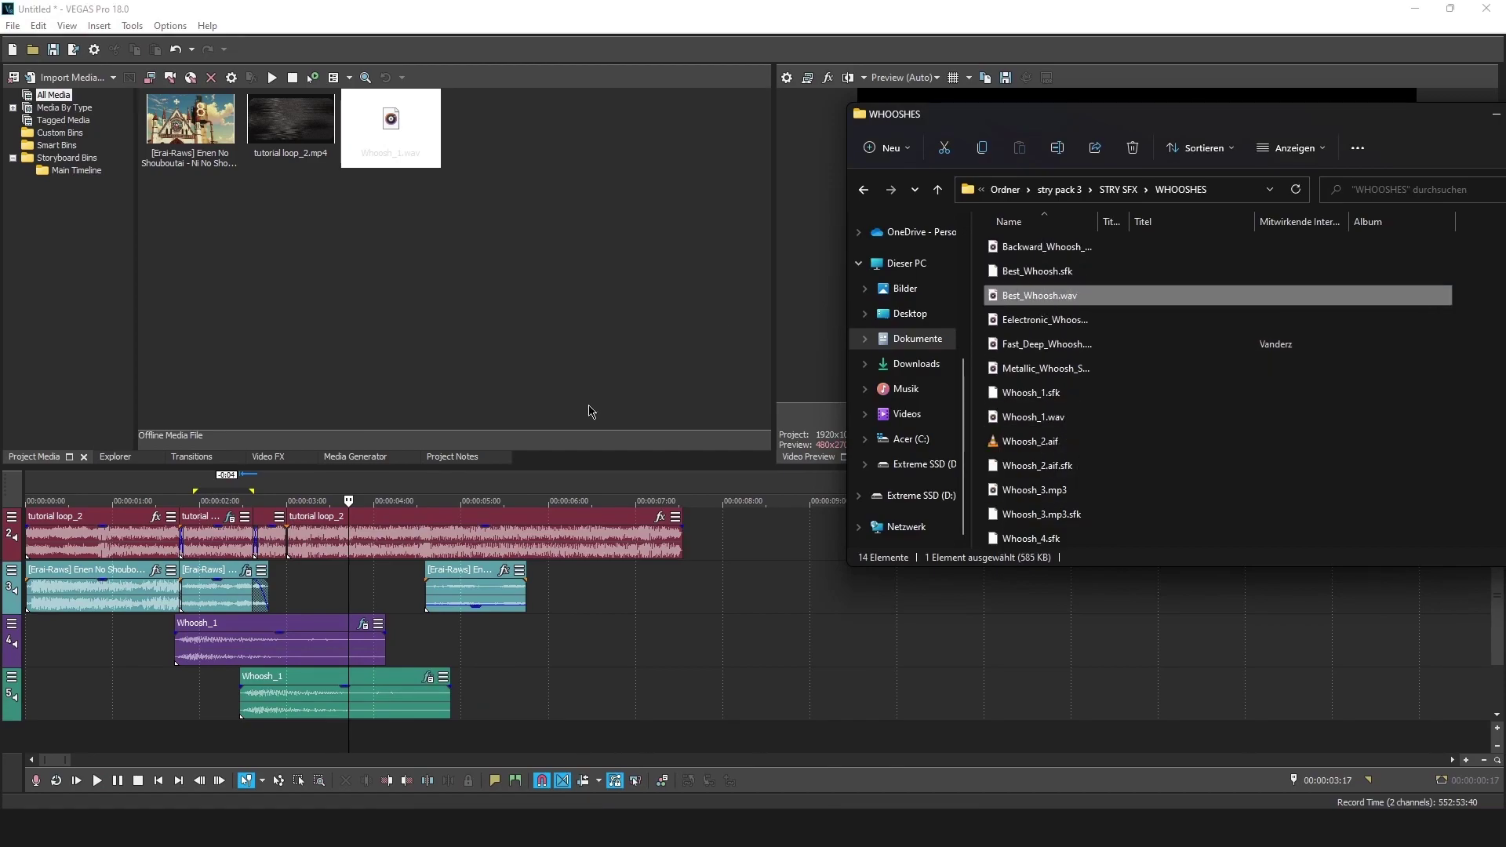
{"action": "left_click_drag", "start_coordinate": [591, 411], "coordinate": [673, 675]}
- Look through the stry pack 3 folder and its STRY SFX sounds in the file explorer, and minimize the window
{"action": "left_click_drag", "start_coordinate": [1211, 117], "coordinate": [915, 164]}
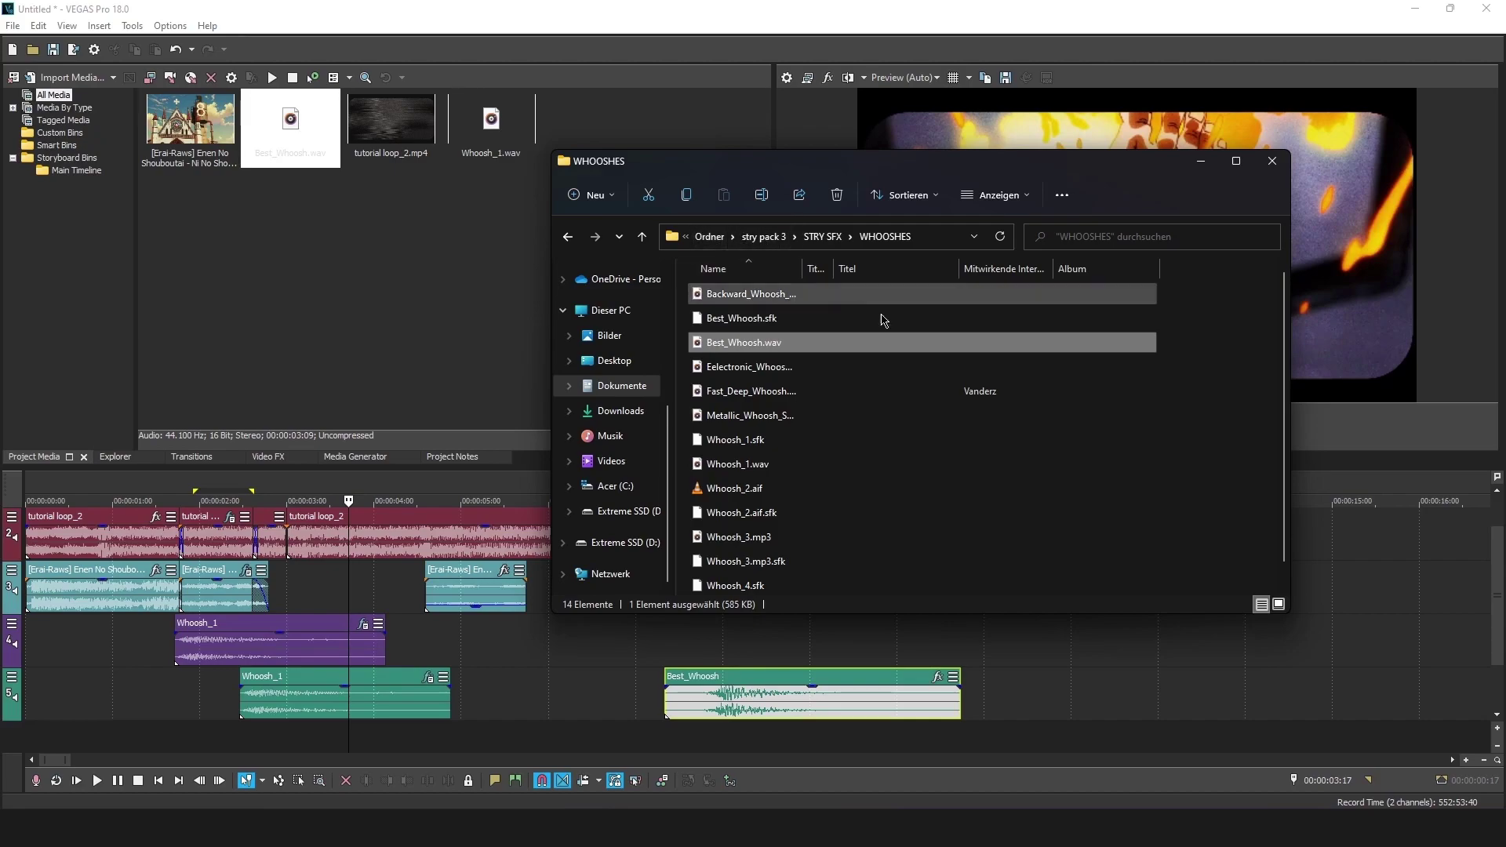
{"action": "left_click", "coordinate": [711, 237]}
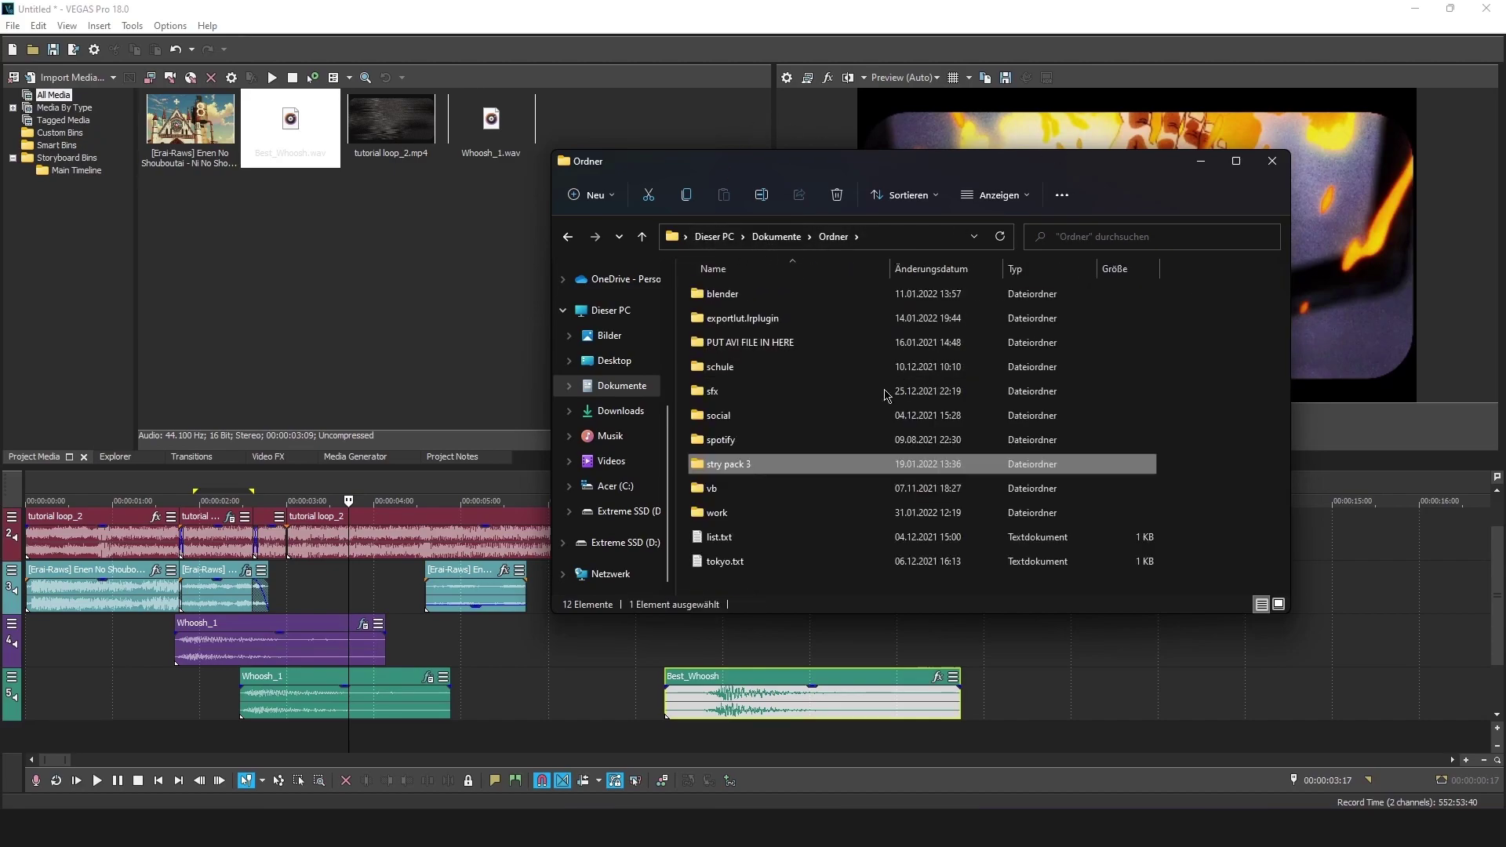
{"action": "double_click", "coordinate": [746, 472]}
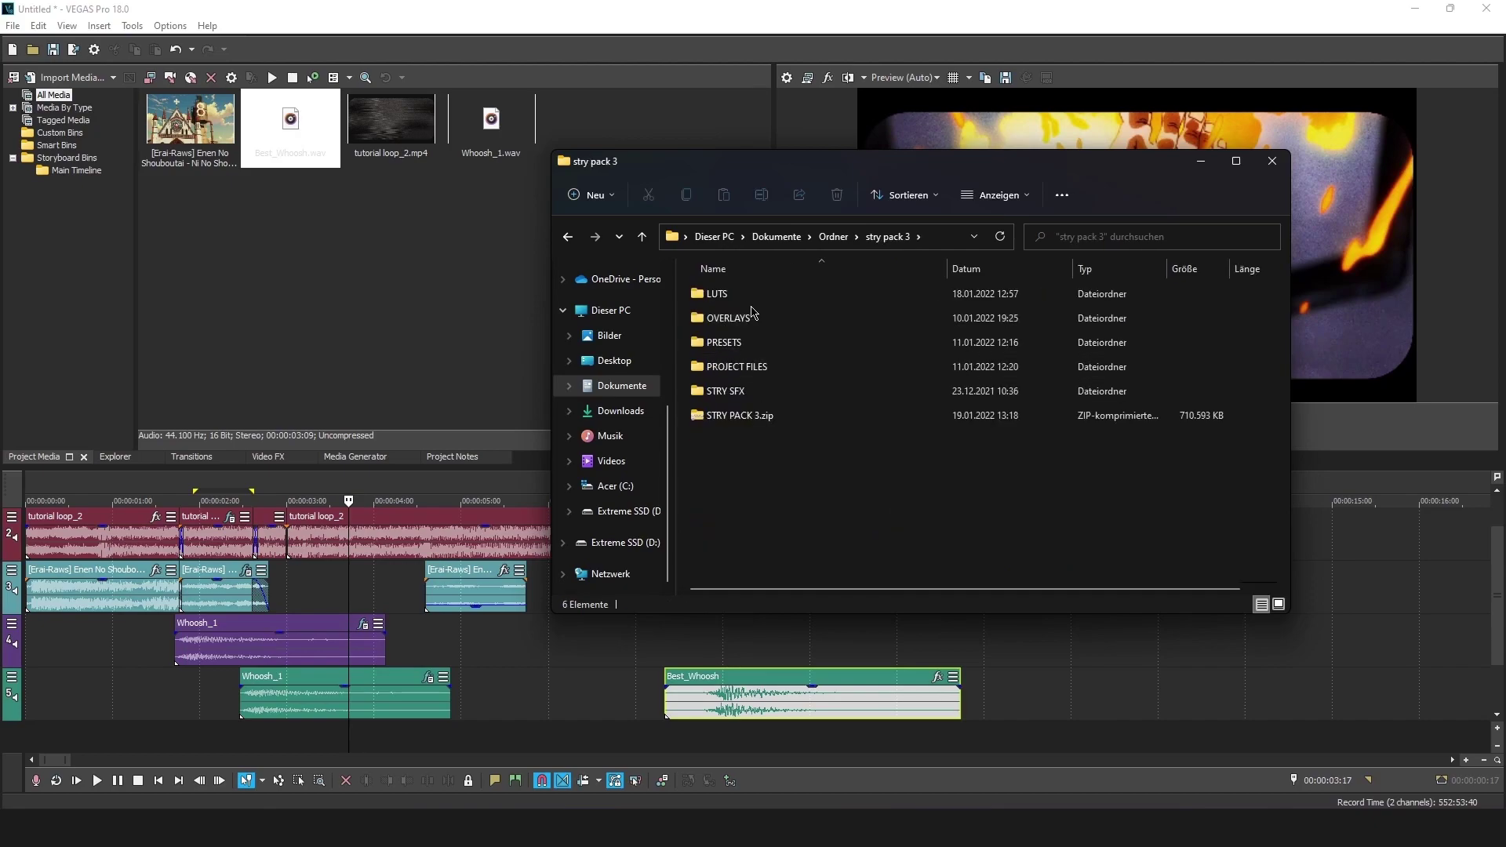
{"action": "double_click", "coordinate": [758, 402]}
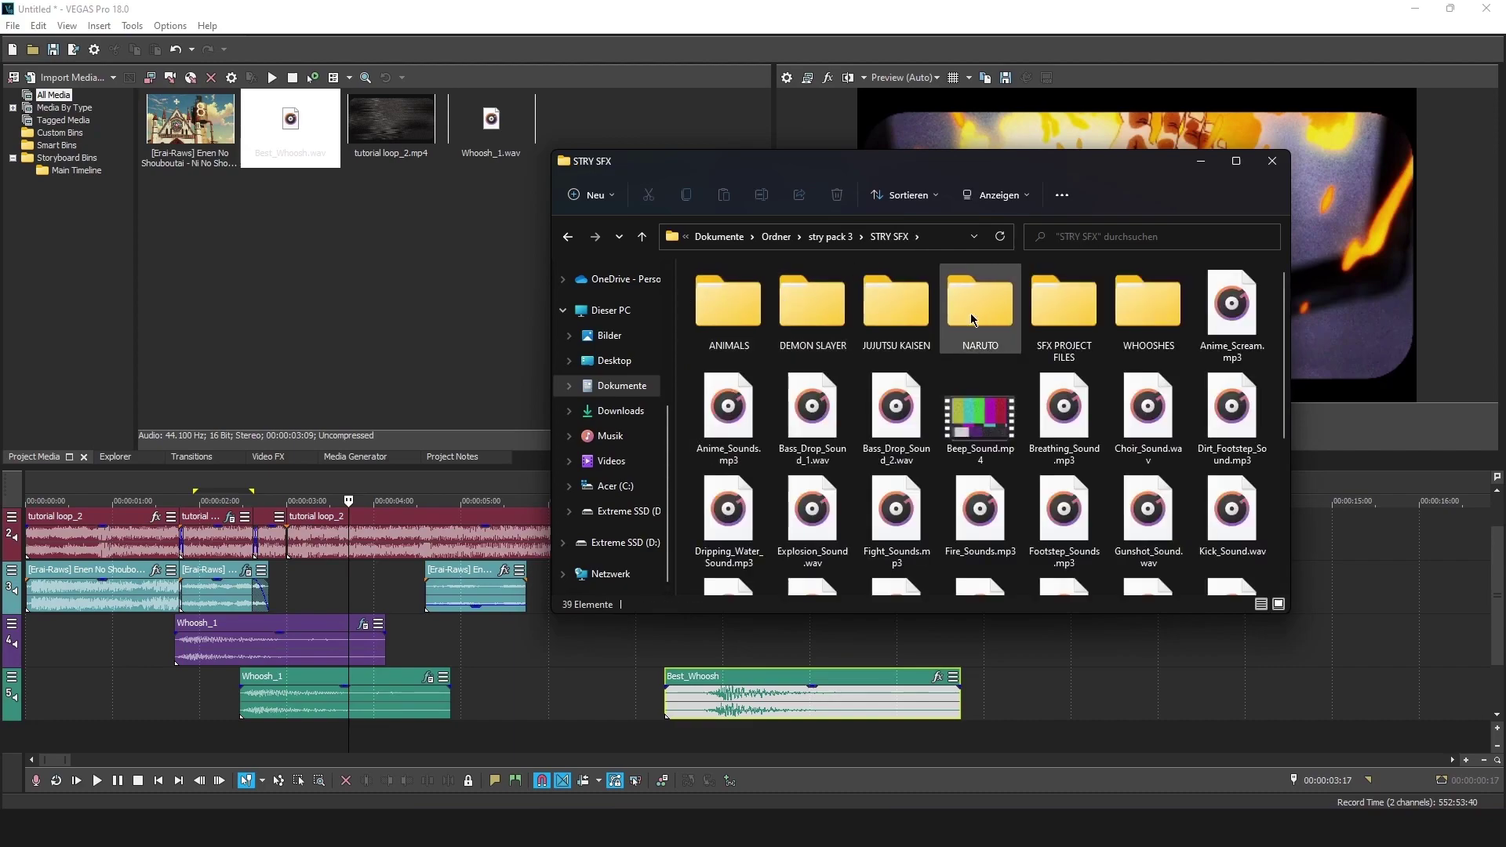
{"action": "left_click", "coordinate": [1091, 328]}
{"action": "double_click", "coordinate": [1091, 328]}
{"action": "left_click", "coordinate": [1201, 161]}
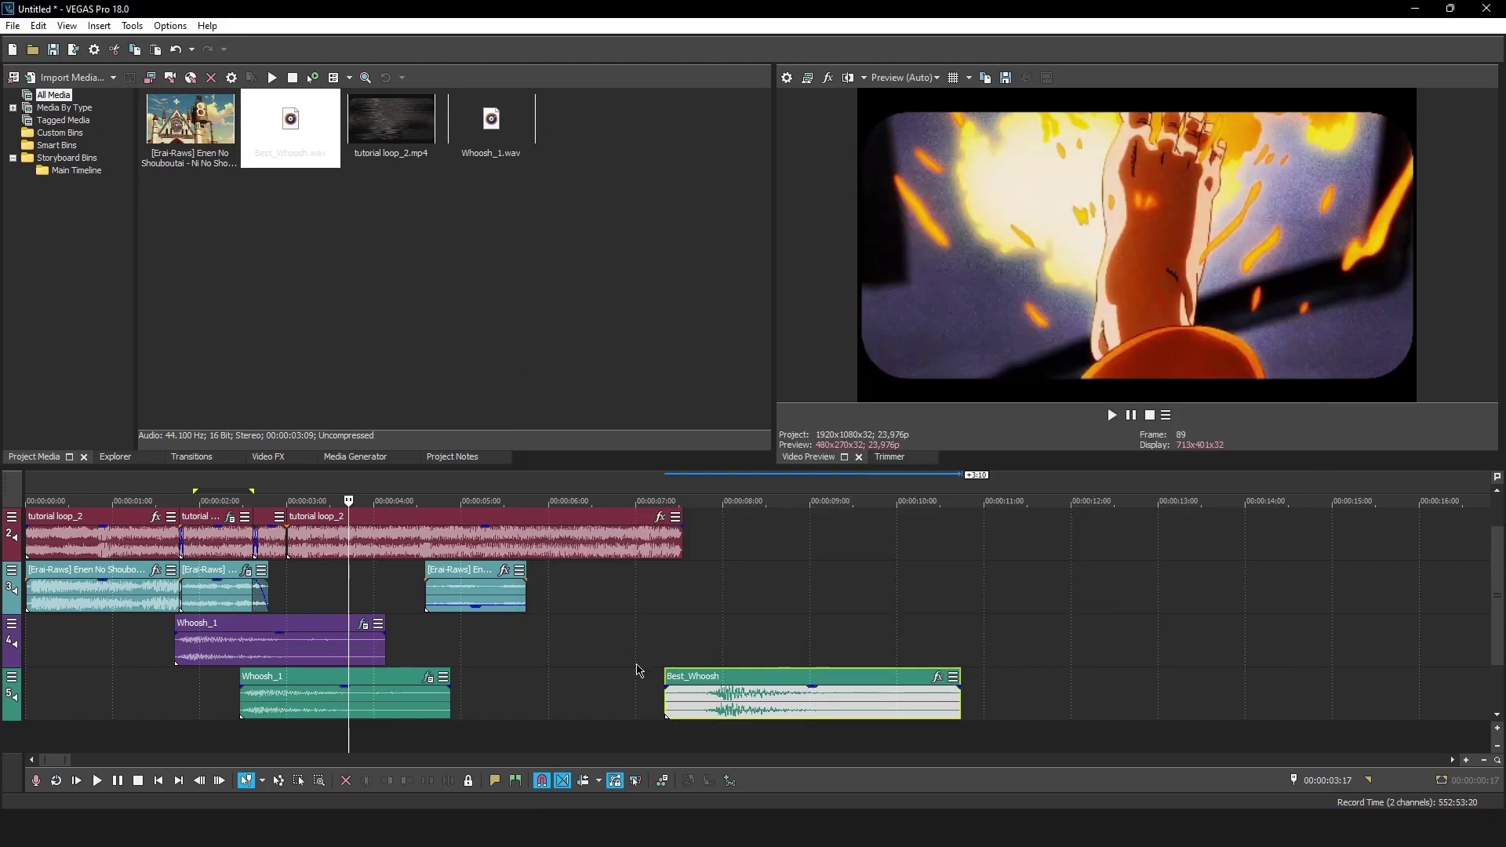
- Move Best_Whoosh onto a new sixth track starting at 00:00:03:17 and play back the section just before it
{"action": "left_click_drag", "start_coordinate": [722, 718], "coordinate": [416, 714]}
{"action": "left_click", "coordinate": [309, 717]}
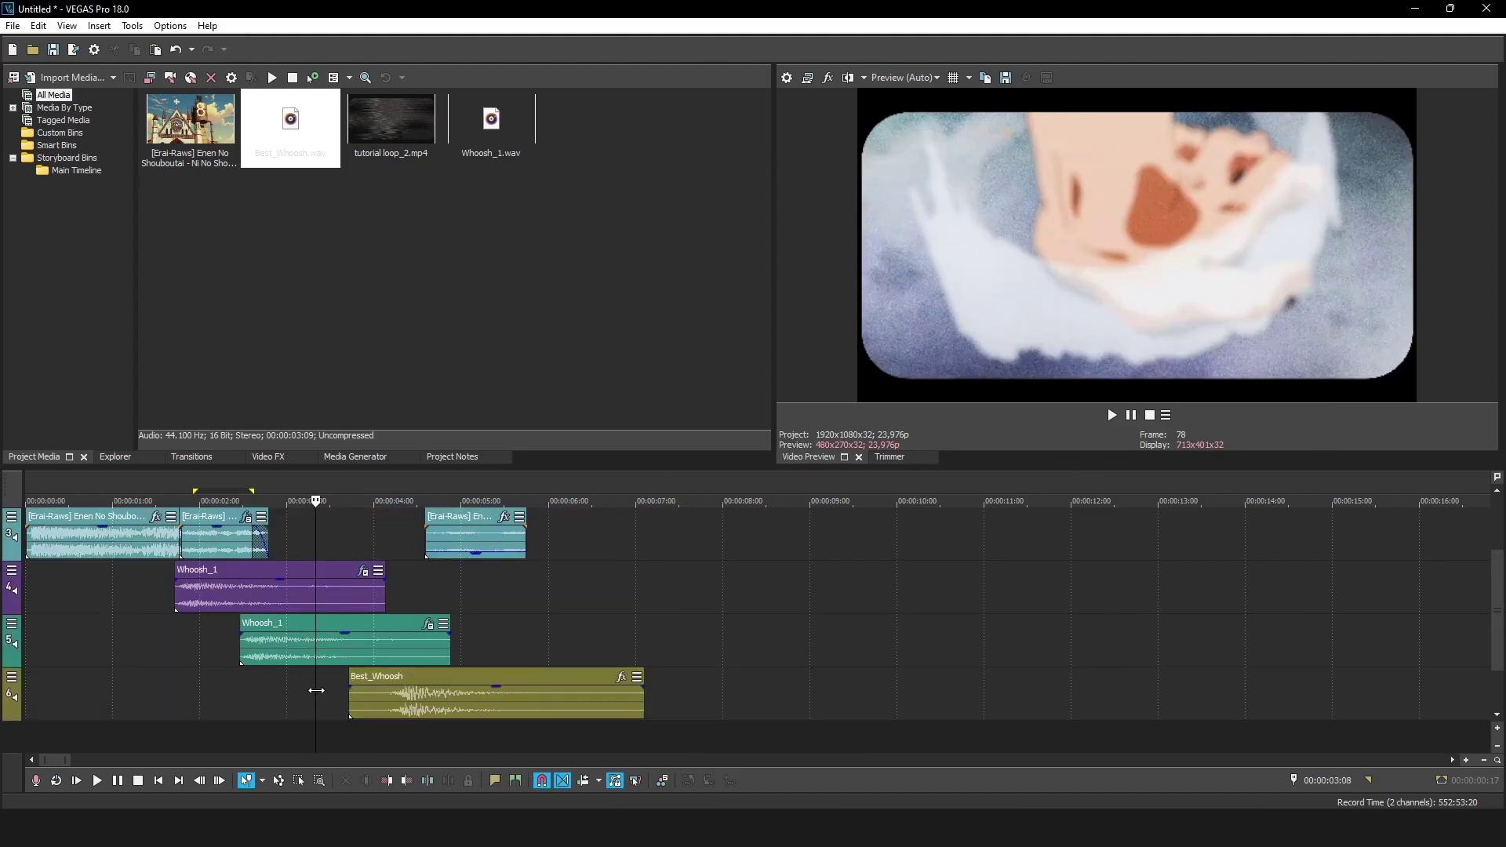
{"action": "mouse_move", "coordinate": [310, 694]}
{"action": "left_mouse_down"}
{"action": "mouse_move", "coordinate": [350, 678]}
{"action": "mouse_move", "coordinate": [284, 690]}
{"action": "mouse_move", "coordinate": [347, 688]}
{"action": "mouse_move", "coordinate": [301, 693]}
{"action": "left_mouse_up"}
{"action": "key", "text": "space"}
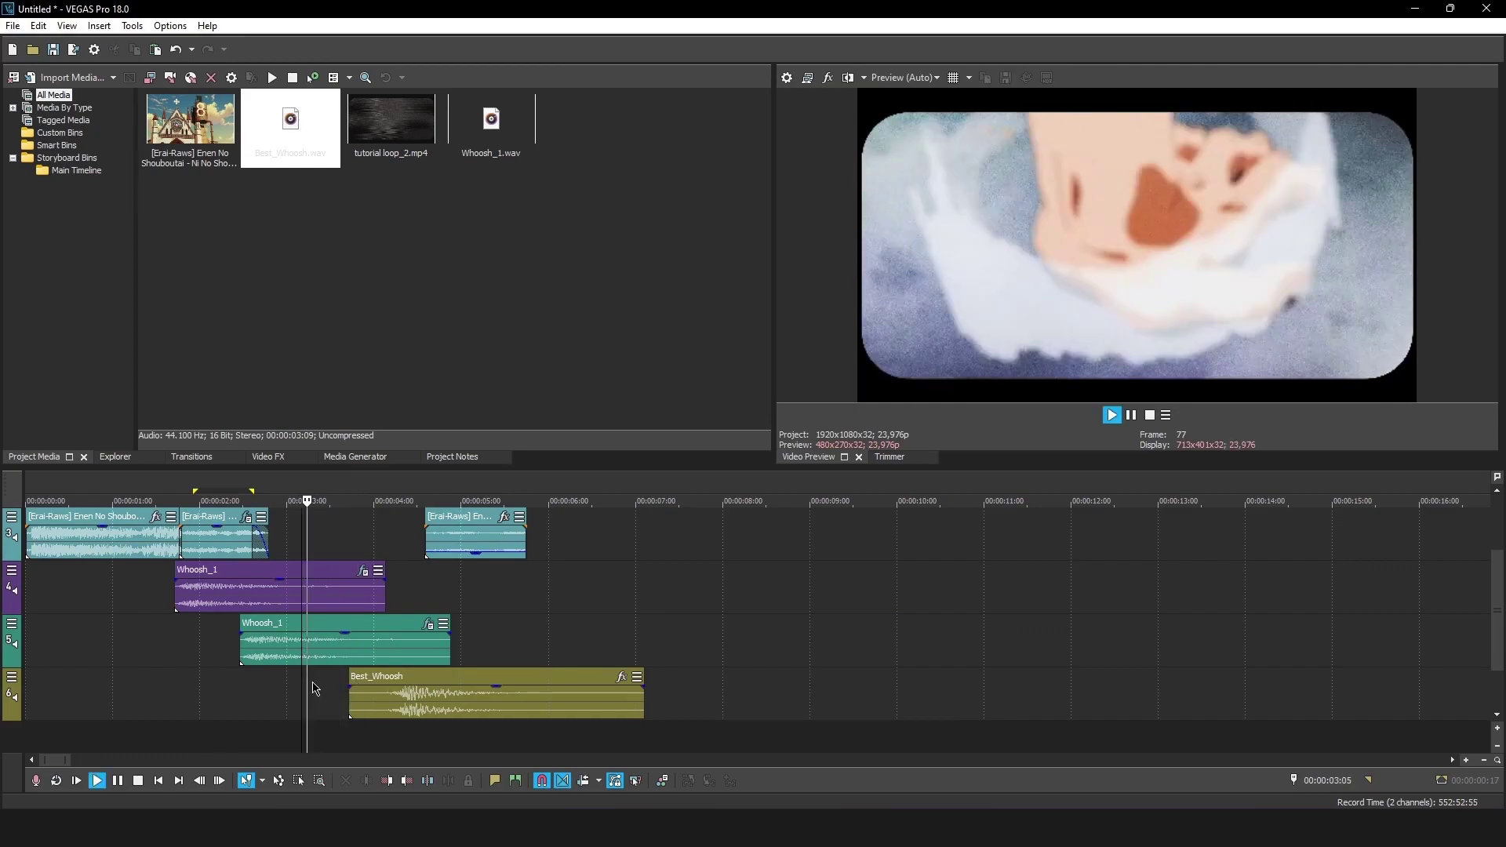
{"action": "key", "text": "space"}
{"action": "key", "text": "space"}
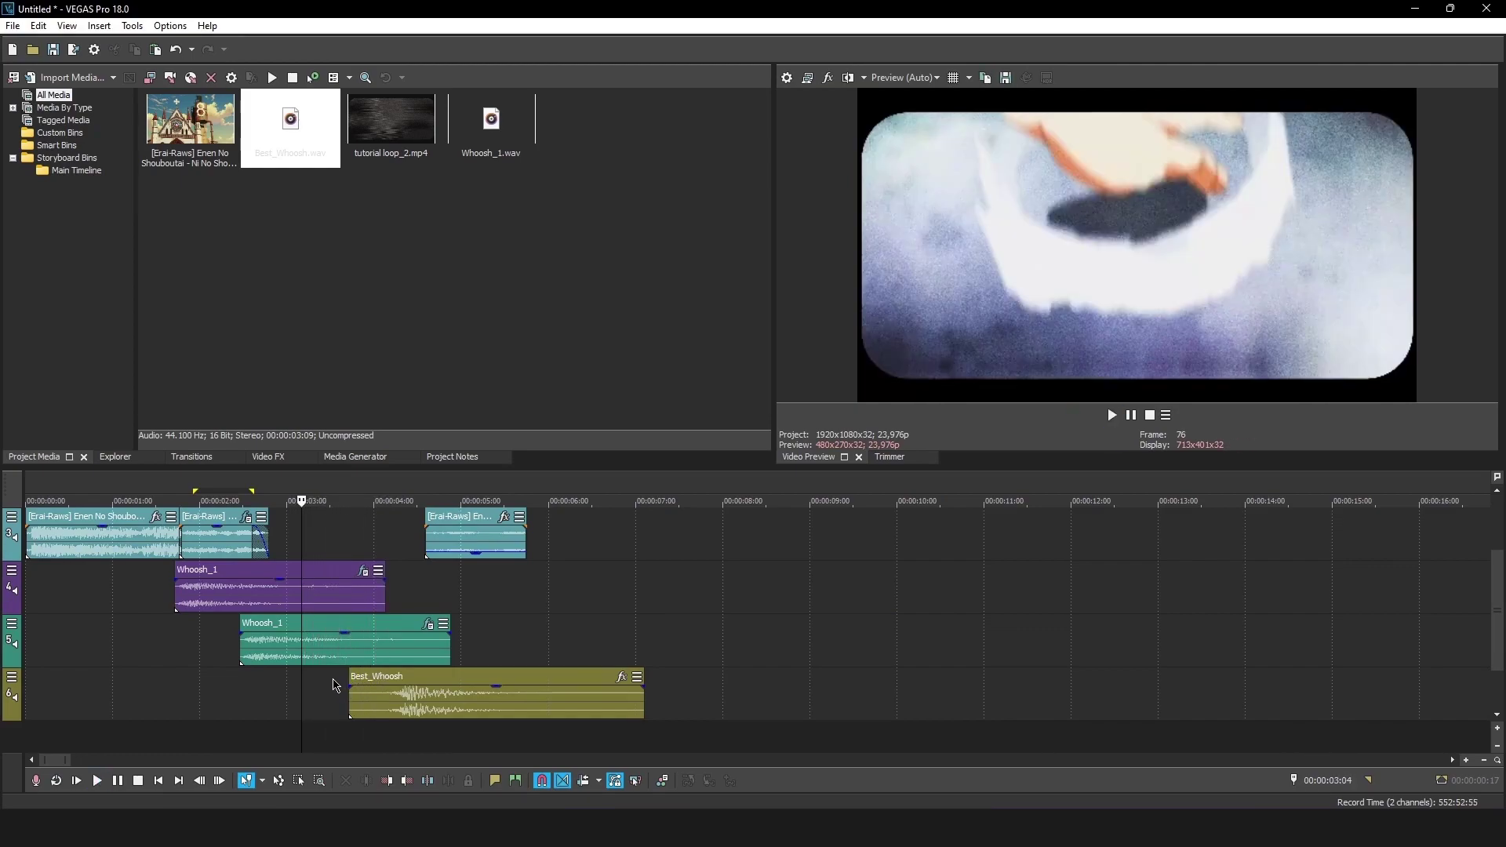
{"action": "key", "text": "Return"}
- Shift Best_Whoosh on the sixth track to start at 00:00:03:00 and play it back
{"action": "left_click_drag", "start_coordinate": [330, 681], "coordinate": [355, 702]}
{"action": "left_click", "coordinate": [291, 710]}
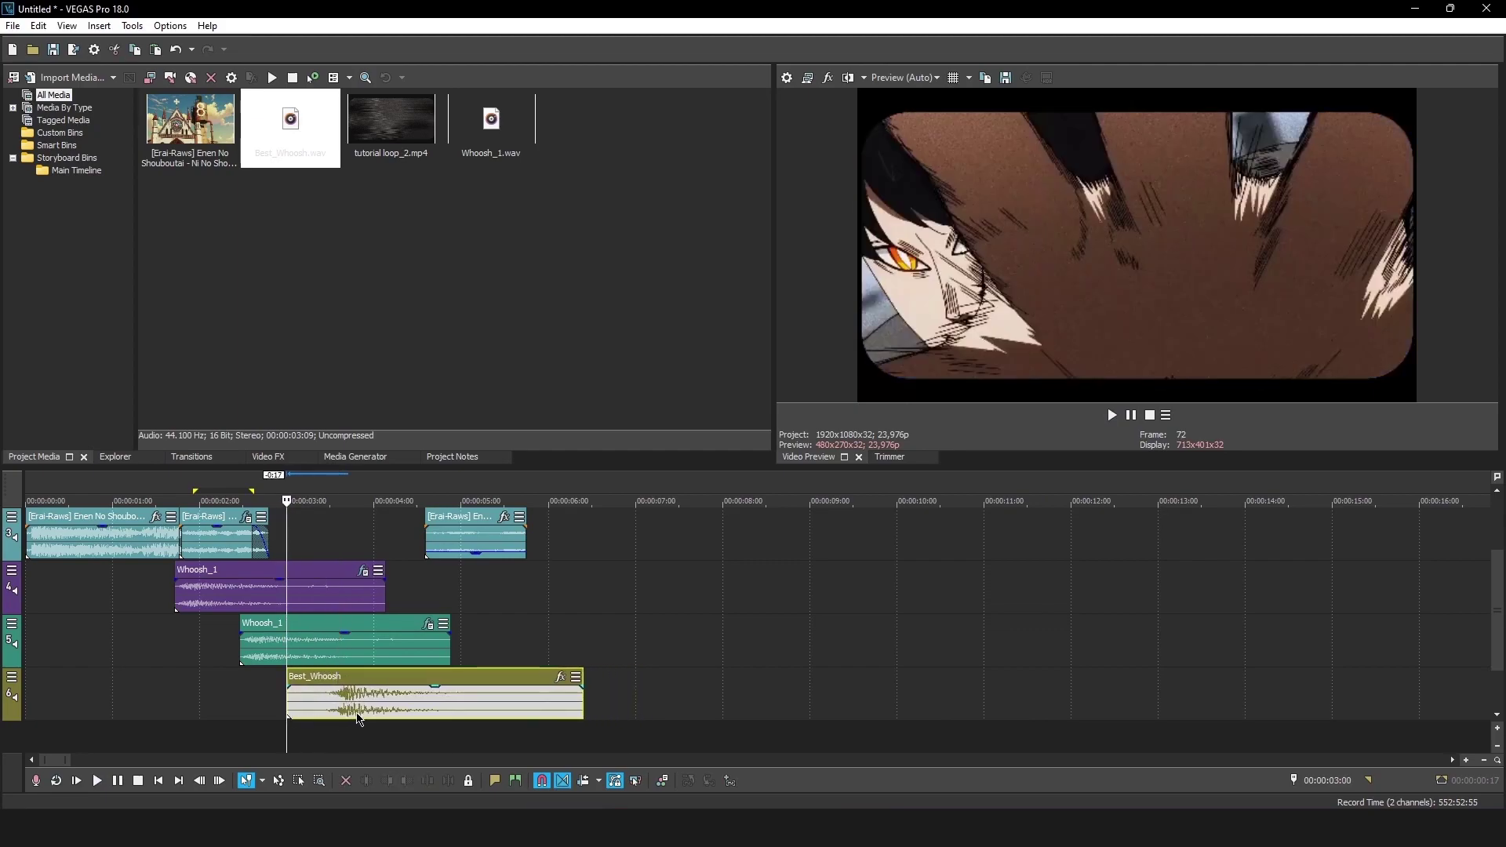
{"action": "key", "text": "space"}
{"action": "key", "text": "space"}
{"action": "key", "text": "space"}
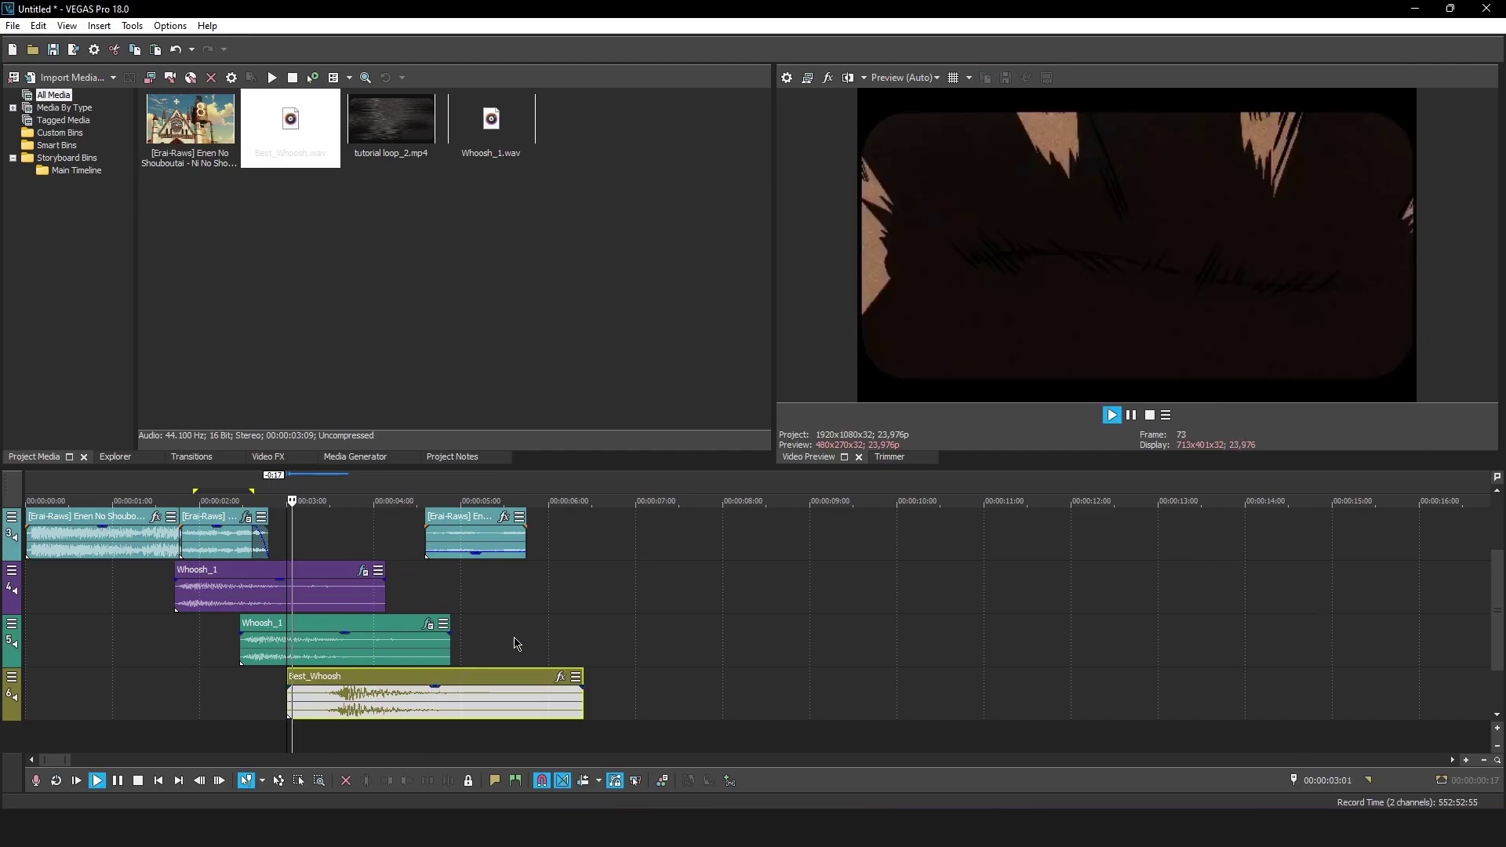
- Copy Best_Whoosh onto the fourth track at about 00:00:03:12, crossfading with the end of Whoosh_1, and play it back
{"action": "key", "text": "space"}
{"action": "left_click", "coordinate": [396, 739]}
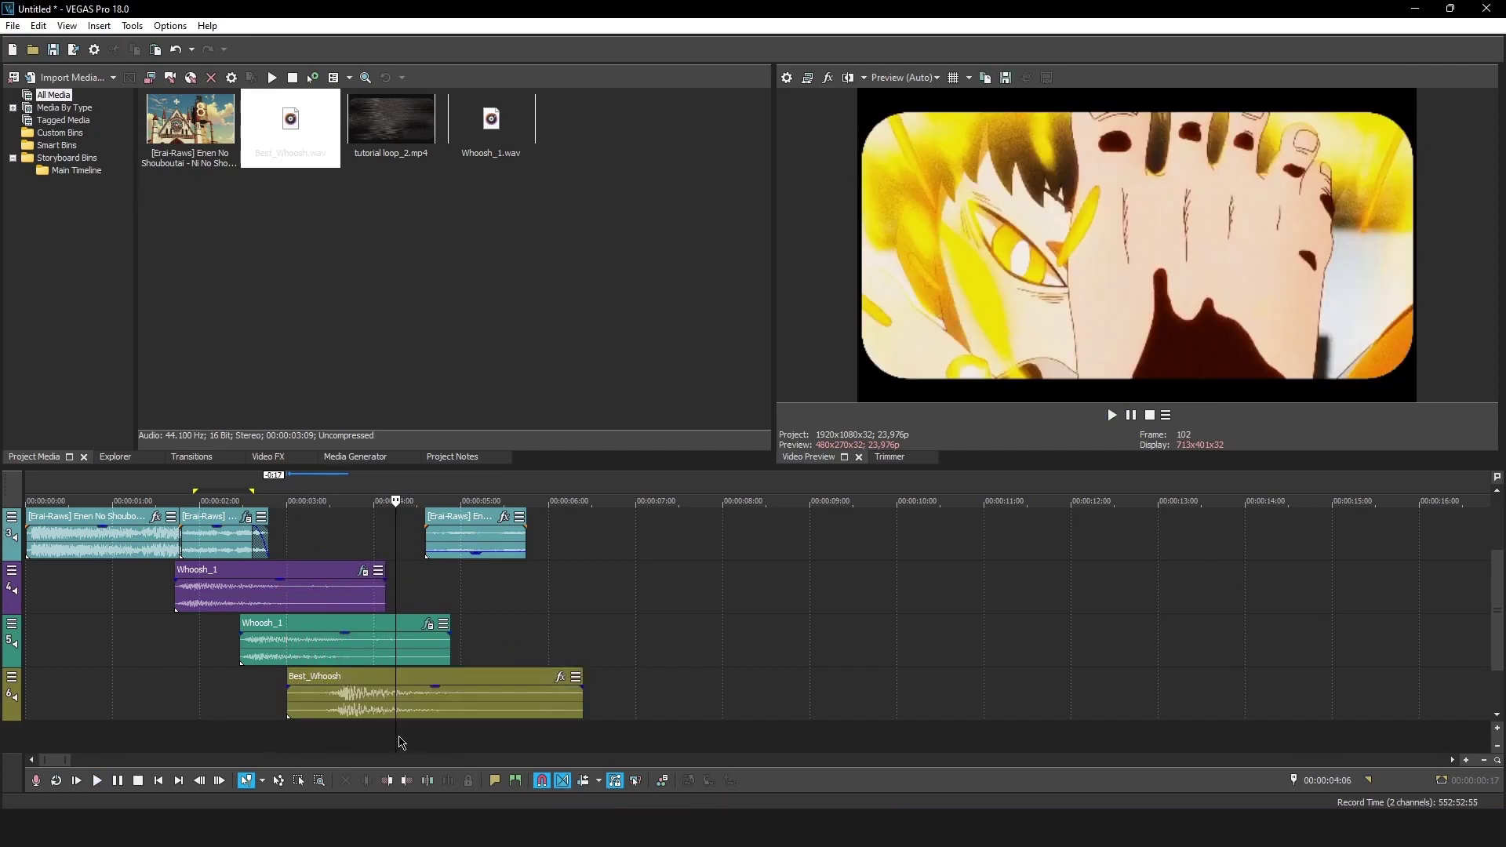
{"action": "left_click_drag", "start_coordinate": [394, 731], "coordinate": [399, 573]}
{"action": "left_click", "coordinate": [364, 712]}
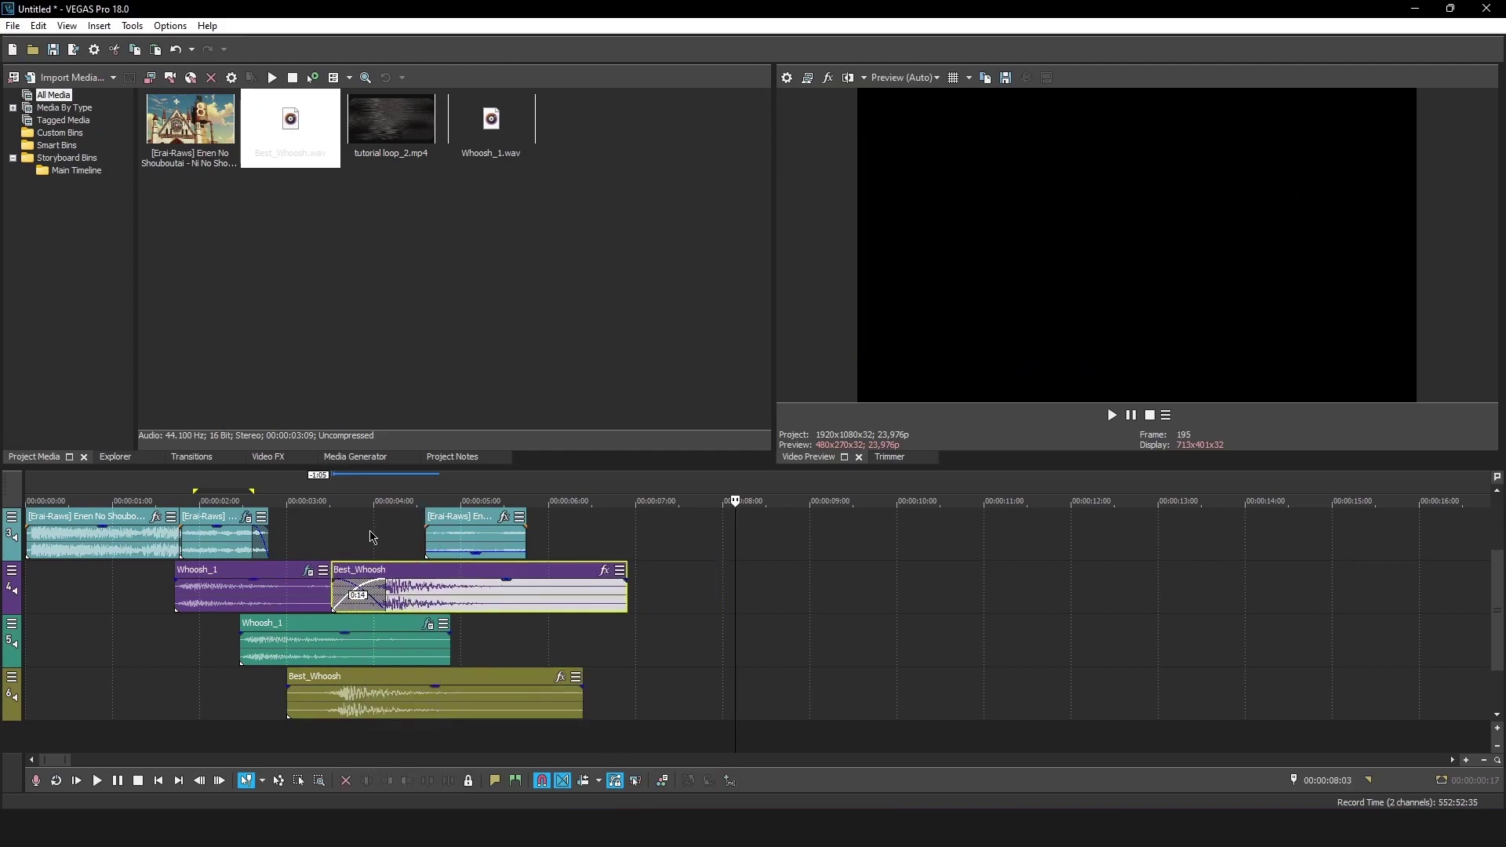
{"action": "key", "text": "space"}
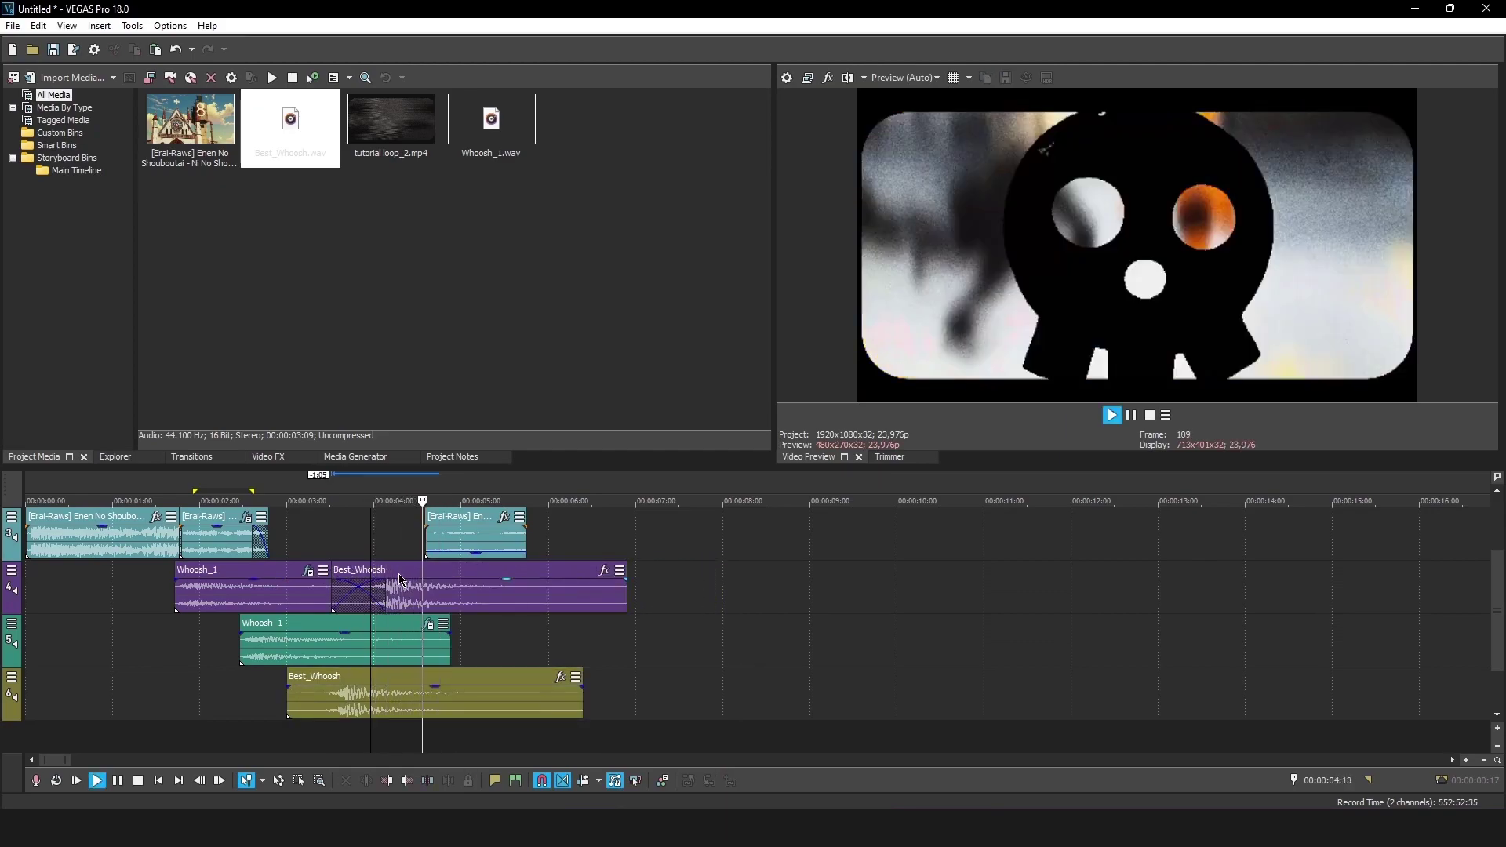
{"action": "left_click", "coordinate": [327, 552]}
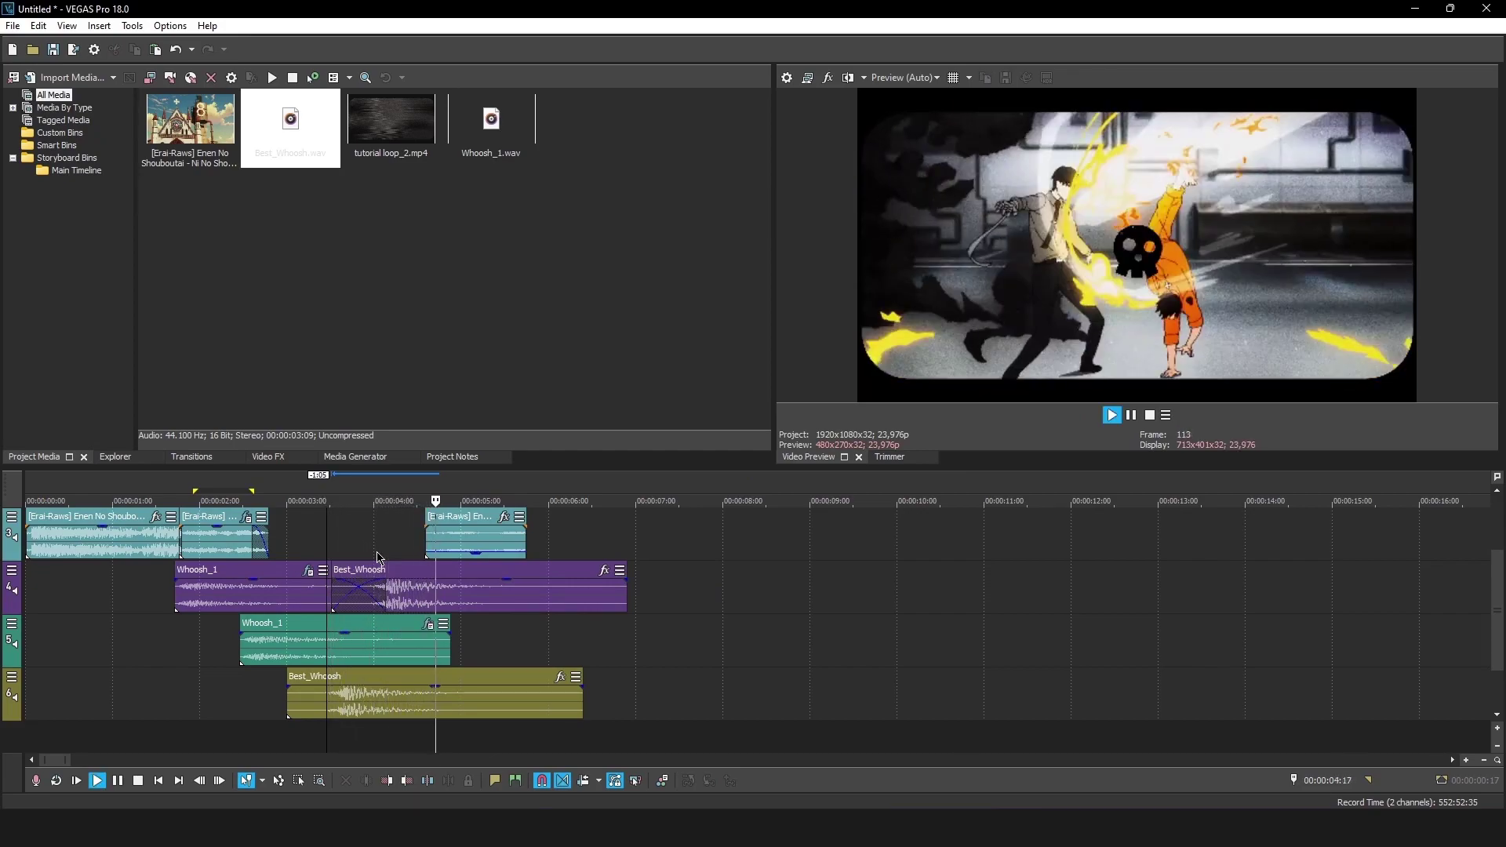
{"action": "key", "text": "space"}
- Add the Volume effect to Best_Whoosh on the fourth track and play back its crossfade with Whoosh_1
{"action": "left_click", "coordinate": [596, 585]}
{"action": "left_click", "coordinate": [604, 570]}
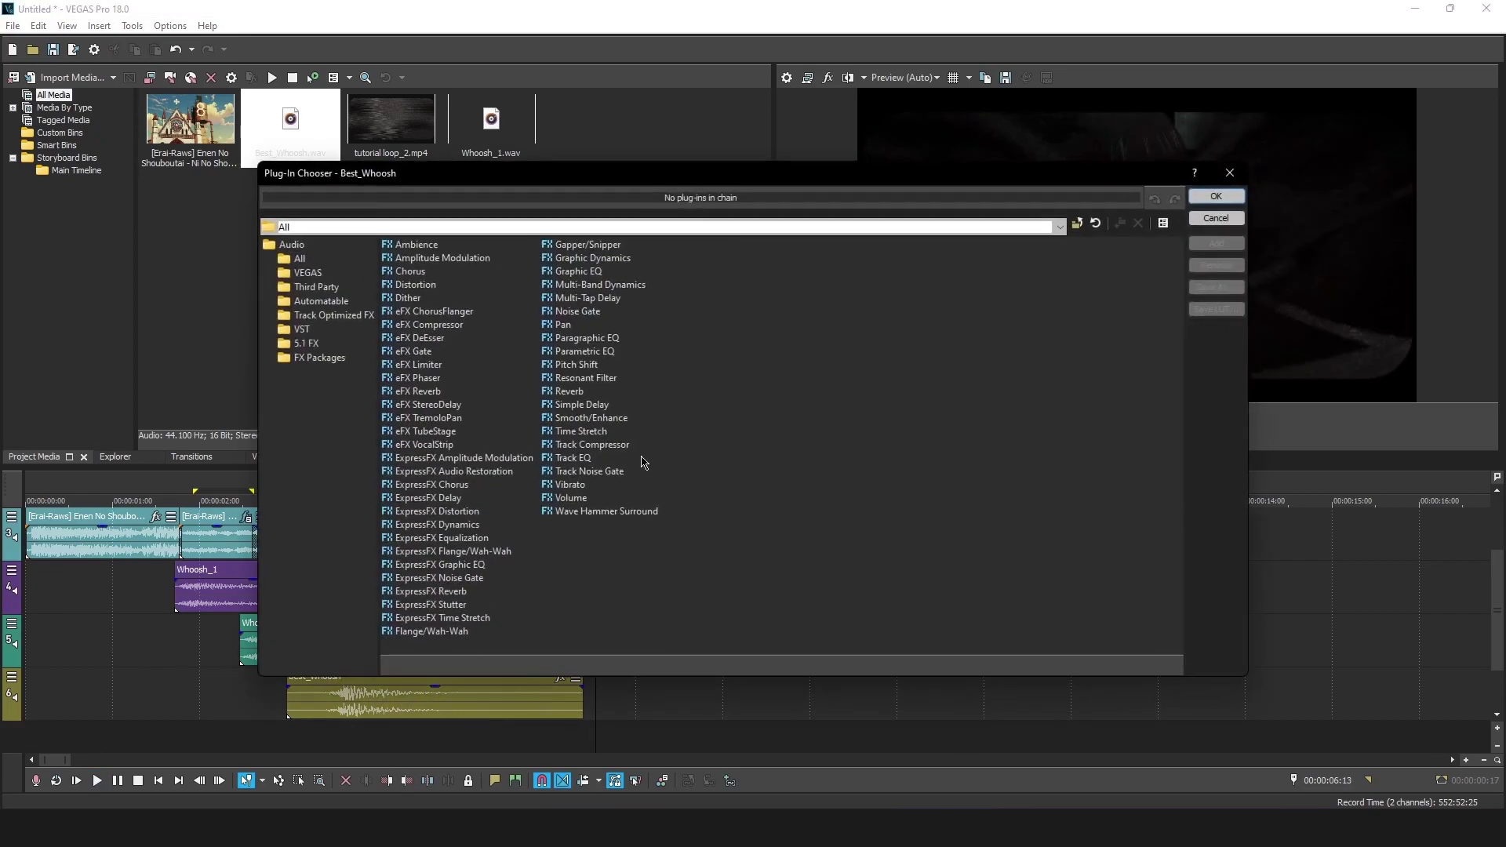
{"action": "double_click", "coordinate": [567, 499]}
{"action": "left_click", "coordinate": [1195, 199]}
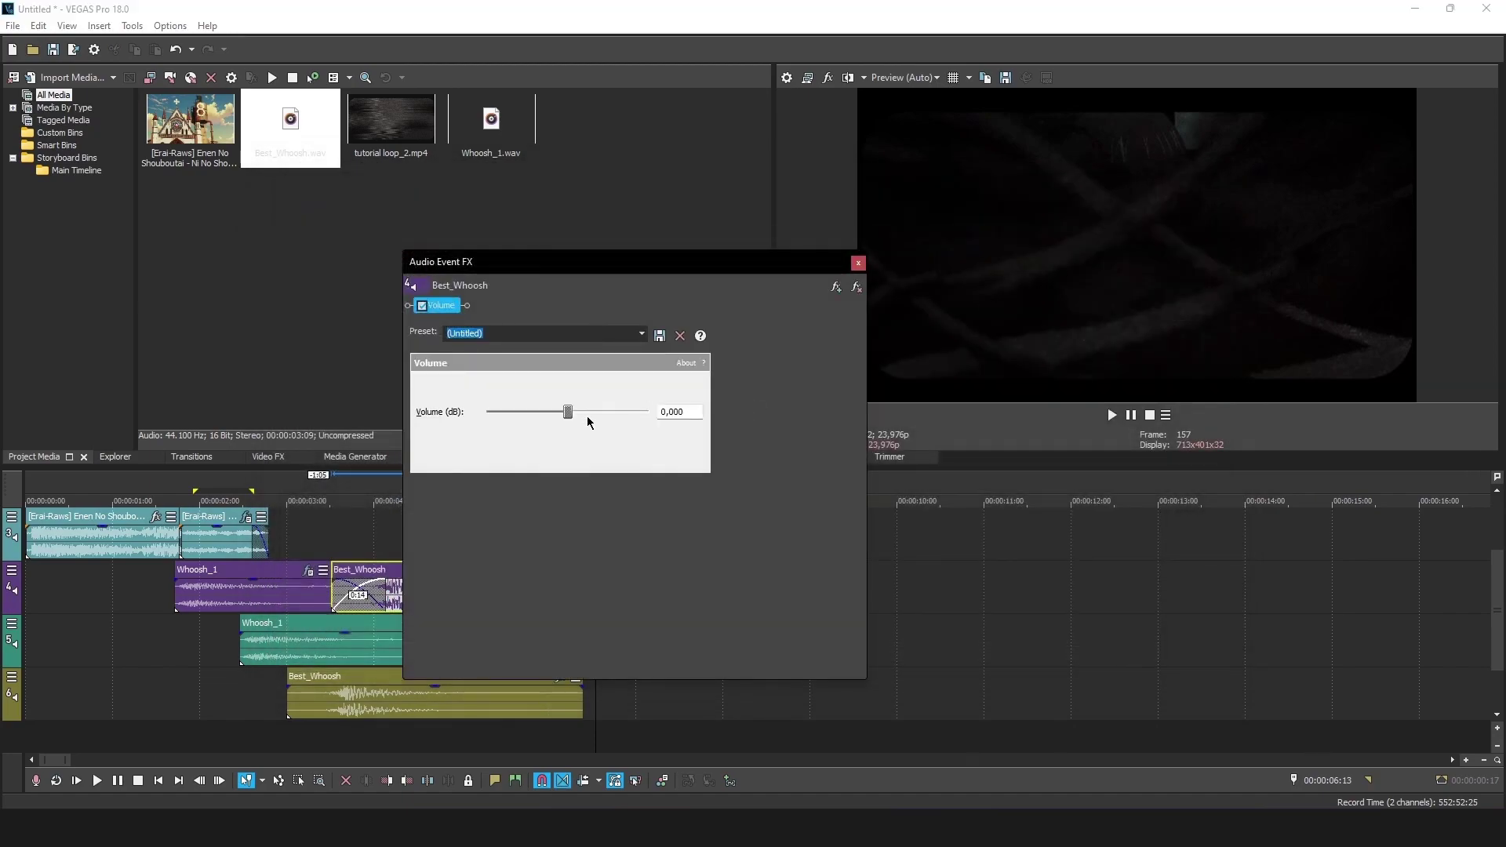
{"action": "left_click", "coordinate": [859, 264]}
{"action": "left_click", "coordinate": [331, 541]}
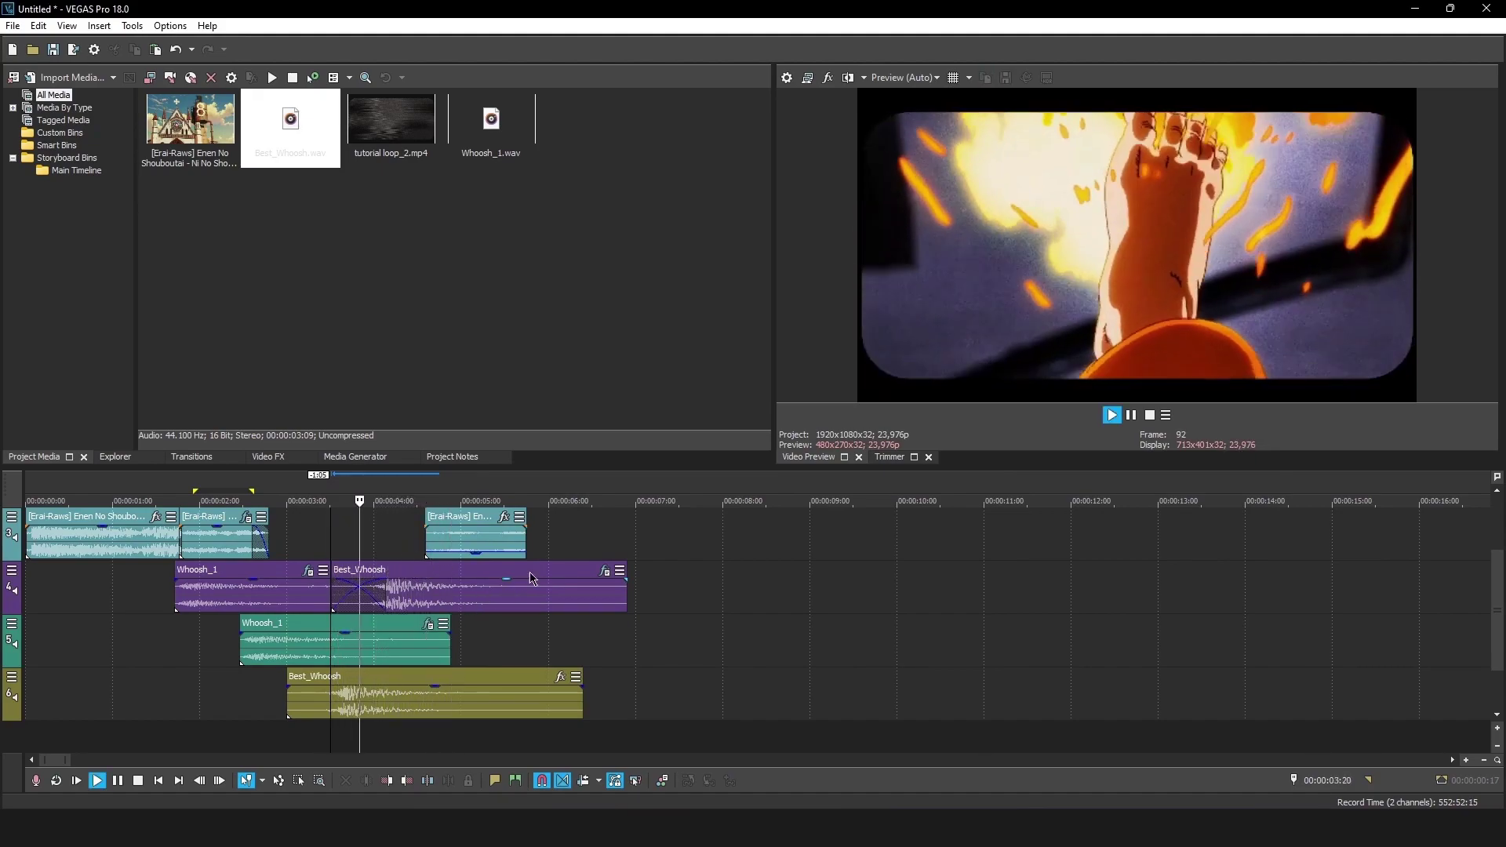
- Lower the gain of Best_Whoosh on the fourth track slightly and play the section back from 00:00:03:12
{"action": "key", "text": "space"}
{"action": "left_click", "coordinate": [575, 611]}
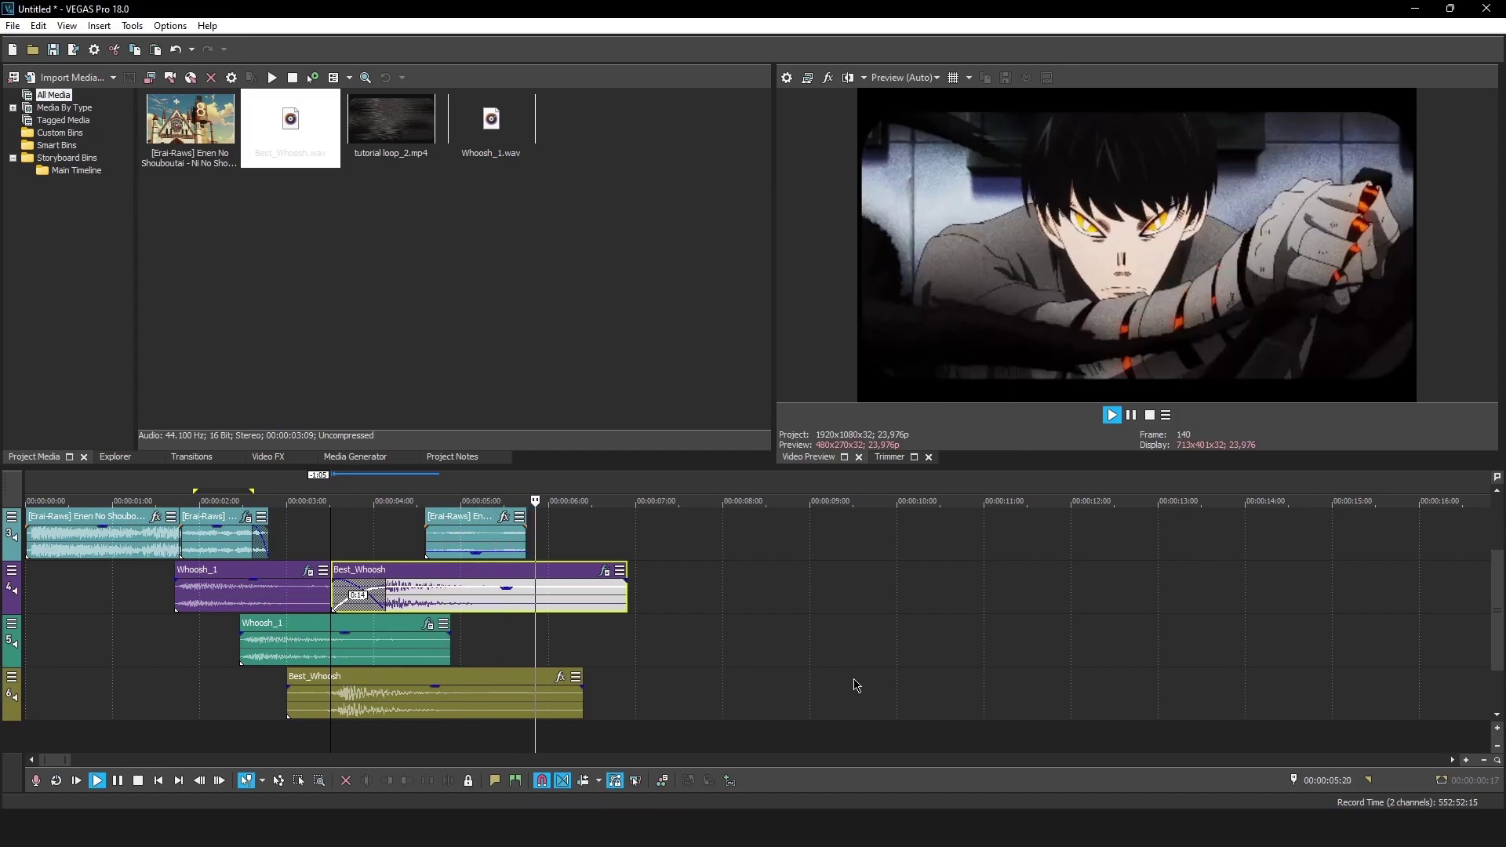
{"action": "key", "text": "space"}
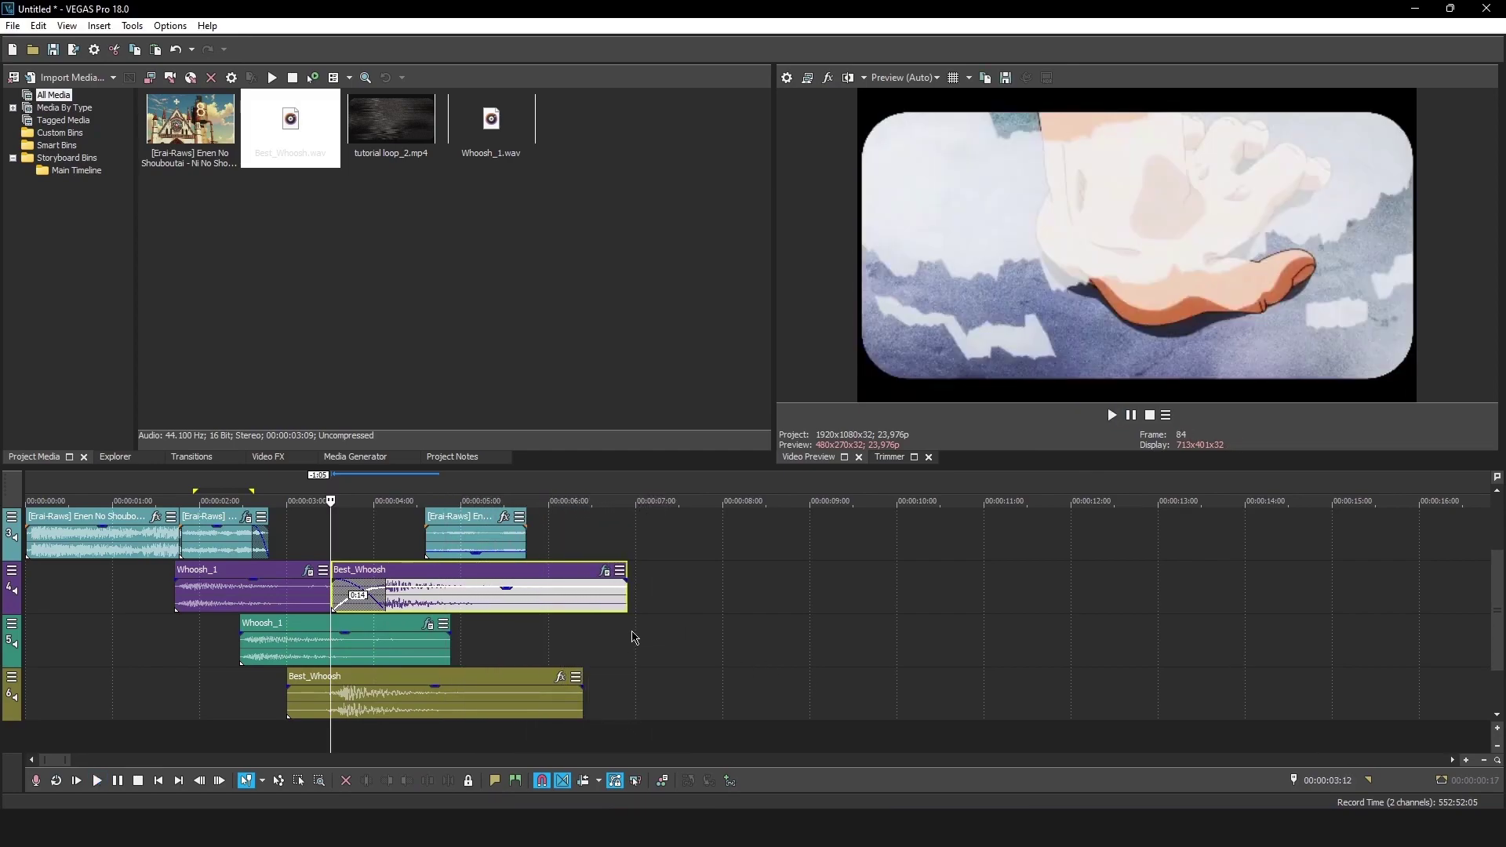
- Mark the whole loop edit as the playback range and play it through from the start
{"action": "scroll", "coordinate": [635, 637], "scroll_direction": "down", "scroll_amount": 3}
{"action": "scroll", "coordinate": [696, 629], "scroll_direction": "up", "scroll_amount": 5}
{"action": "scroll", "coordinate": [1212, 633], "scroll_direction": "down", "scroll_amount": 3}
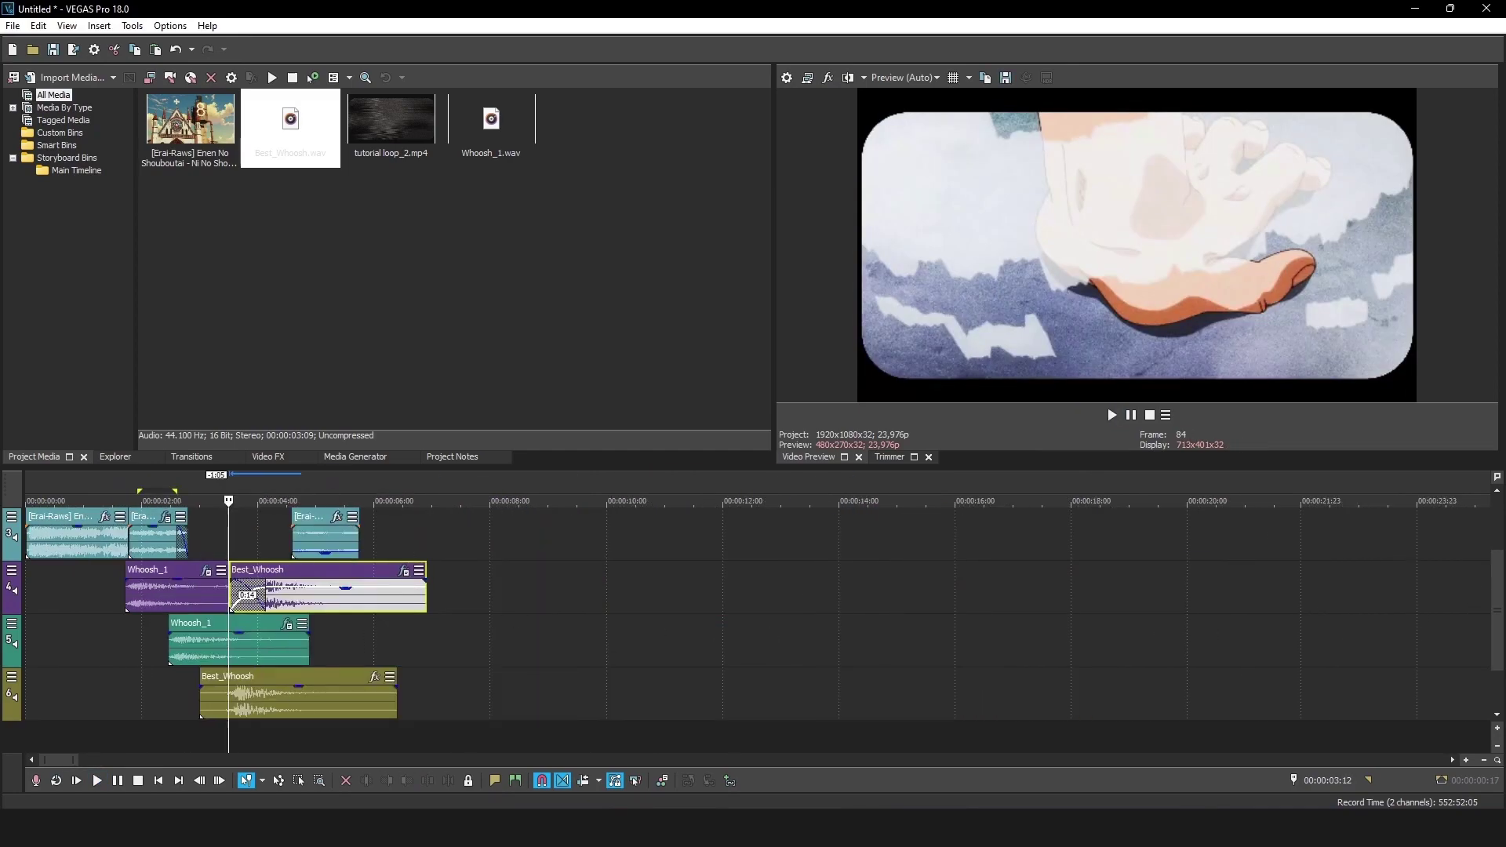
{"action": "scroll", "coordinate": [295, 672], "scroll_direction": "up", "scroll_amount": 2}
{"action": "left_click_drag", "start_coordinate": [465, 625], "coordinate": [27, 652]}
{"action": "key", "text": "space"}
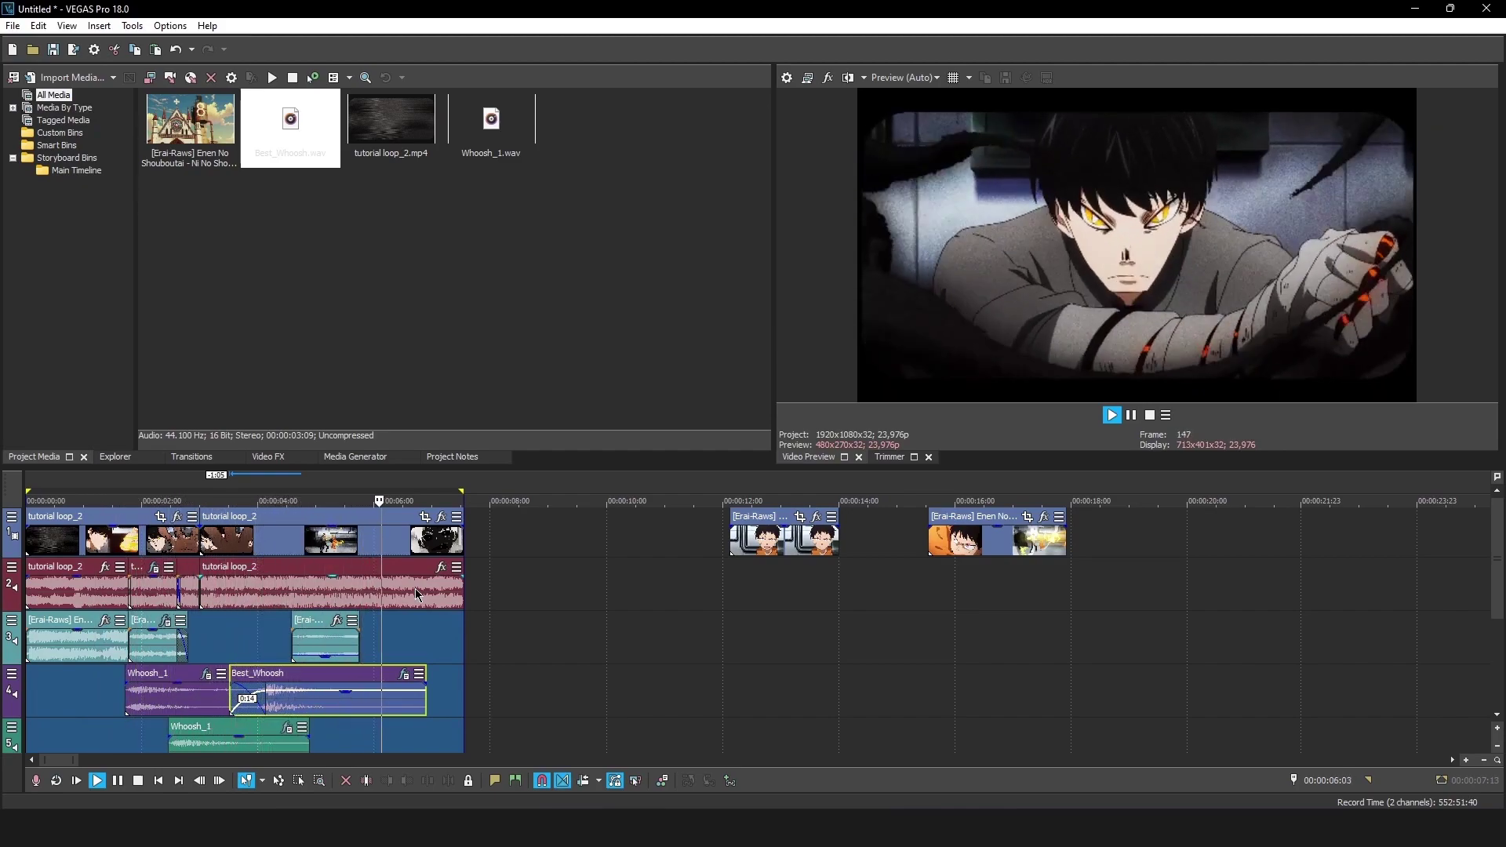
{"action": "left_click", "coordinate": [427, 541]}
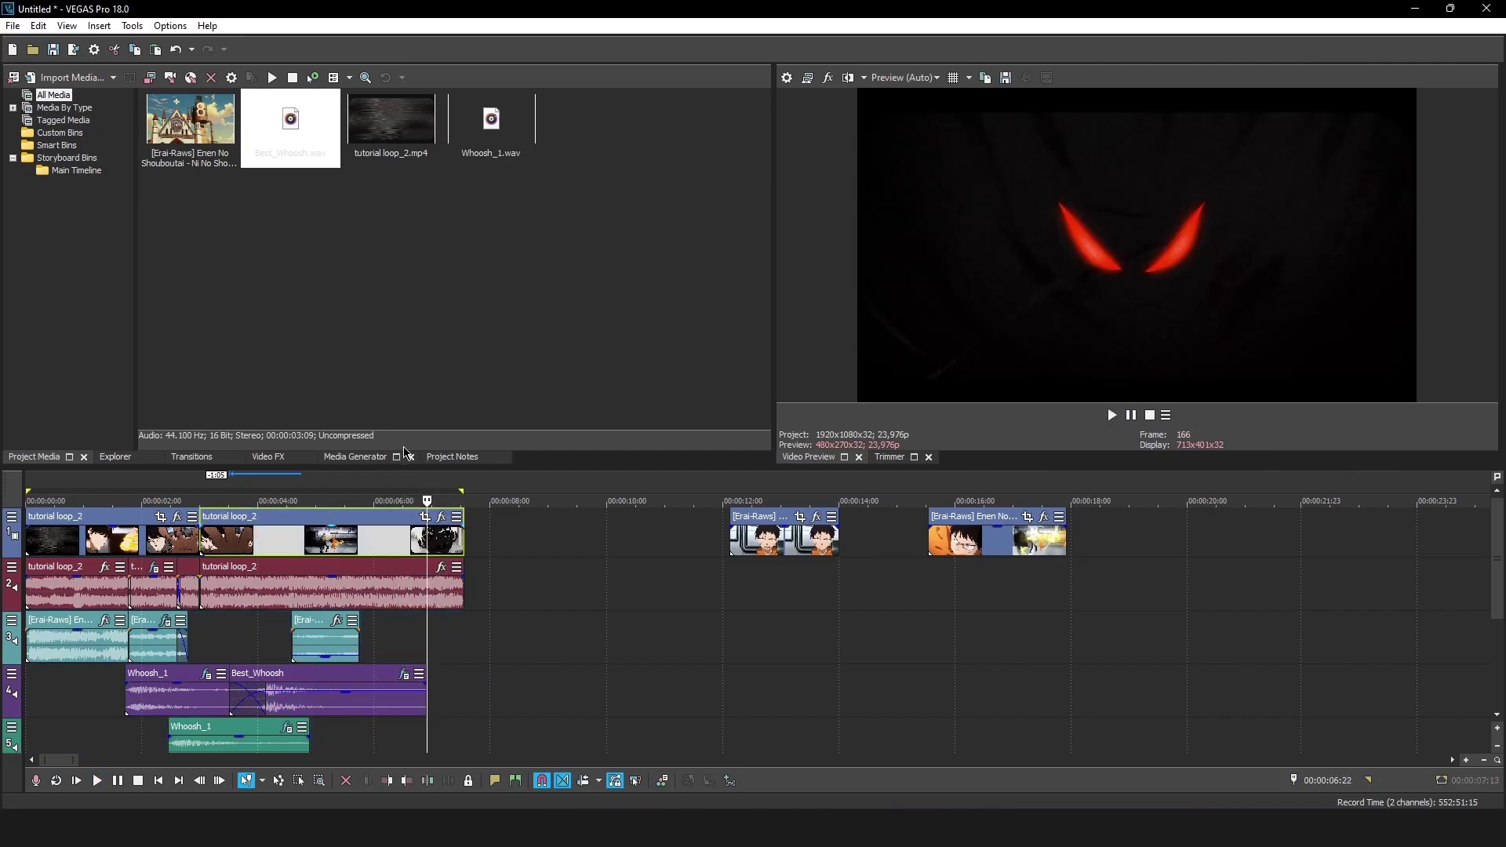
- Select the whole edit from 00:00:00:00 to 00:00:07:13, review the MP3 Audio 320 Kbps template in Render As, and cancel without rendering
{"action": "left_click_drag", "start_coordinate": [467, 627], "coordinate": [6, 645]}
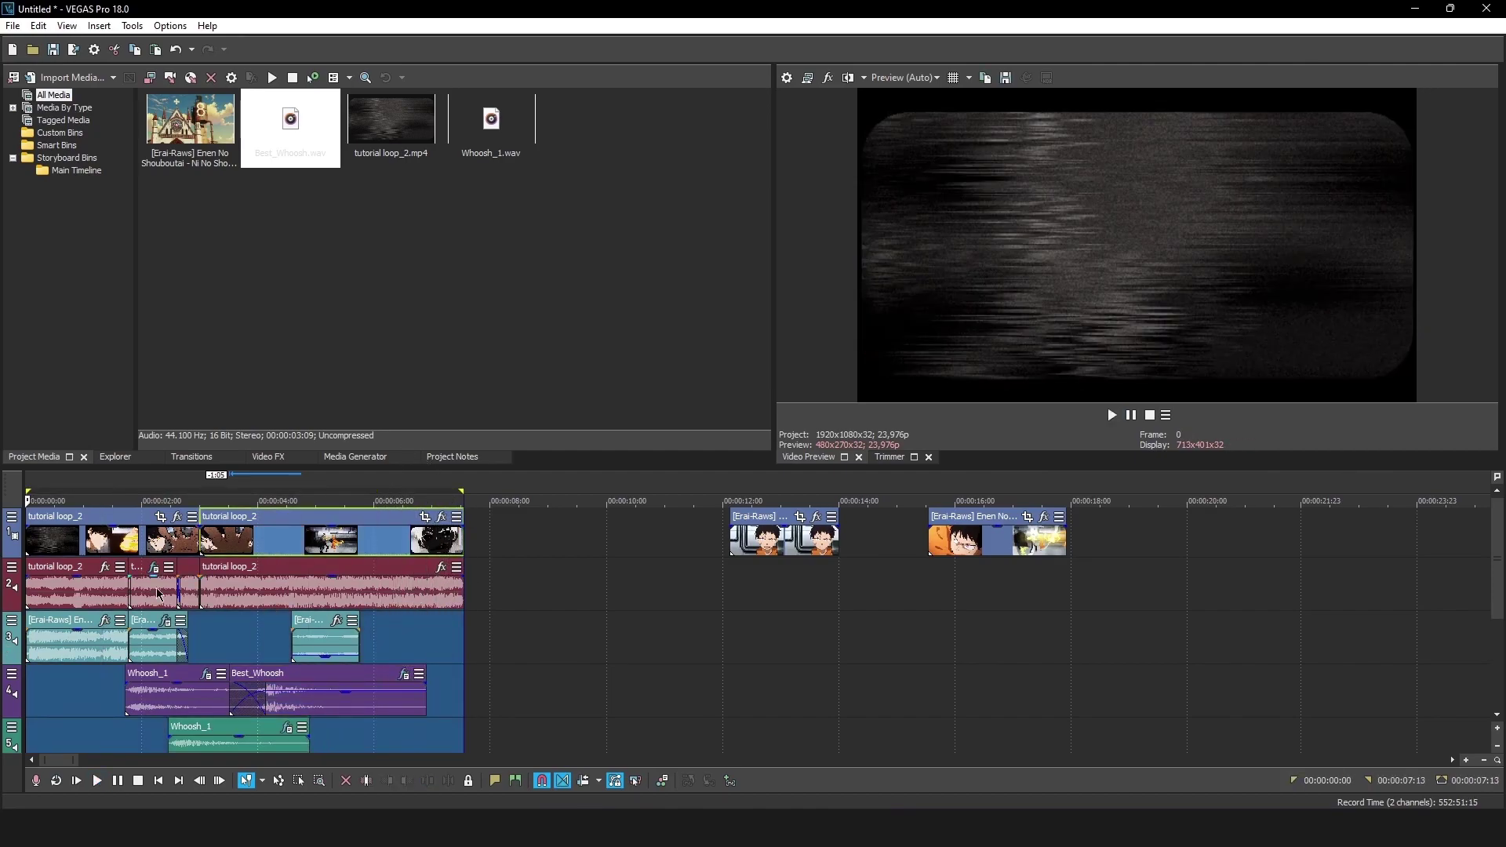
{"action": "left_click", "coordinate": [14, 26]}
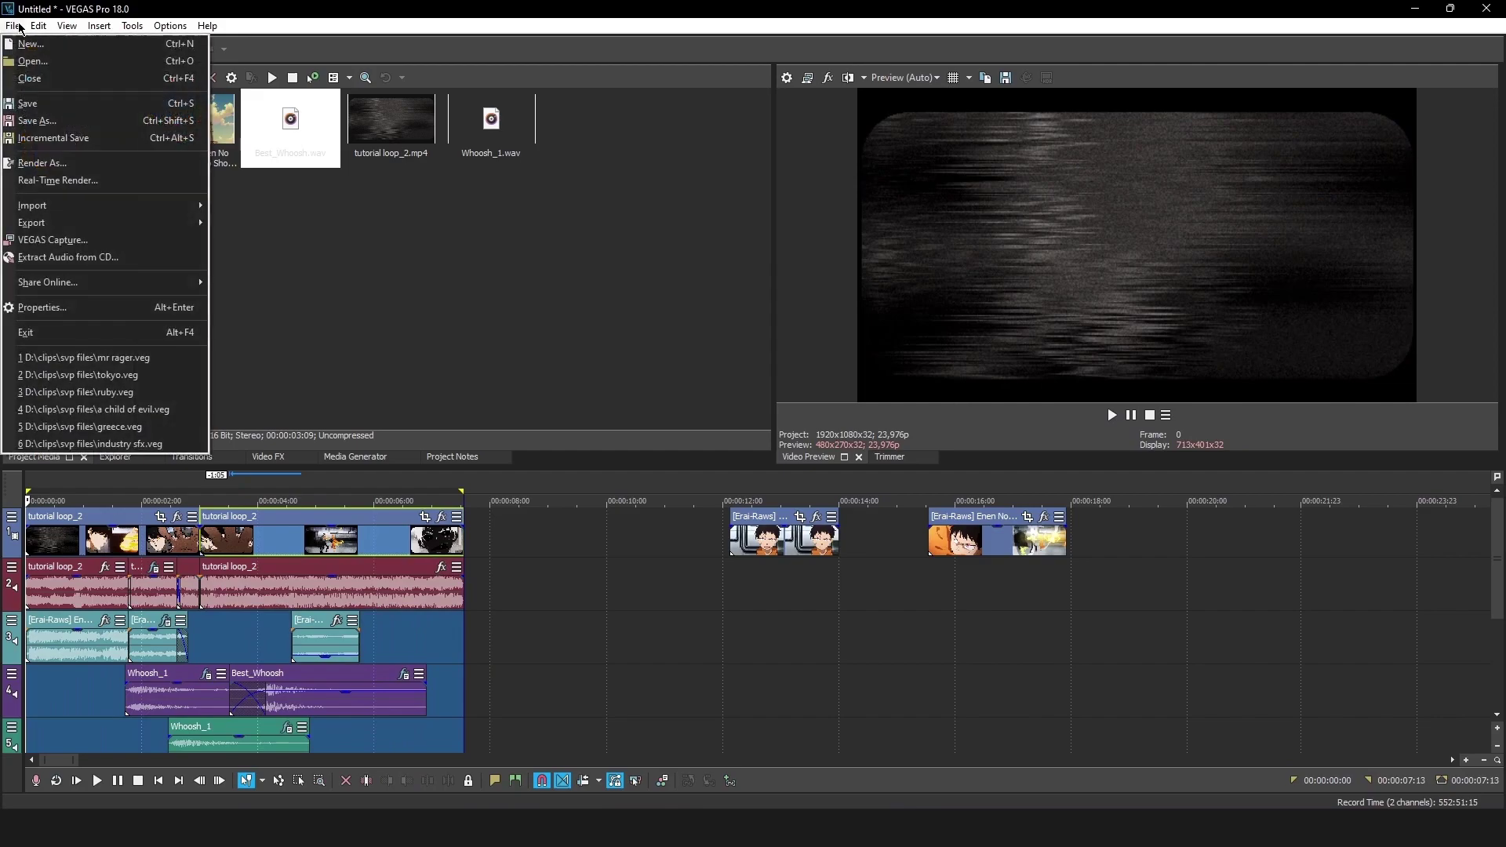
{"action": "left_click", "coordinate": [47, 163]}
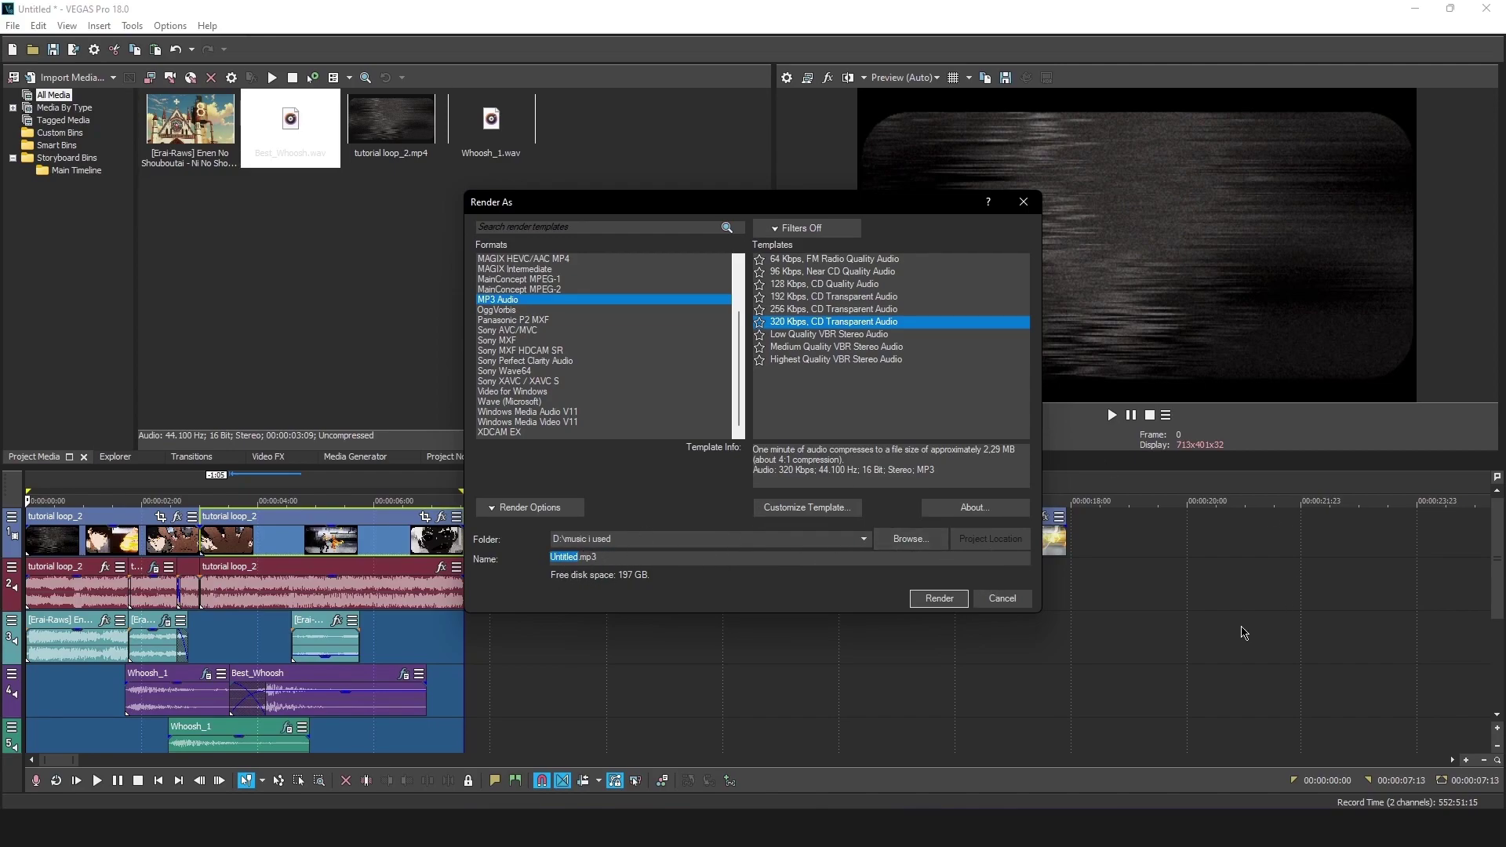
{"action": "left_click", "coordinate": [1024, 599]}
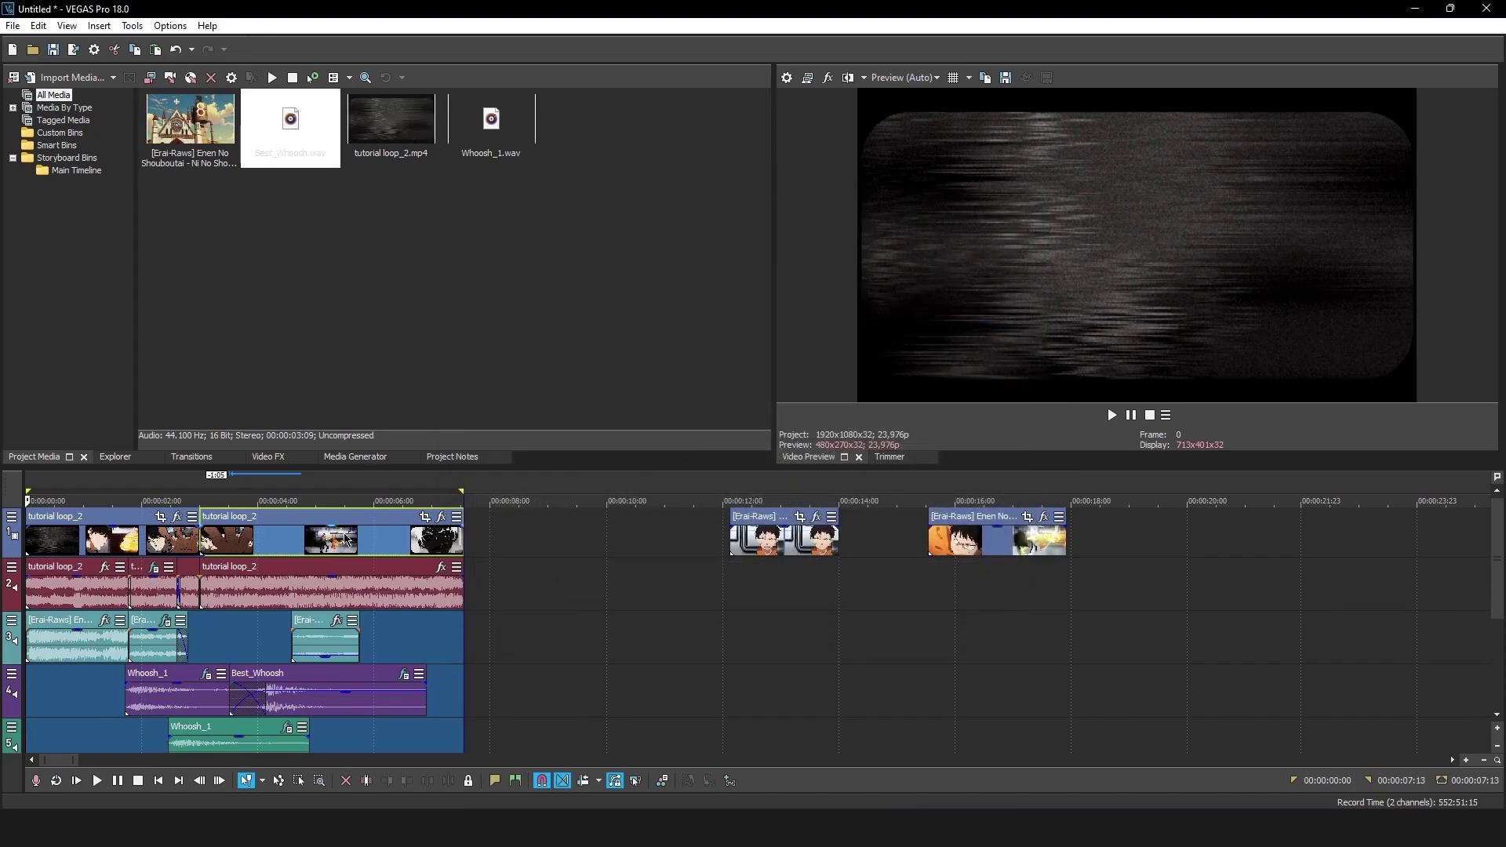
{"action": "left_click", "coordinate": [492, 613]}
{"action": "left_click", "coordinate": [16, 28]}
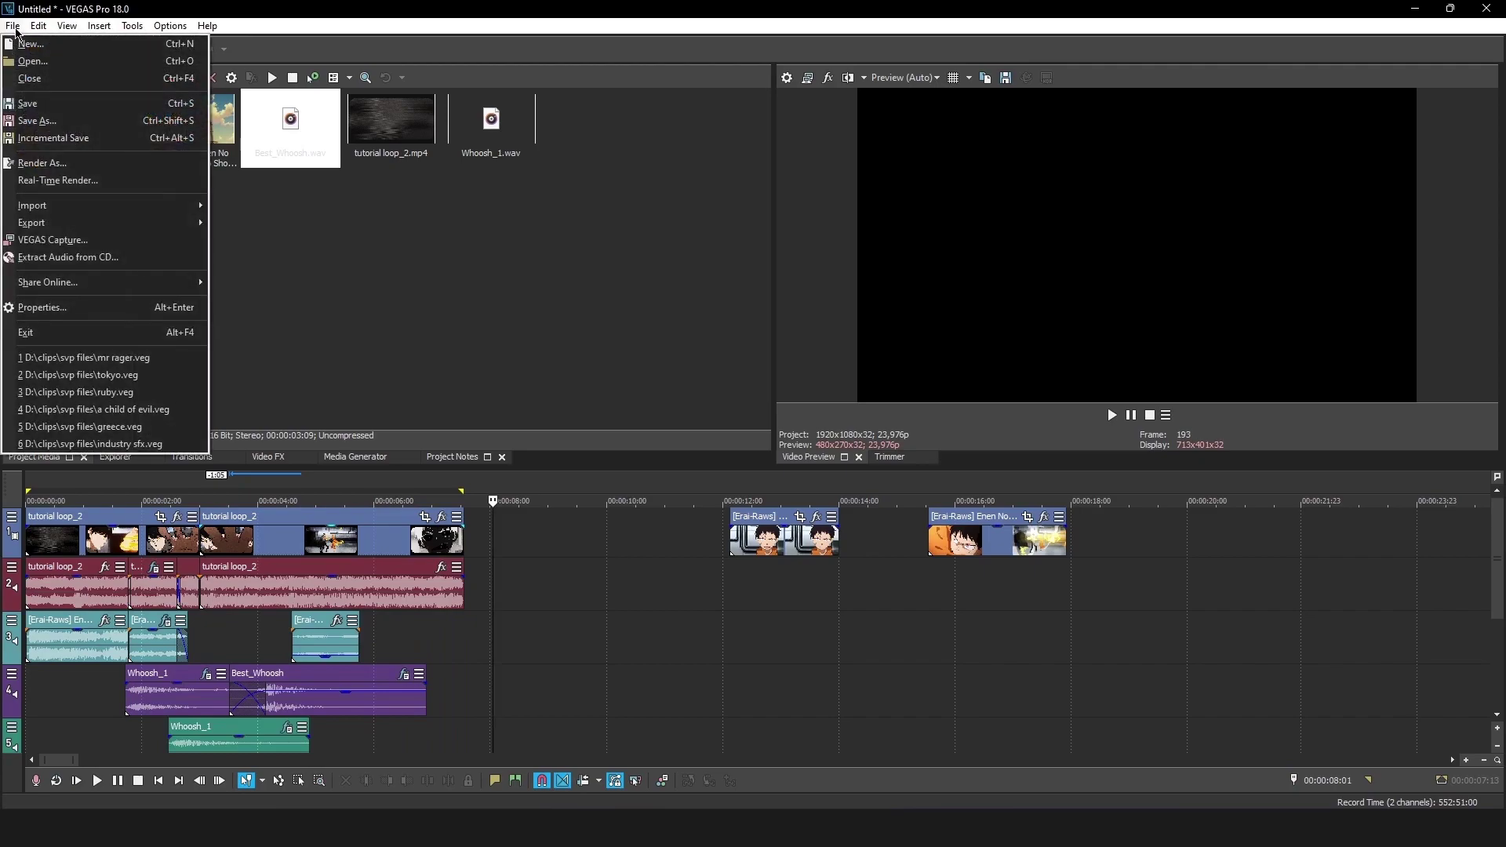
{"action": "left_click", "coordinate": [615, 708]}
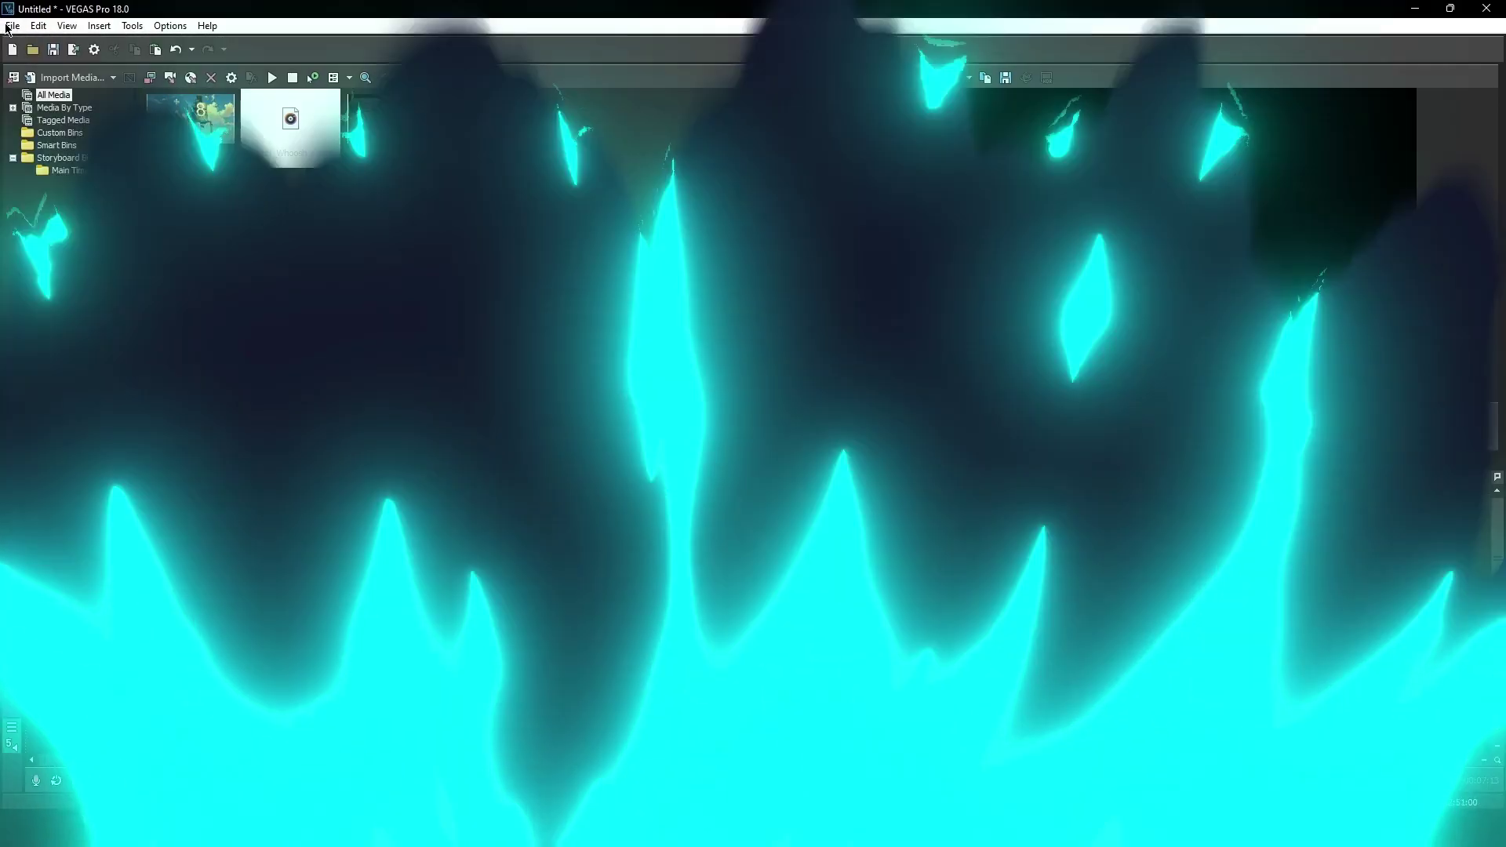